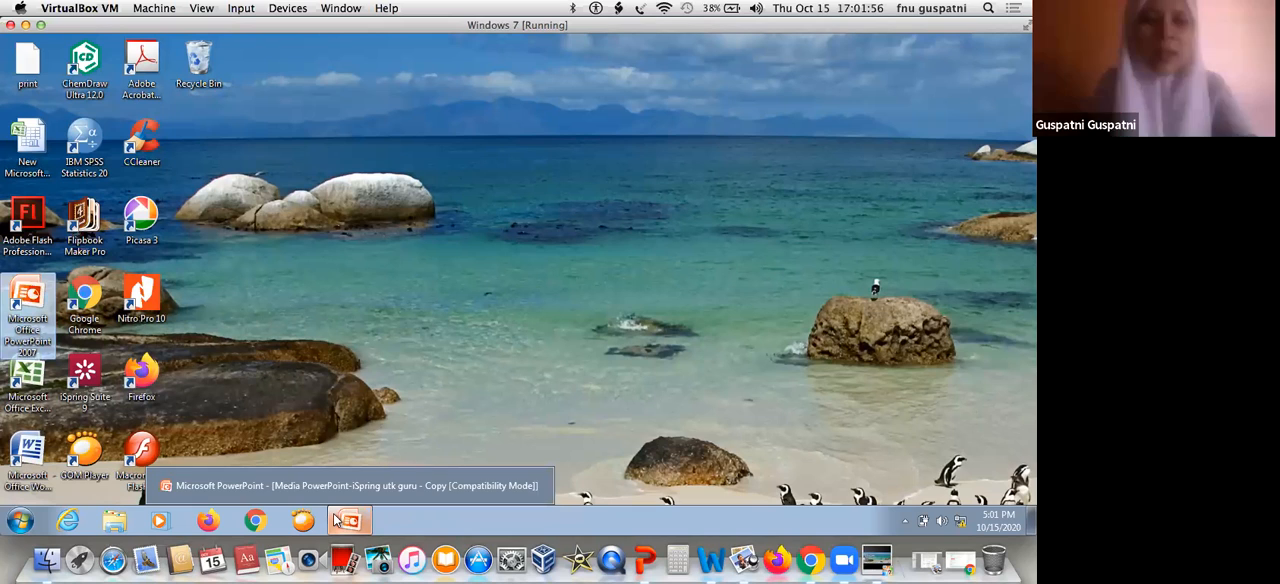
# Switch to PowerPoint and choose to remove the unopened recovered files
pyautogui.click(344, 525)
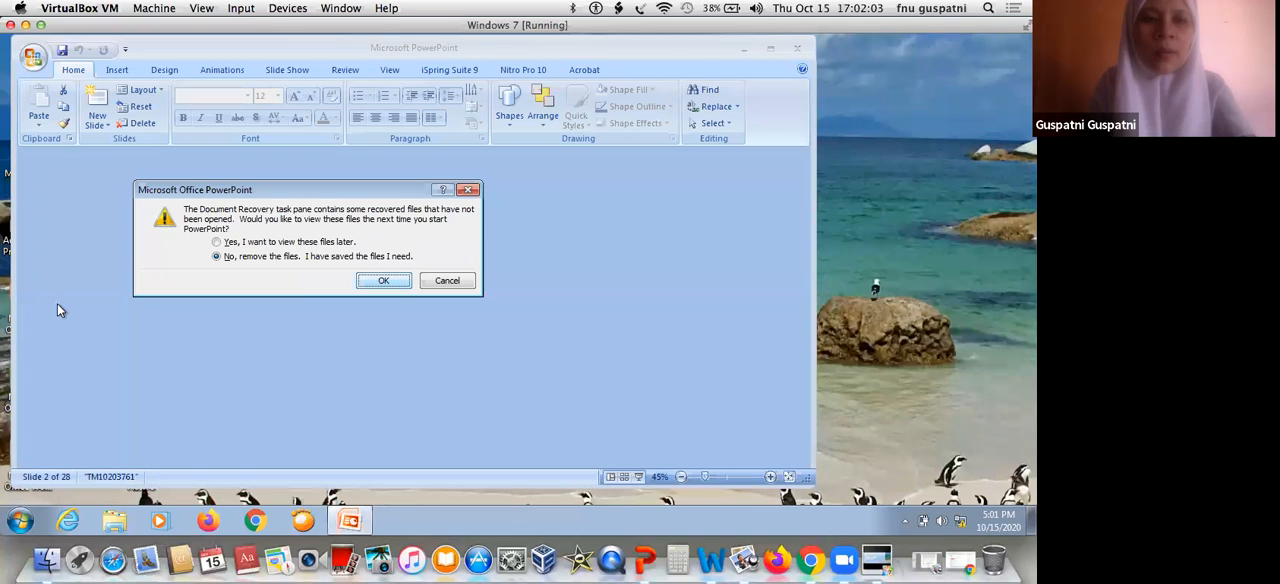
pyautogui.press('Return')
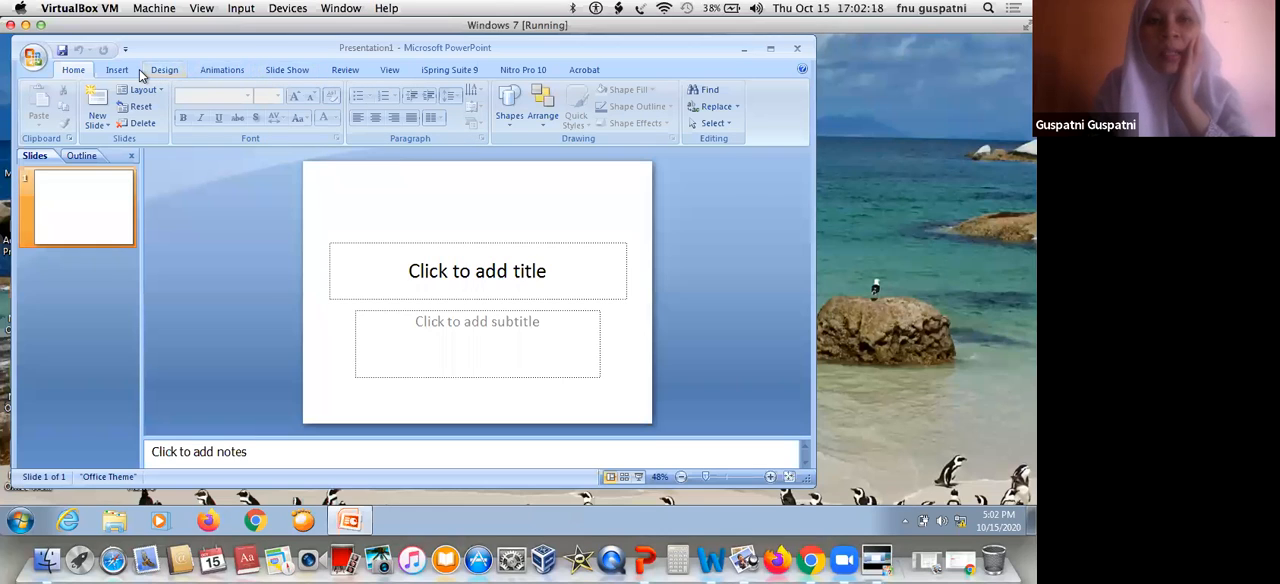
# Apply the built-in Flow theme to the blank presentation
pyautogui.click(165, 70)
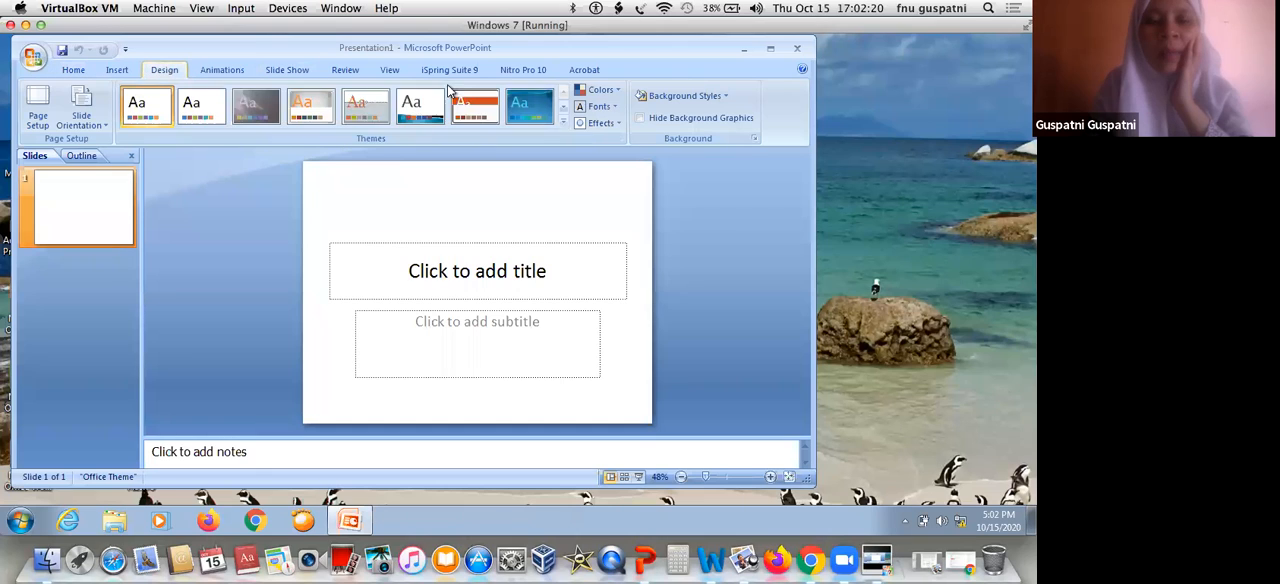
pyautogui.click(562, 121)
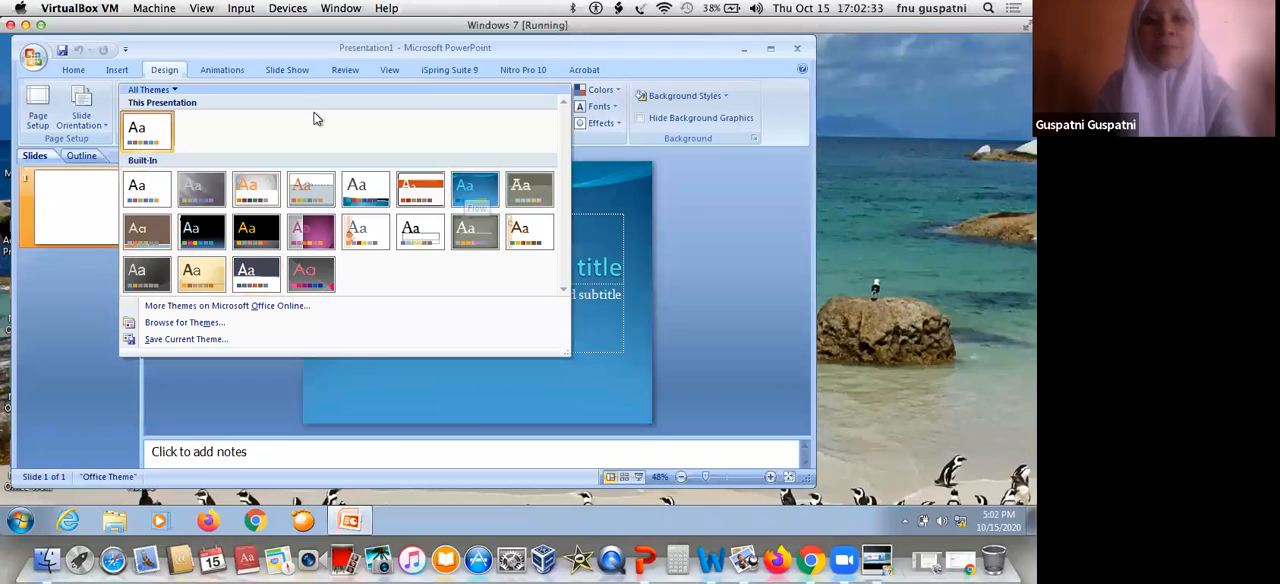
pyautogui.click(484, 203)
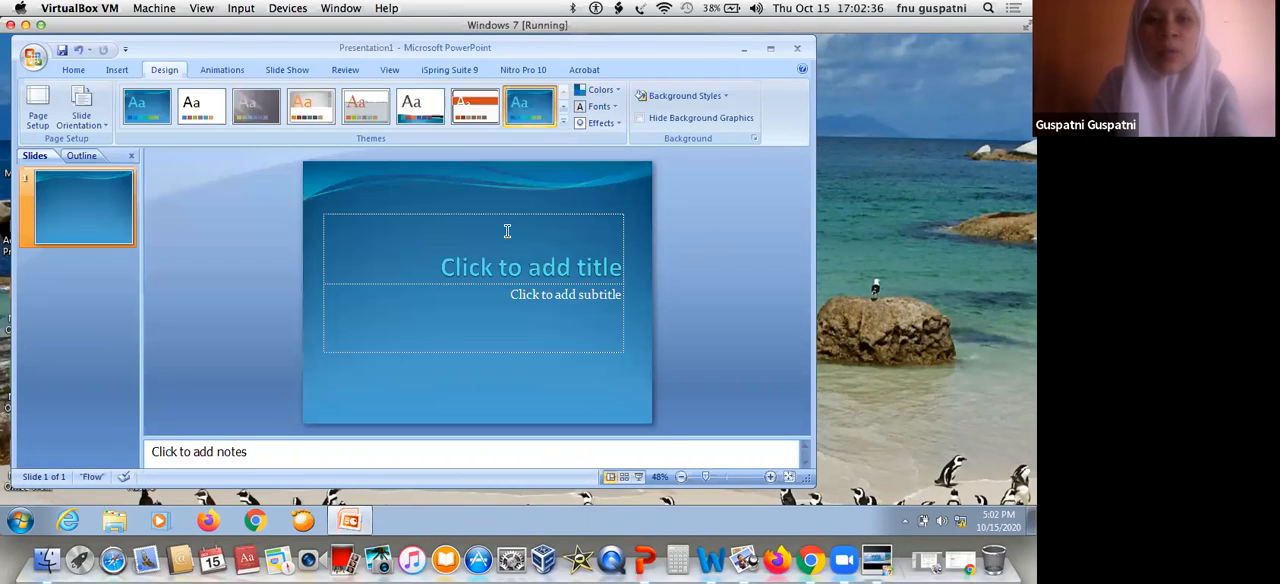
# Enter "Media Pembelajaran" as the title of the first slide
pyautogui.click(508, 230)
pyautogui.write('Media')
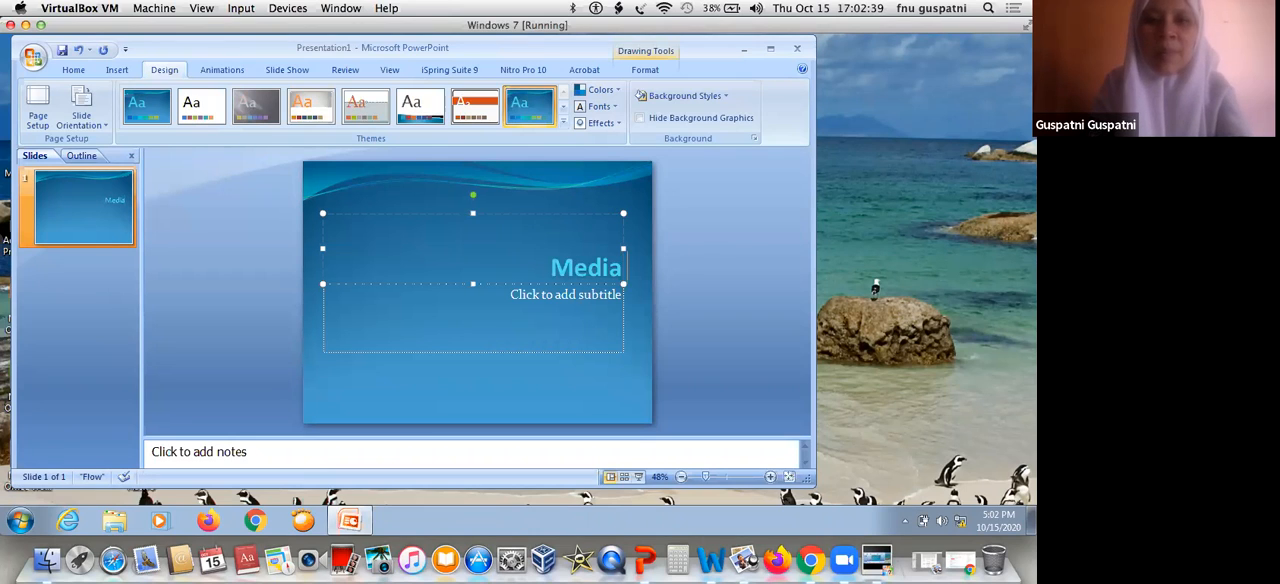
pyautogui.write(' Pembelajran')
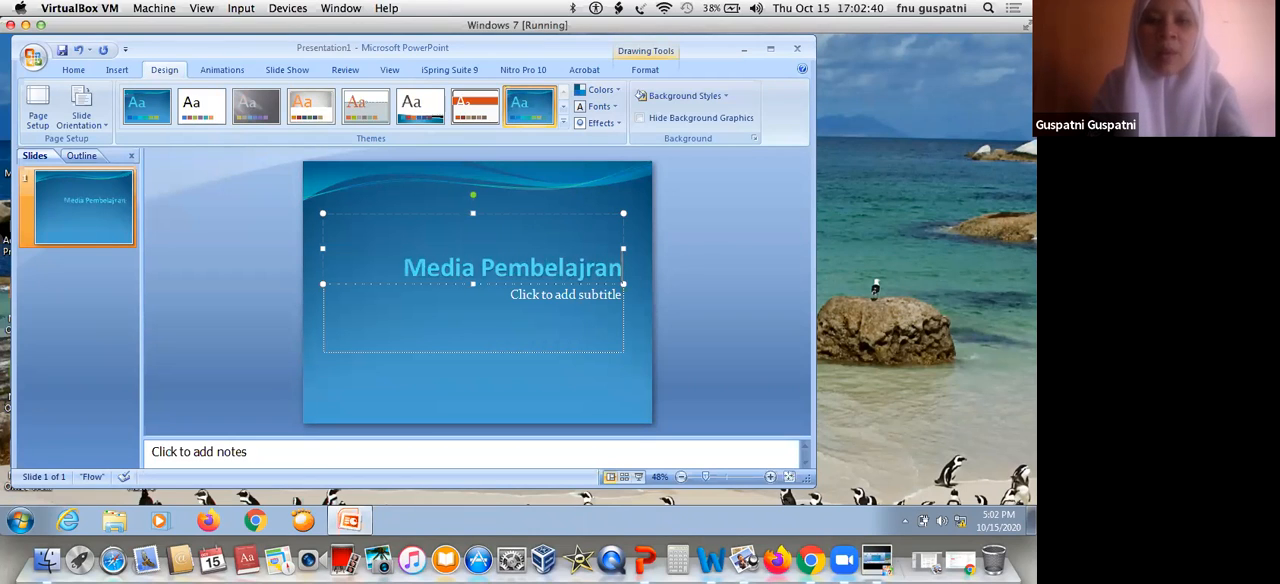
pyautogui.press('BackSpace')
pyautogui.press('BackSpace')
pyautogui.press('BackSpace')
pyautogui.write('aran')
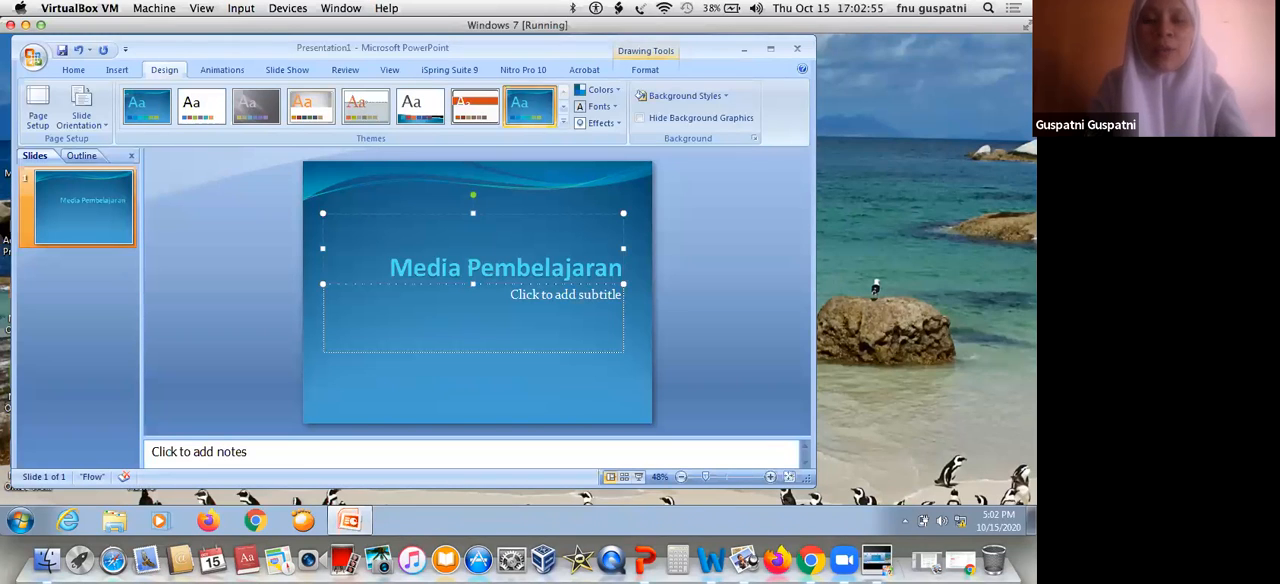
# Fill the title slide's subtitle with "Oleh:", a blank line and the author's name followed by the degrees "S.Pd, M.A"
pyautogui.click(477, 289)
pyautogui.write('oleh')
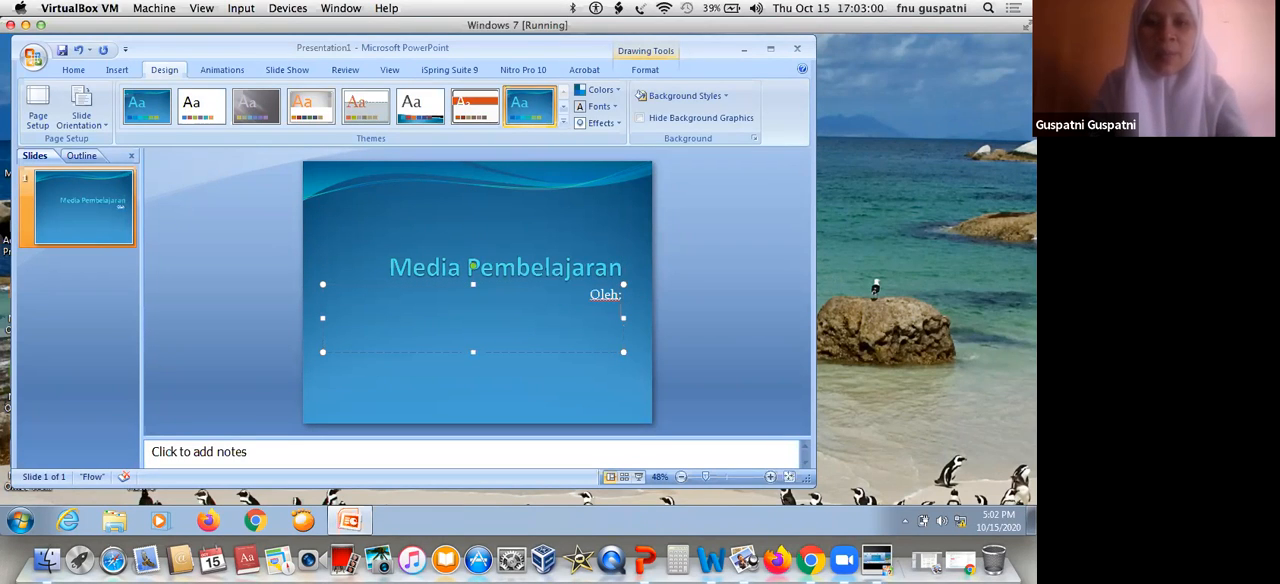
pyautogui.write(':')
pyautogui.press('Return')
pyautogui.press('Return')
pyautogui.write('Gus')
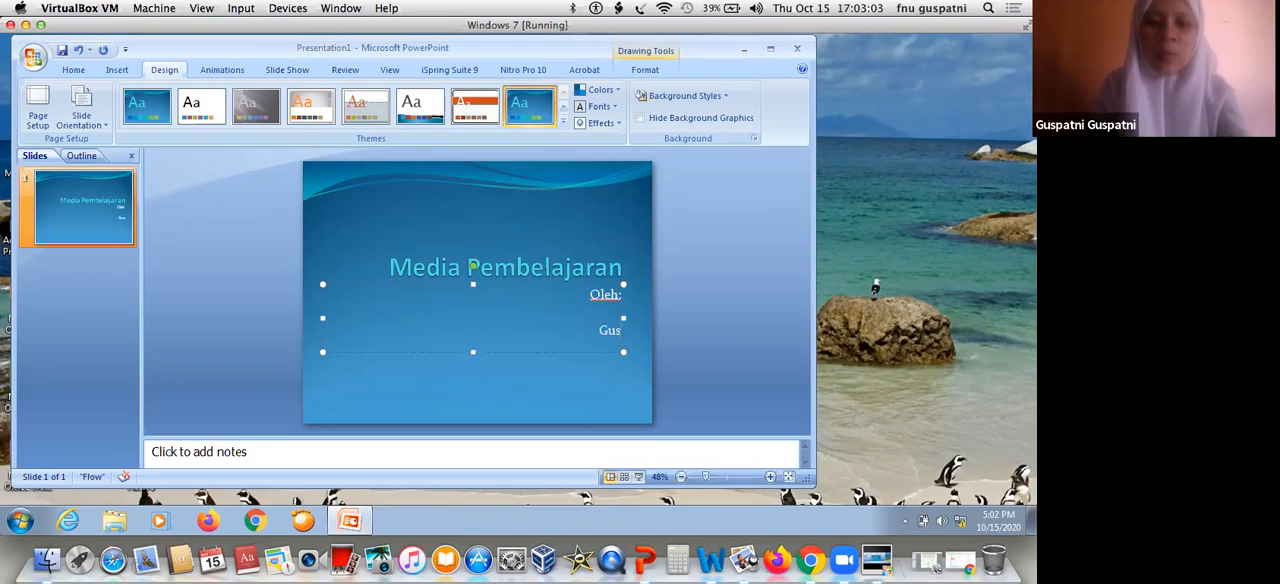
pyautogui.write('patni, S.Pd, M.A')
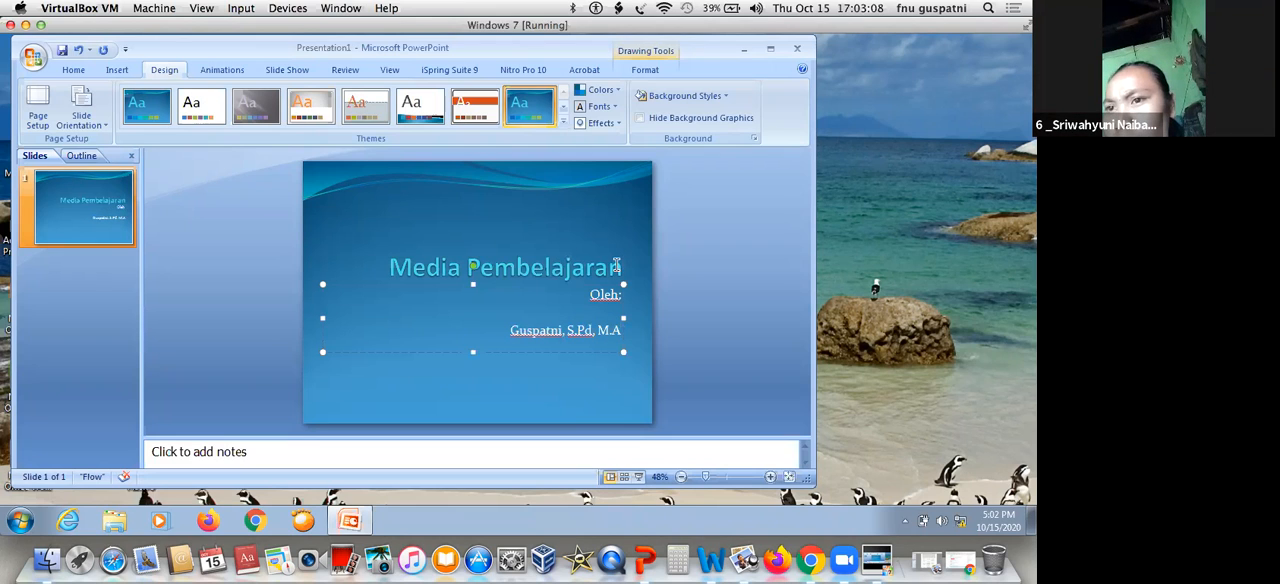
# Extend the title slide's heading with the word "Kimia" so it reads "Media Pembelajaran Kimia"
pyautogui.click(620, 265)
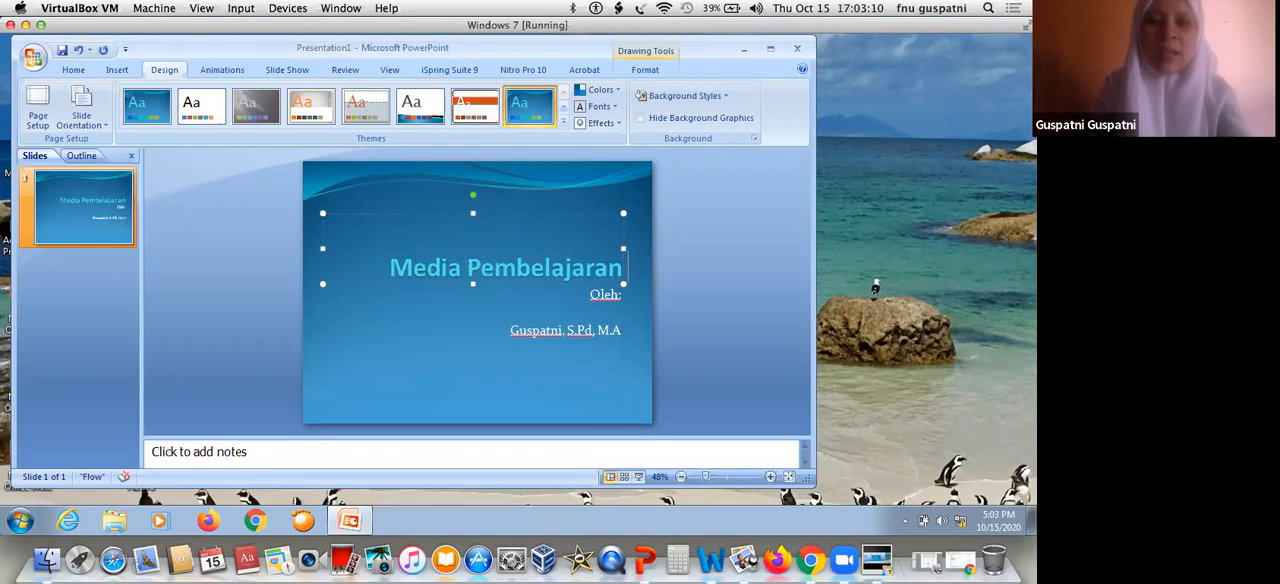
pyautogui.write('Ki')
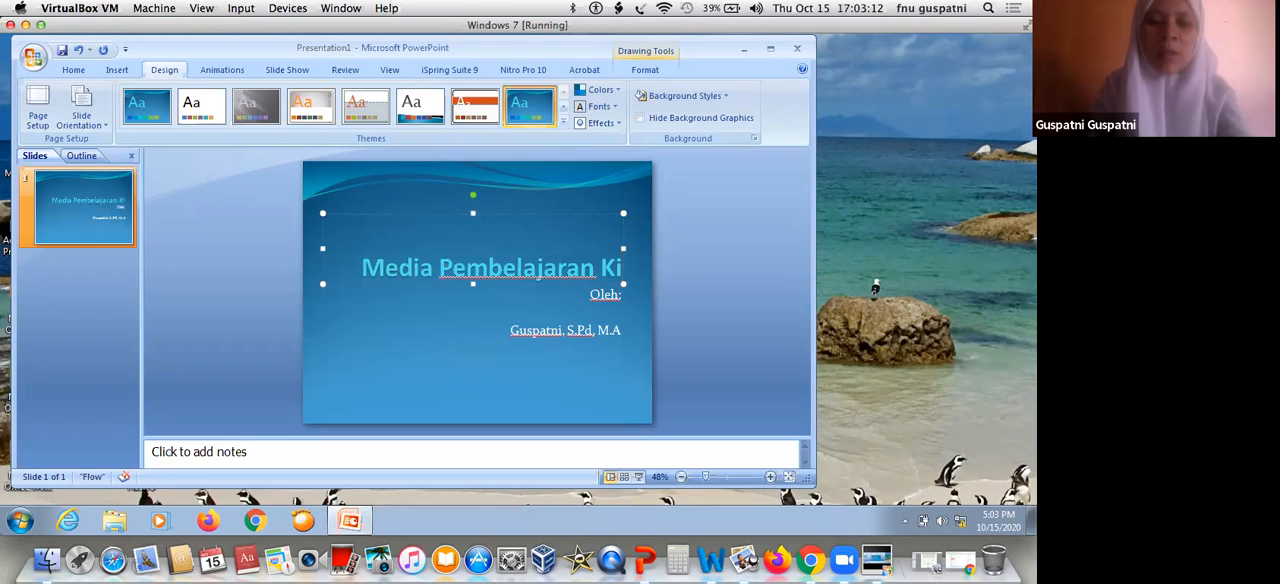
pyautogui.write('mia')
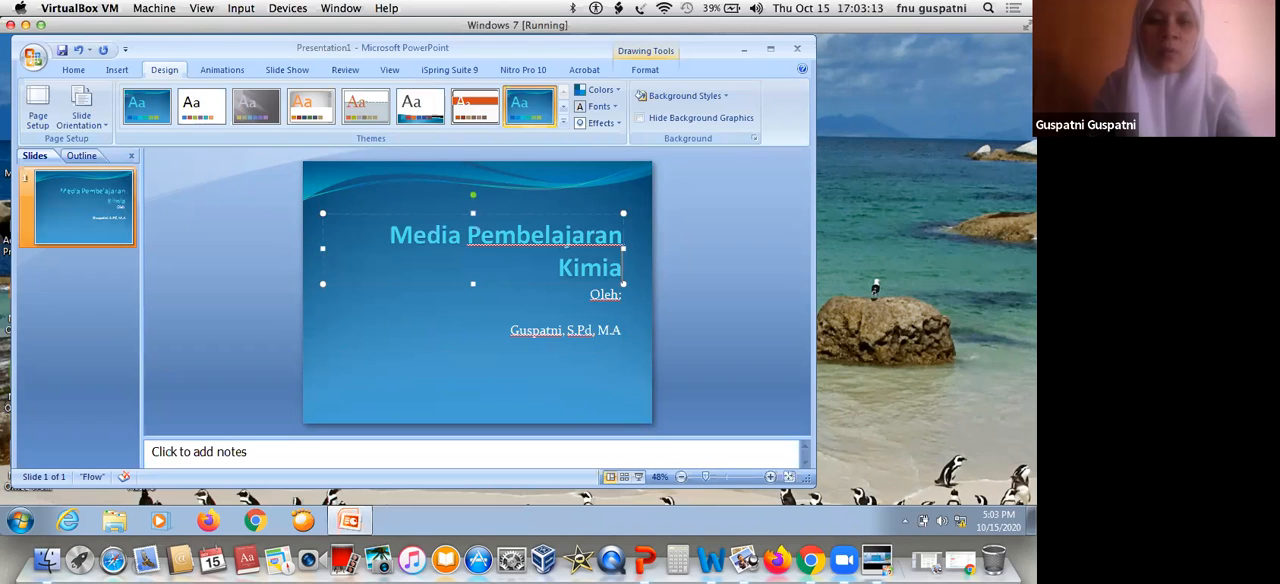
pyautogui.click(322, 249)
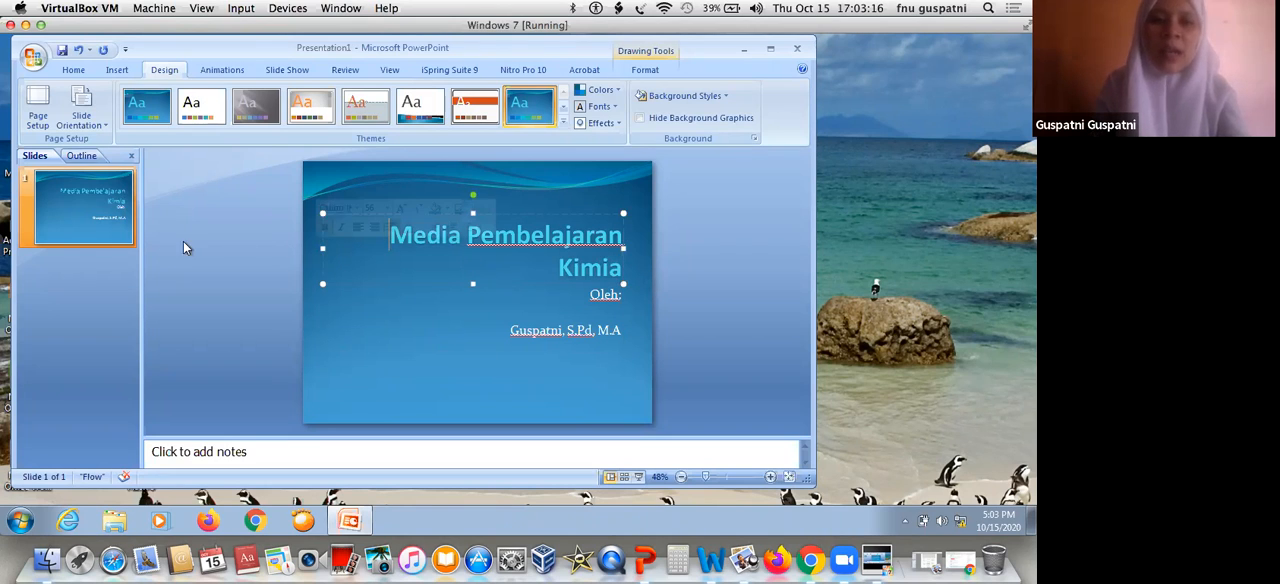
# Add a second slide after the title slide and title it "Komponen Media"
pyautogui.click(57, 257)
pyautogui.press('Return')
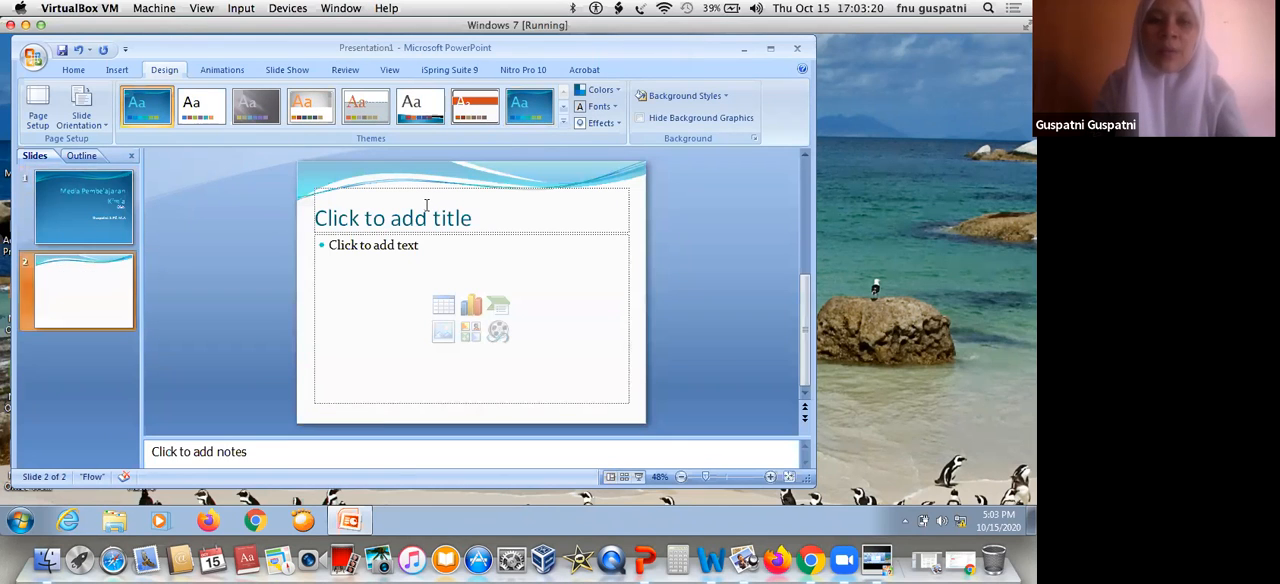
pyautogui.click(430, 205)
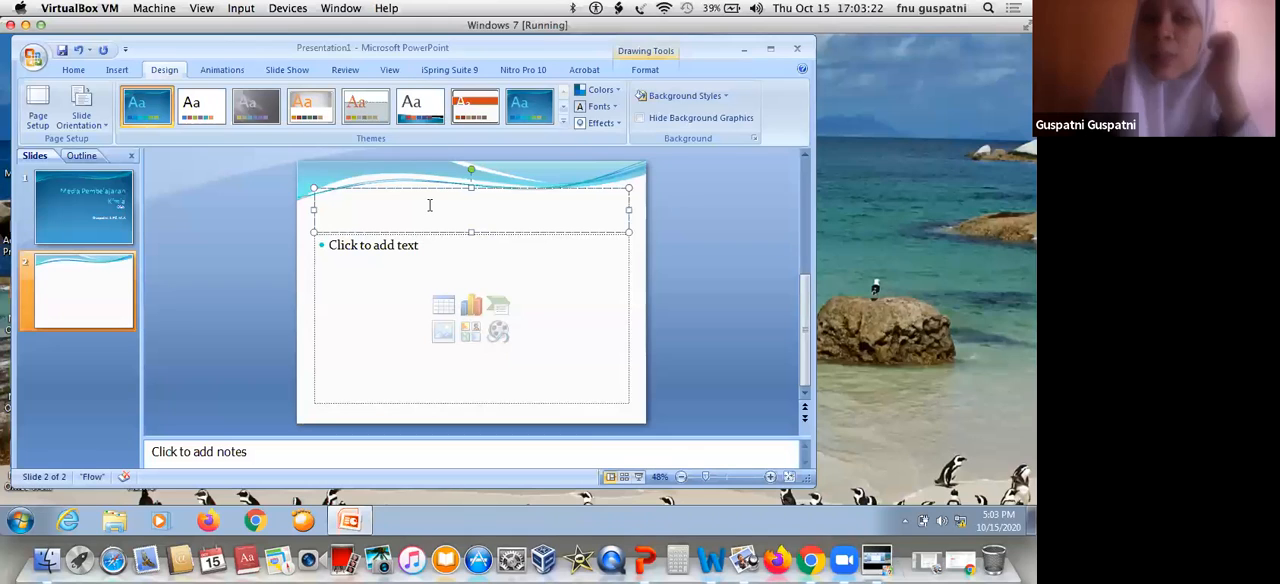
pyautogui.write('Komp')
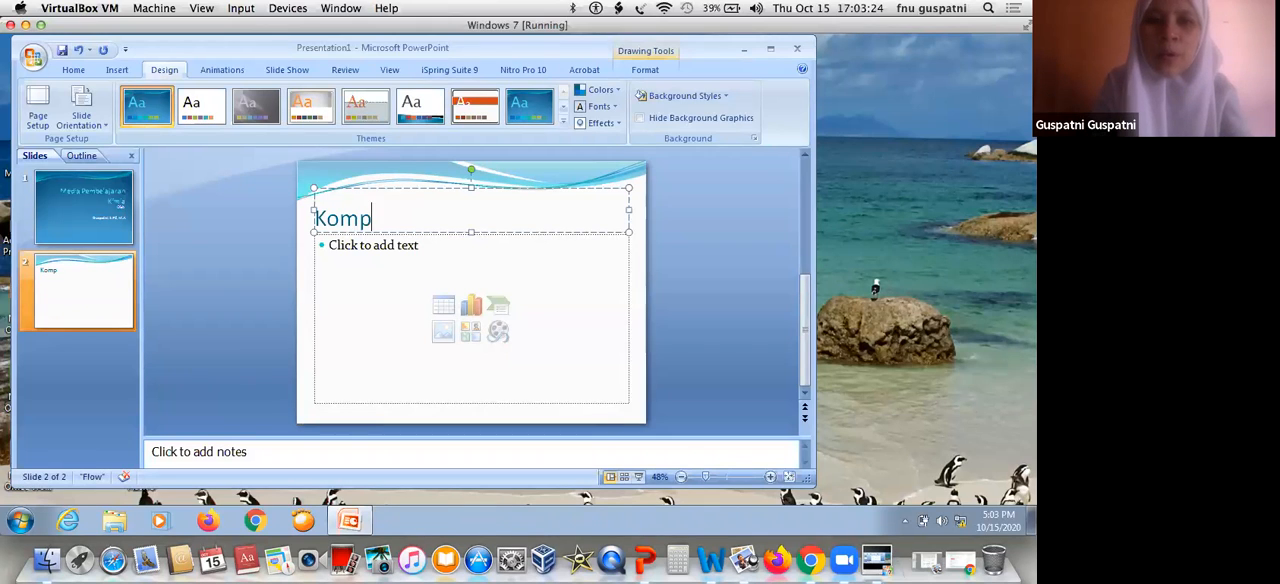
pyautogui.write('onen Media')
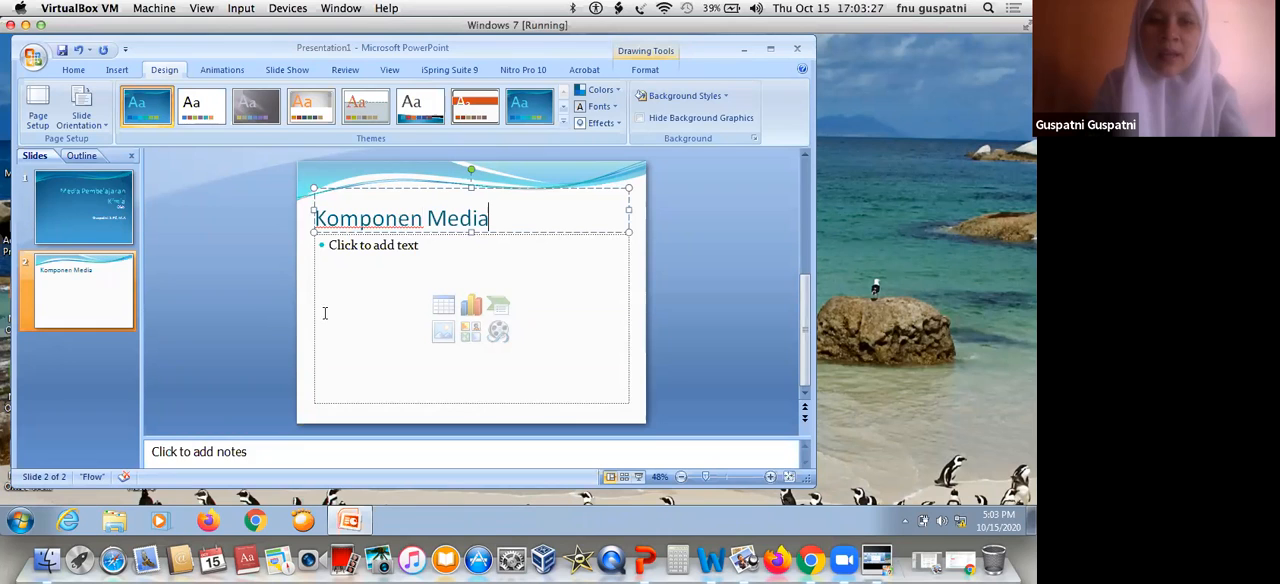
# Add a third slide with the bullet "KD/IPK/TP" and the title "Materi"
pyautogui.click(53, 357)
pyautogui.press('Return')
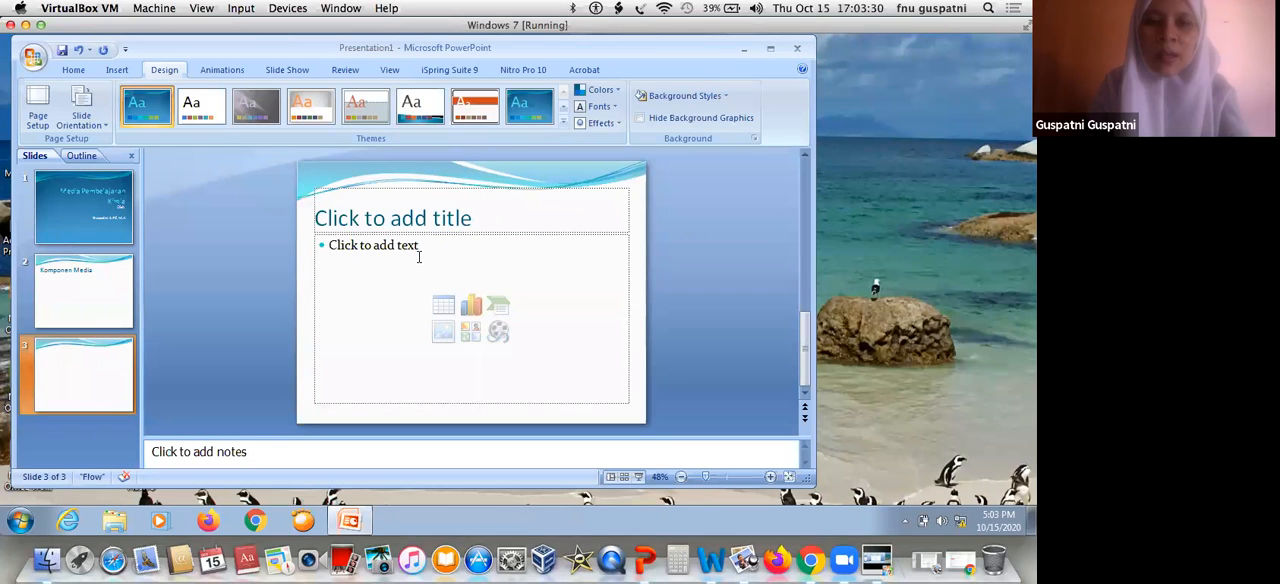
pyautogui.click(419, 257)
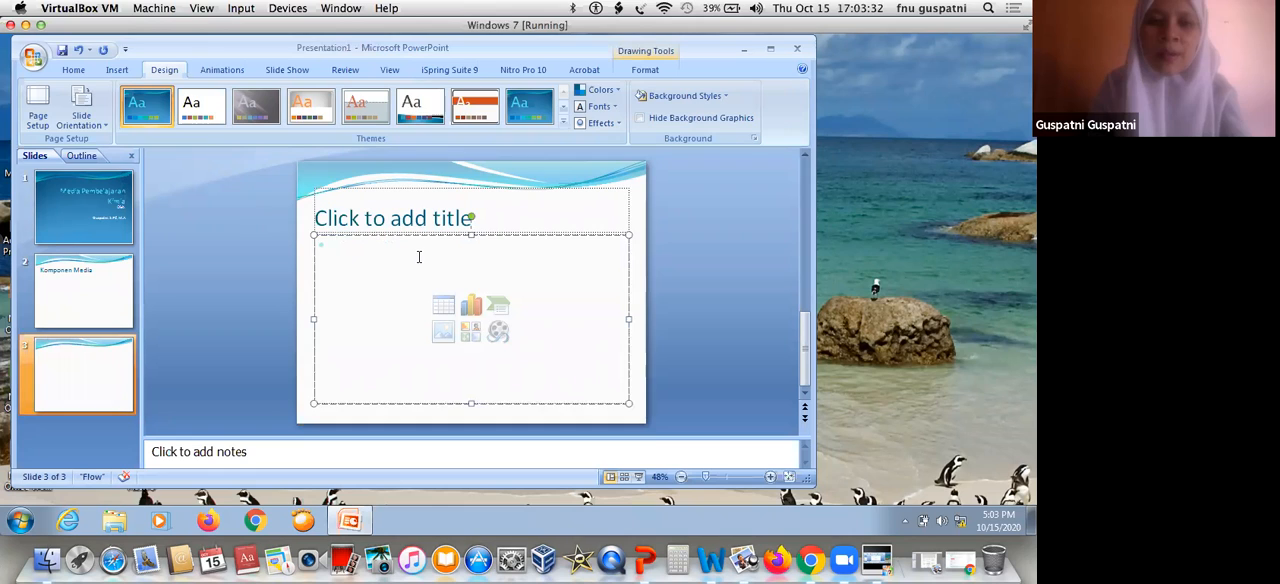
pyautogui.write('K')
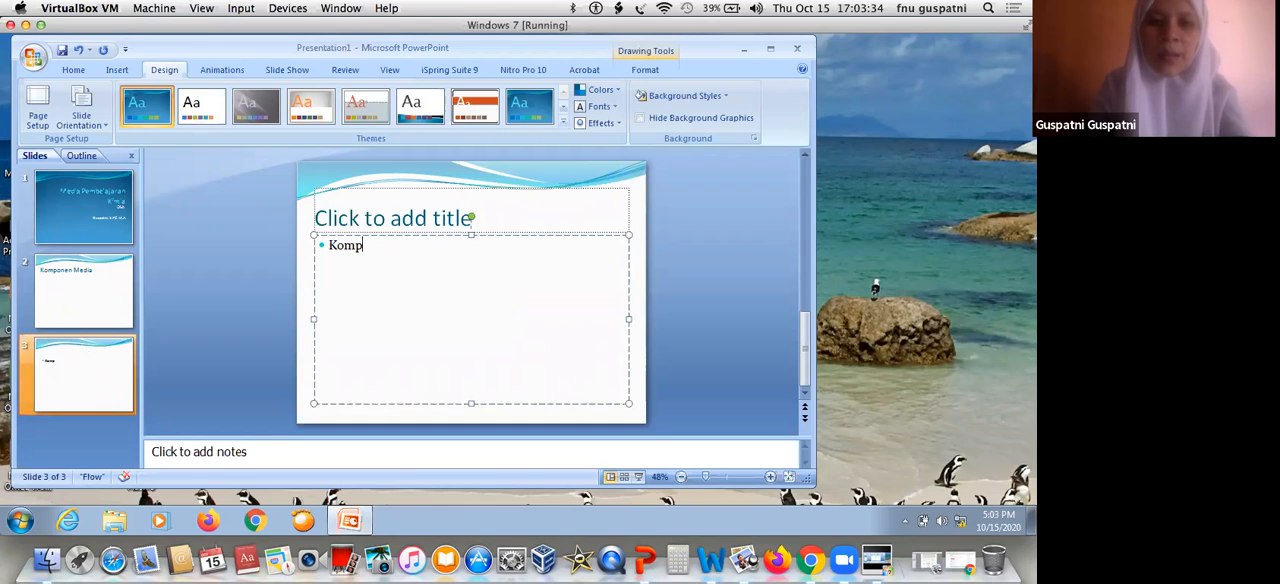
pyautogui.press('BackSpace')
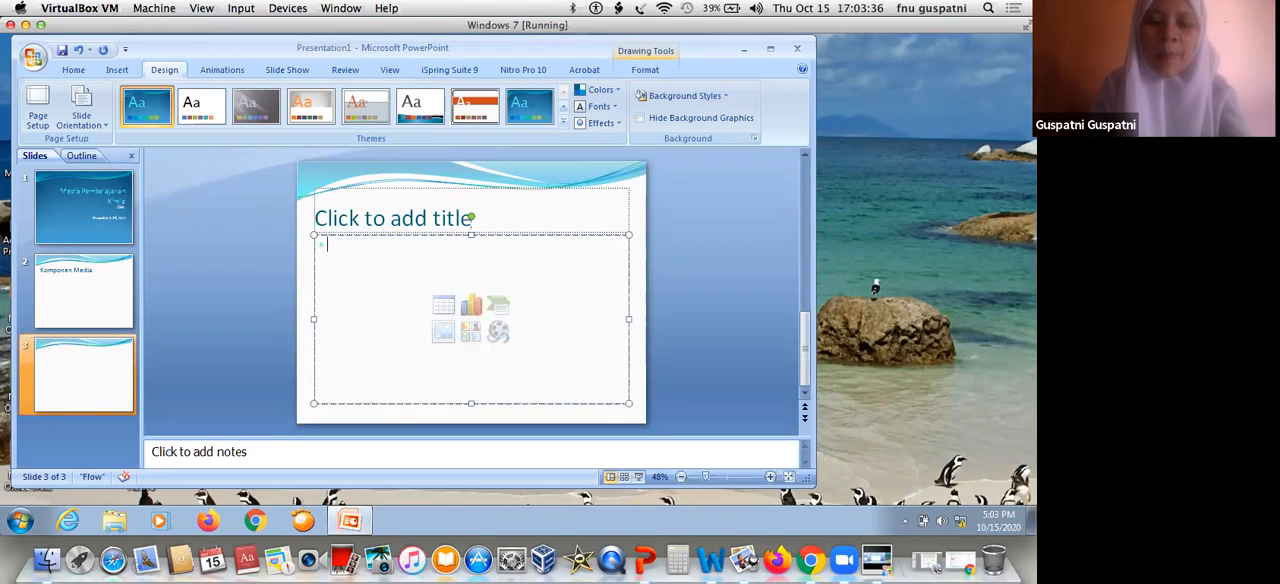
pyautogui.write('KD/IPK')
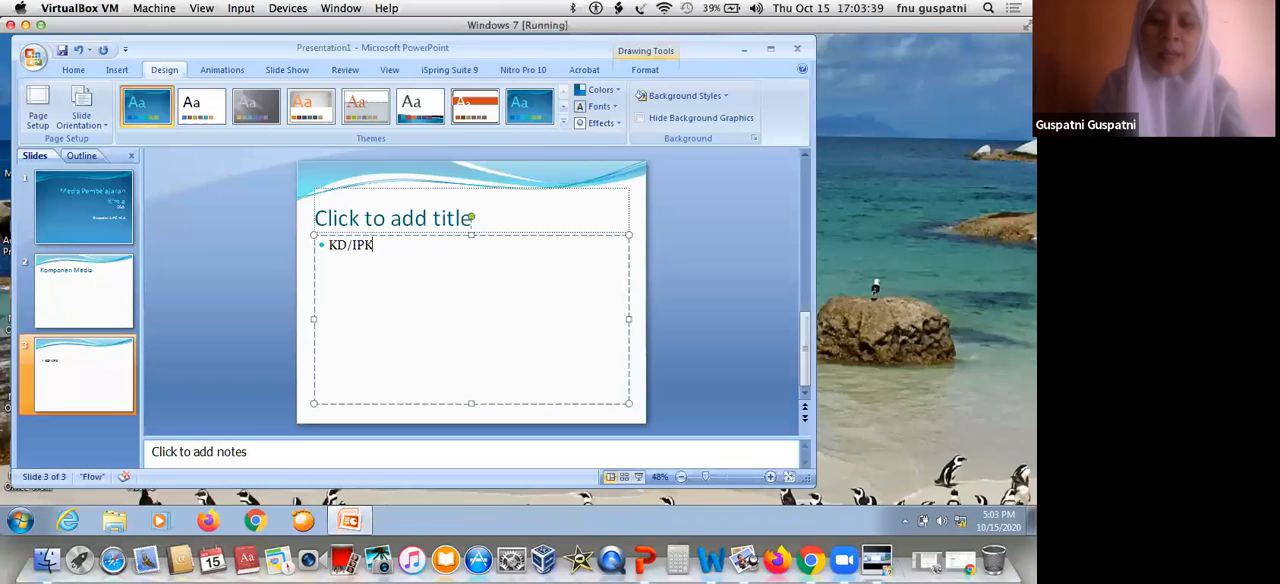
pyautogui.write('/Tp')
pyautogui.press('BackSpace')
pyautogui.write('P')
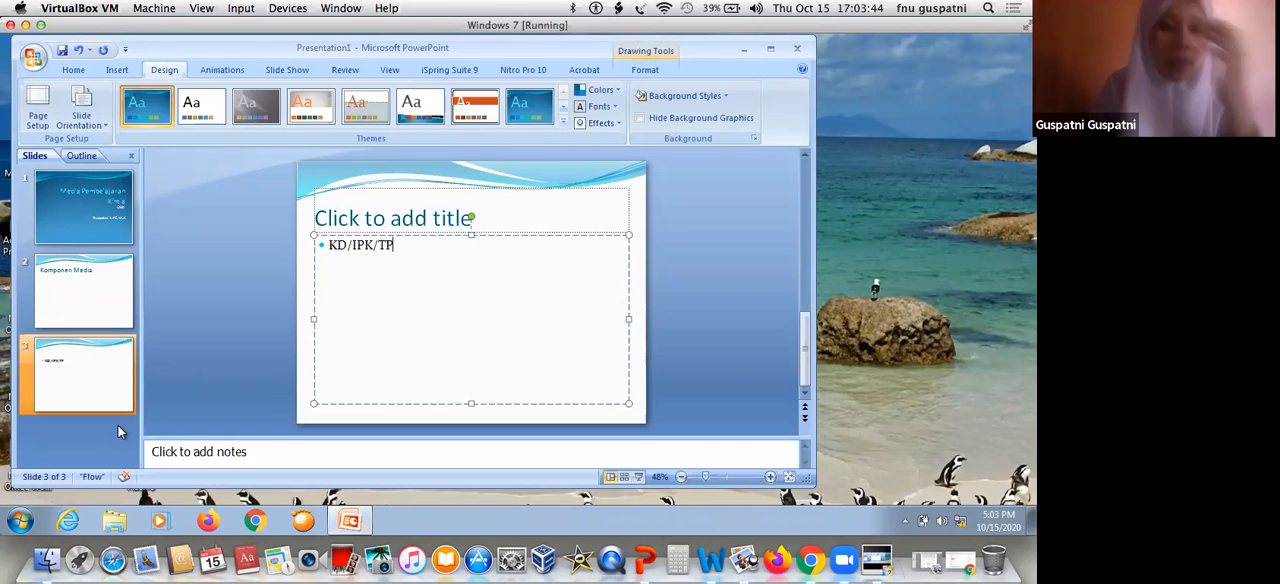
pyautogui.click(452, 214)
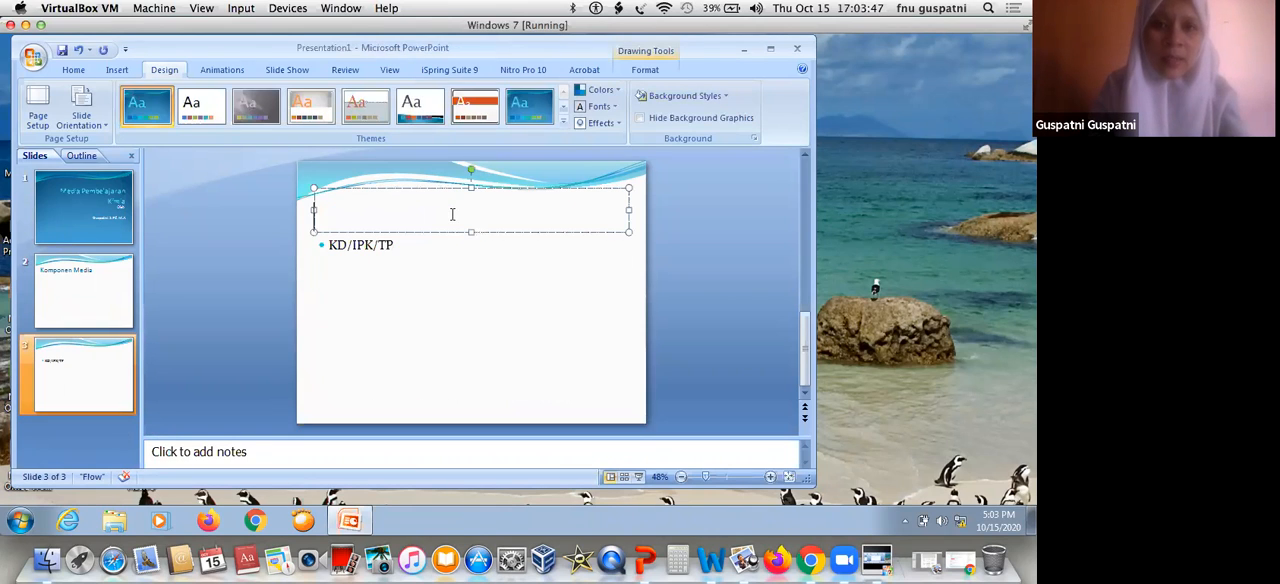
pyautogui.write('Materi')
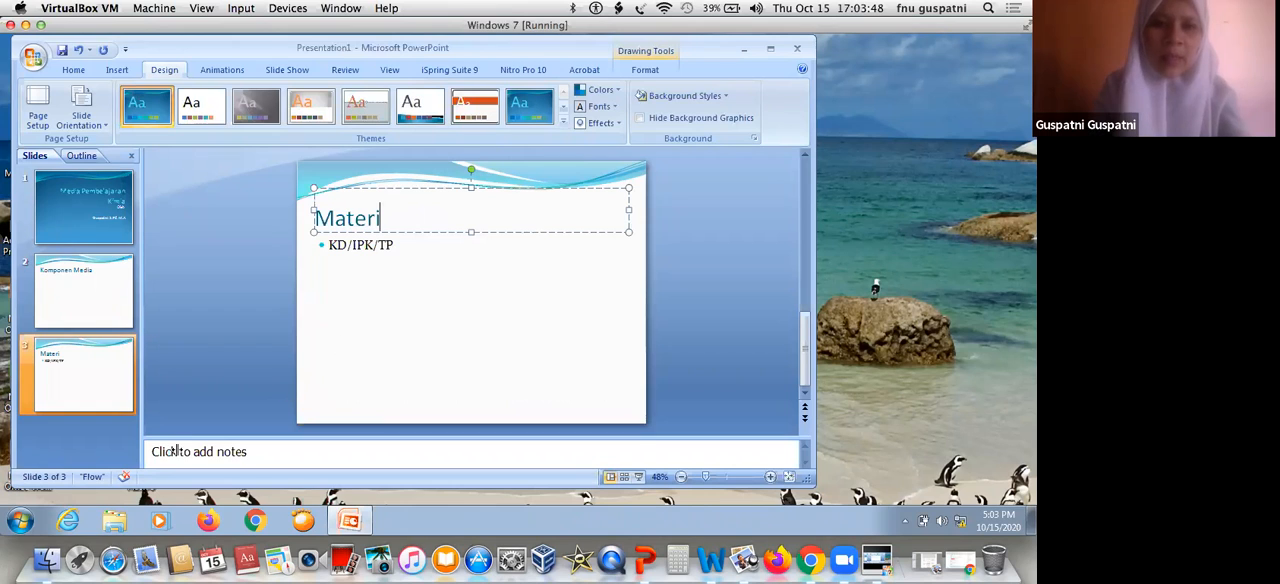
# Add a fourth slide at the end and title it "Evaluasi"
pyautogui.click(66, 420)
pyautogui.press('Return')
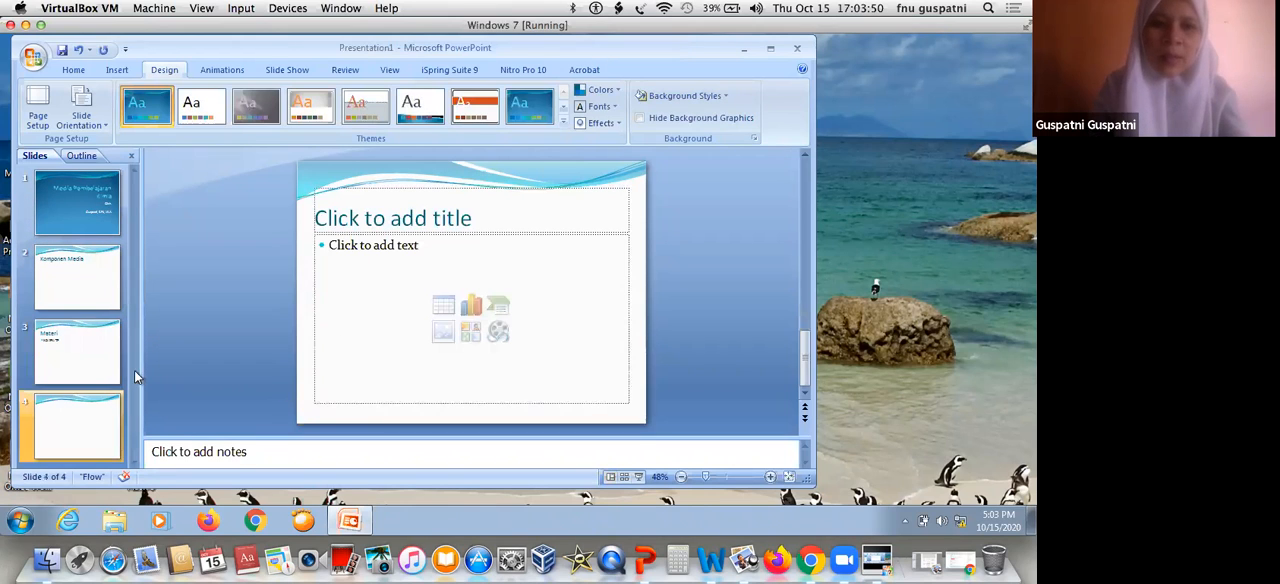
pyautogui.click(387, 204)
pyautogui.write('Eval')
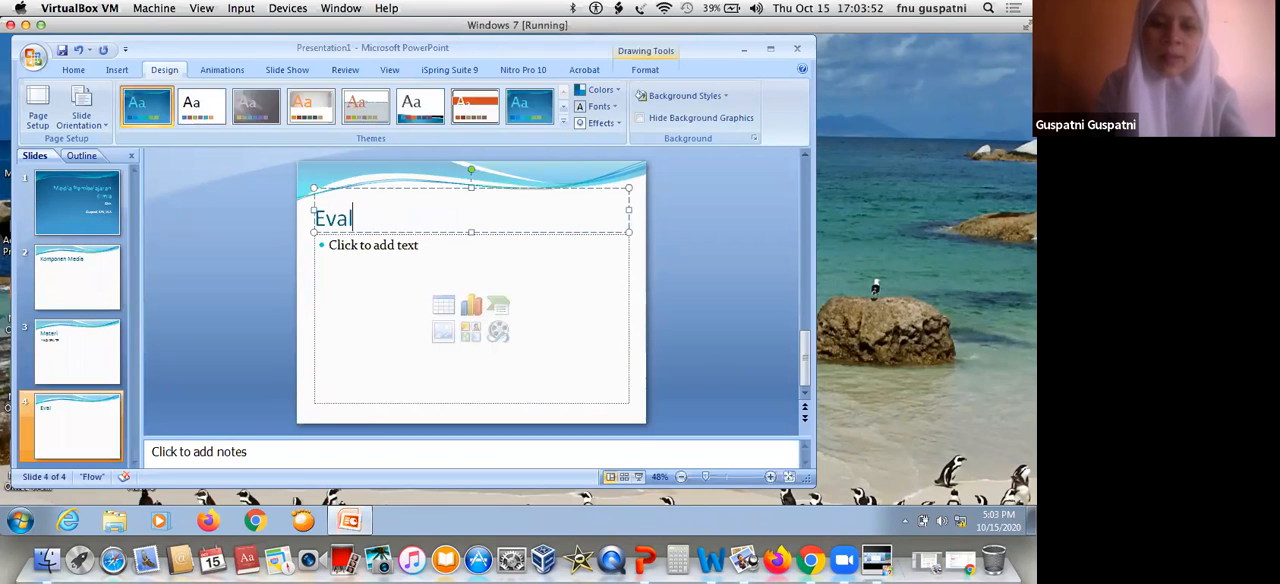
pyautogui.write('uasi')
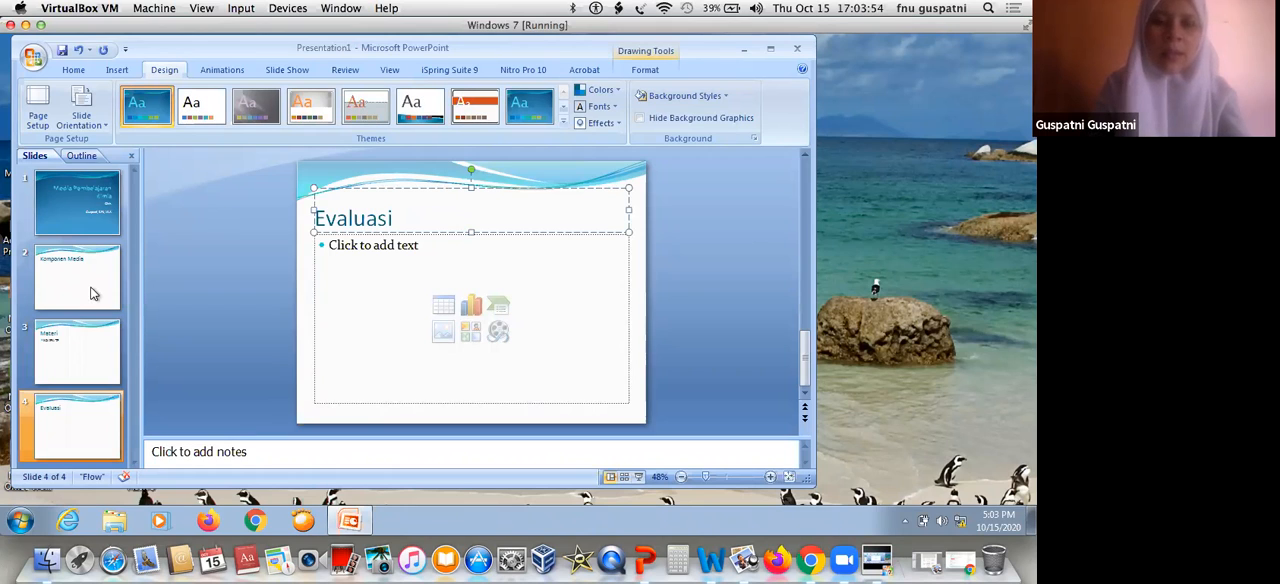
# Delete the empty content placeholder from the "Komponen Media" slide
pyautogui.click(92, 294)
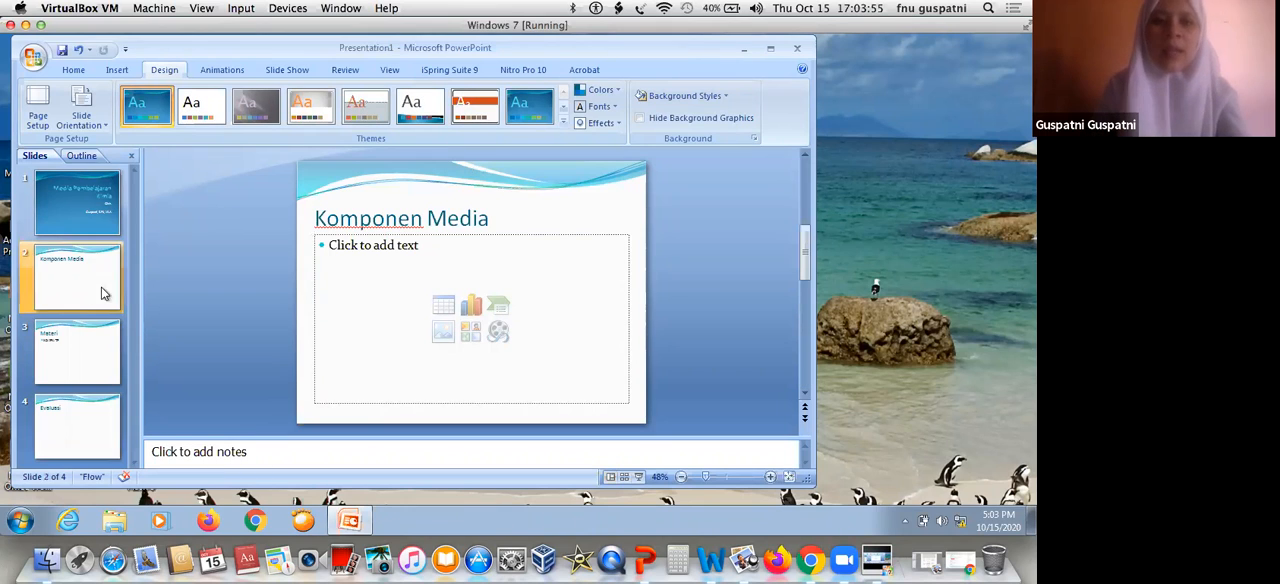
pyautogui.click(620, 235)
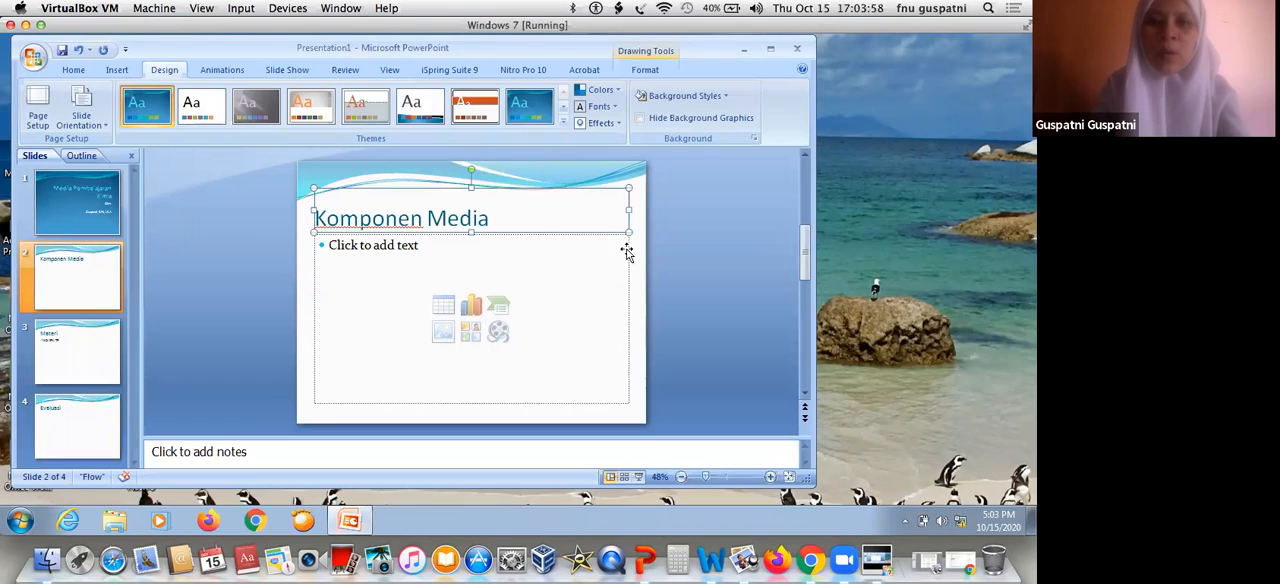
pyautogui.click(627, 240)
pyautogui.press('Delete')
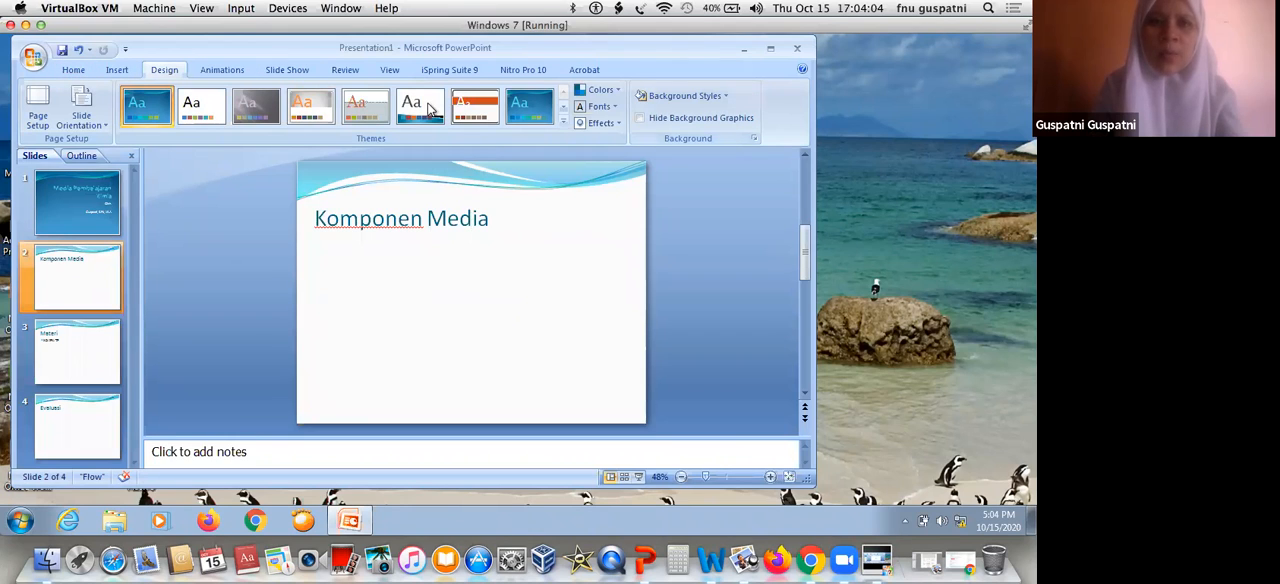
# Draw a small rounded rectangle on the "Komponen Media" slide, below the start of the title
pyautogui.click(76, 74)
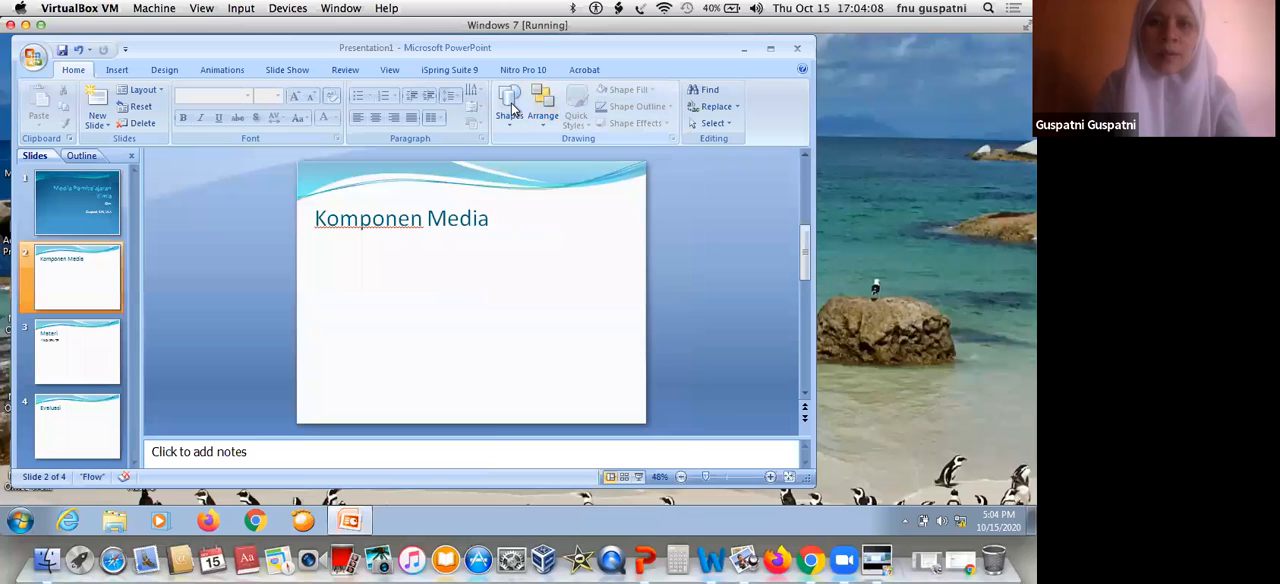
pyautogui.click(509, 110)
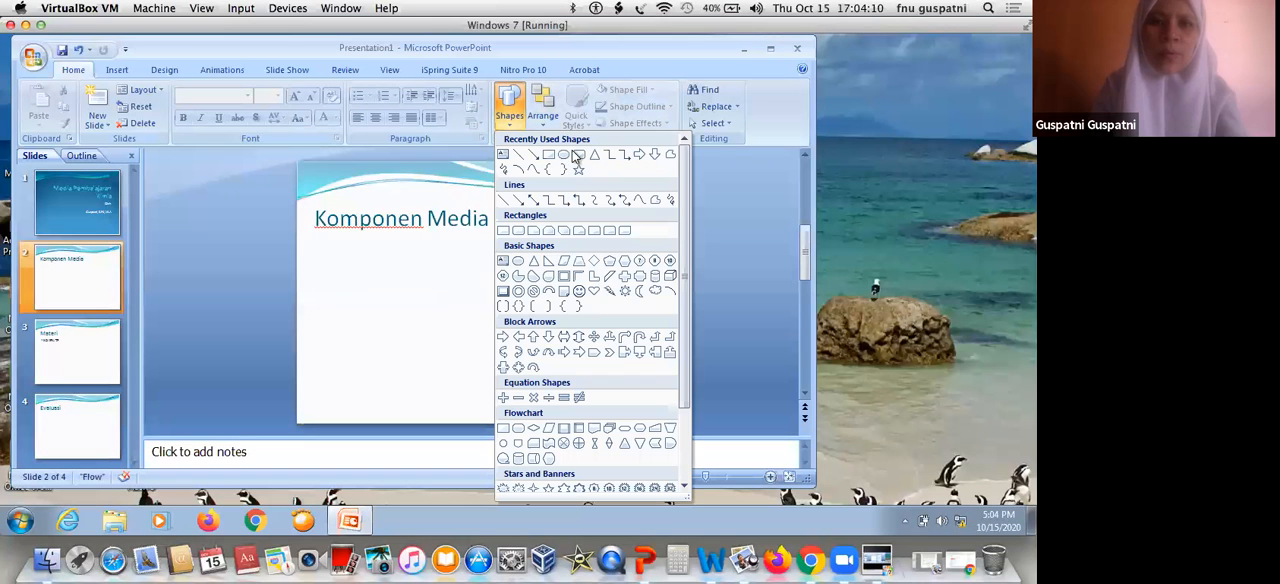
pyautogui.click(578, 156)
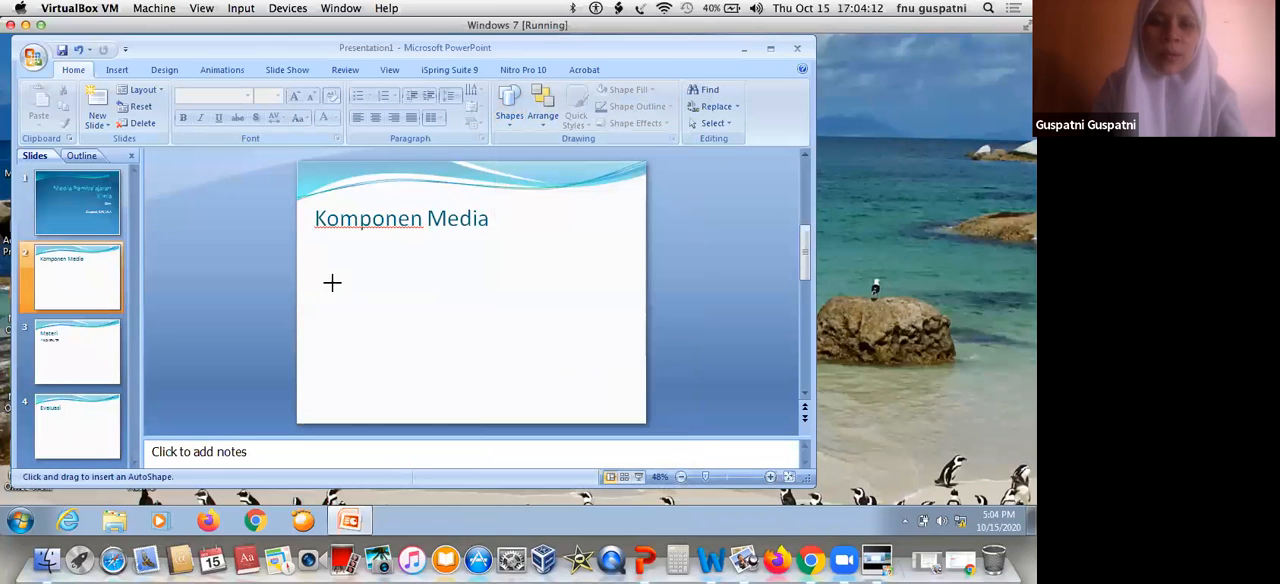
pyautogui.moveTo(316, 268); pyautogui.dragTo(404, 304)
# Label the rounded rectangle "KD/IPK/TP"
pyautogui.rightClick(362, 286)
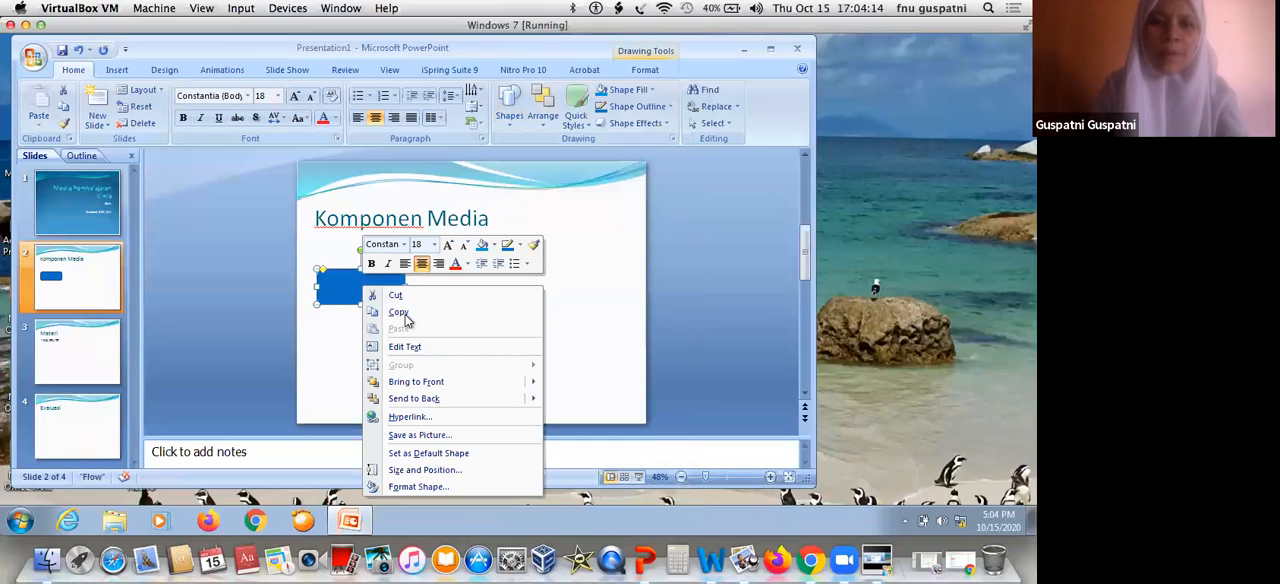
pyautogui.click(405, 347)
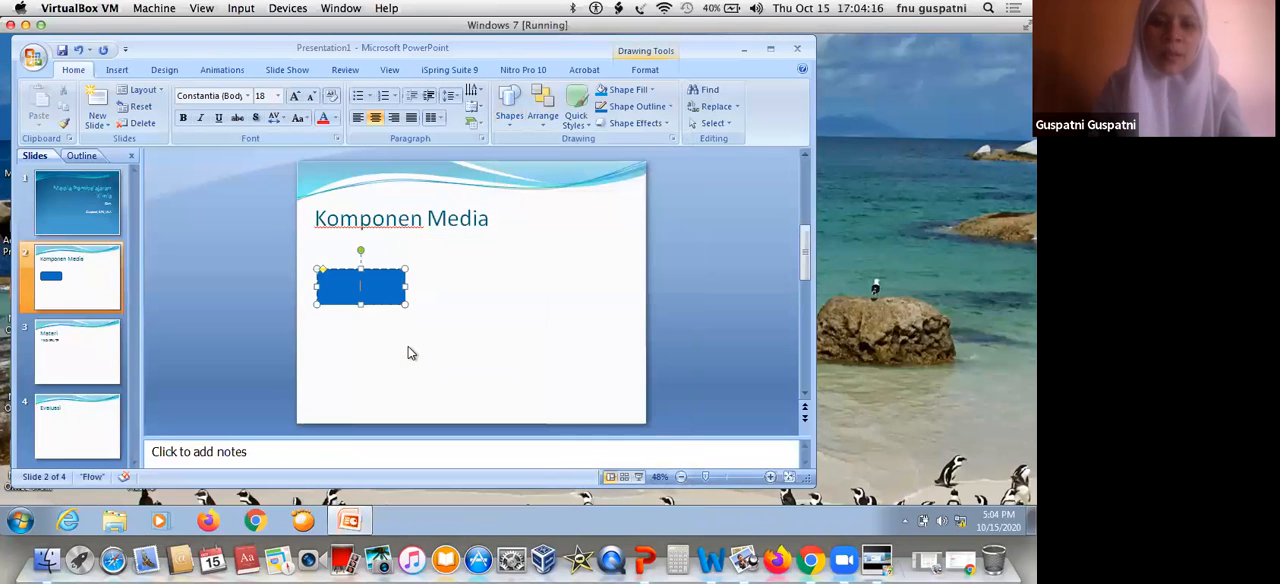
pyautogui.write('KD')
pyautogui.write('?TP')
pyautogui.press('BackSpace')
pyautogui.write('/IPK/TP')
pyautogui.click(491, 306)
# Duplicate the "KD/IPK/TP" rectangle and place the copy beside it to the right, in the same row
pyautogui.click(396, 272)
pyautogui.hotkey('ctrl', 'c')
pyautogui.hotkey('ctrl', 'v')
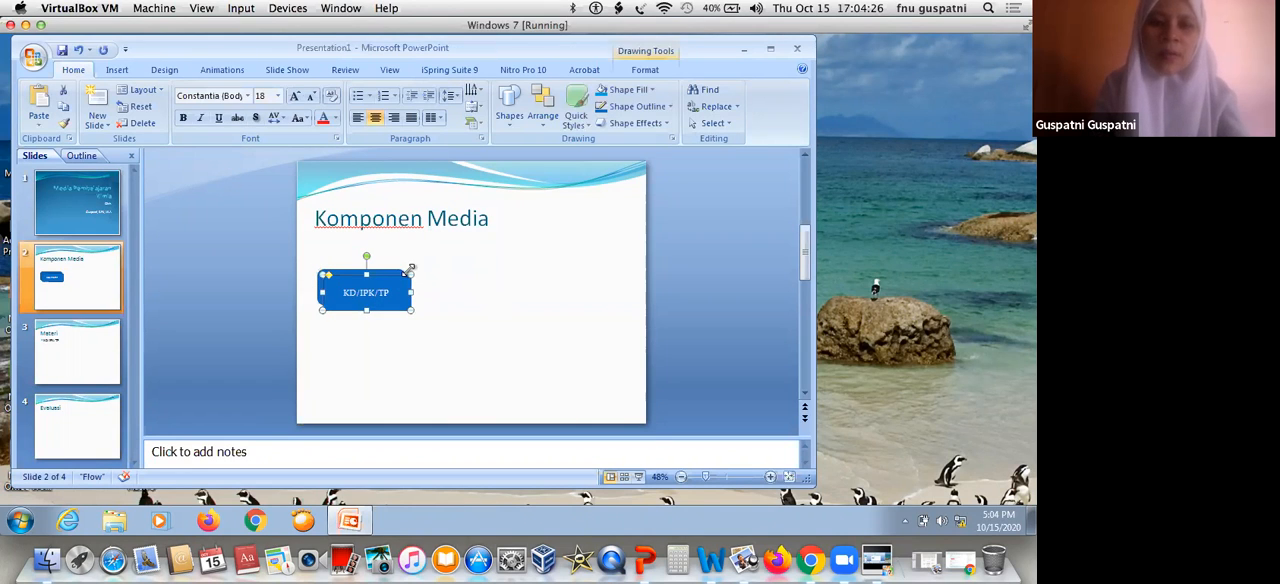
pyautogui.moveTo(378, 278); pyautogui.dragTo(490, 272)
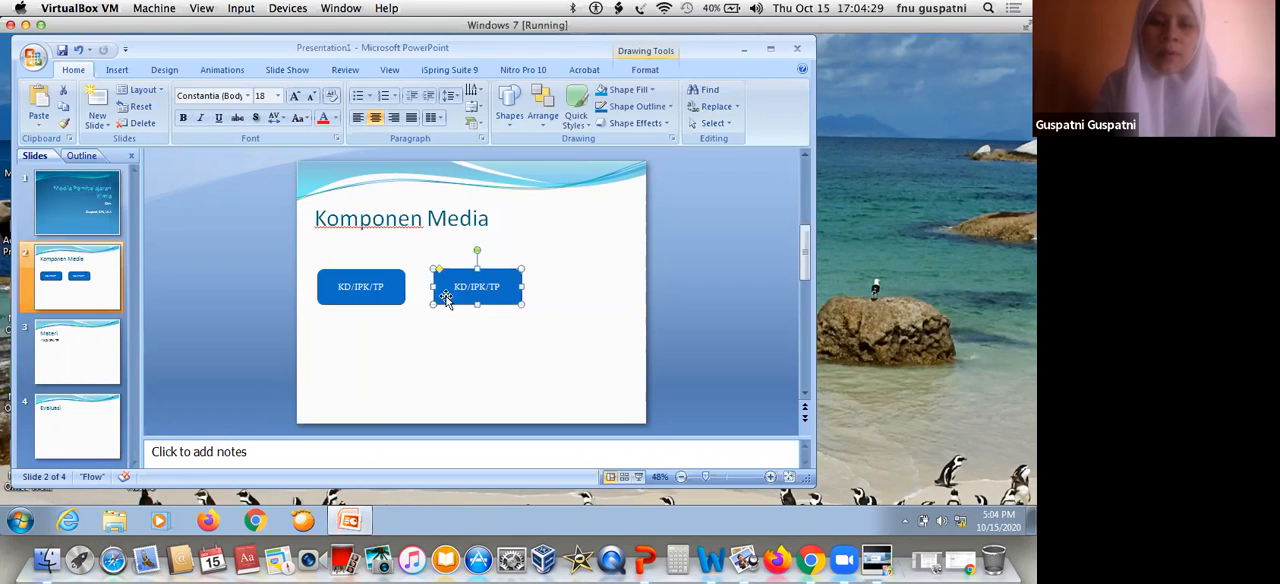
# Replace the text of the copied rectangle beside "KD/IPK/TP" with "MATERI"
pyautogui.click(477, 287)
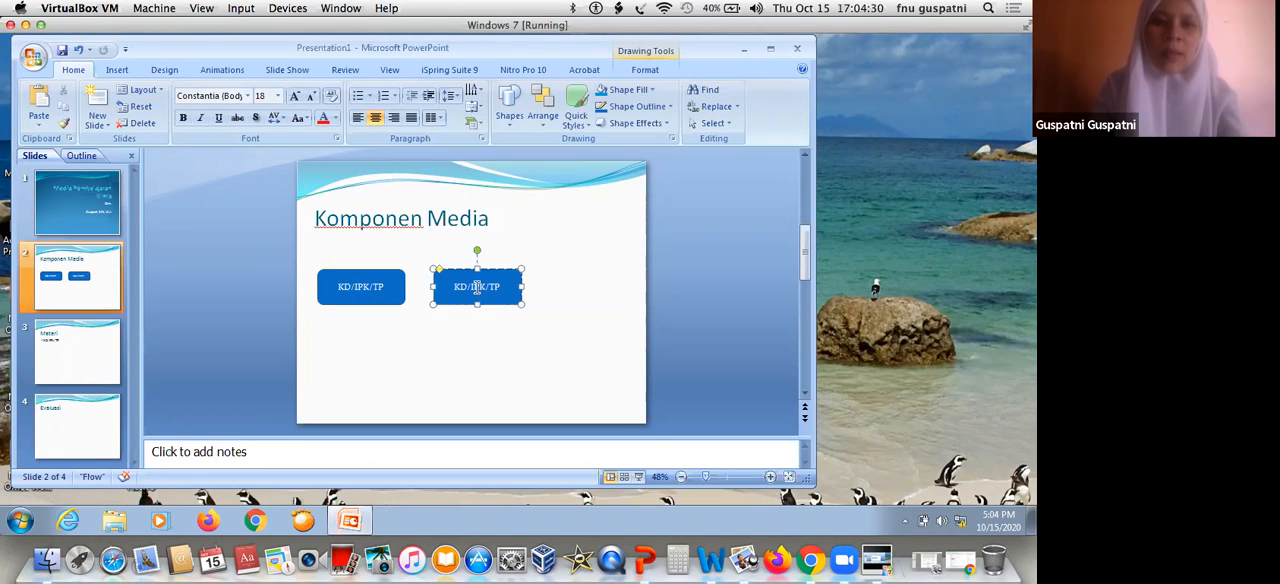
pyautogui.moveTo(502, 287); pyautogui.dragTo(456, 288)
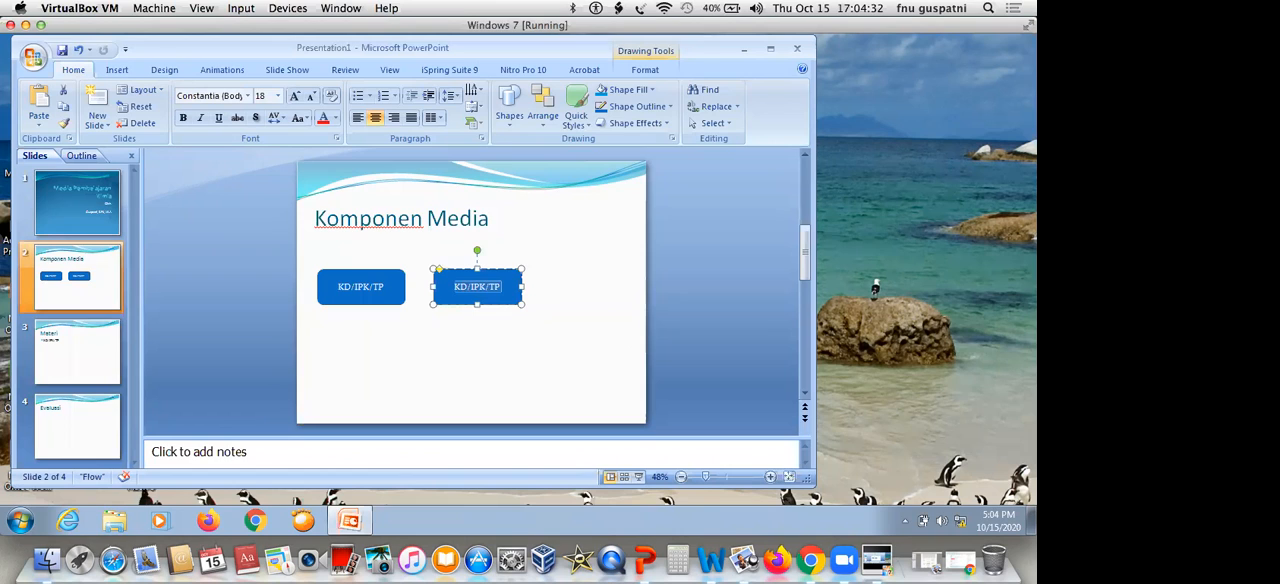
pyautogui.write('Materi')
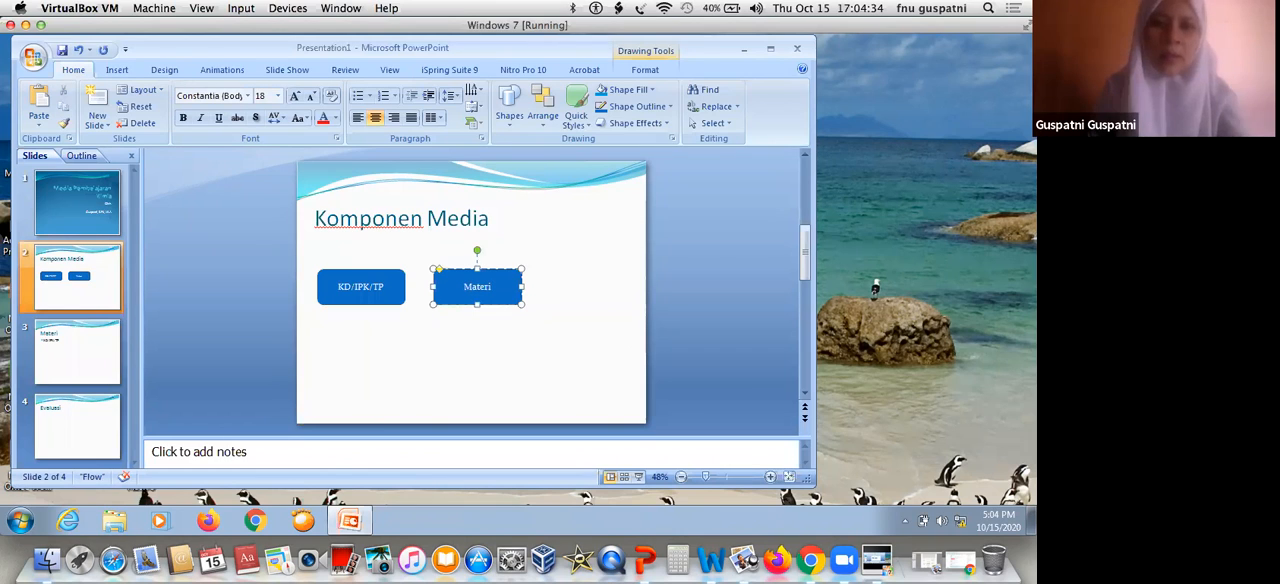
pyautogui.press('BackSpace')
pyautogui.press('BackSpace')
pyautogui.press('BackSpace')
pyautogui.press('BackSpace')
pyautogui.press('BackSpace')
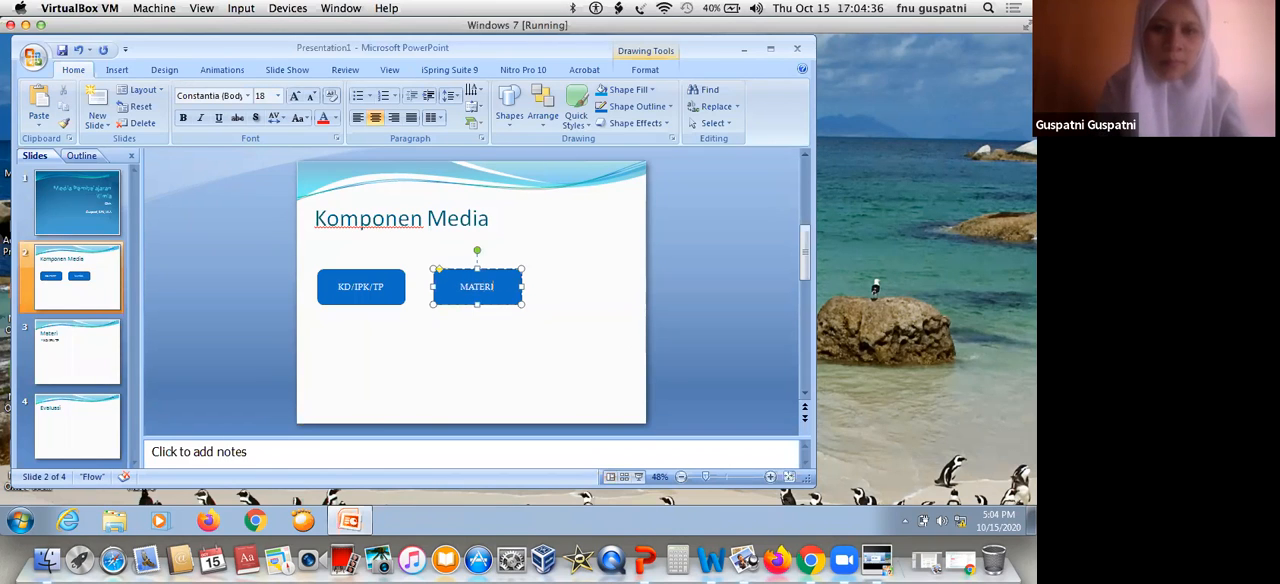
# Paste another copy of the "KD/IPK/TP" rectangle and place it below and to the right of "MATERI"
pyautogui.click(598, 357)
pyautogui.hotkey('ctrl', 'v')
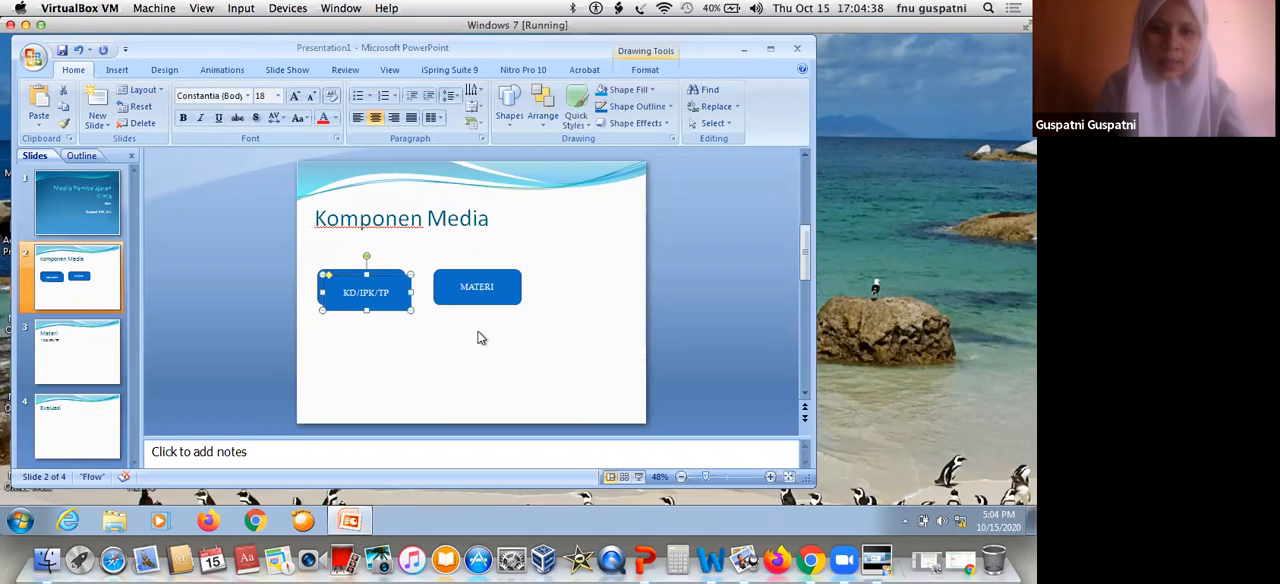
pyautogui.moveTo(404, 292); pyautogui.dragTo(569, 347)
# Replace the text of the rectangle below and to the right of "MATERI" with "EVALUASI"
pyautogui.click(569, 348)
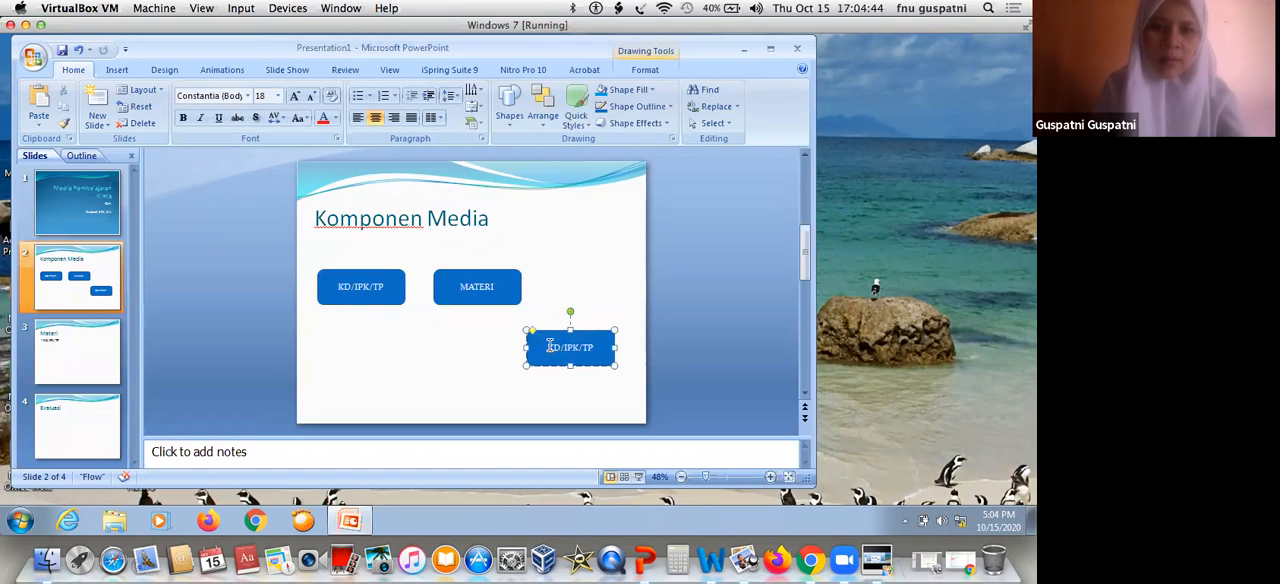
pyautogui.hotkey('ctrl', 'a')
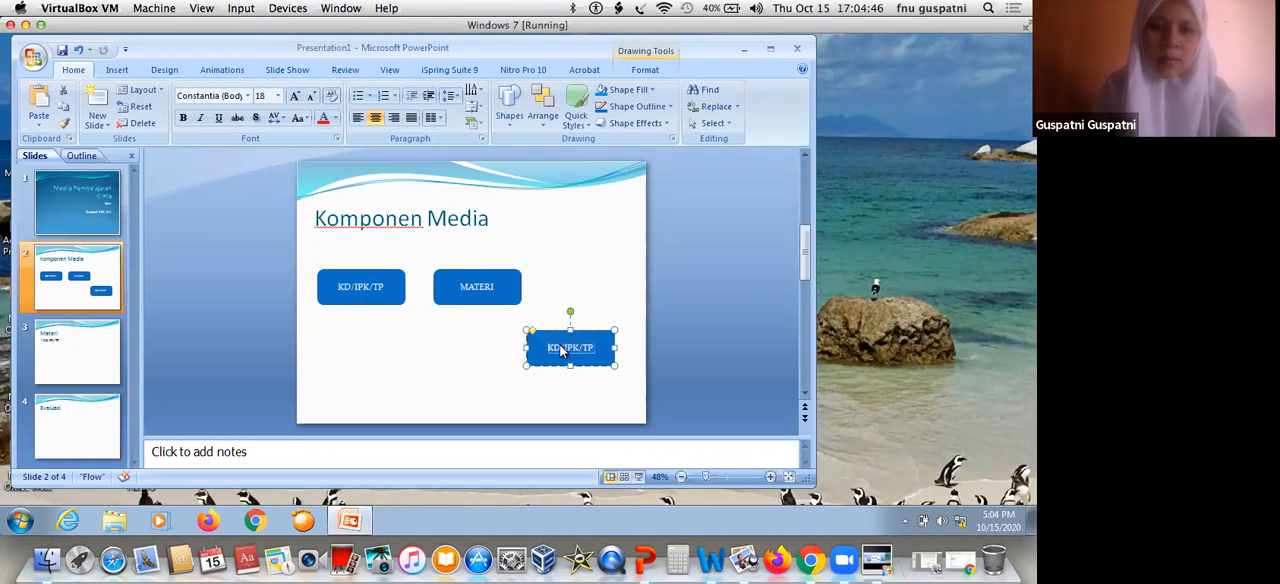
pyautogui.write('E')
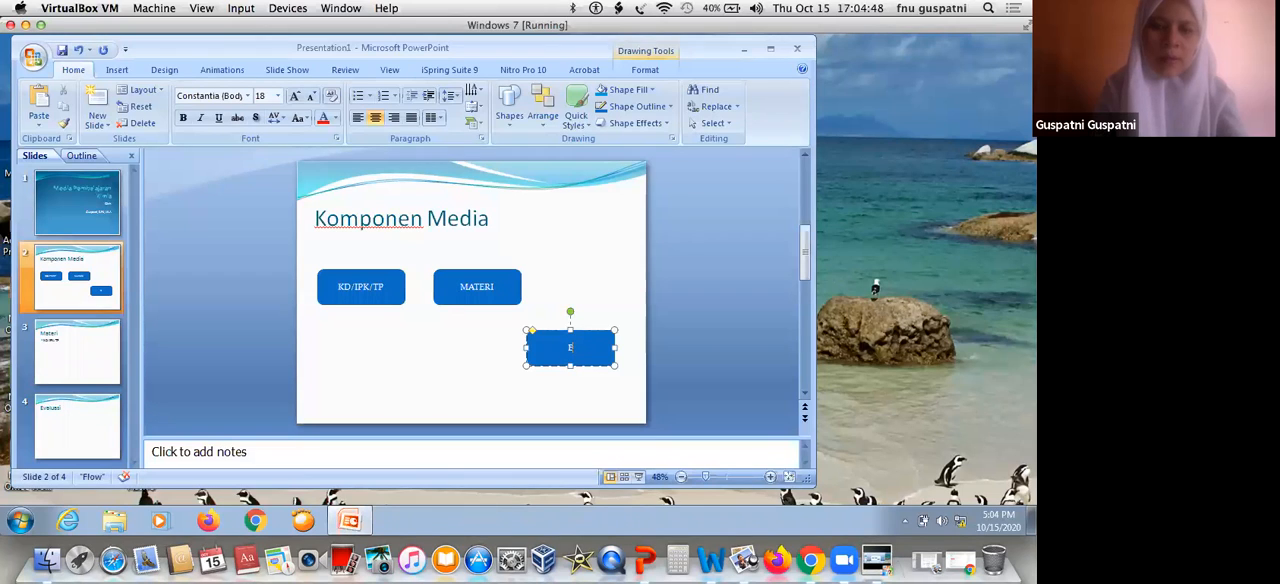
pyautogui.write('vaALUASI')
pyautogui.click(535, 280)
# Add one more copy of the "KD/IPK/TP" rectangle and move it below the row with "MATERI"
pyautogui.click(499, 272)
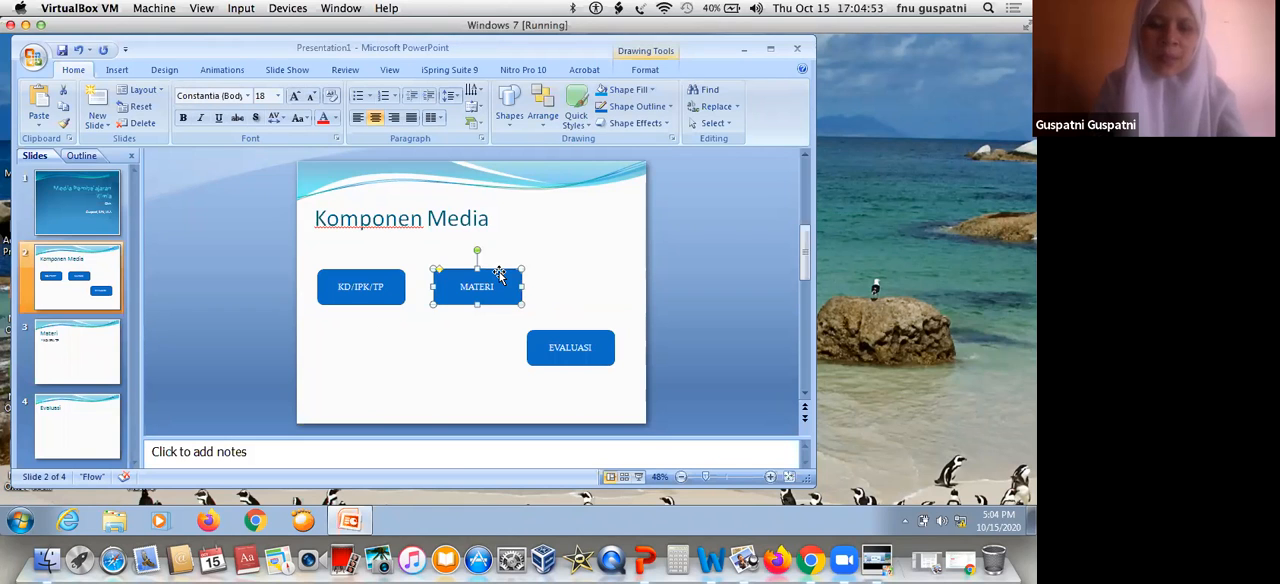
pyautogui.click(358, 278)
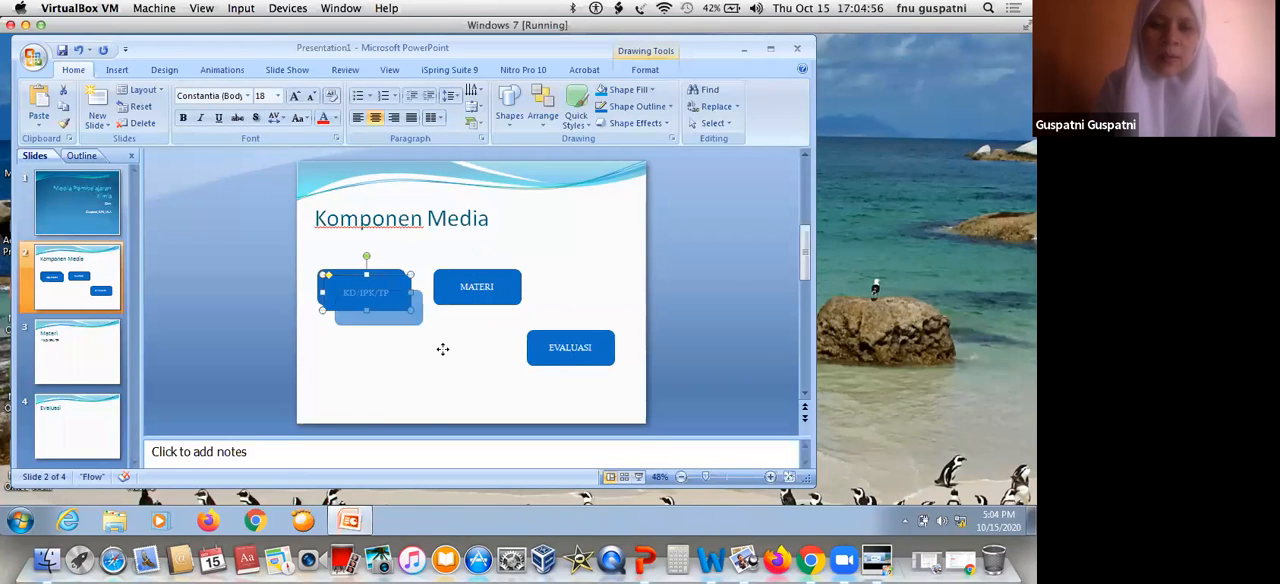
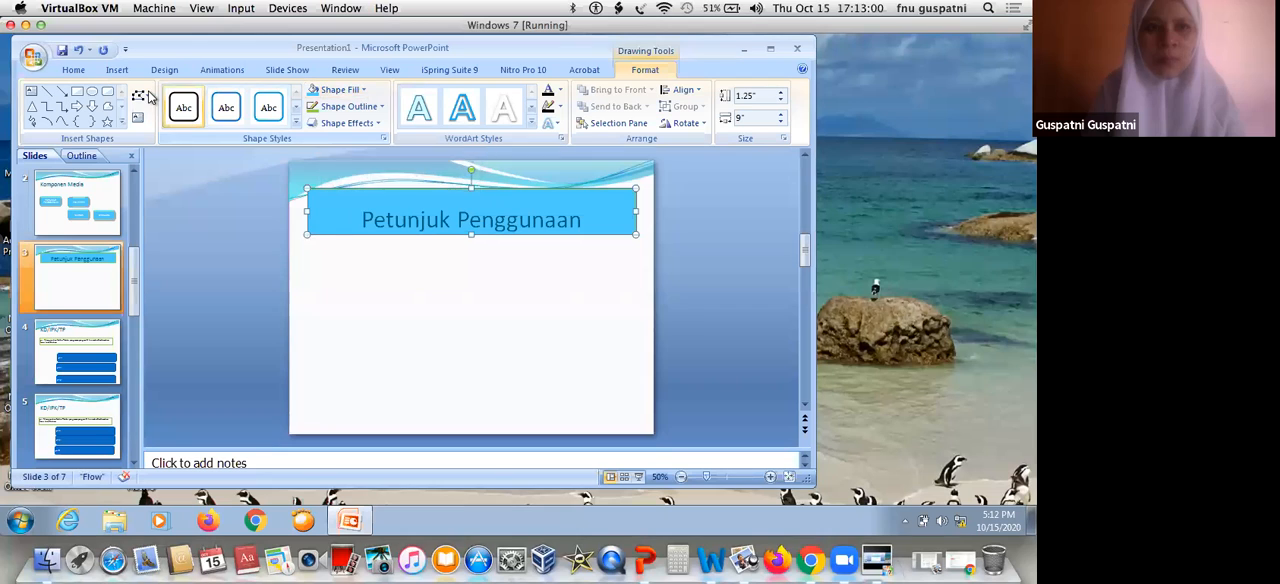
# Try the Horizontal Scroll shape on the "Petunjuk Penggunaan" title box
pyautogui.click(140, 95)
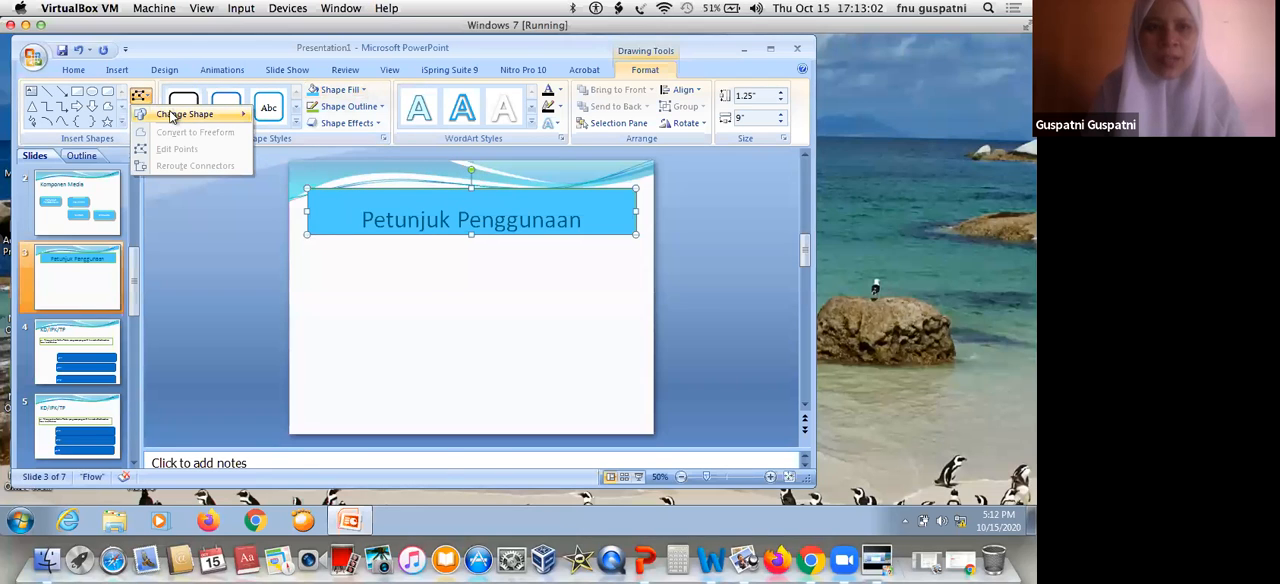
pyautogui.moveTo(172, 117)
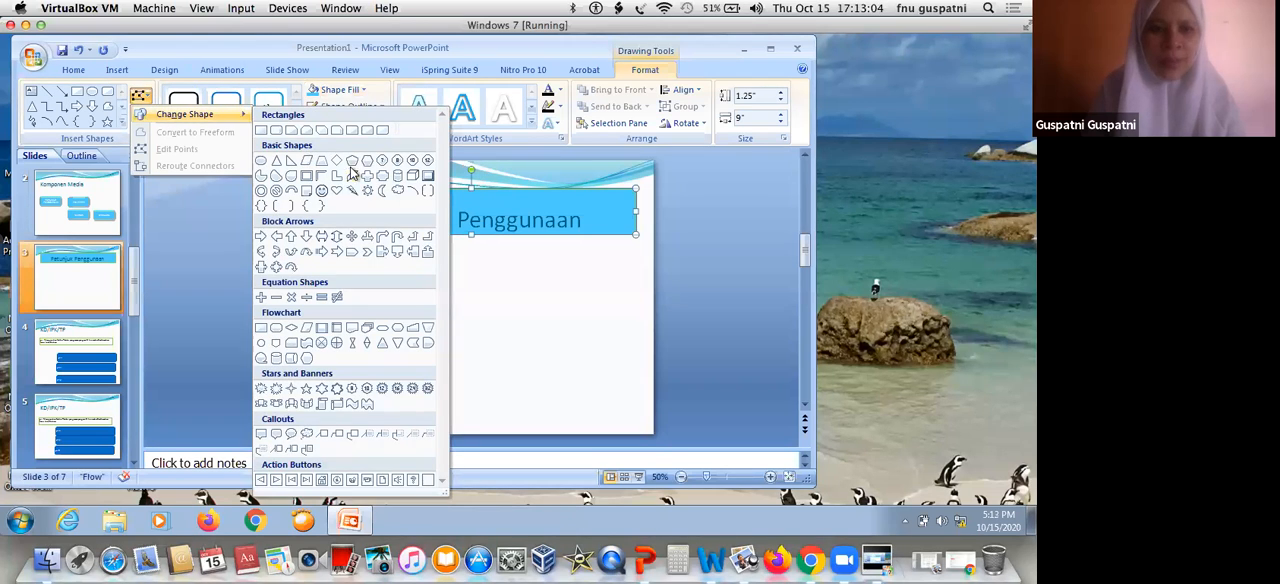
pyautogui.click(340, 403)
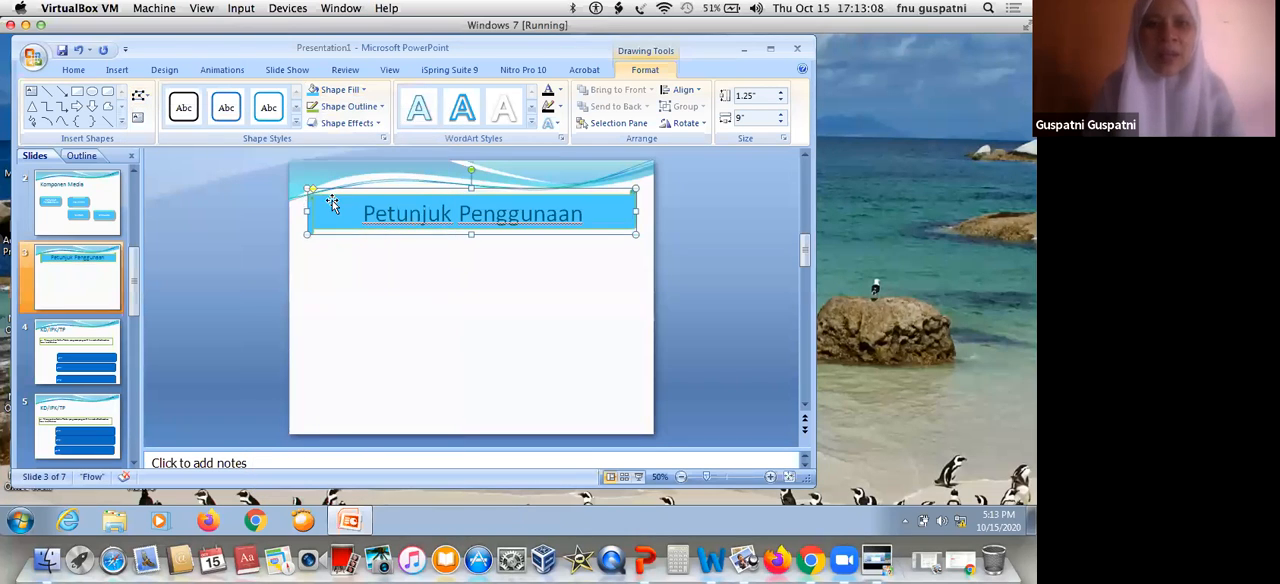
pyautogui.click(338, 358)
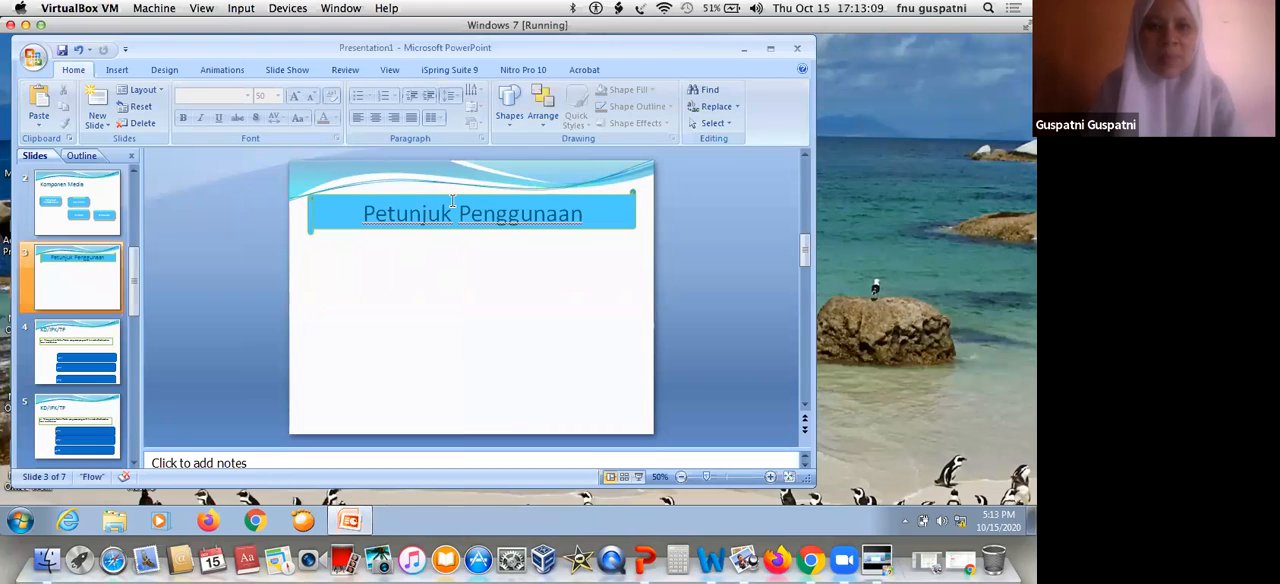
# Change the shape of the "Petunjuk Penggunaan" title box on slide 3 to Double Wave
pyautogui.click(452, 200)
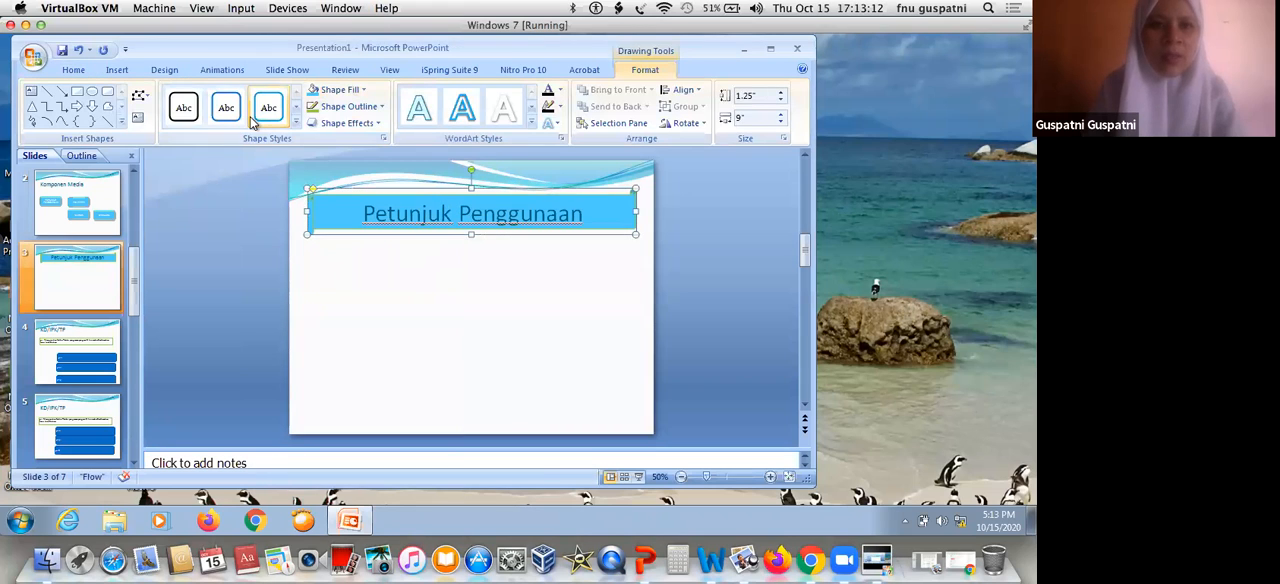
pyautogui.click(146, 96)
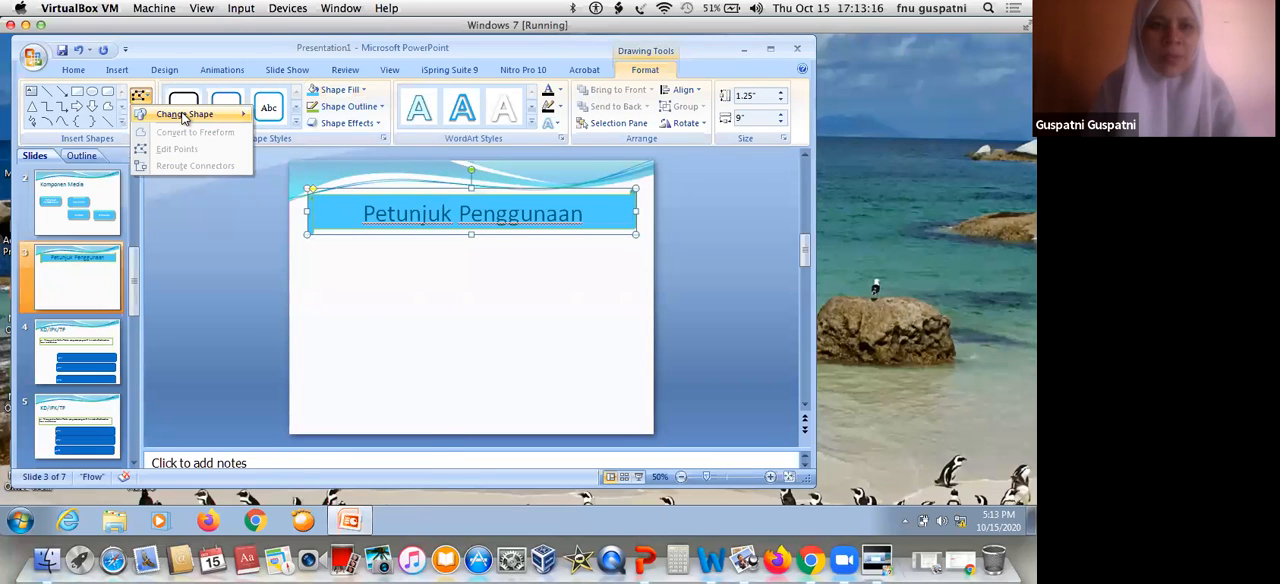
pyautogui.moveTo(184, 118)
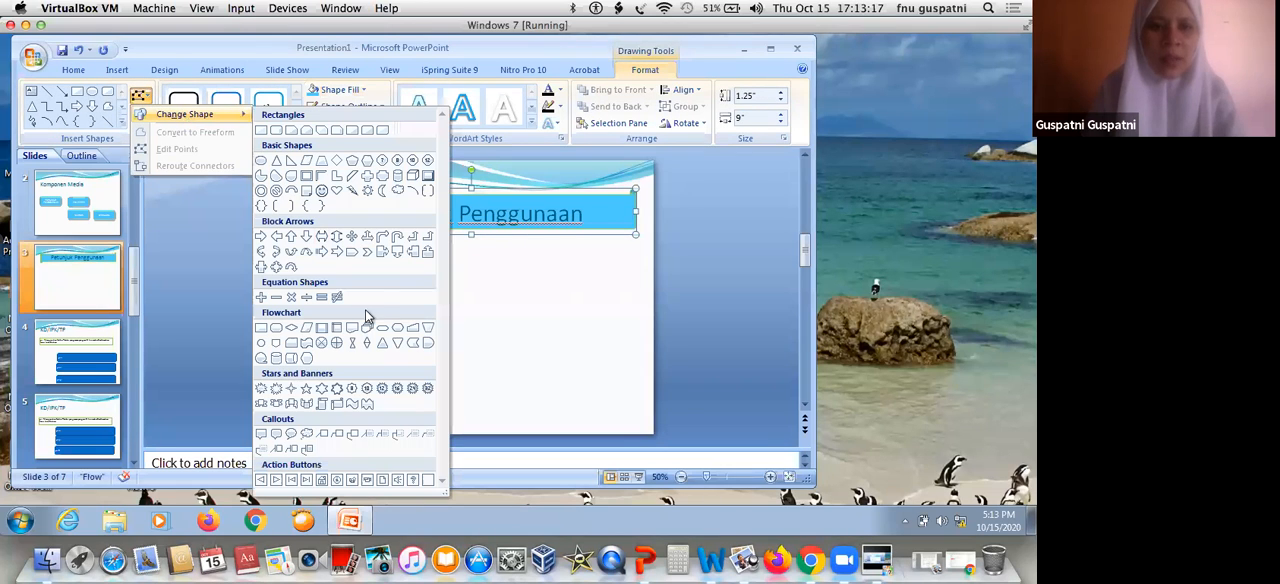
pyautogui.click(367, 405)
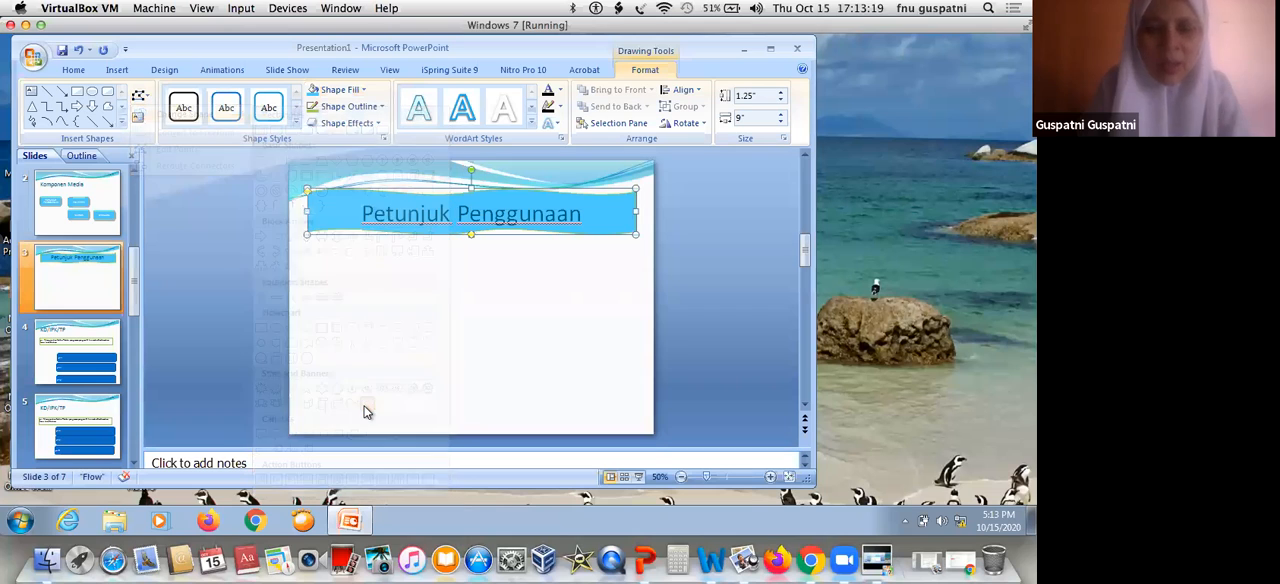
# Fill the "KD/IPK/TP" title box on slide 4 with light blue and change its shape to Double Wave
pyautogui.click(84, 345)
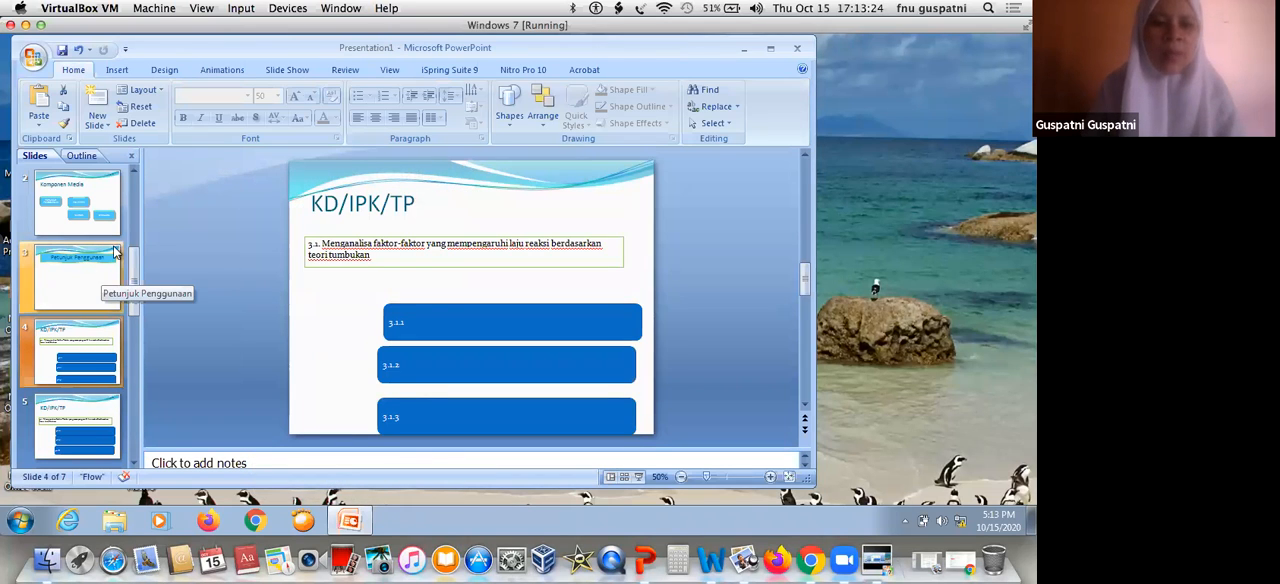
pyautogui.click(340, 204)
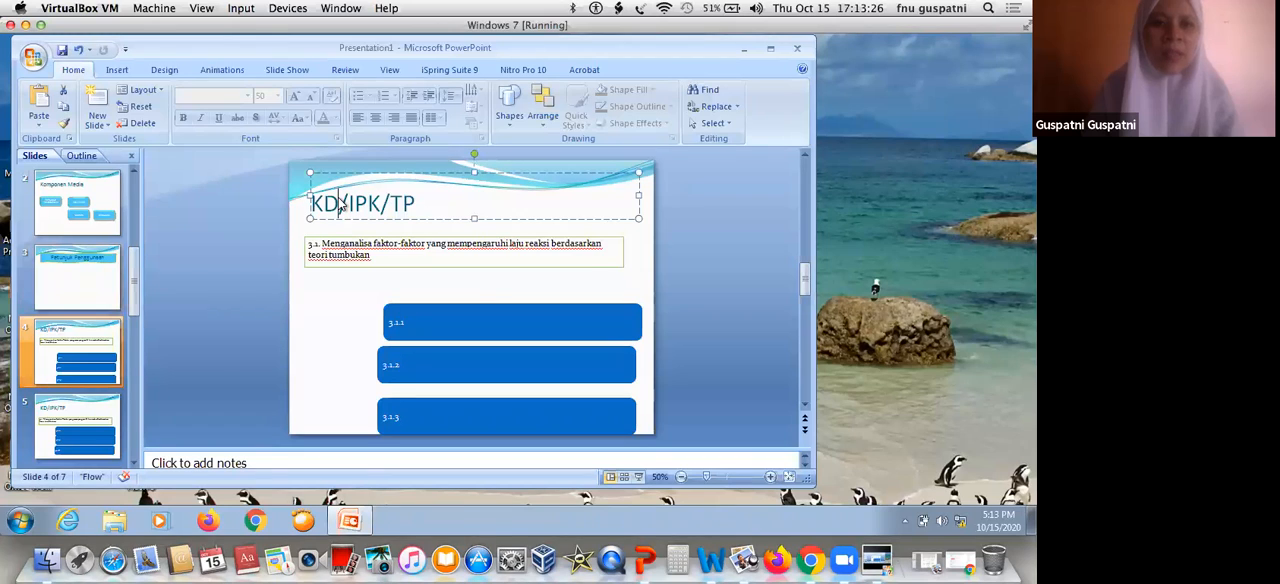
pyautogui.doubleClick(422, 175)
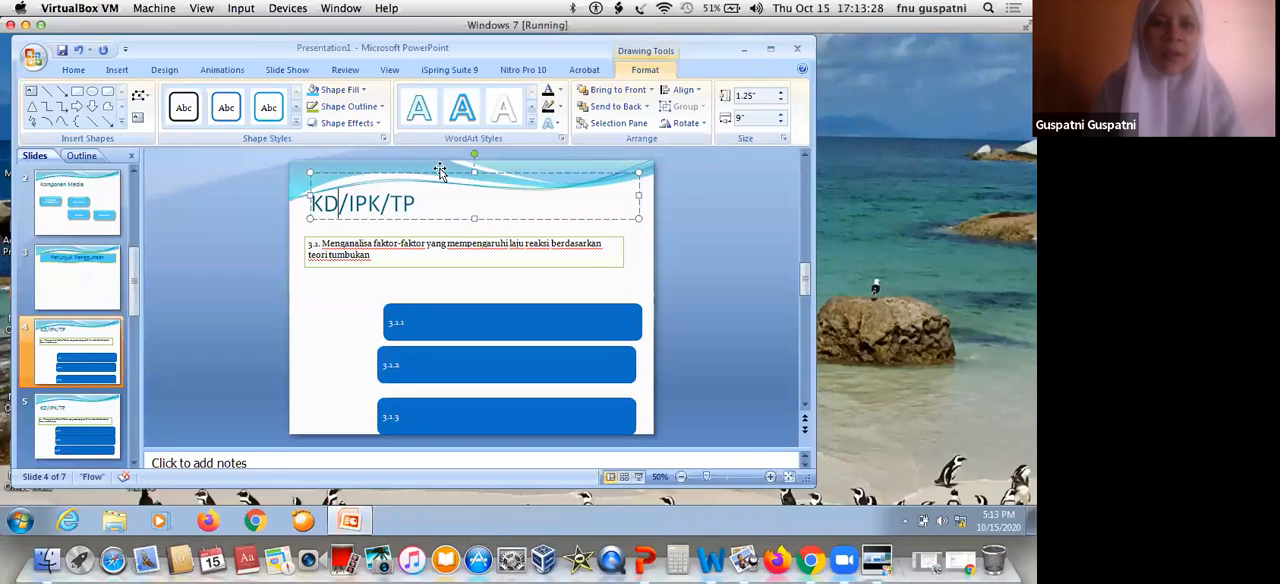
pyautogui.click(312, 95)
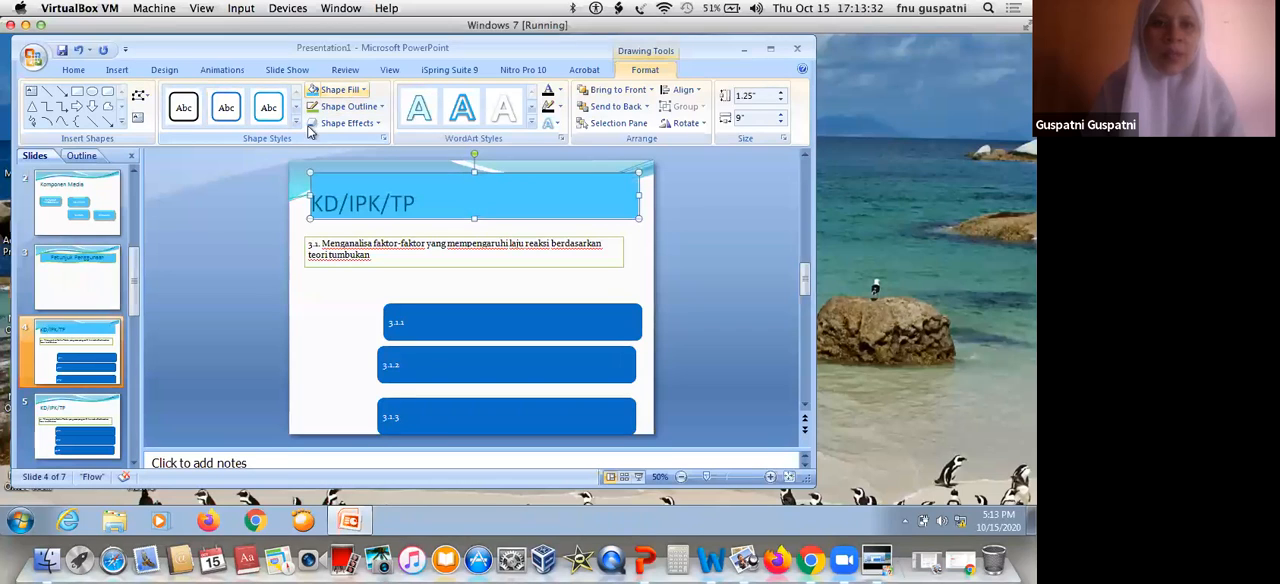
pyautogui.click(140, 95)
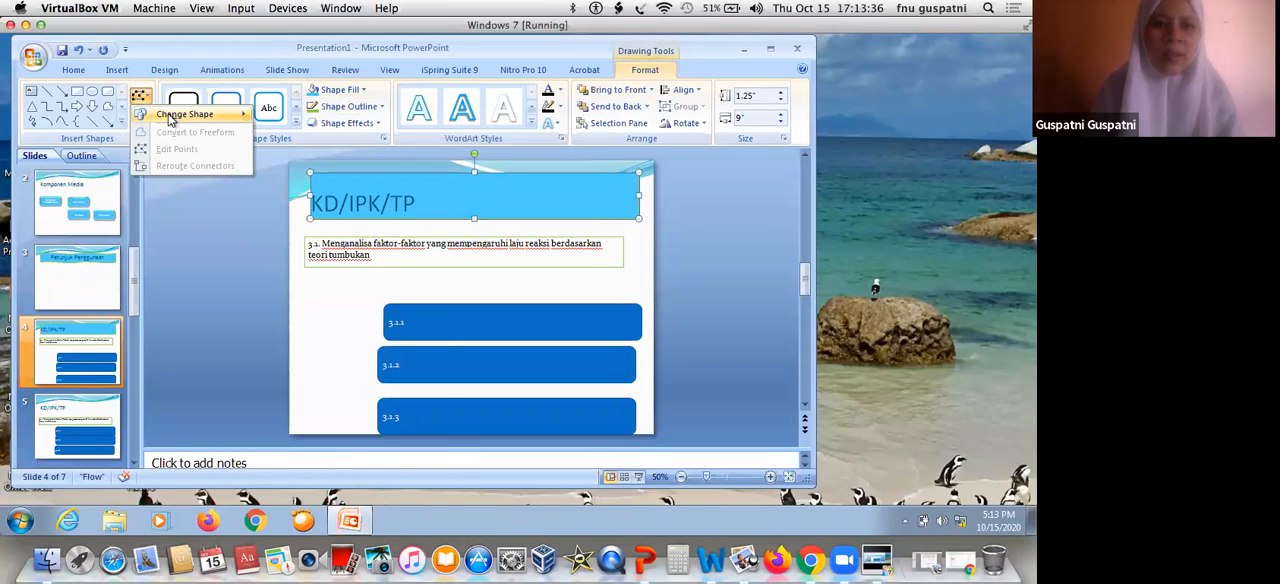
pyautogui.moveTo(170, 118)
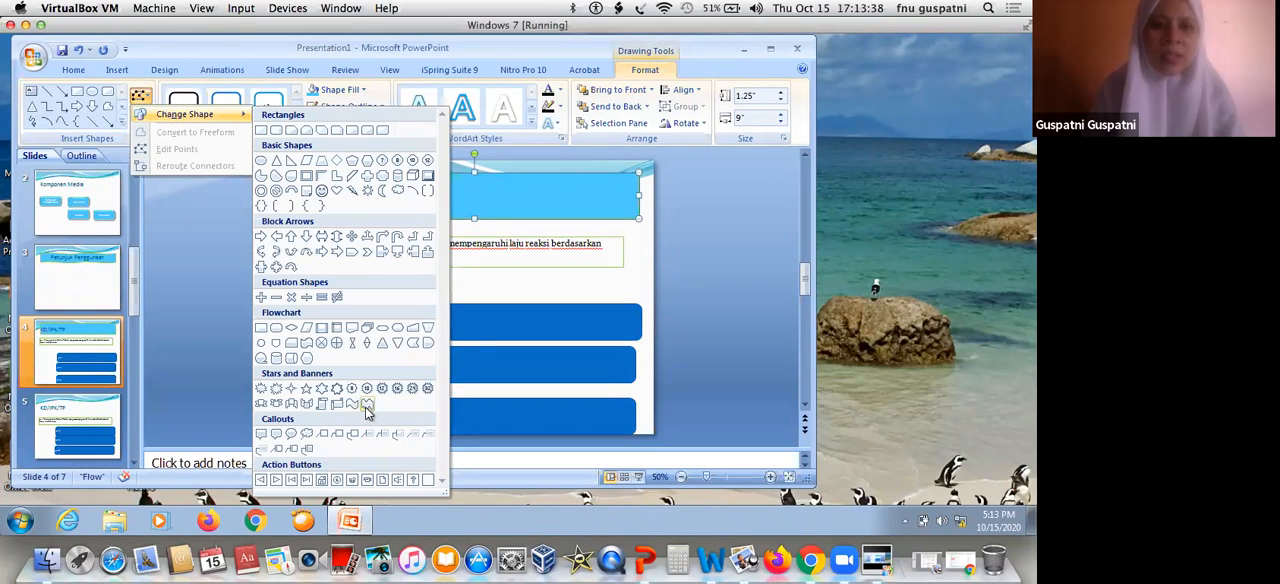
pyautogui.click(366, 406)
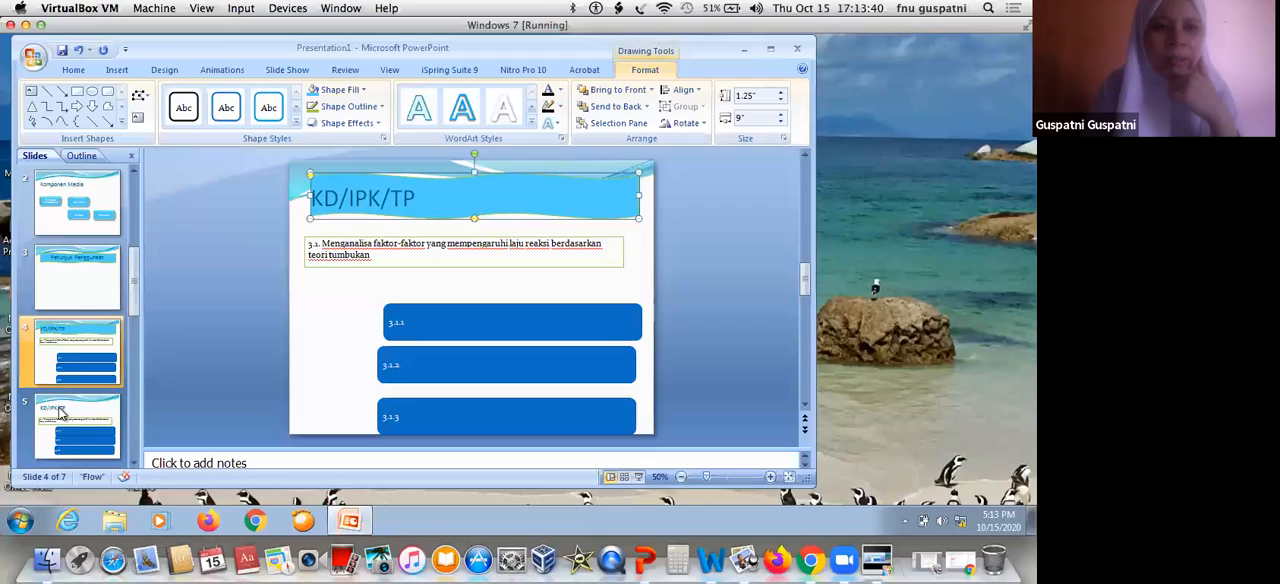
# Give the "KD/IPK/TP" title on slide 5 a light blue fill and a Double Wave shape
pyautogui.scroll(-1, 358, 200)
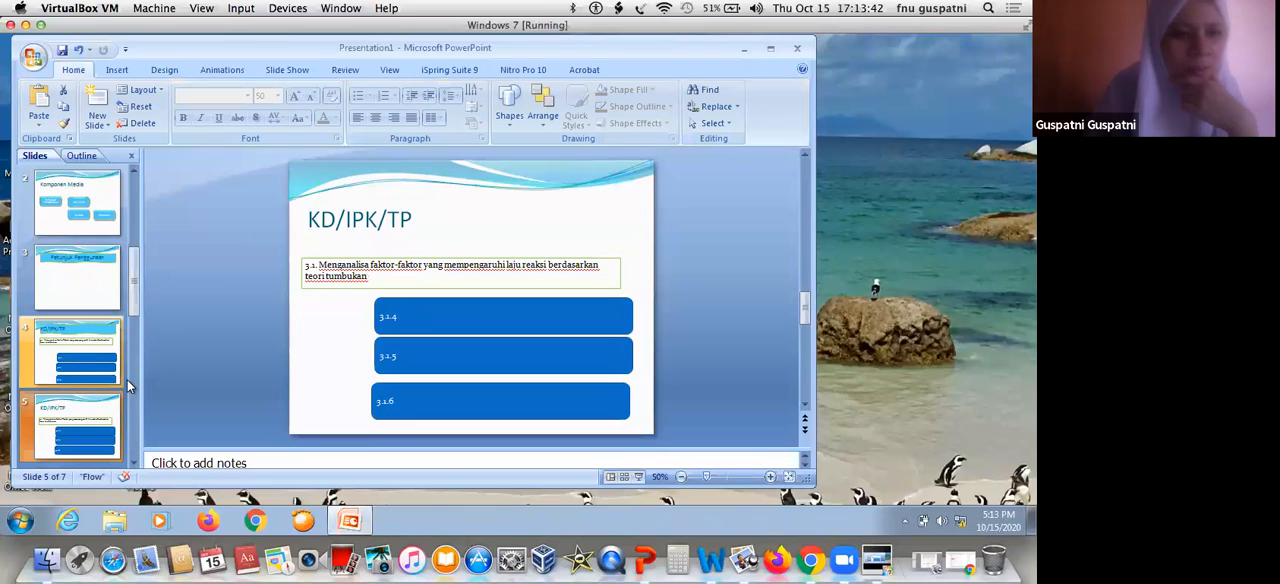
pyautogui.click(419, 191)
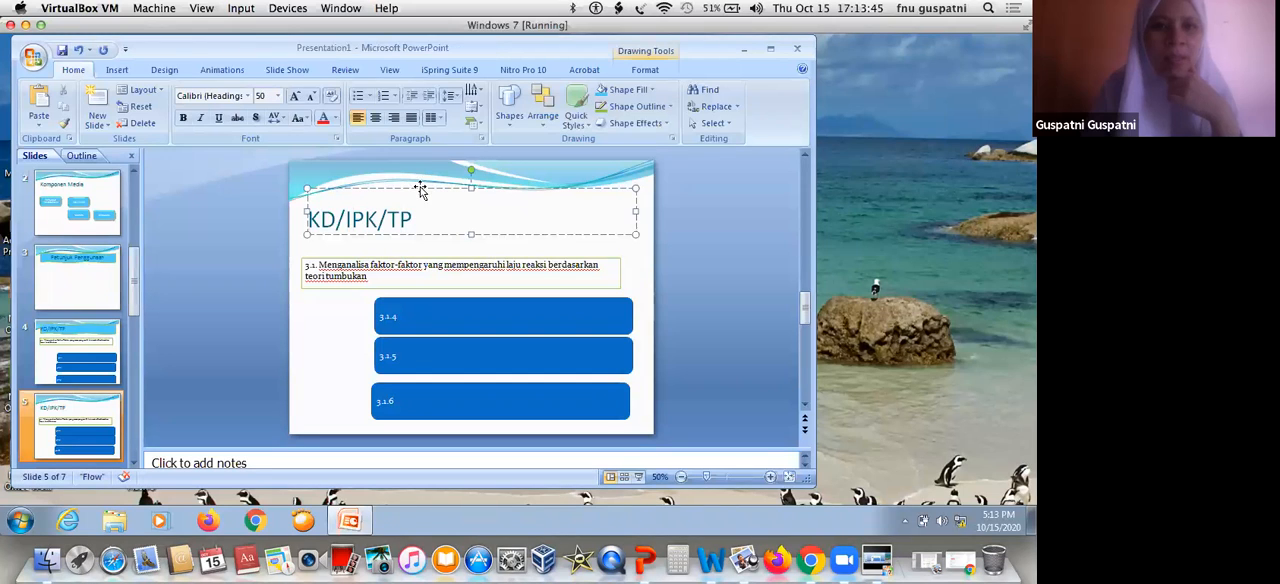
pyautogui.click(603, 89)
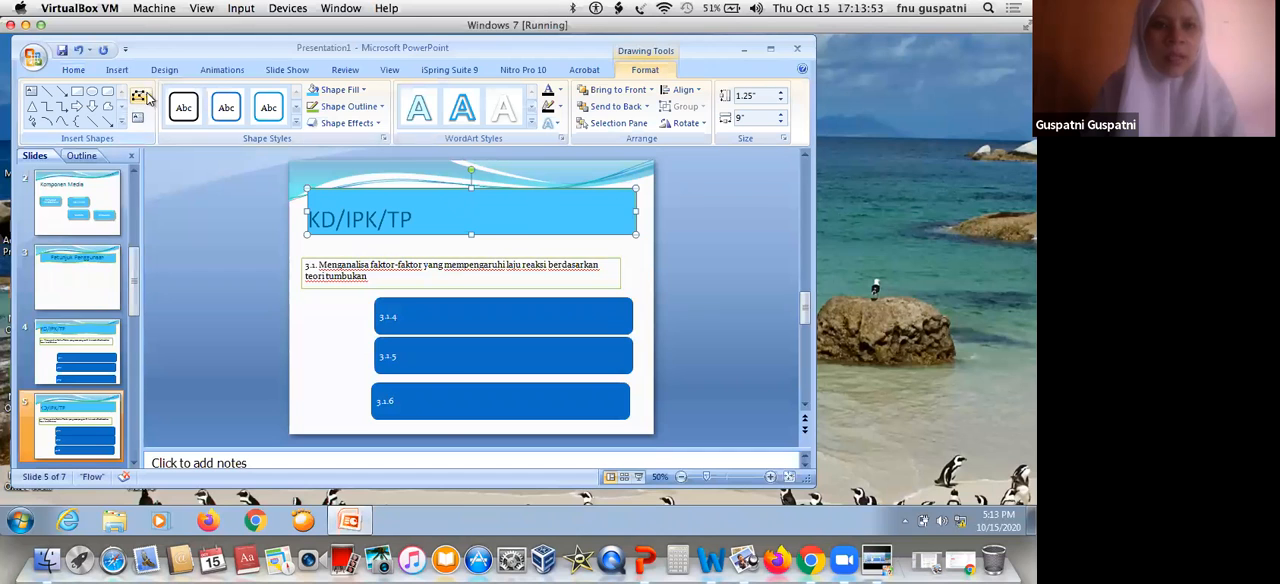
pyautogui.click(140, 96)
pyautogui.moveTo(185, 114)
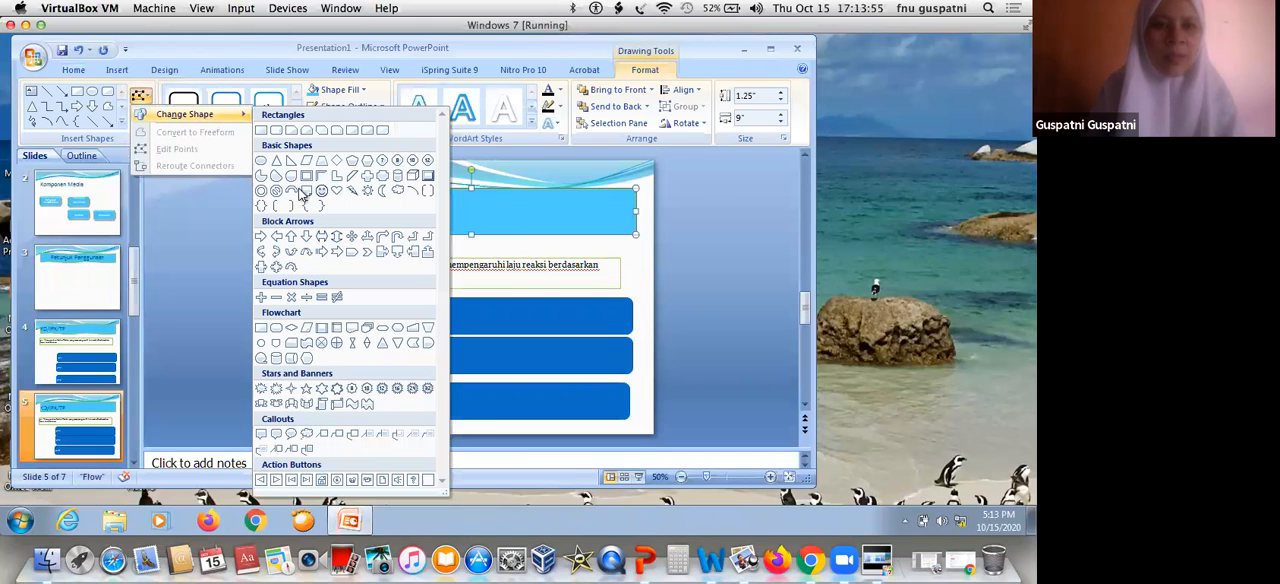
pyautogui.click(366, 410)
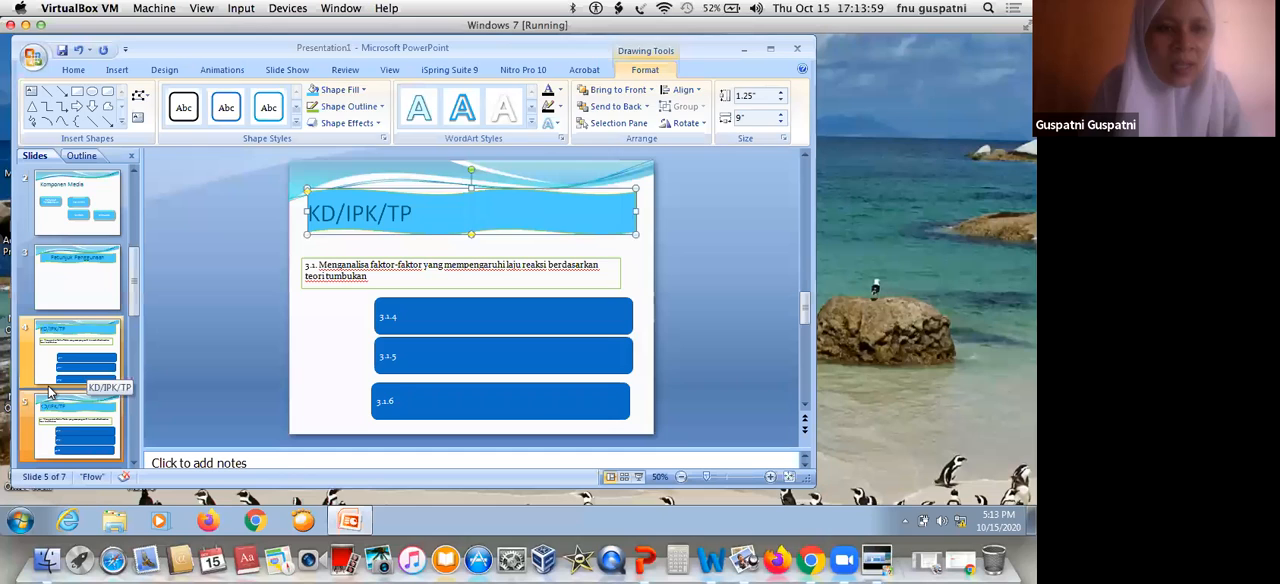
# Fill the "Materi" title box on slide 6 with light blue and change its shape to Double Wave
pyautogui.click(60, 410)
pyautogui.click(60, 410)
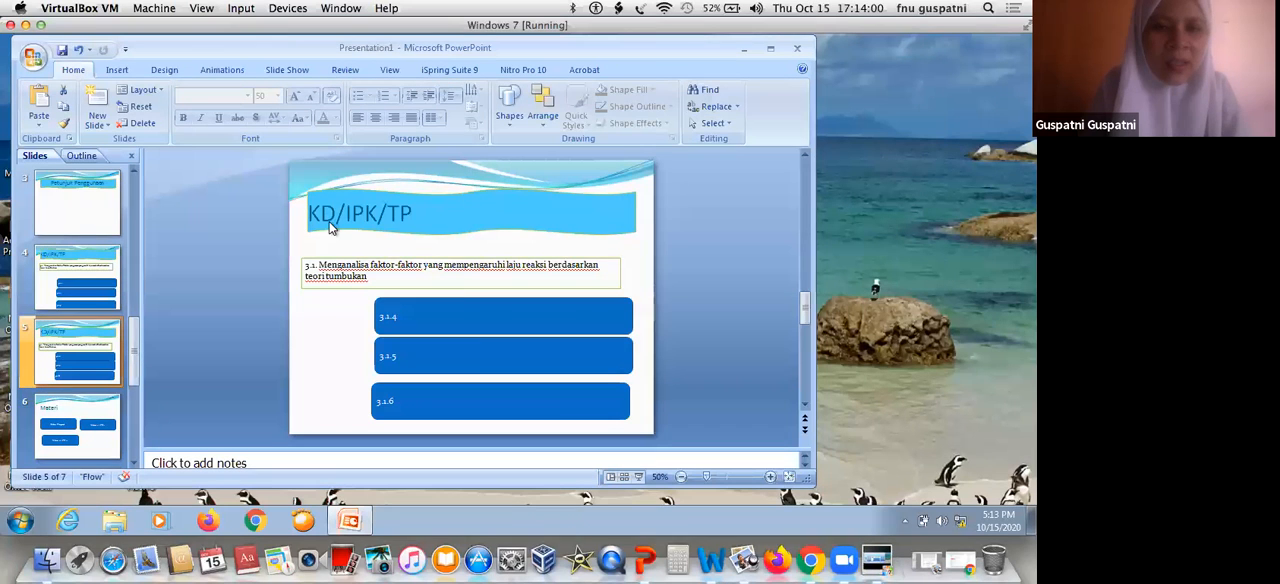
pyautogui.click(396, 190)
pyautogui.click(403, 190)
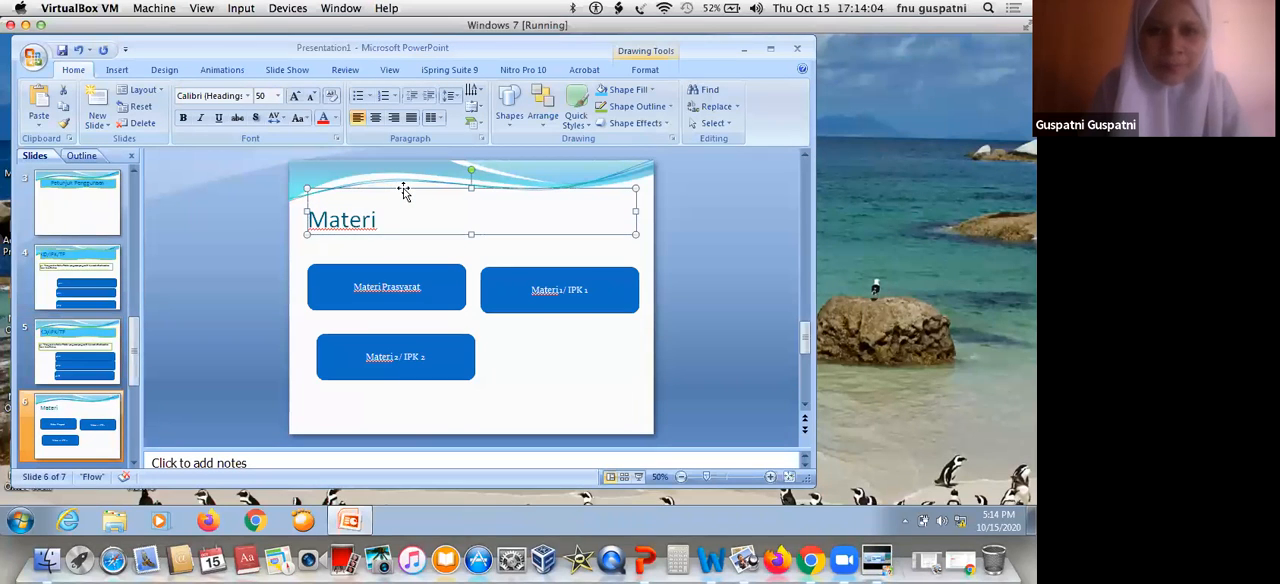
pyautogui.click(602, 90)
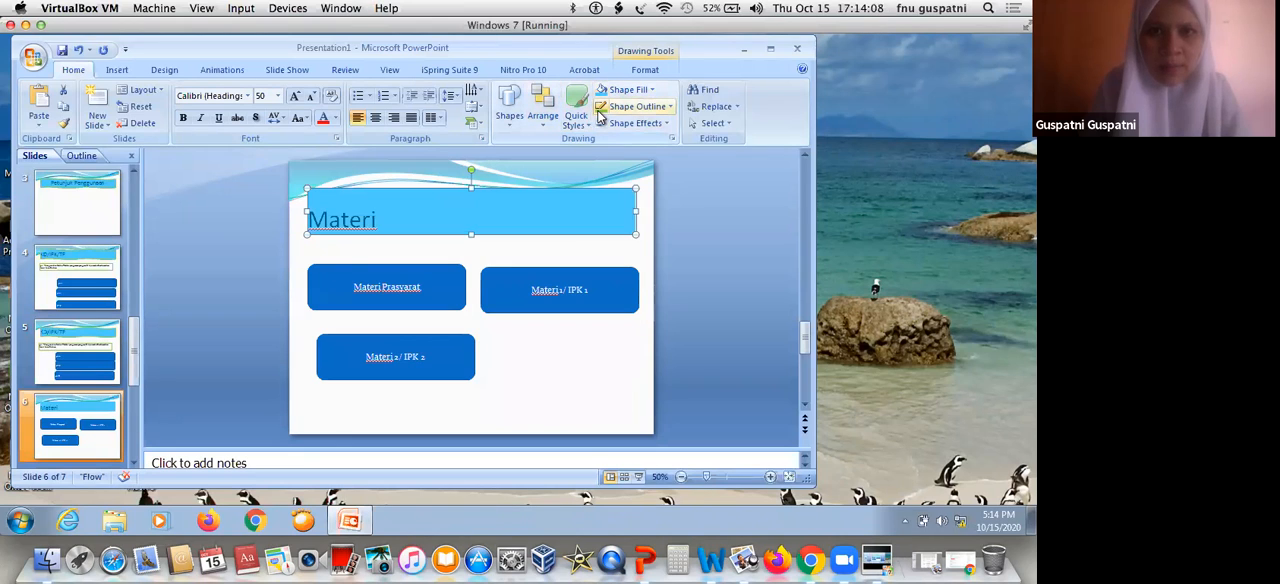
pyautogui.doubleClick(324, 193)
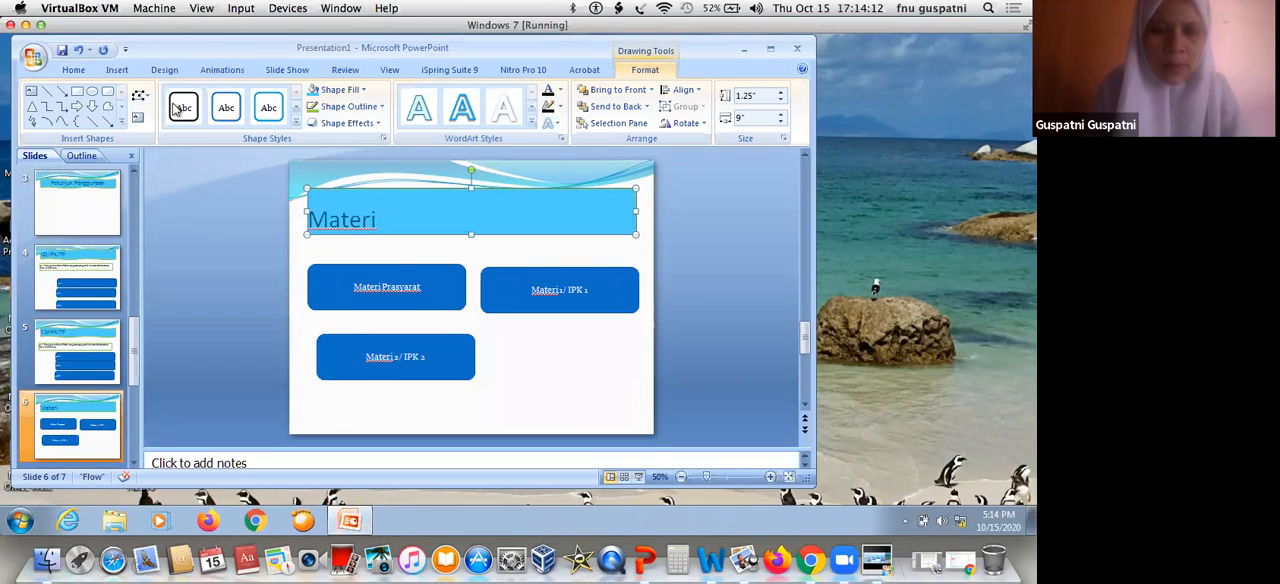
pyautogui.click(139, 96)
pyautogui.moveTo(189, 118)
pyautogui.click(368, 404)
# Apply a light blue fill and the Double Wave shape to the "Evaluasi" title on slide 7
pyautogui.scroll(-1, 83, 355)
pyautogui.click(83, 355)
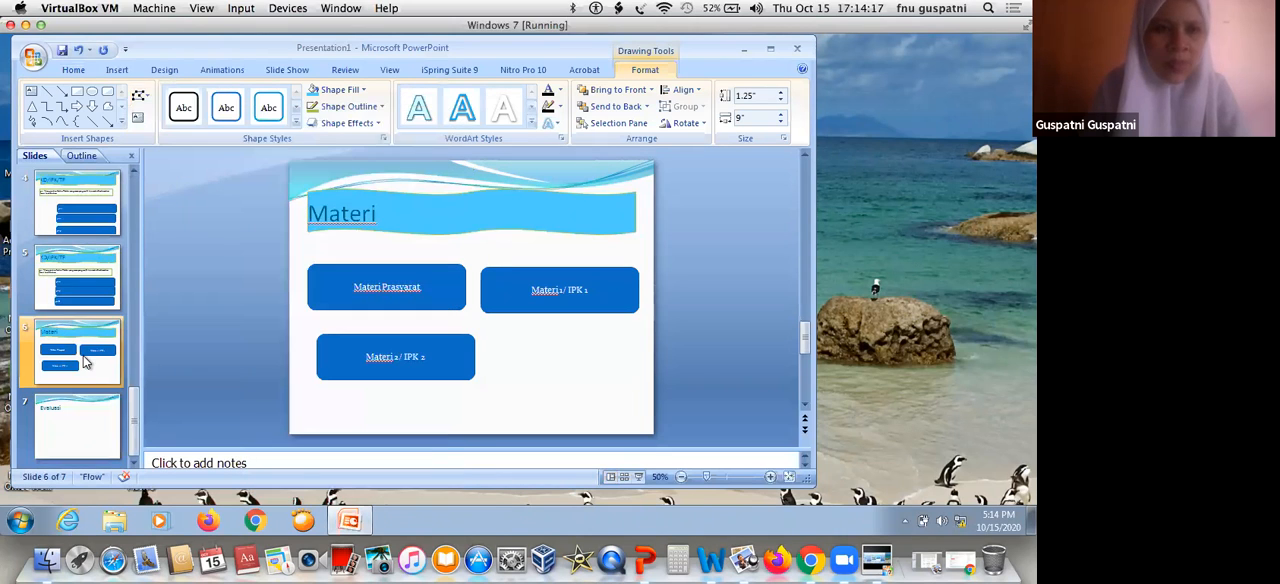
pyautogui.click(74, 411)
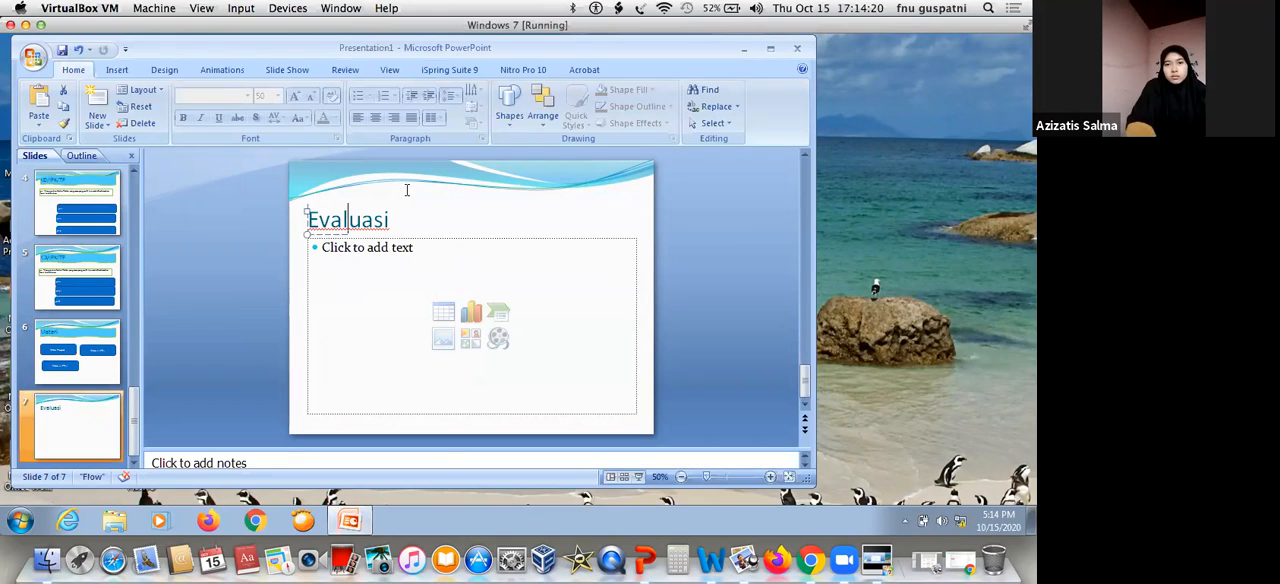
pyautogui.click(449, 188)
pyautogui.click(600, 92)
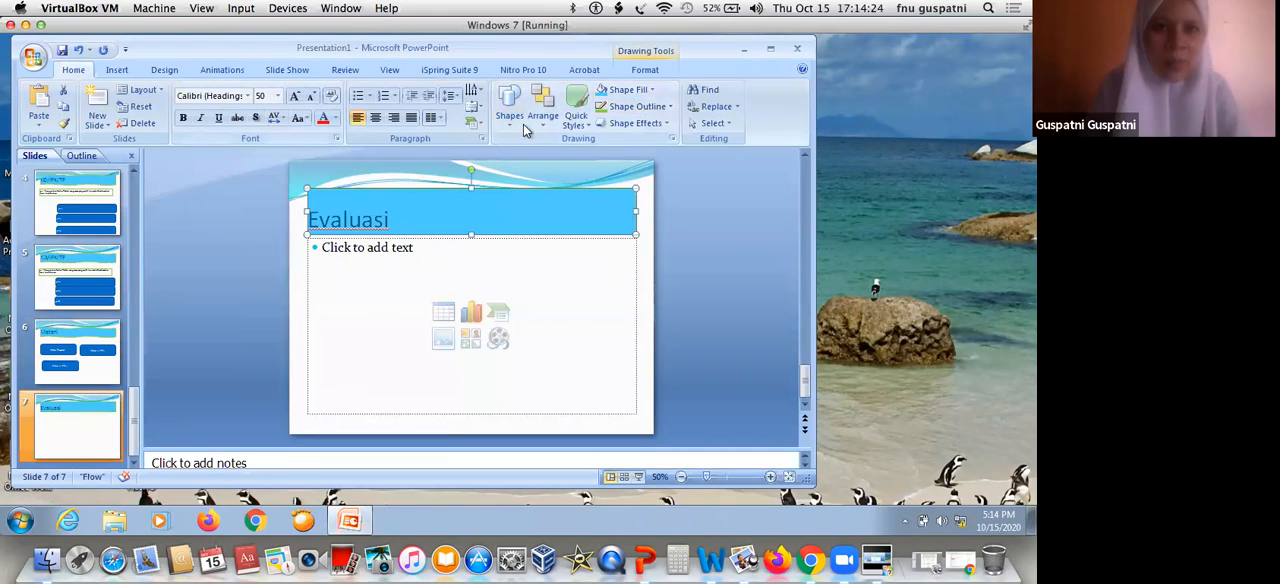
pyautogui.doubleClick(483, 193)
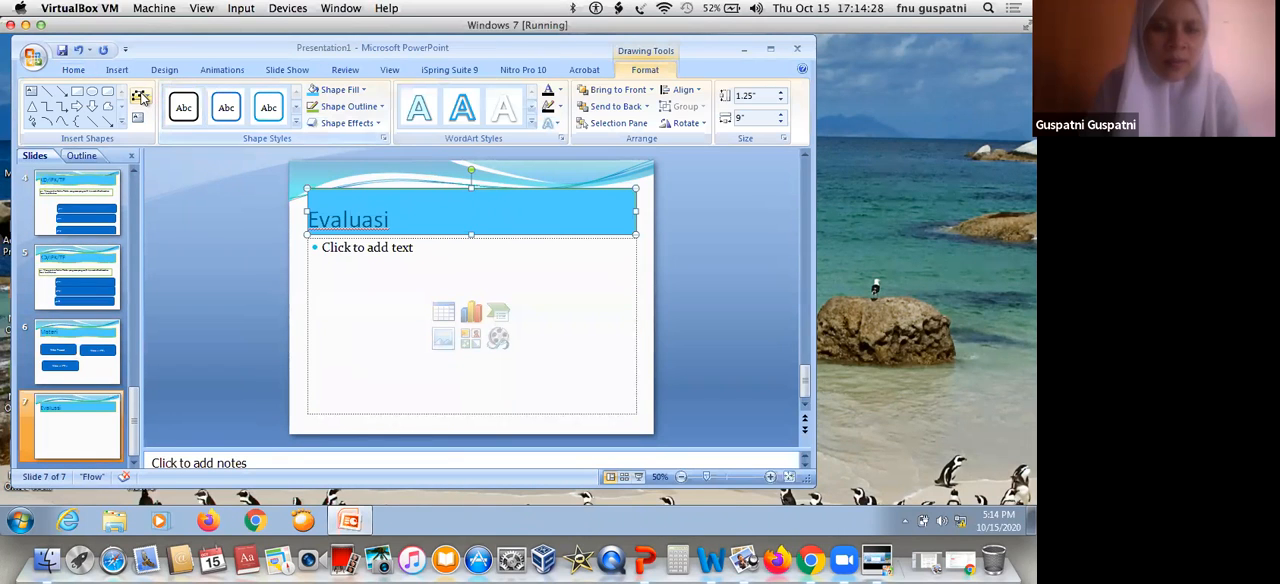
pyautogui.click(141, 97)
pyautogui.moveTo(185, 114)
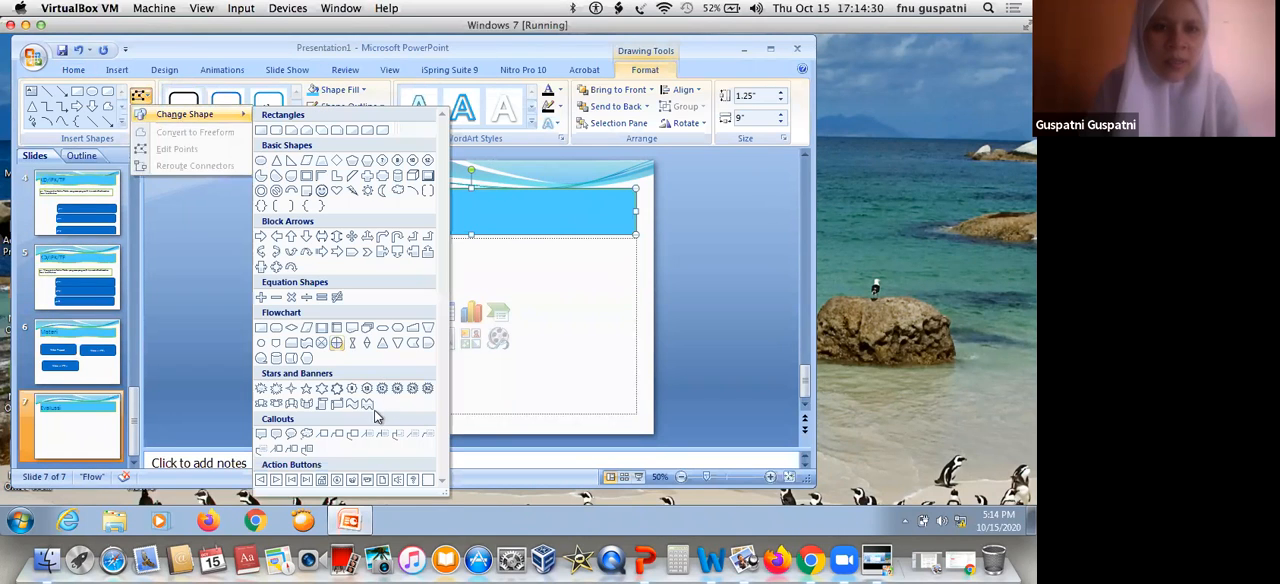
pyautogui.click(368, 405)
pyautogui.click(537, 333)
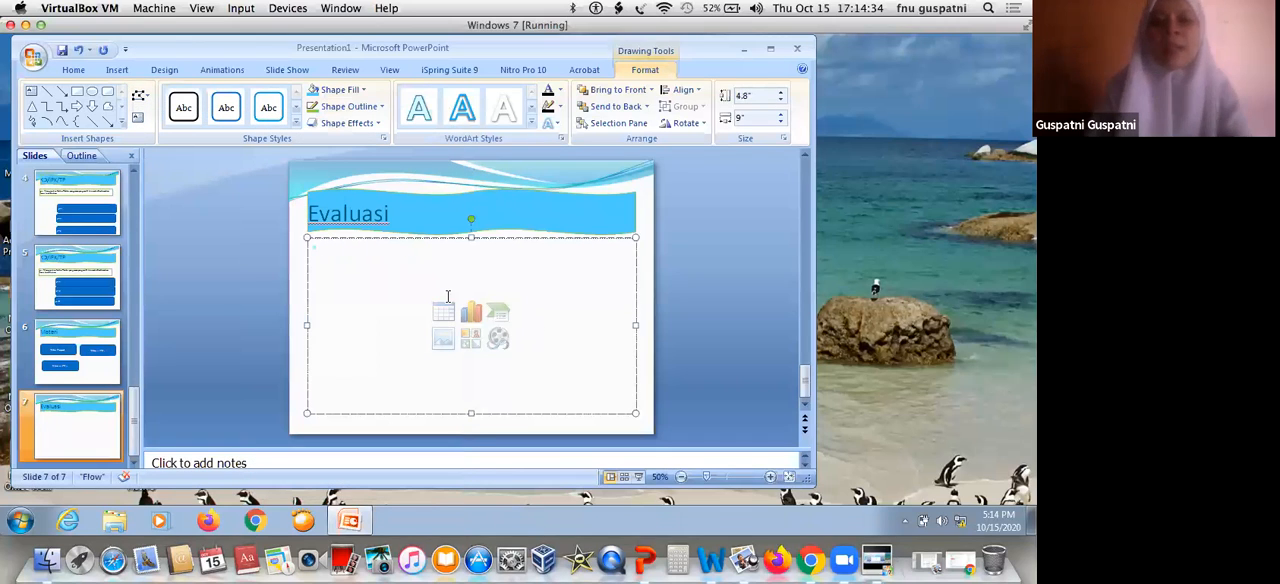
# Center the "Evaluasi" title text, then narrow its banner around the word and move it to the middle of the slide's width
pyautogui.click(380, 215)
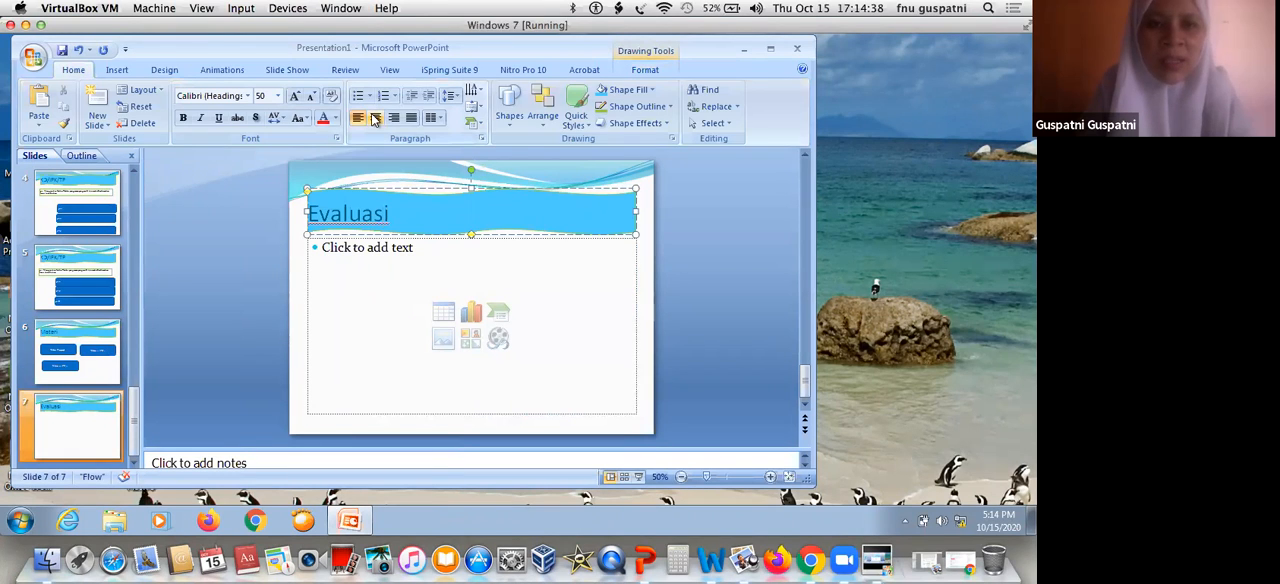
pyautogui.click(375, 118)
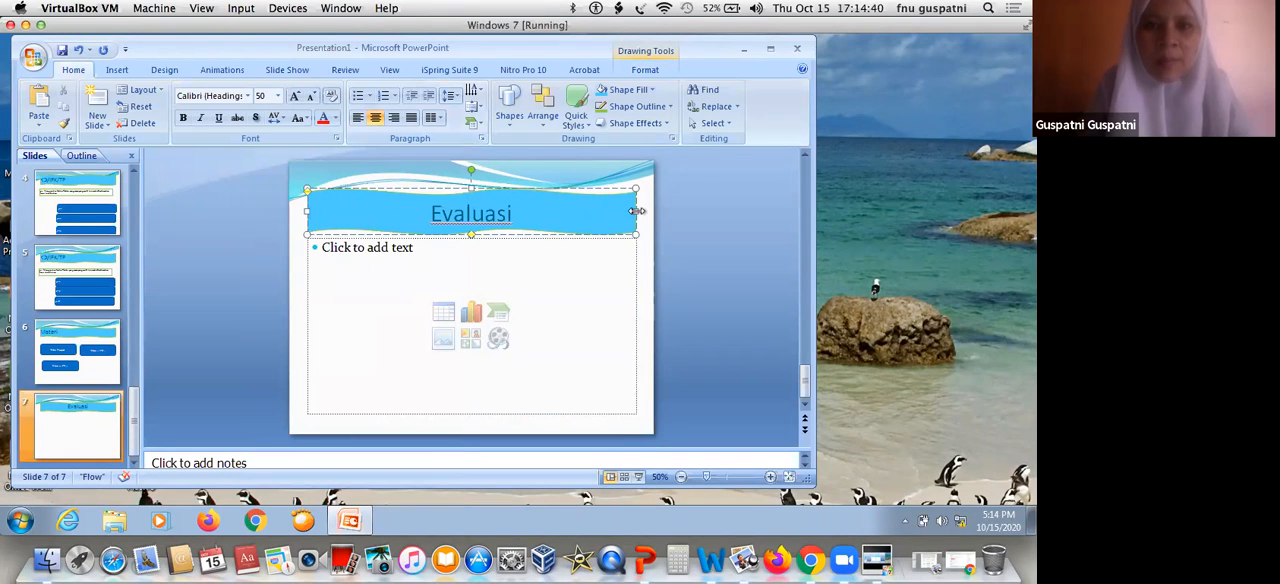
pyautogui.moveTo(526, 205); pyautogui.dragTo(435, 208)
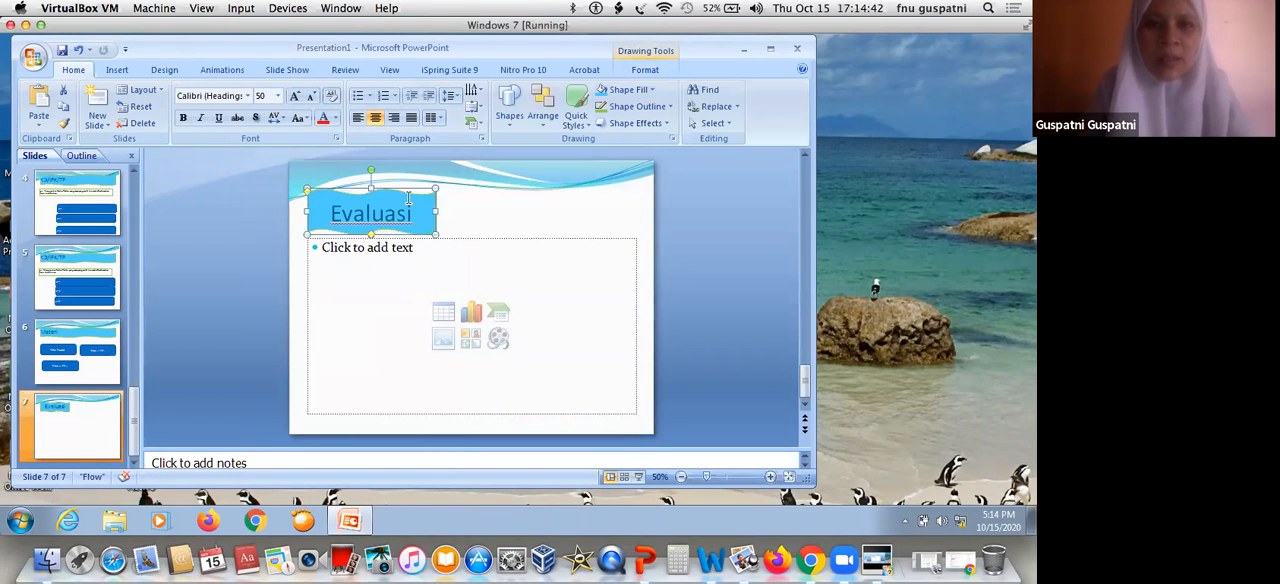
pyautogui.moveTo(471, 186); pyautogui.dragTo(577, 184)
# Narrow the "KD/IPK/TP" banner on slide 5 to about 4 inches around centered text and place it mid-slide
pyautogui.click(68, 260)
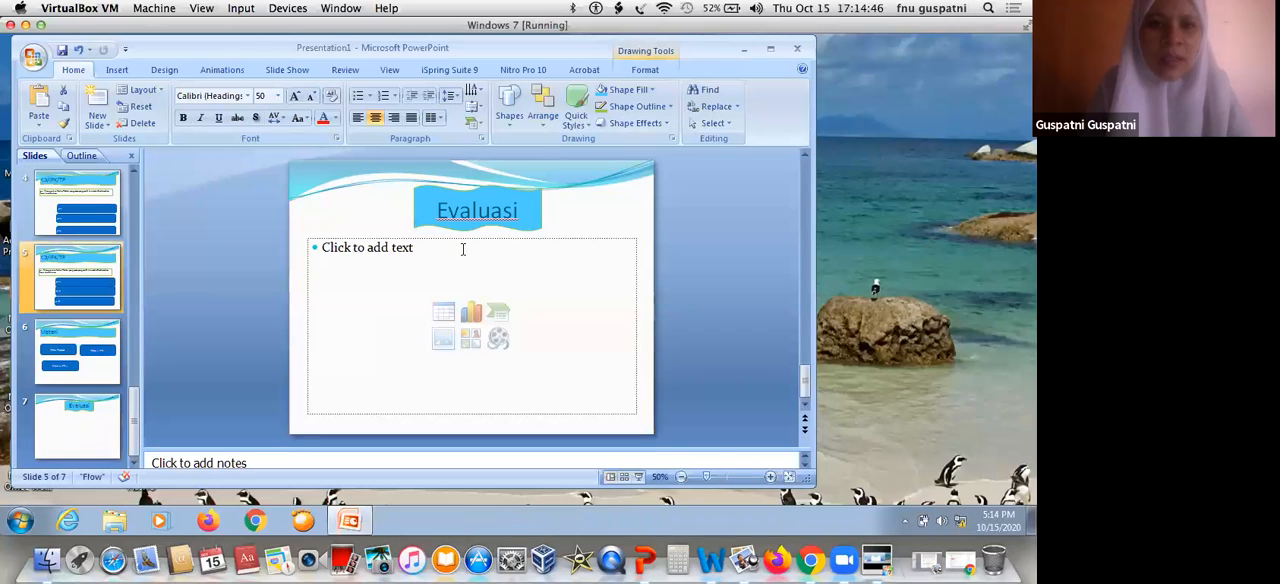
pyautogui.click(531, 209)
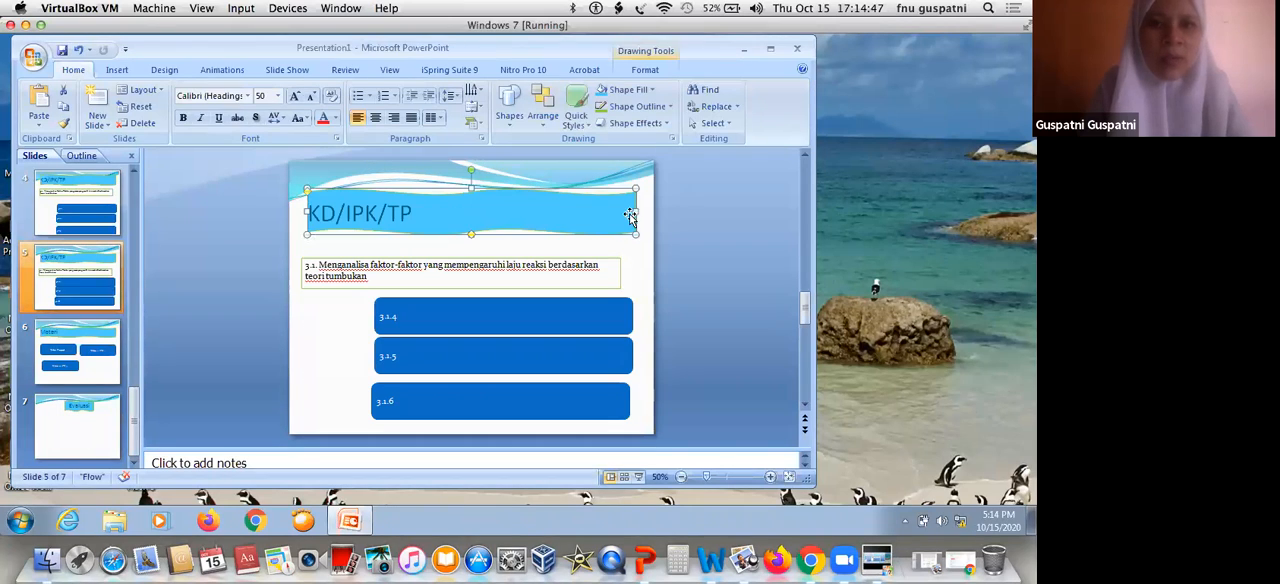
pyautogui.moveTo(604, 210); pyautogui.dragTo(460, 213)
pyautogui.click(376, 118)
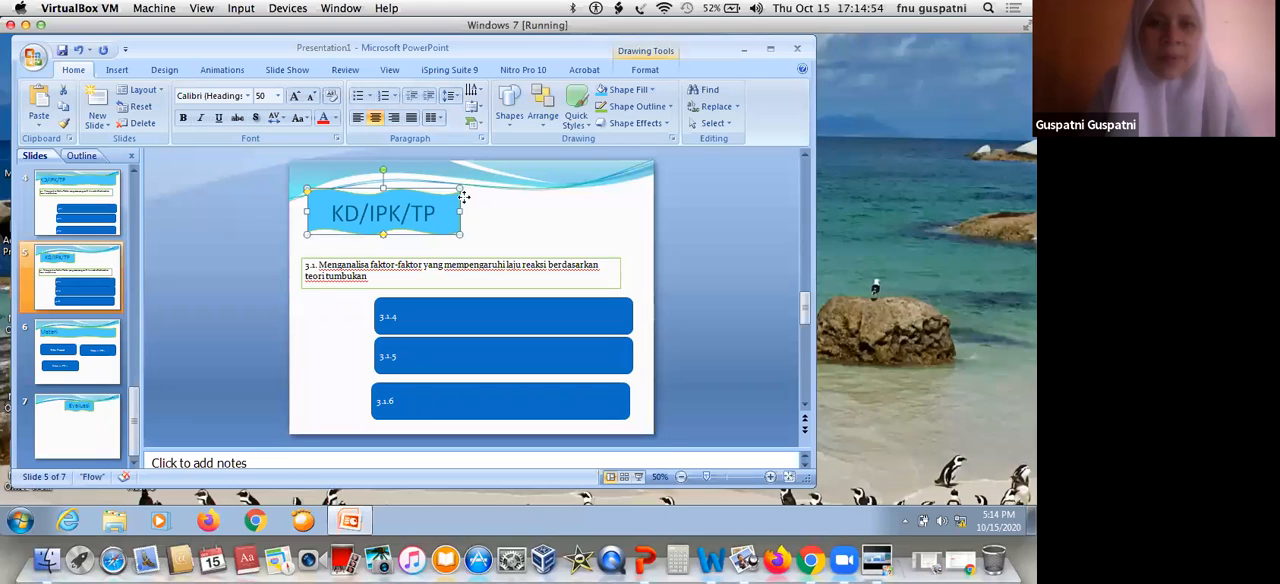
pyautogui.moveTo(437, 198); pyautogui.dragTo(462, 189)
# Narrow the "KD/IPK/TP" banner on slide 4 to about 4.1 inches with centered text and place it mid-slide
pyautogui.click(72, 206)
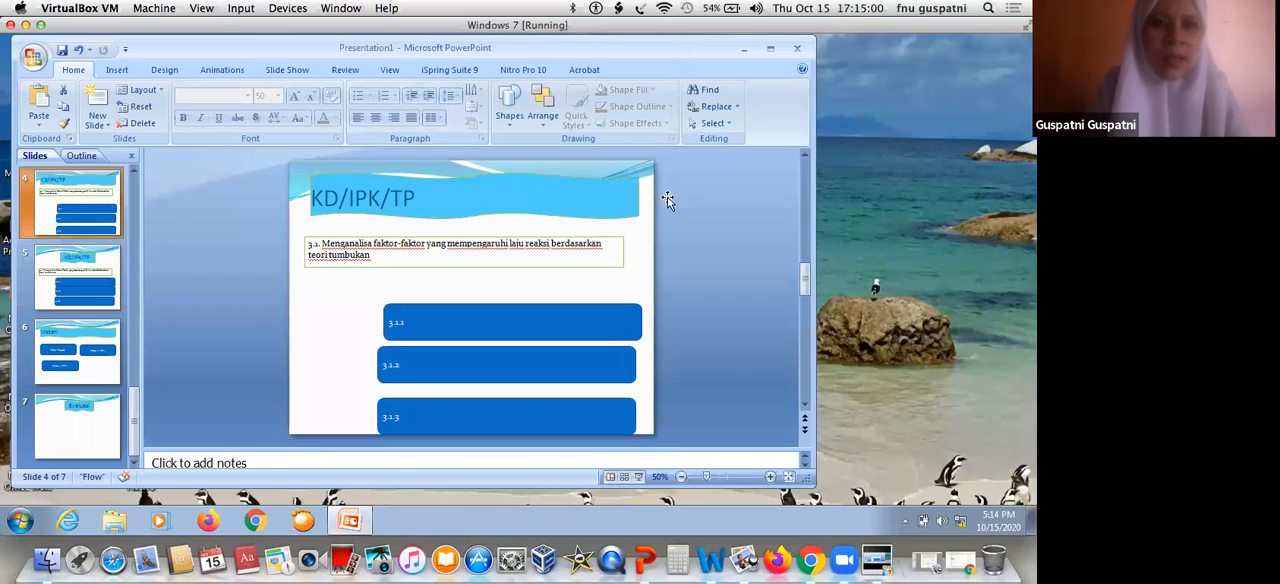
pyautogui.click(636, 196)
pyautogui.moveTo(458, 203); pyautogui.dragTo(459, 198)
pyautogui.click(375, 118)
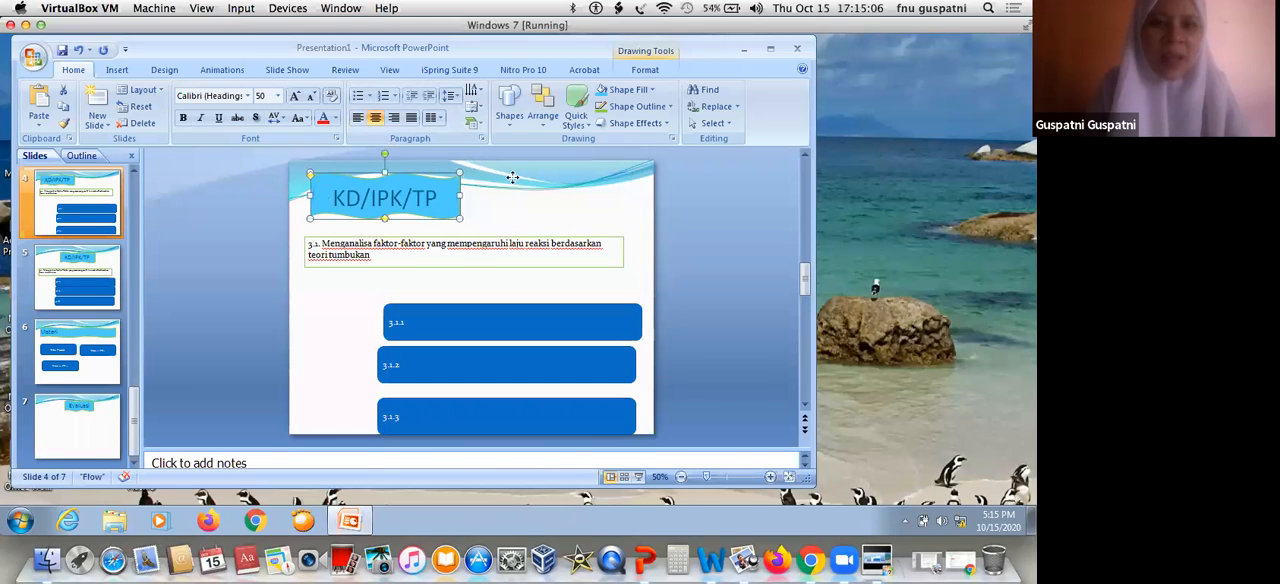
pyautogui.moveTo(517, 177); pyautogui.dragTo(517, 178)
# Set the width of the "KD/IPK/TP" title banner on slide 4 to 4 inches
pyautogui.click(110, 272)
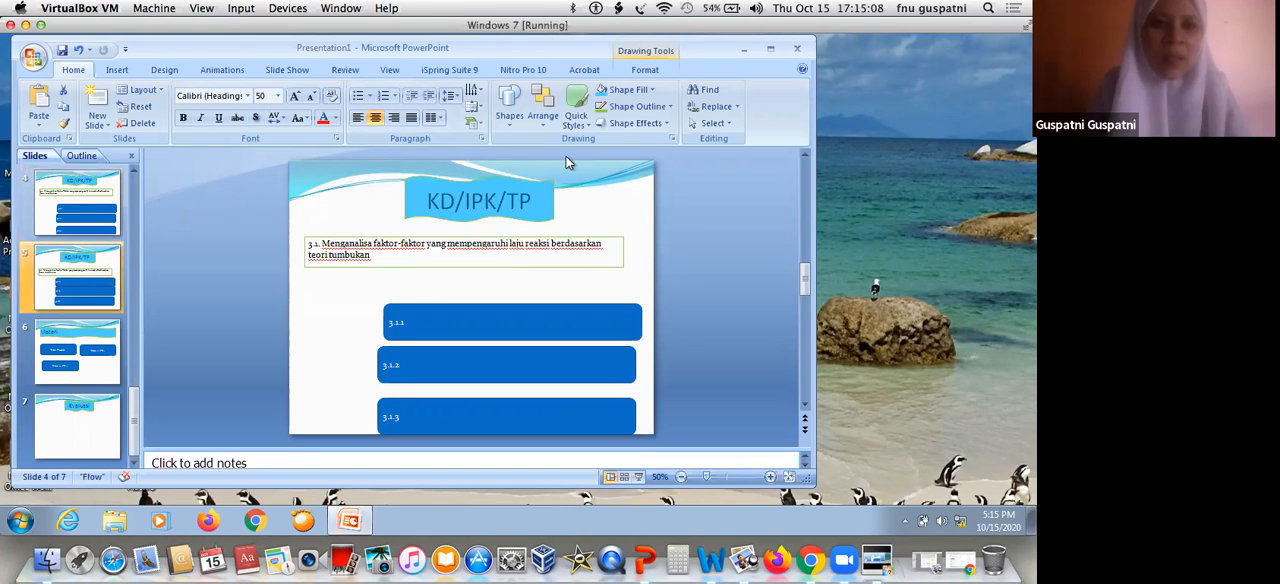
pyautogui.click(472, 197)
pyautogui.click(77, 200)
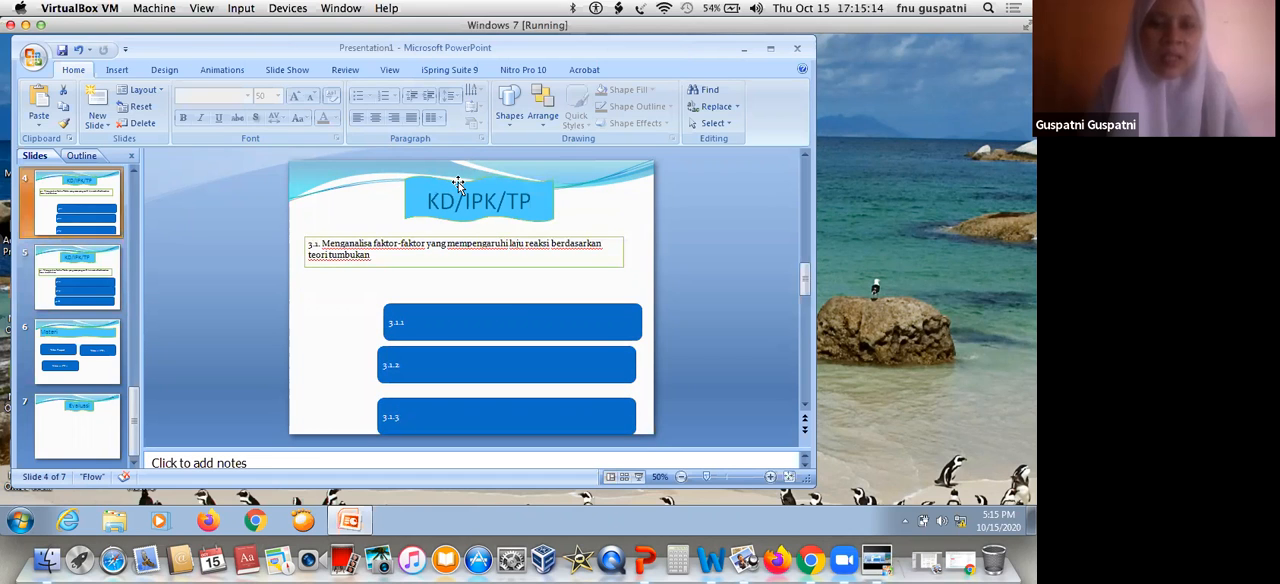
pyautogui.click(457, 183)
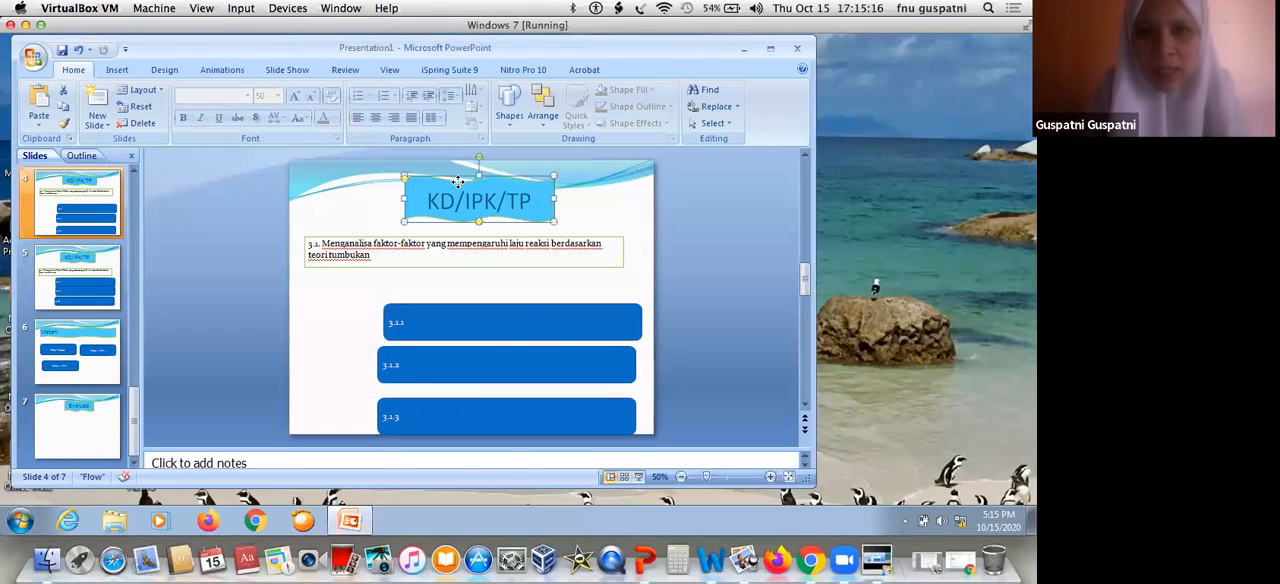
pyautogui.doubleClick(457, 183)
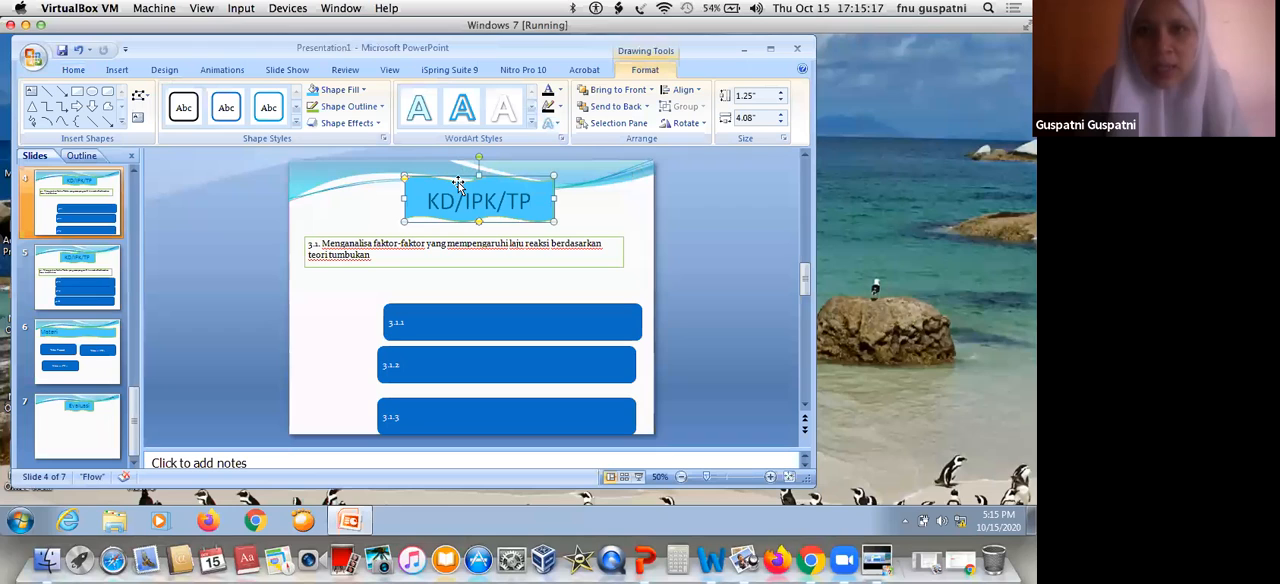
pyautogui.click(750, 118)
pyautogui.press('BackSpace')
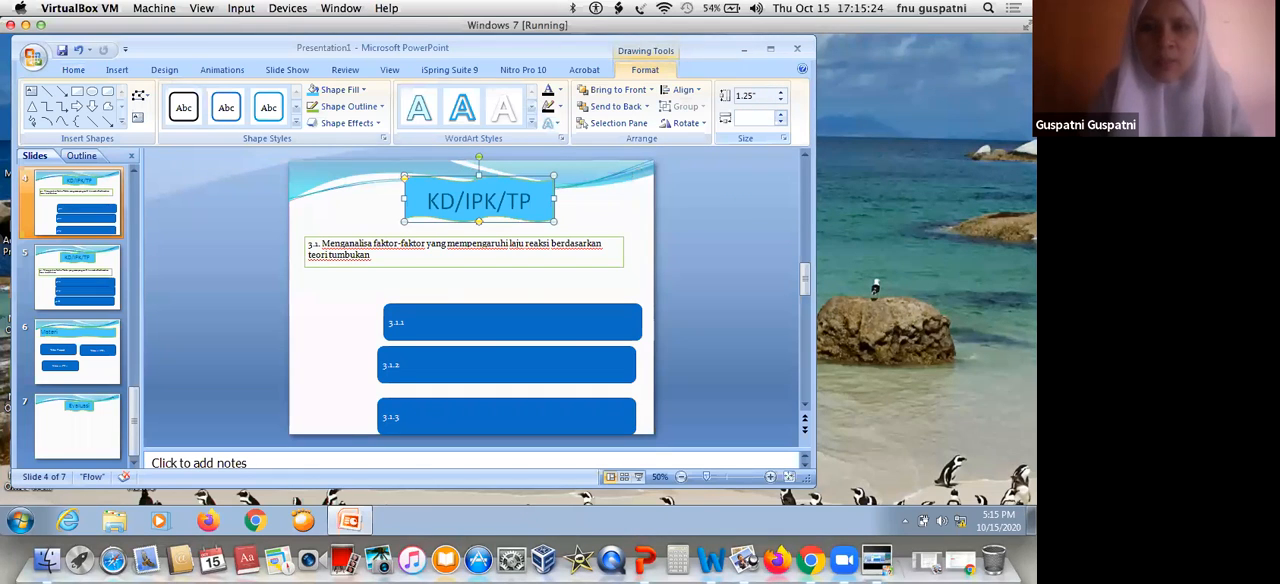
pyautogui.write('4')
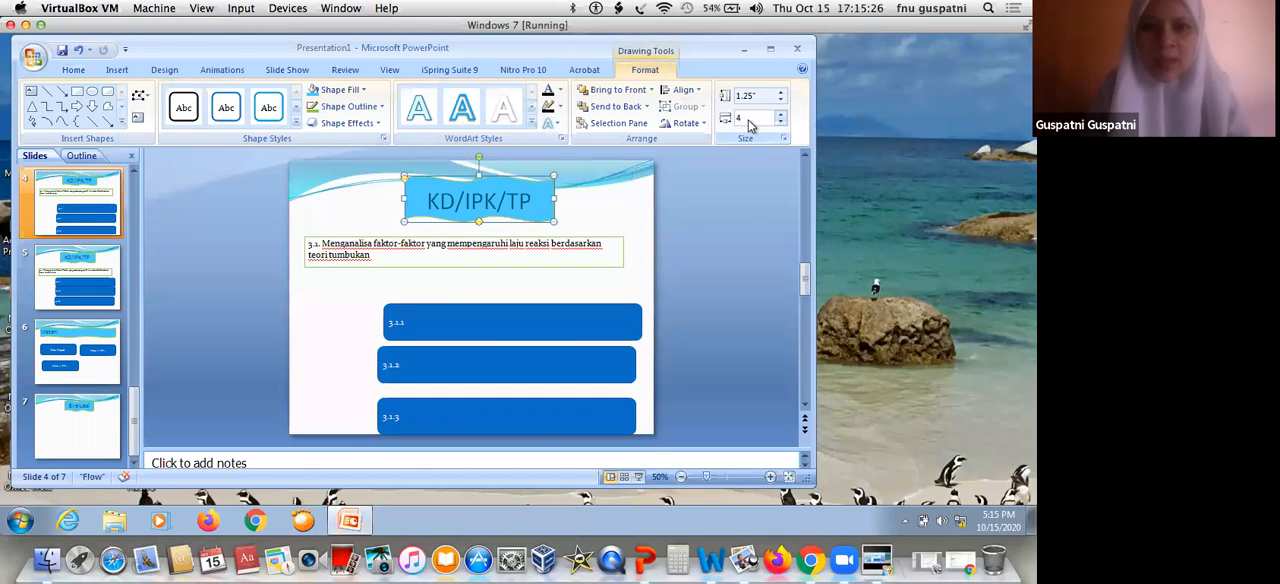
# Set the slide 5 "KD/IPK/TP" banner's width to 4 inches and move it slightly up, centered across the slide
pyautogui.click(80, 280)
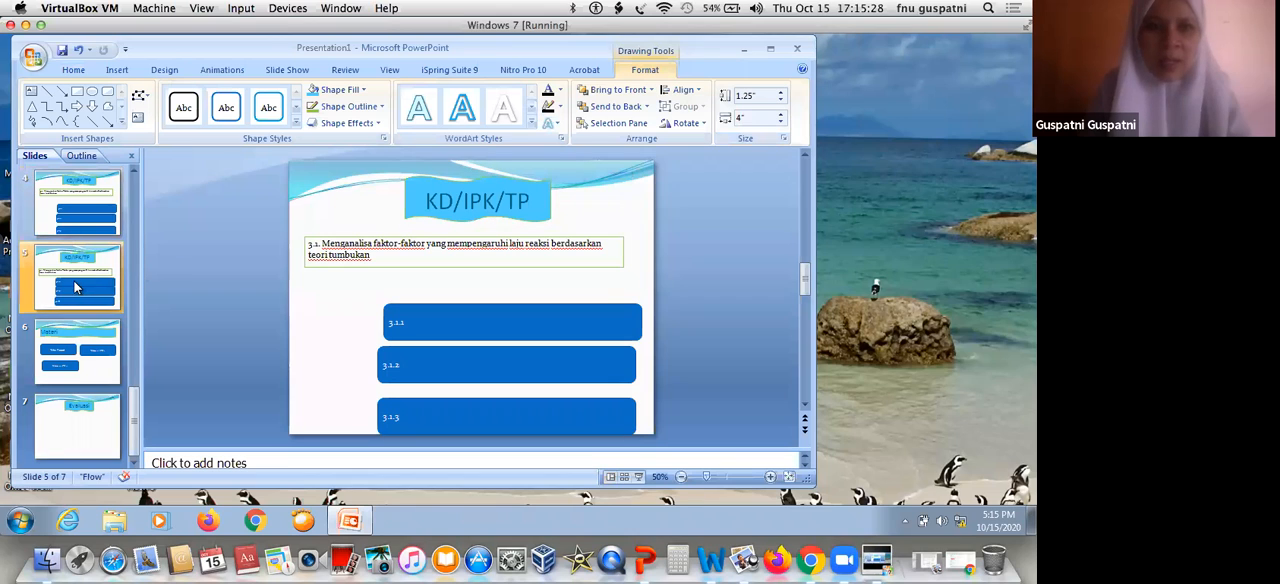
pyautogui.click(510, 193)
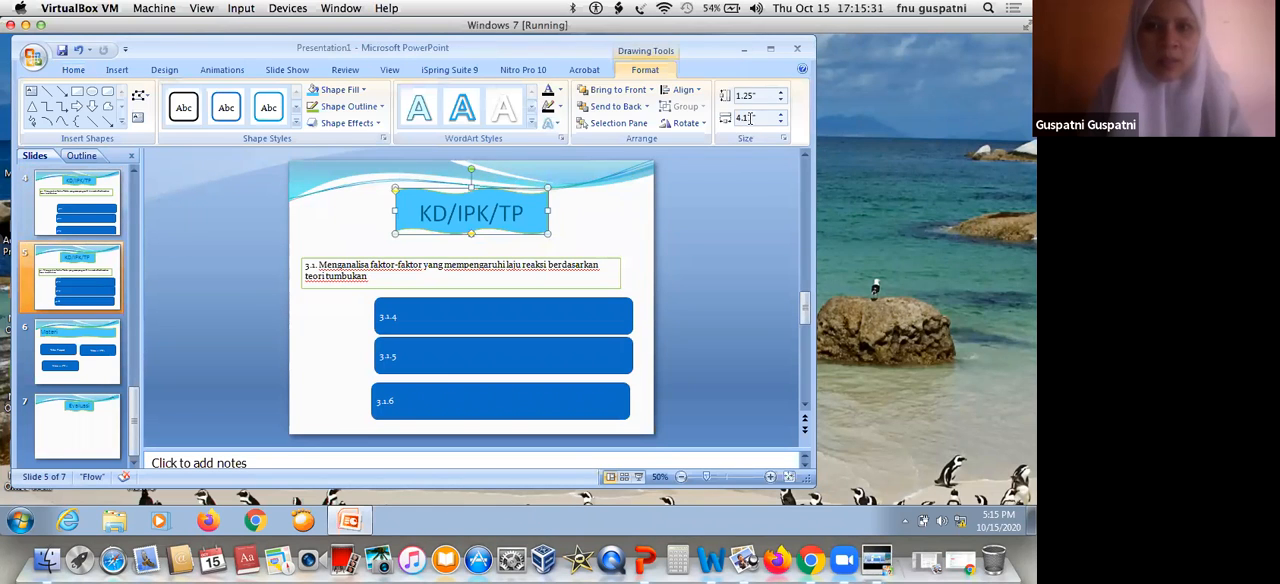
pyautogui.click(750, 118)
pyautogui.write('4')
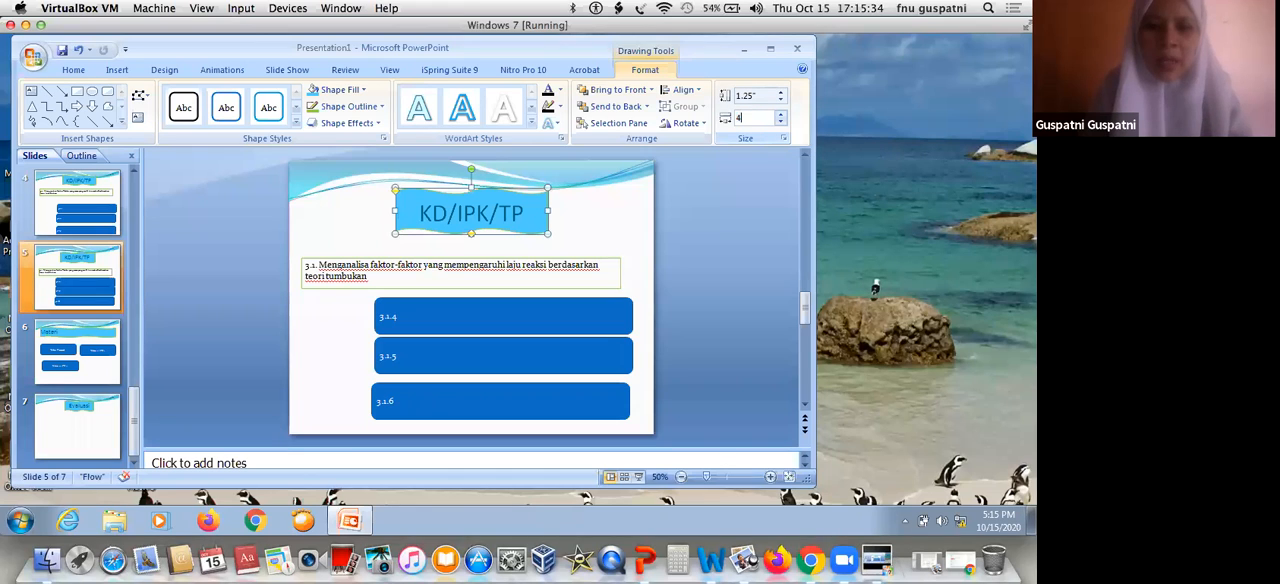
pyautogui.press('Return')
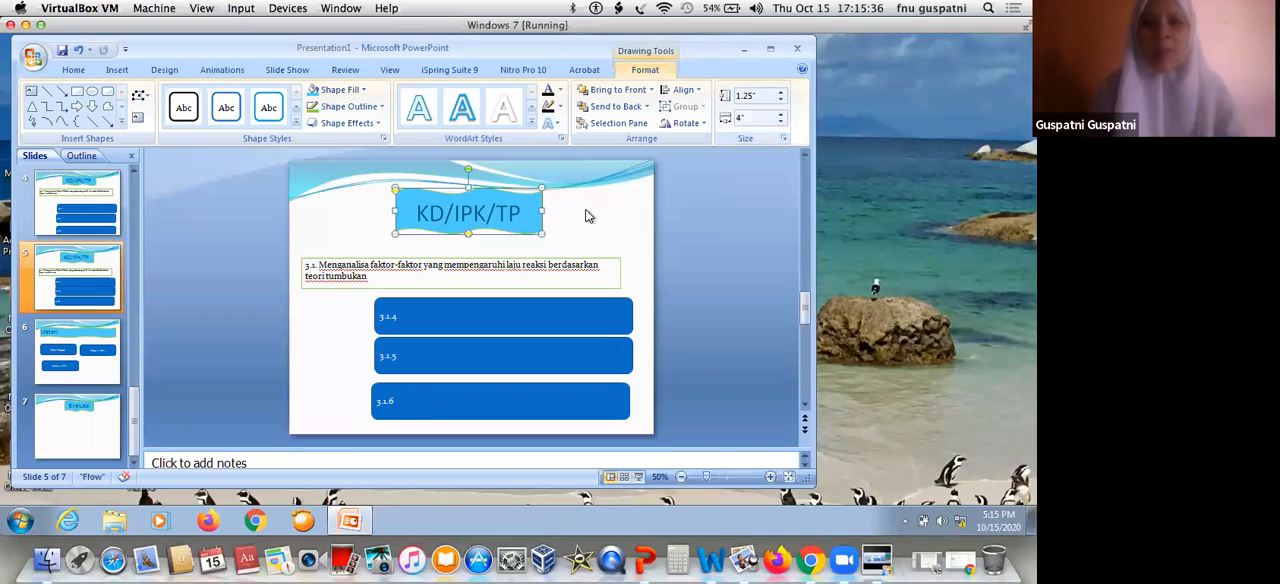
pyautogui.click(598, 224)
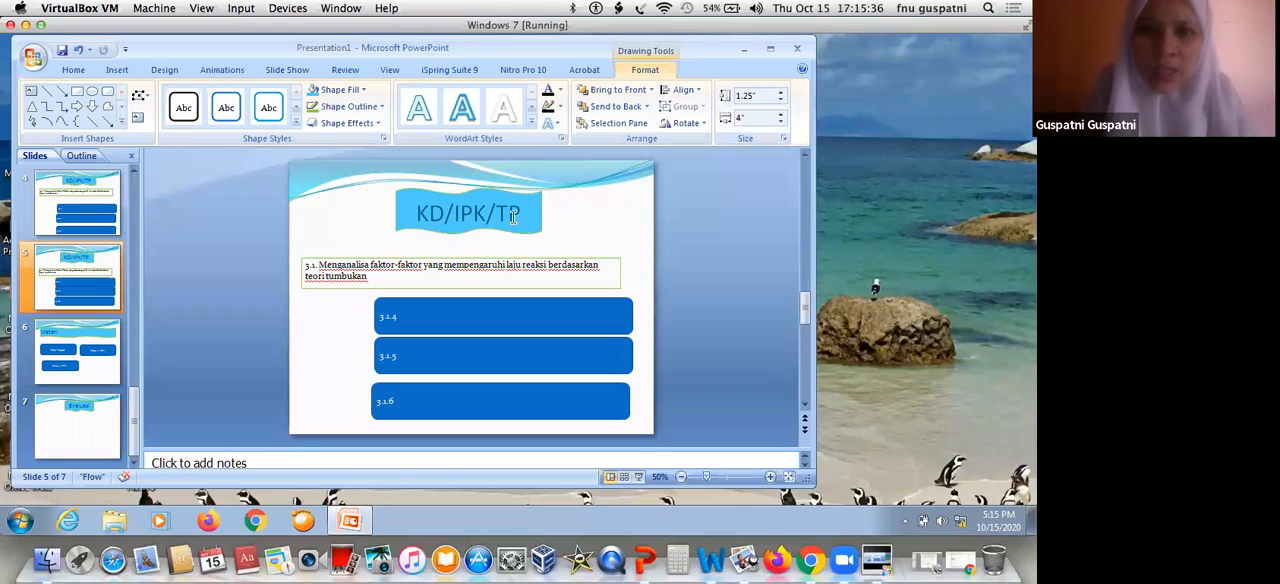
pyautogui.click(526, 184)
pyautogui.moveTo(526, 184); pyautogui.dragTo(529, 172)
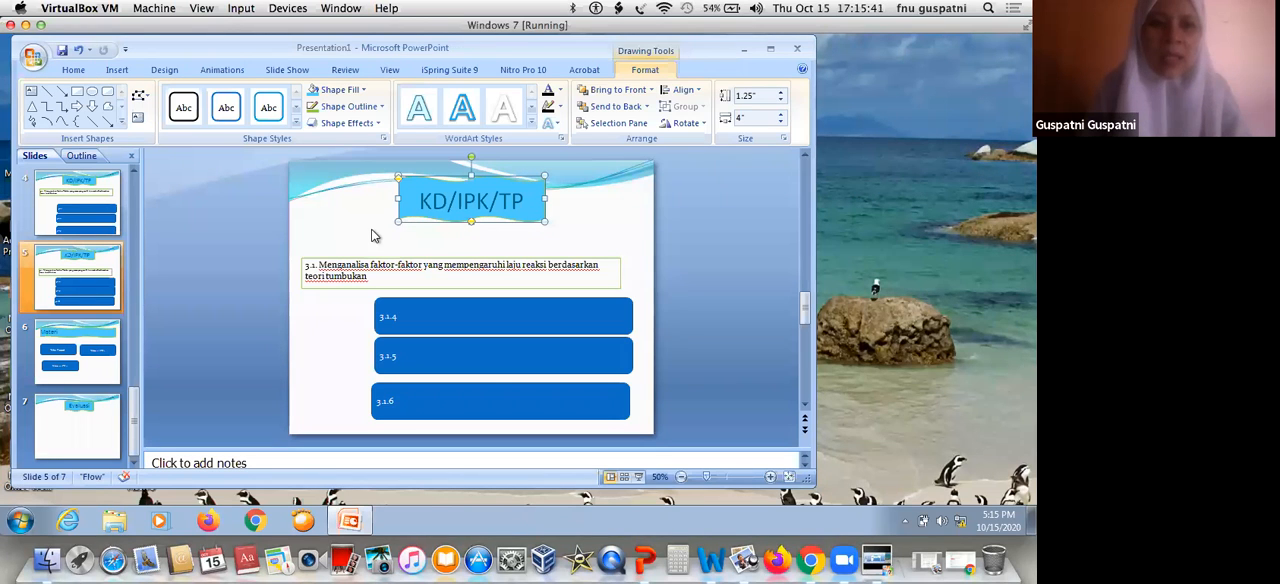
# Set the width of the "Materi" title banner on slide 6 to 4 inches
pyautogui.click(52, 352)
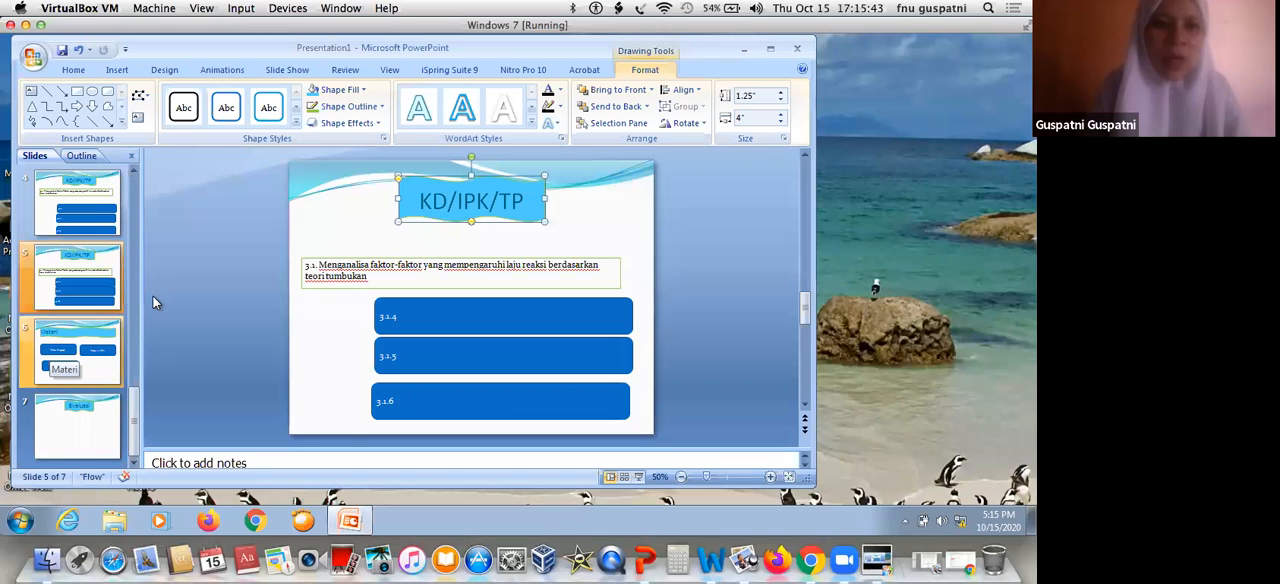
pyautogui.click(506, 189)
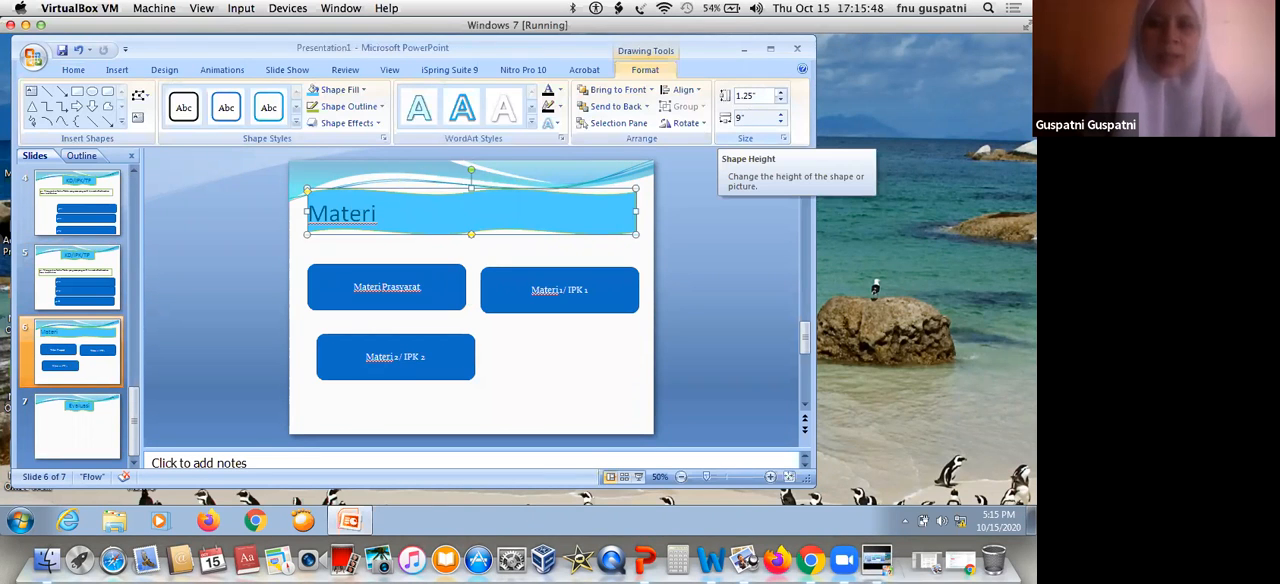
pyautogui.click(742, 119)
pyautogui.write('4')
pyautogui.press('Return')
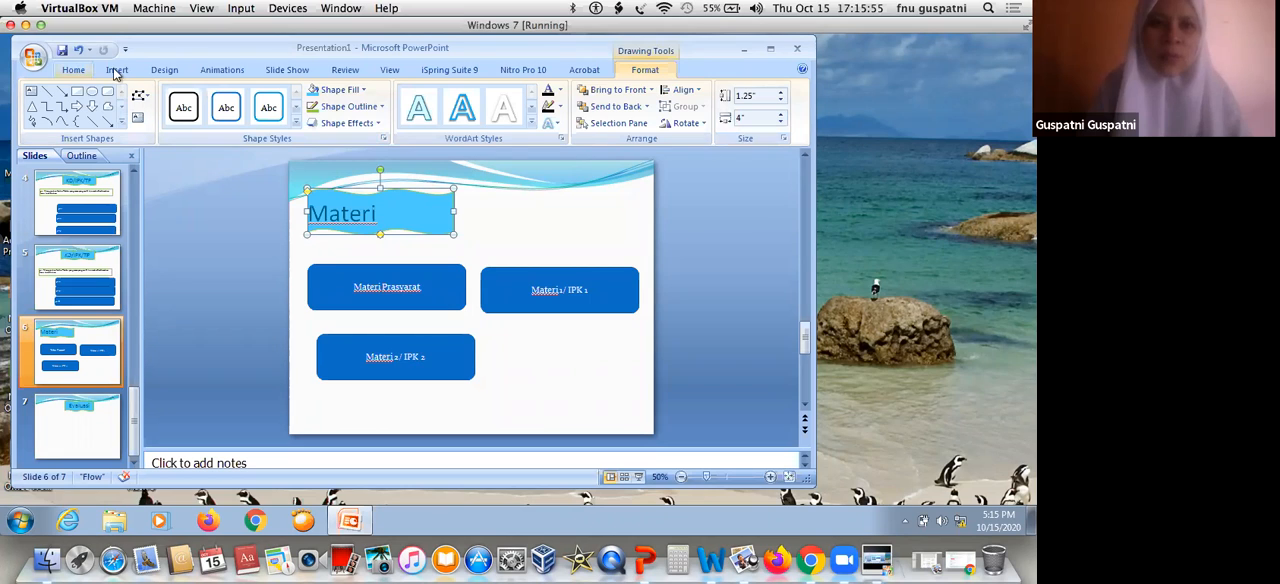
# Center the "Materi" title text and move its banner to the middle of the slide's width
pyautogui.click(74, 70)
pyautogui.click(376, 118)
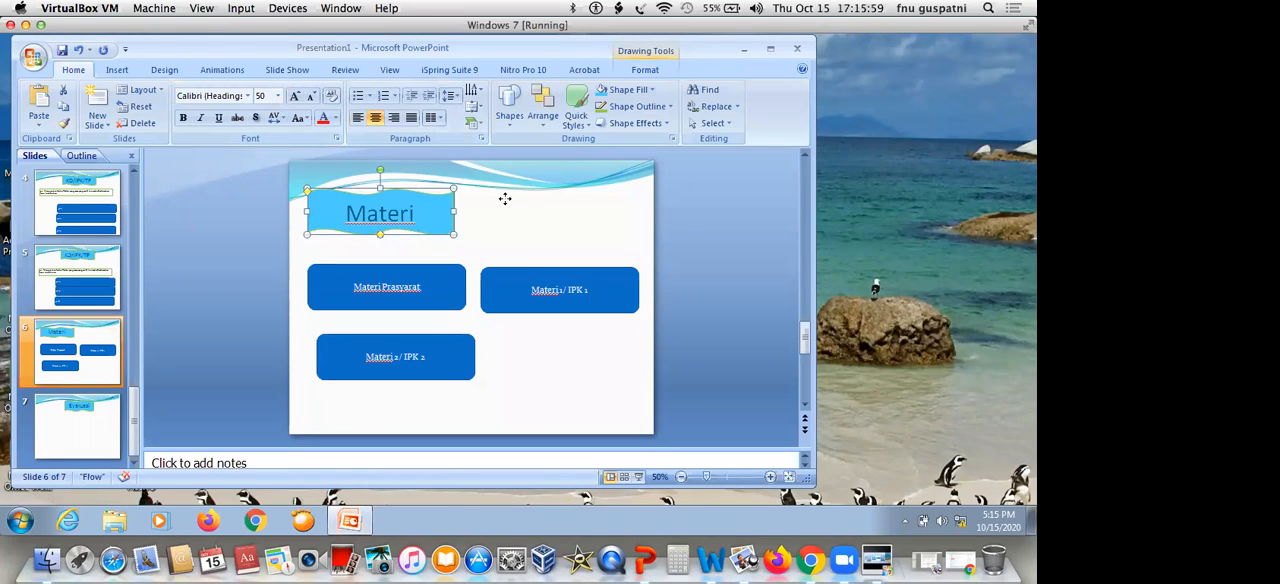
pyautogui.moveTo(505, 198)
pyautogui.mouseDown()
pyautogui.moveTo(524, 209)
pyautogui.moveTo(513, 202)
pyautogui.mouseUp()
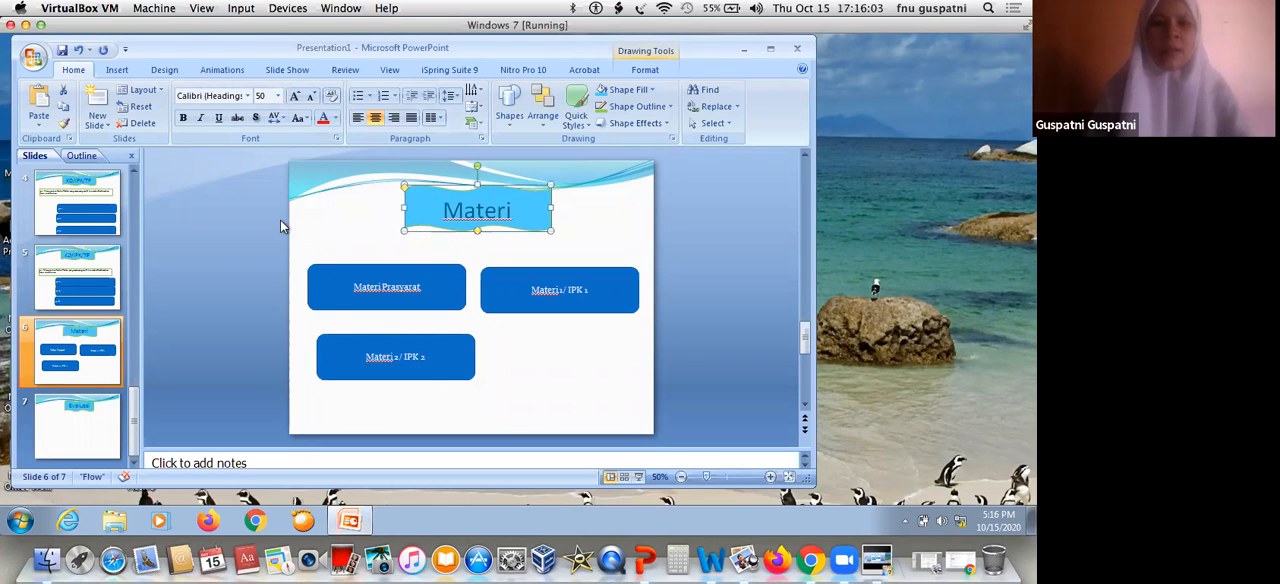
# Set the width of the "Petunjuk Penggunaan" title banner on slide 3 to 6 inches so the title fits on one line
pyautogui.click(93, 198)
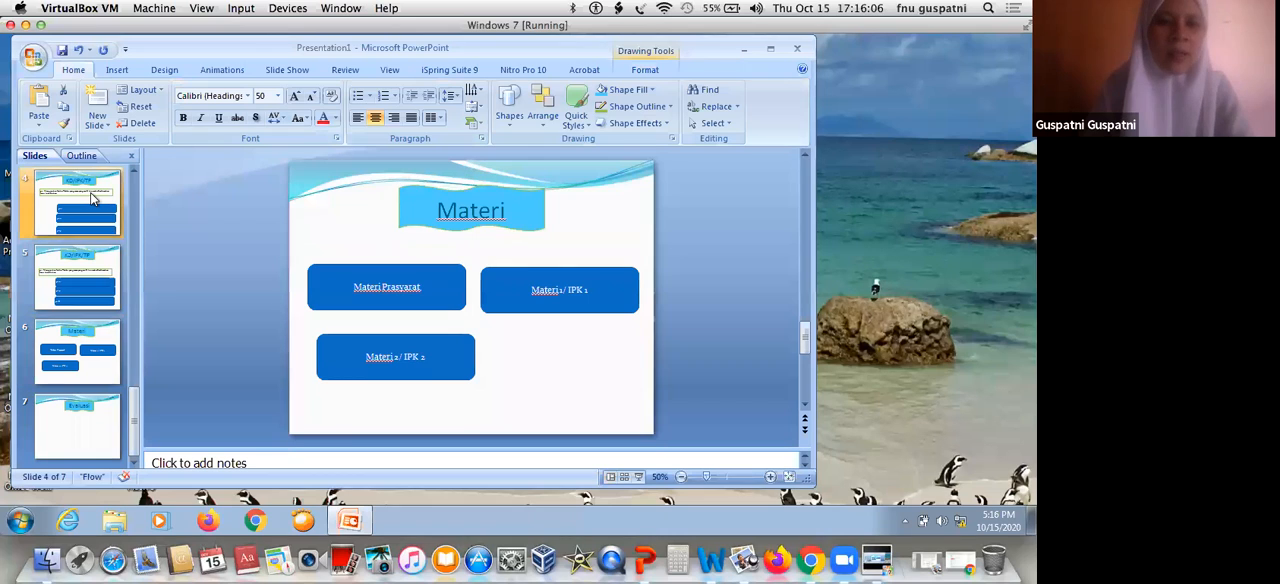
pyautogui.scroll(1, 80, 214)
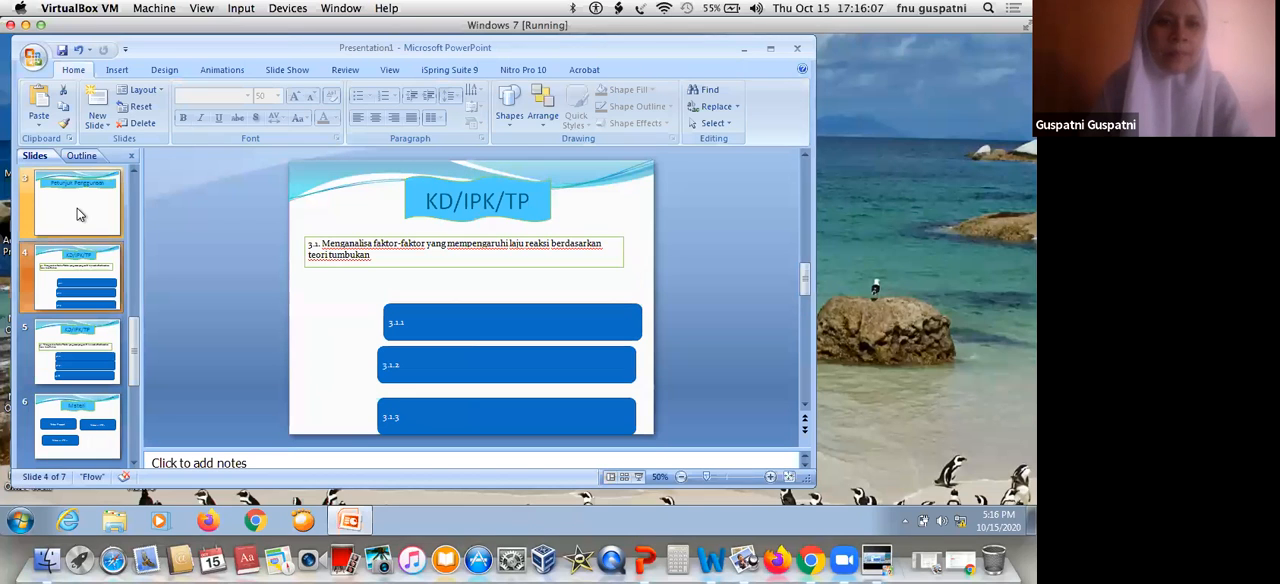
pyautogui.click(80, 214)
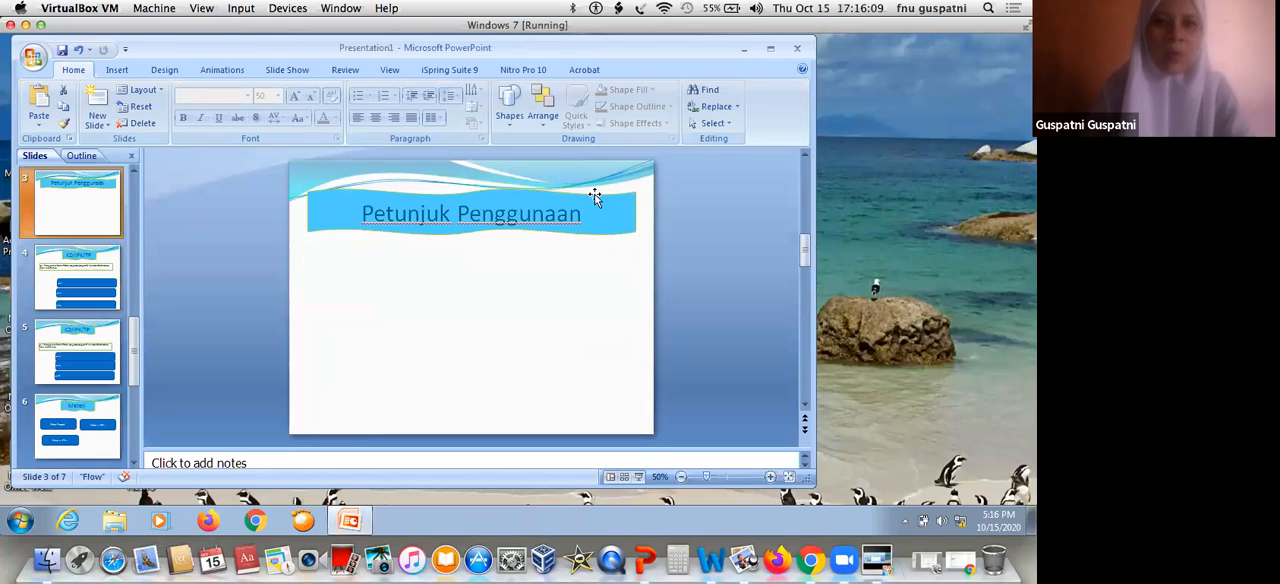
pyautogui.doubleClick(600, 213)
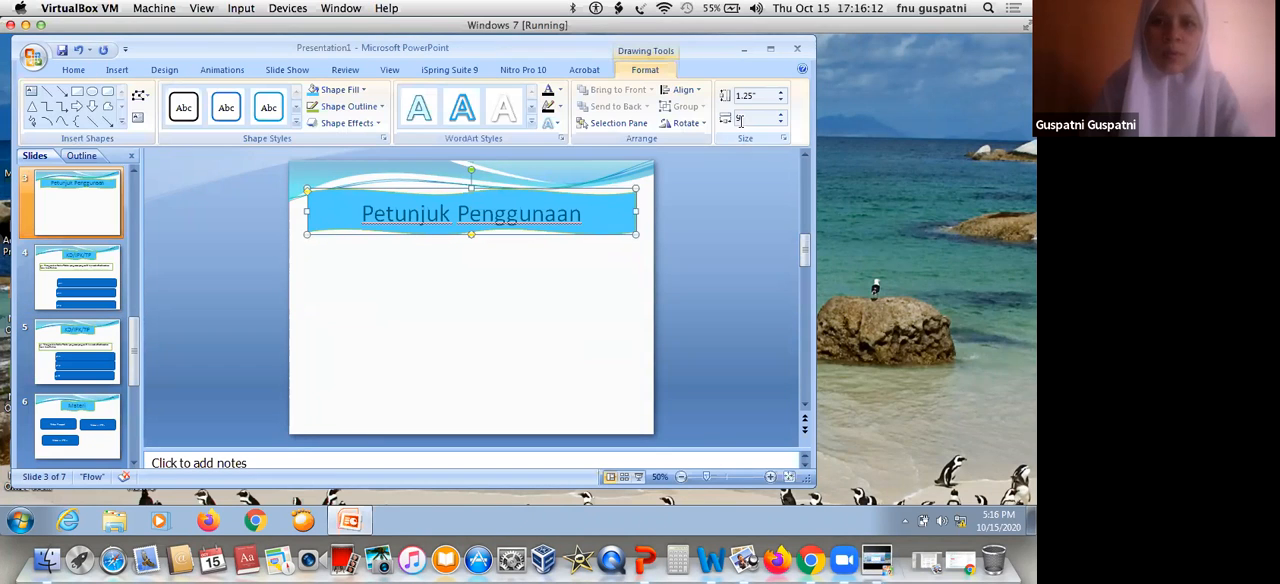
pyautogui.doubleClick(740, 119)
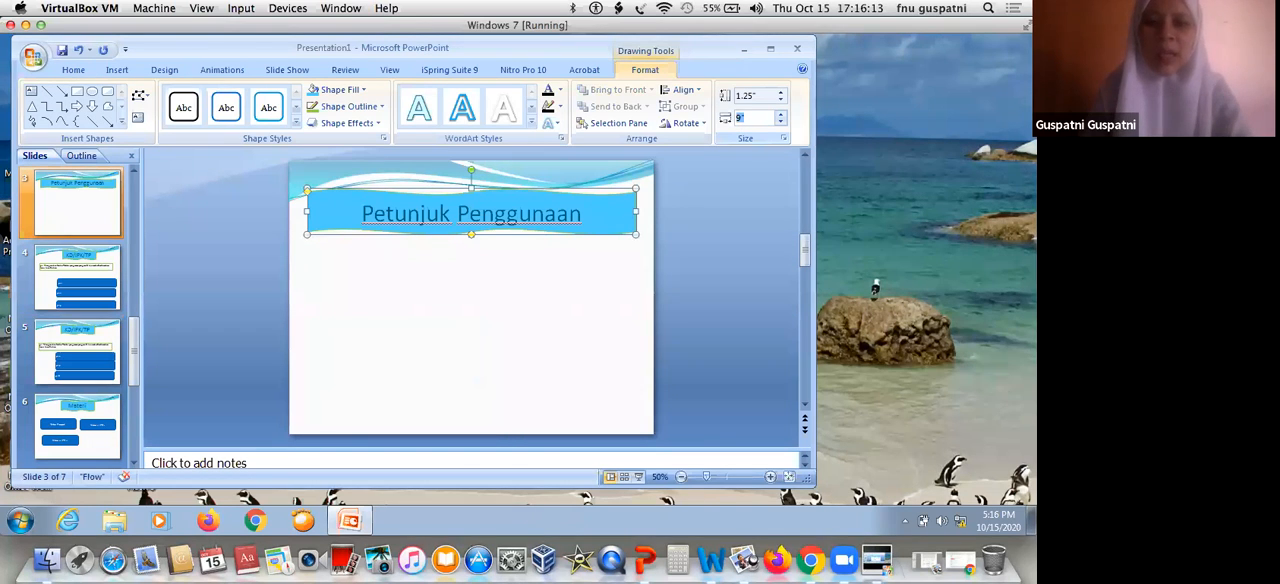
pyautogui.write('4')
pyautogui.press('Return')
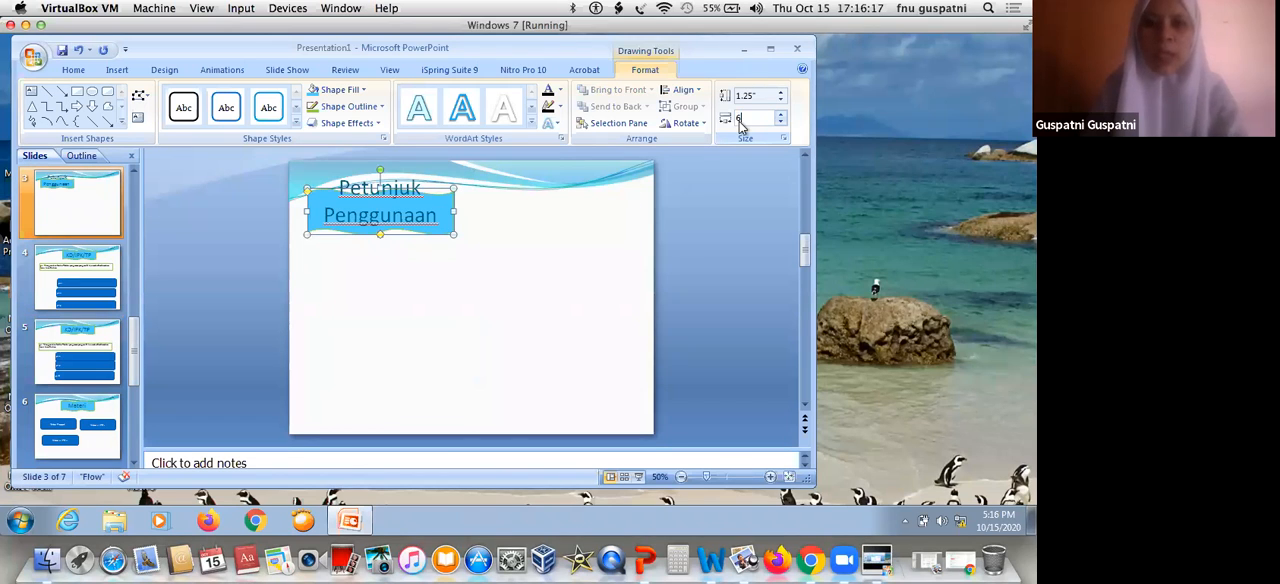
pyautogui.write('6')
pyautogui.press('Return')
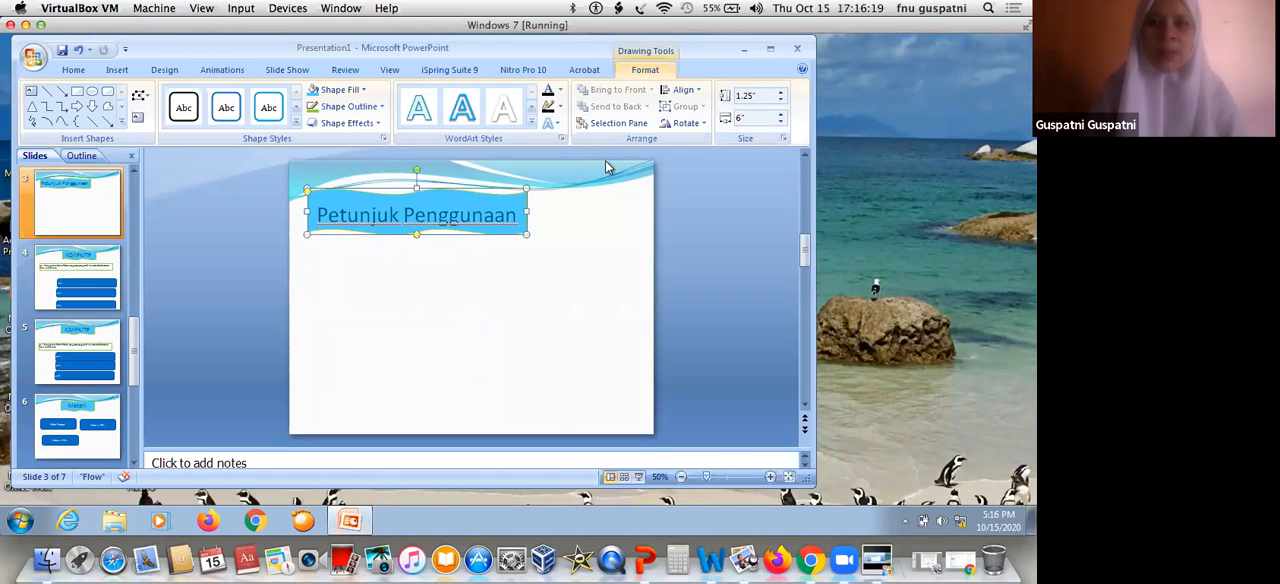
# Move the "Petunjuk Penggunaan" banner to the middle of the slide's width
pyautogui.moveTo(378, 212); pyautogui.dragTo(436, 210)
pyautogui.press('Left')
pyautogui.press('Left')
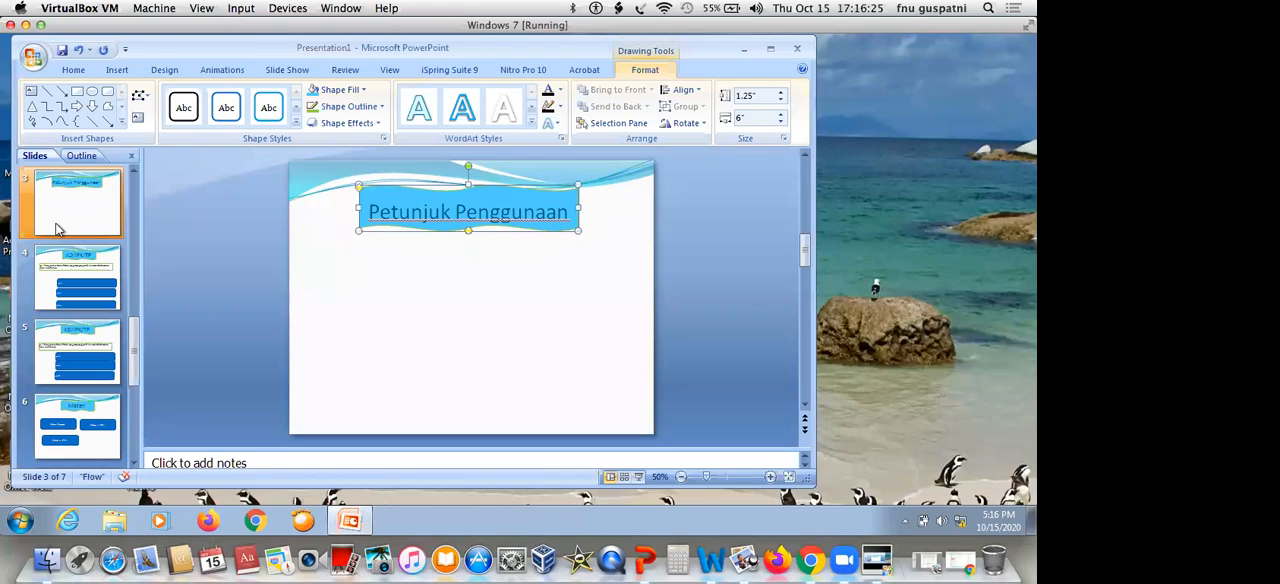
# Change the "Komponen Media" title box on slide 2 into a curved ribbon banner and fill it light blue
pyautogui.scroll(1, 57, 229)
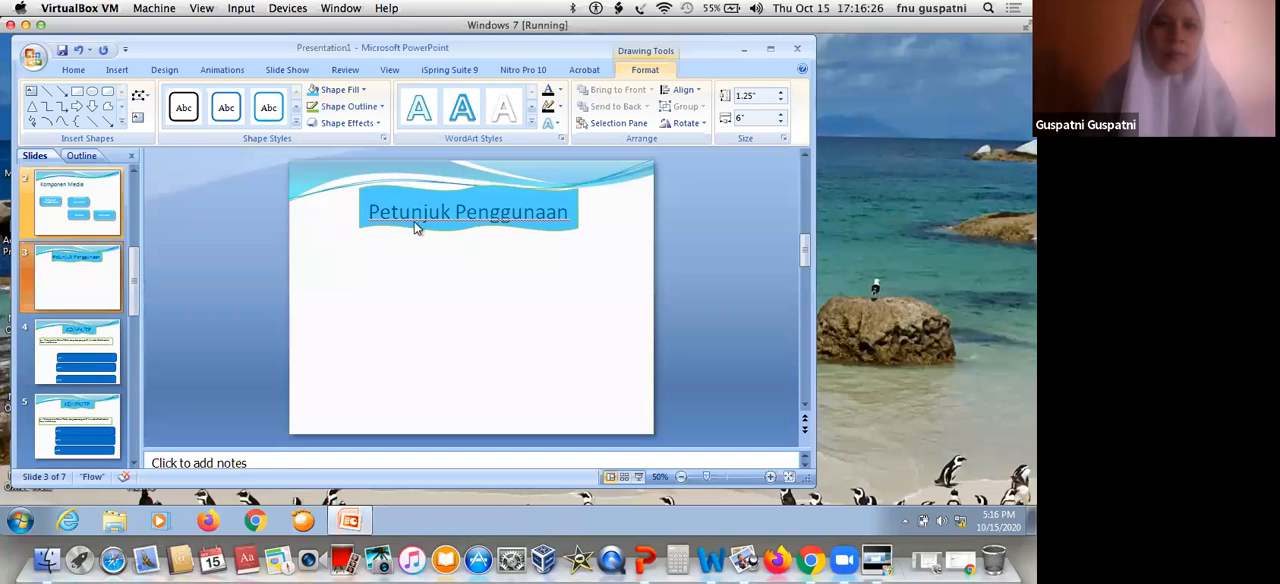
pyautogui.click(54, 214)
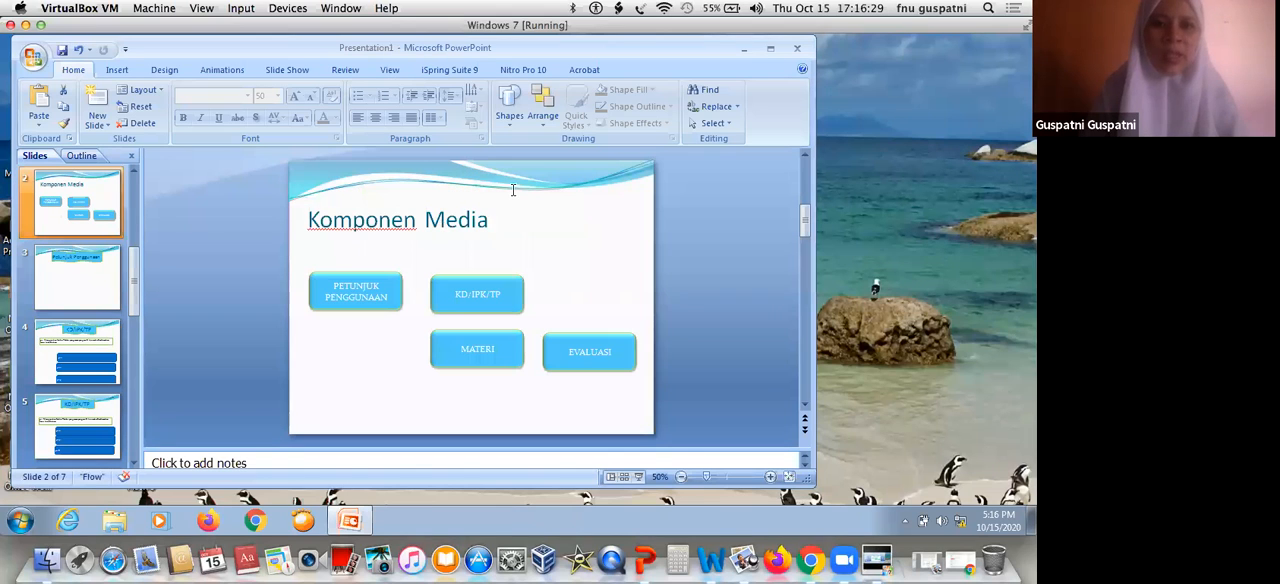
pyautogui.click(510, 188)
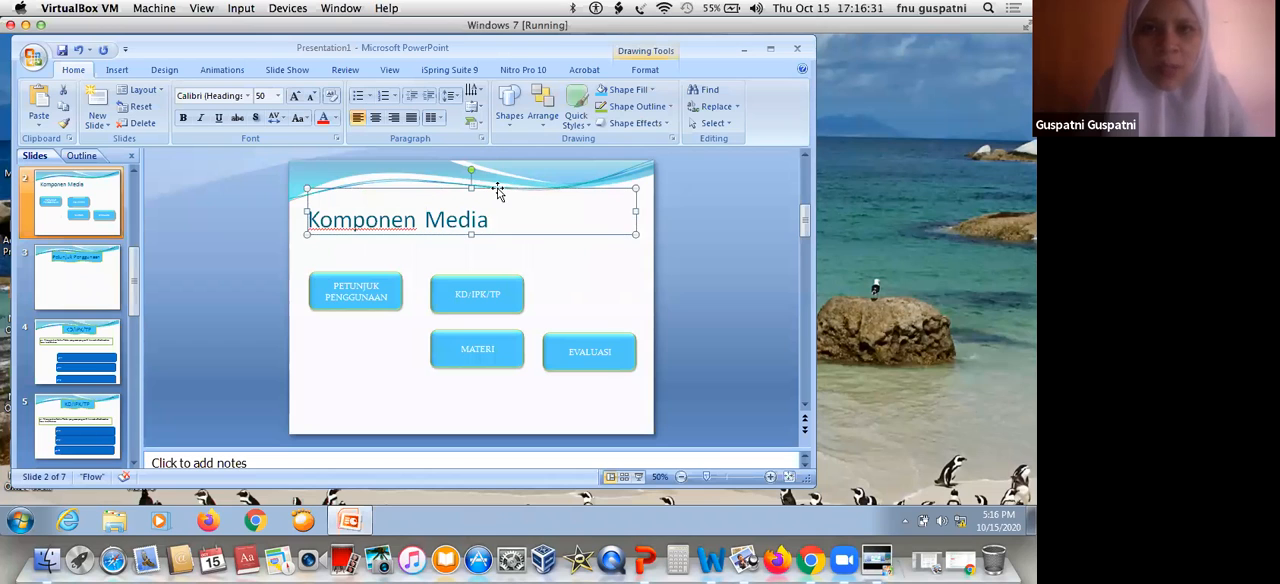
pyautogui.doubleClick(505, 188)
pyautogui.click(141, 96)
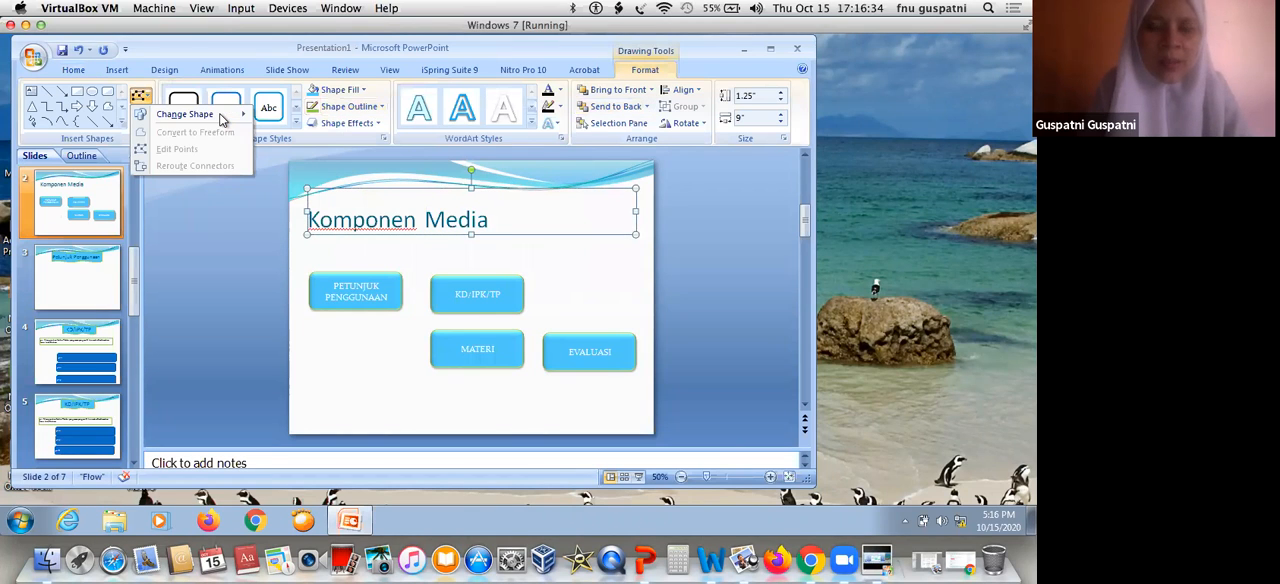
pyautogui.moveTo(222, 117)
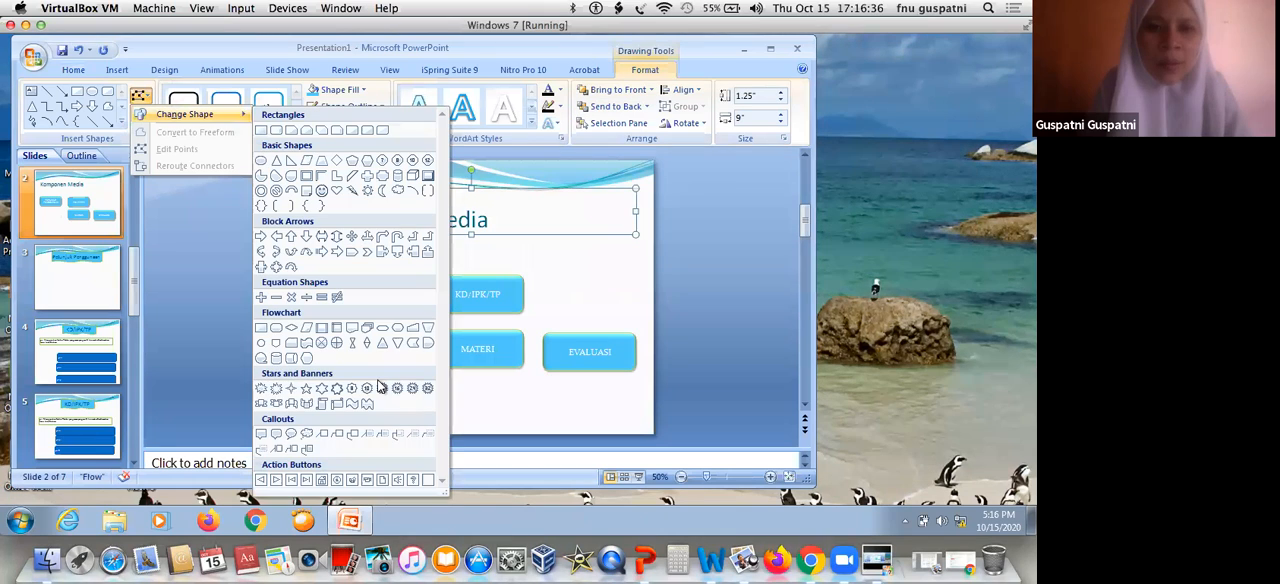
pyautogui.click(310, 404)
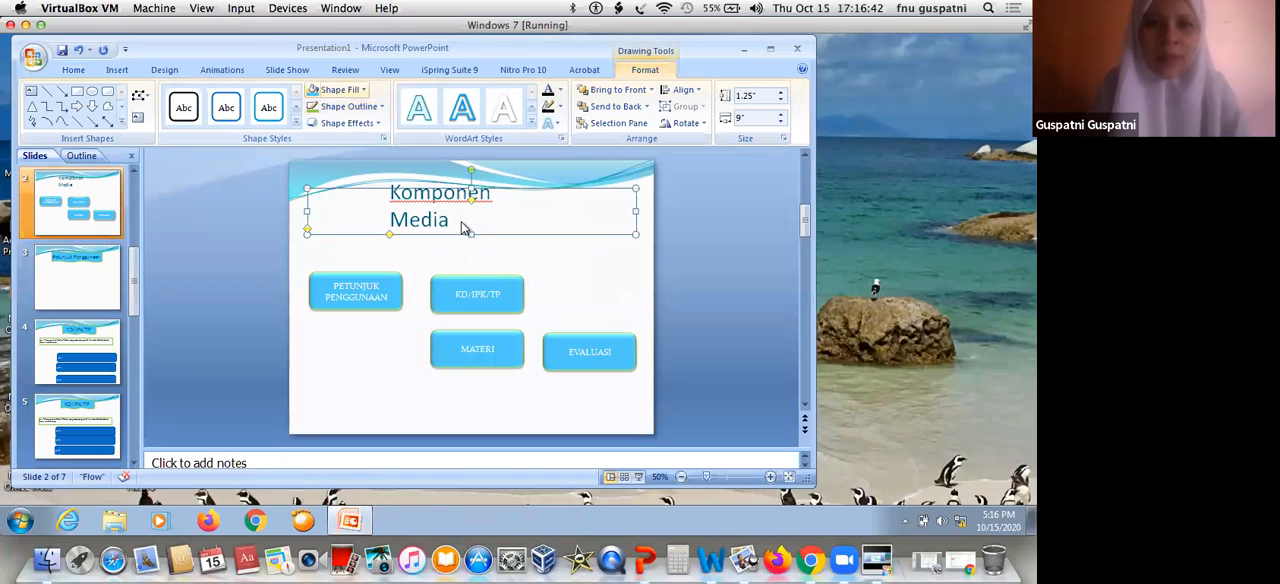
pyautogui.click(328, 90)
# Widen the ribbon's middle section so "Komponen Media" fits on one line, and center the title text
pyautogui.moveTo(388, 235); pyautogui.dragTo(347, 234)
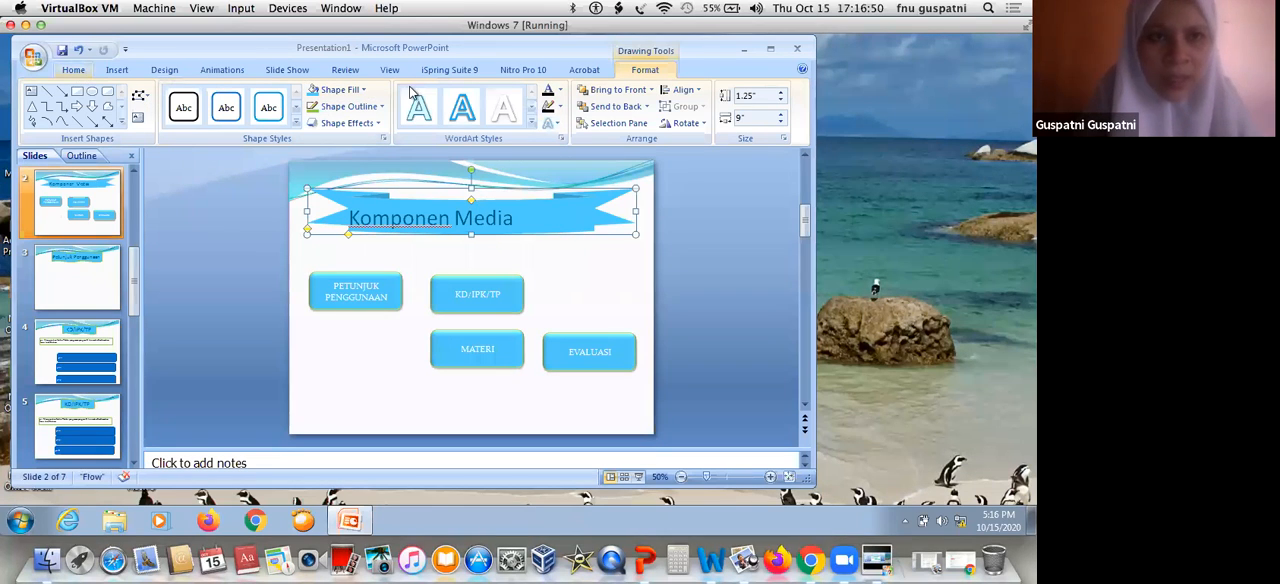
pyautogui.click(73, 69)
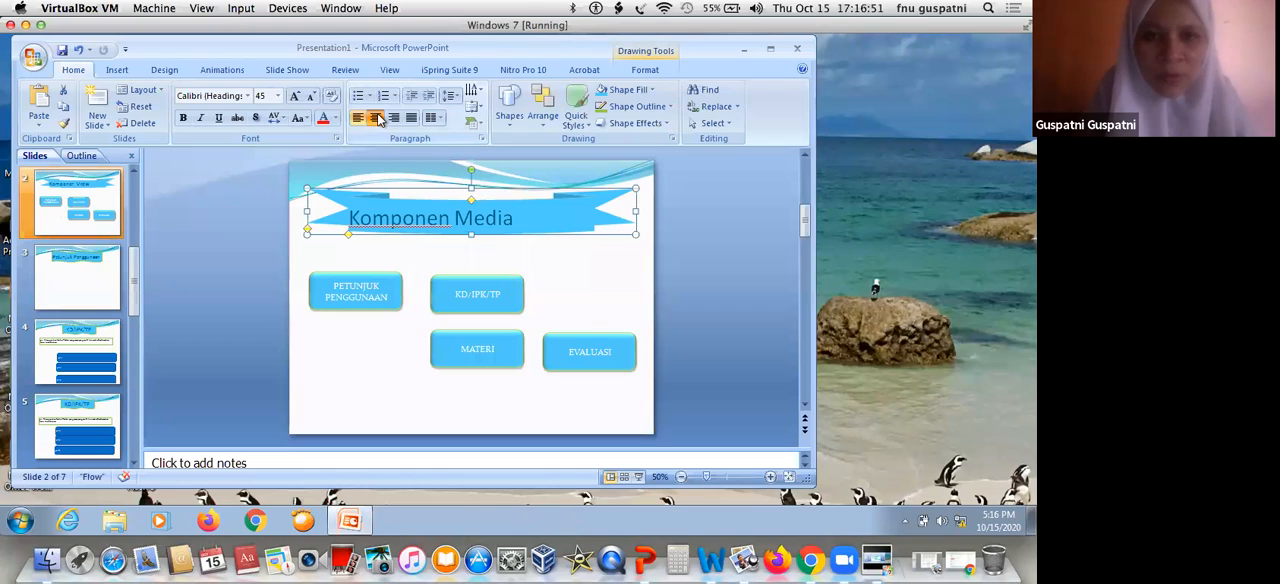
pyautogui.hotkey('ctrl', 'e')
pyautogui.click(588, 268)
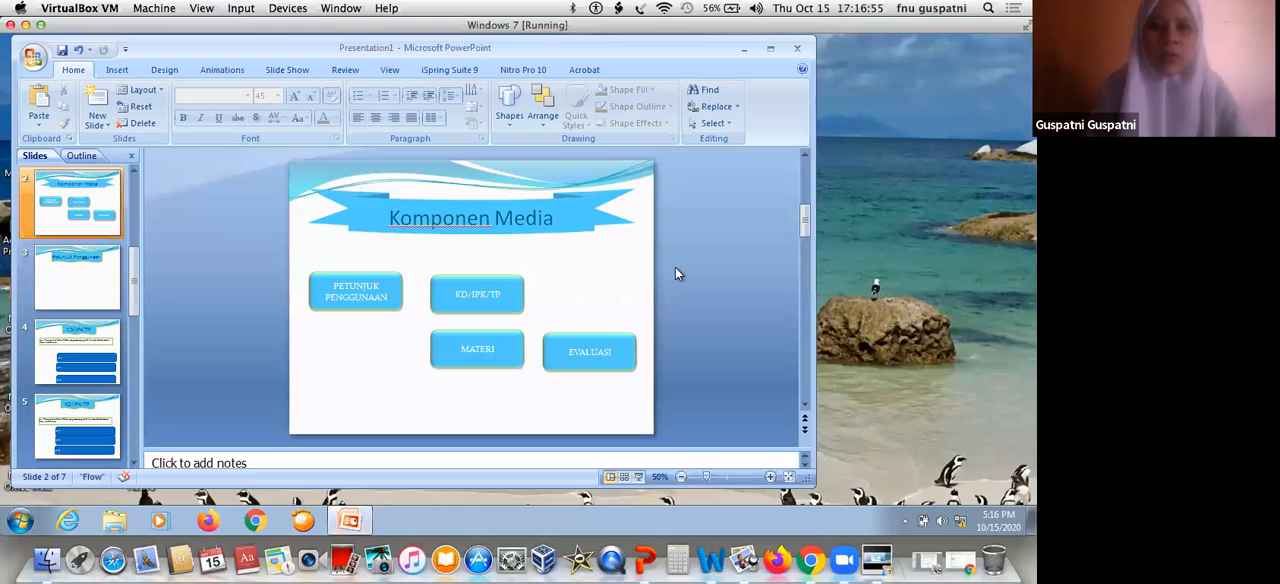
# Set the text color of the four menu buttons on slide 2 to black
pyautogui.moveTo(652, 236); pyautogui.dragTo(269, 417)
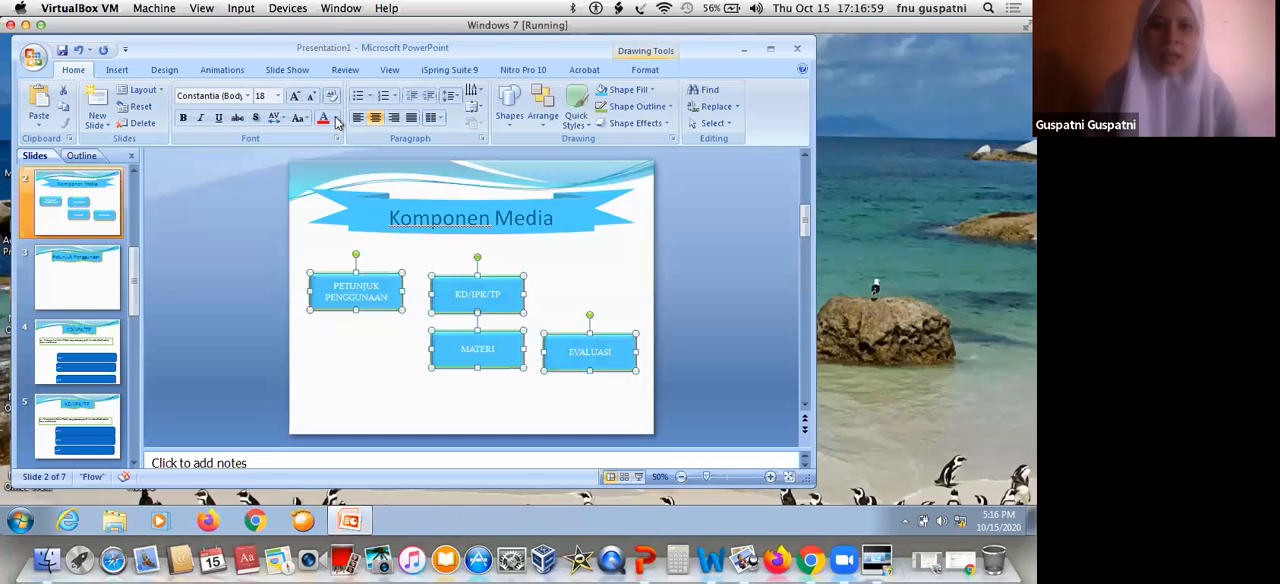
pyautogui.click(336, 119)
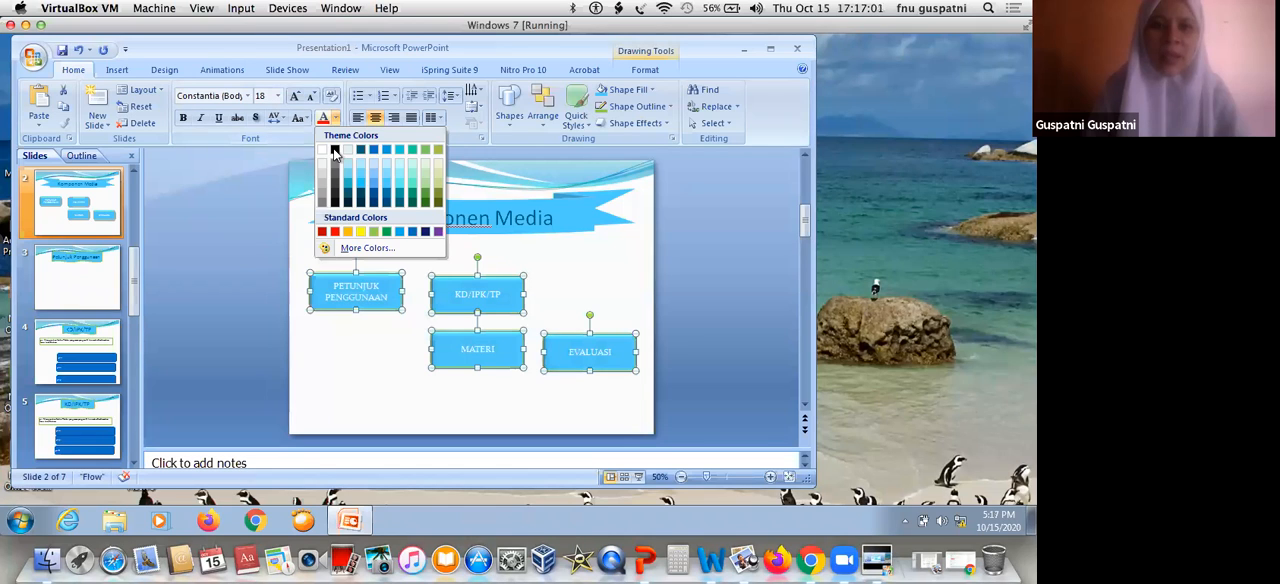
pyautogui.click(334, 150)
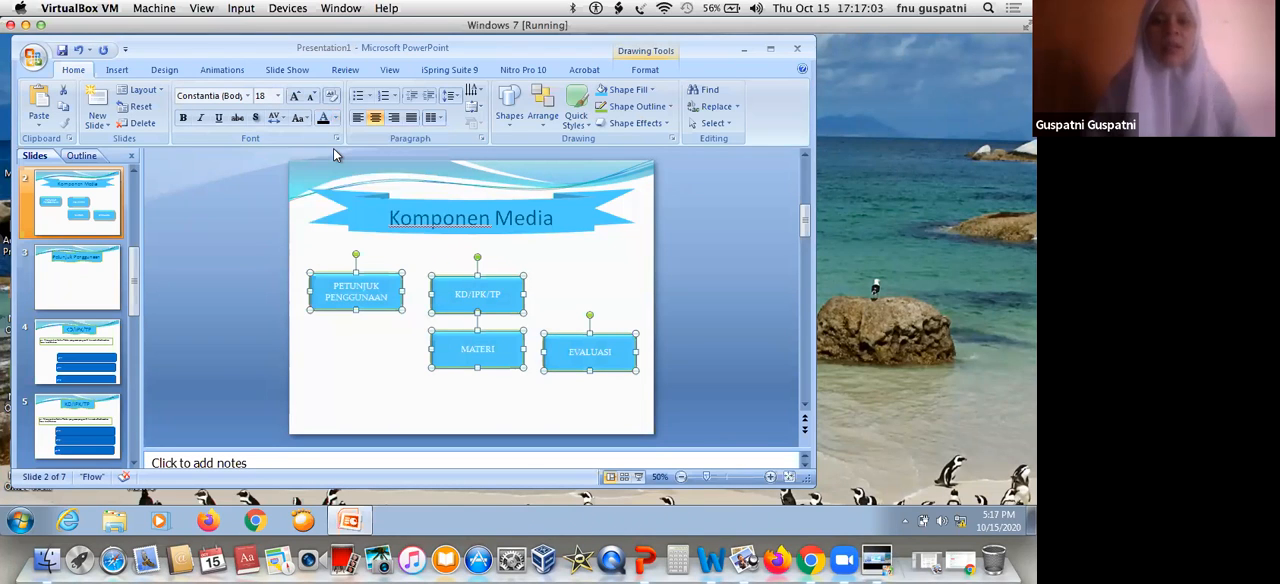
pyautogui.click(92, 350)
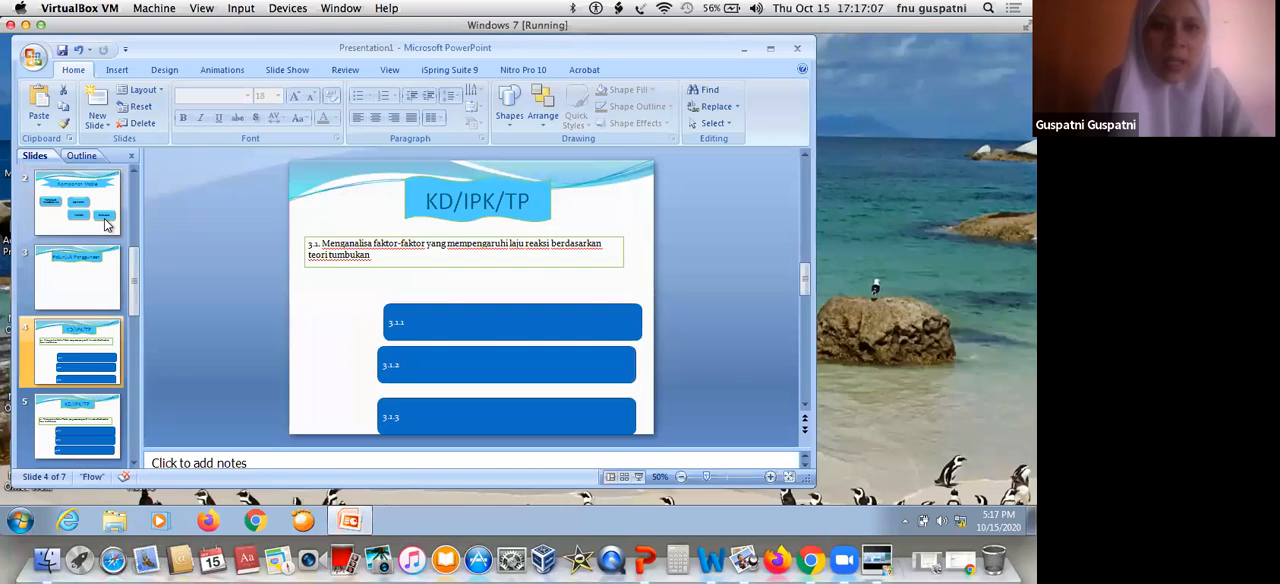
pyautogui.scroll(1, 438, 265)
pyautogui.scroll(1, 344, 246)
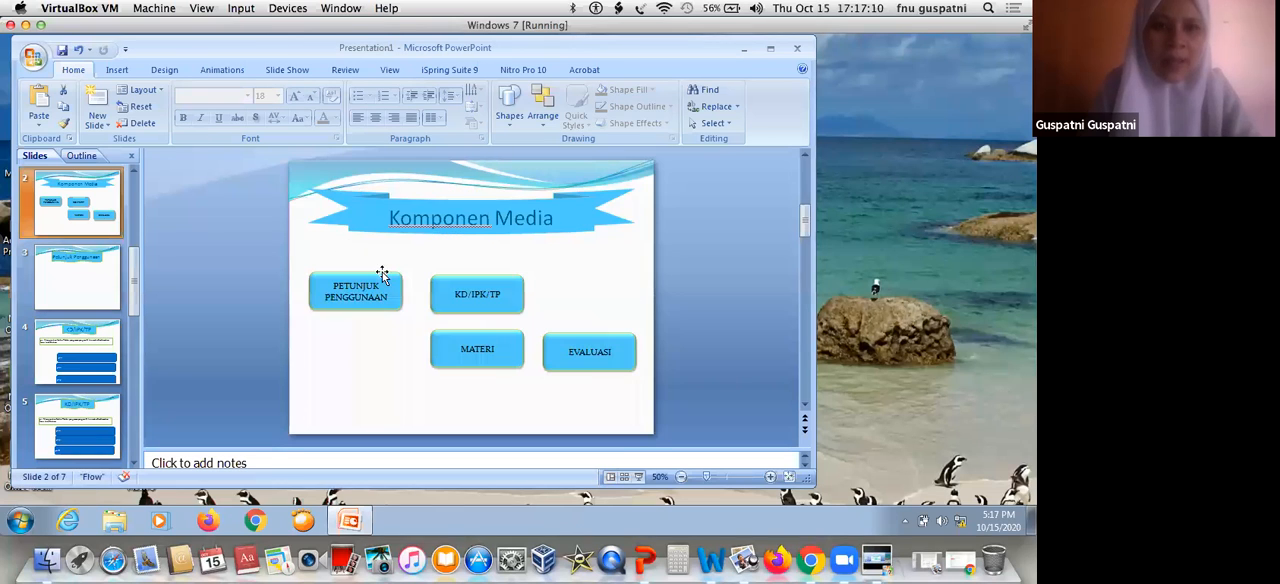
# Examine which places in this document the "PETUNJUK PENGGUNAAN" button on slide 2 can be hyperlinked to, without setting a link
pyautogui.click(387, 277)
pyautogui.rightClick(389, 280)
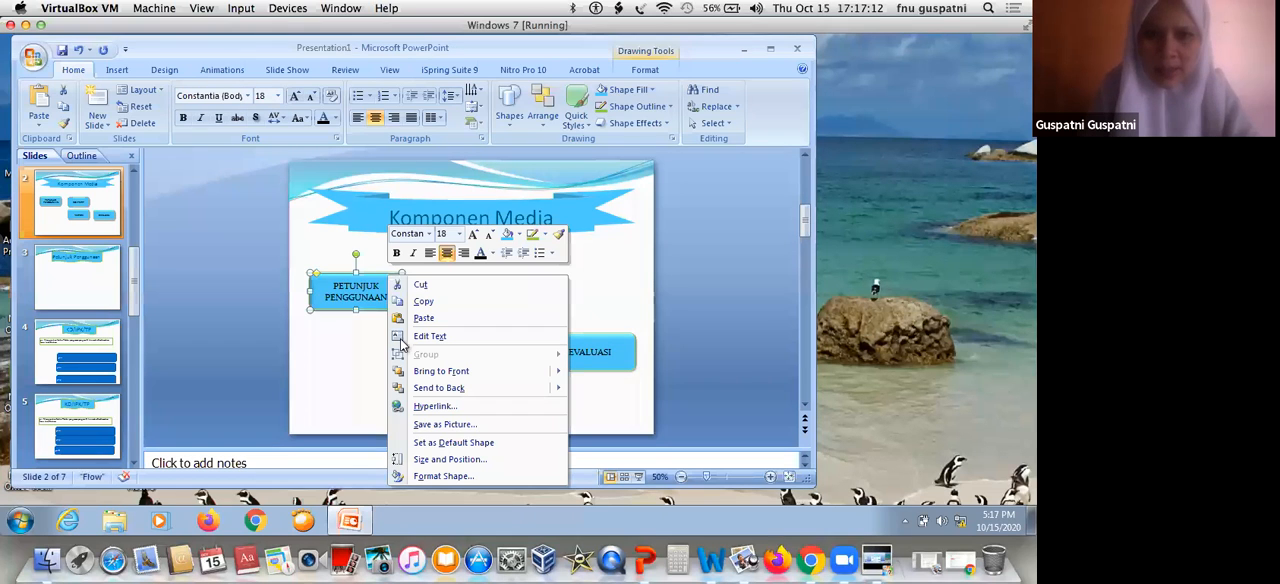
pyautogui.click(438, 407)
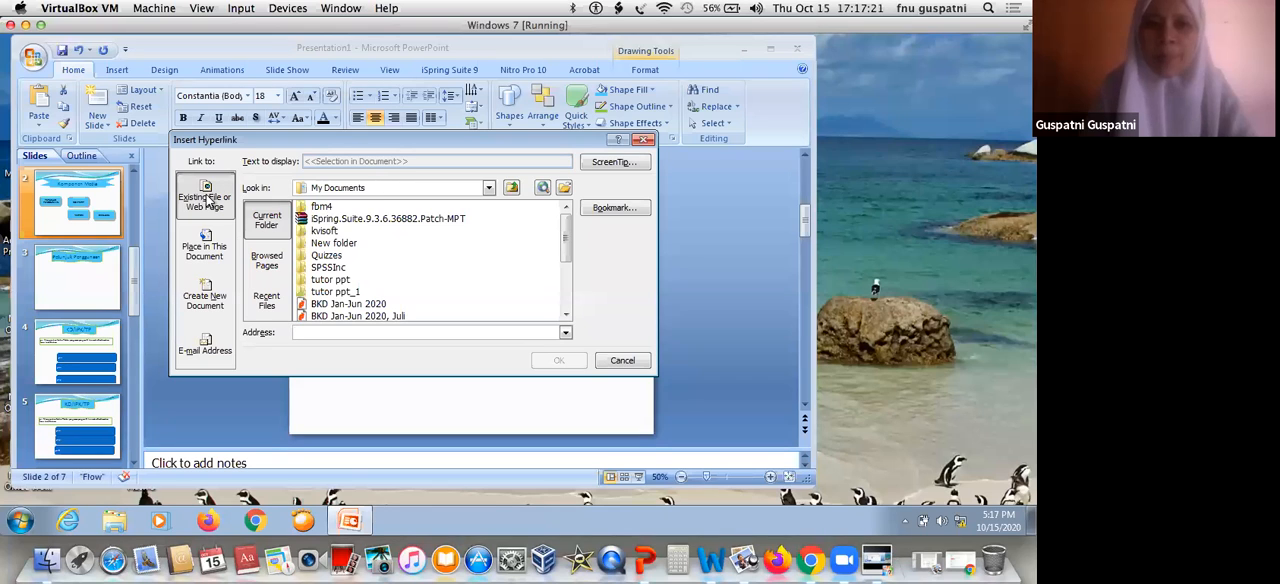
pyautogui.click(205, 250)
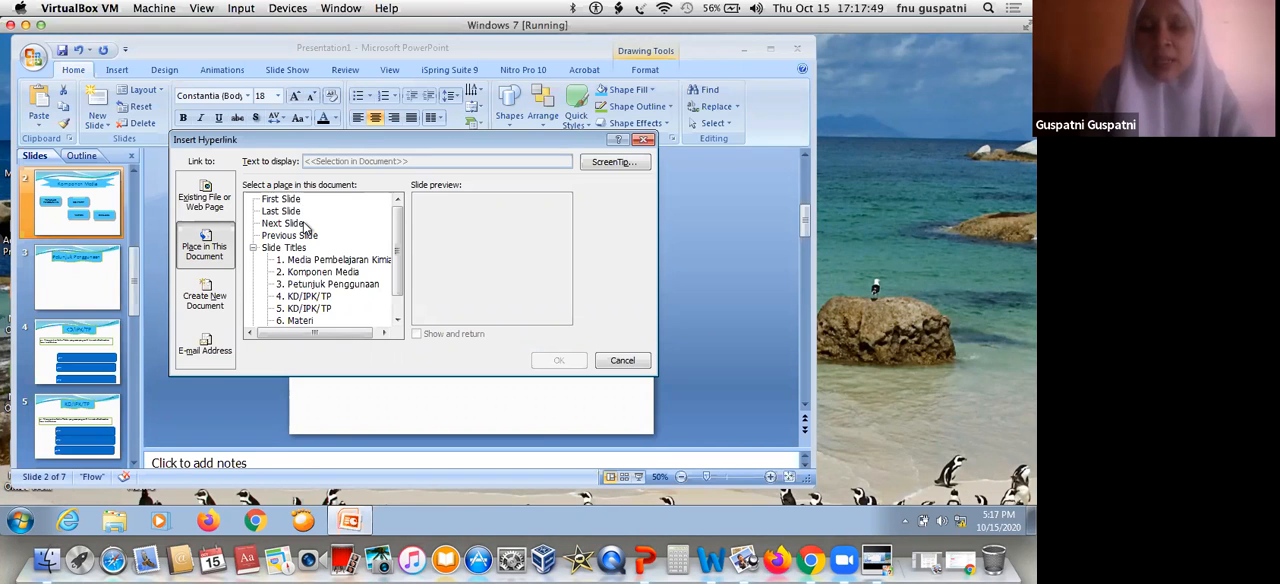
pyautogui.click(254, 249)
pyautogui.click(254, 249)
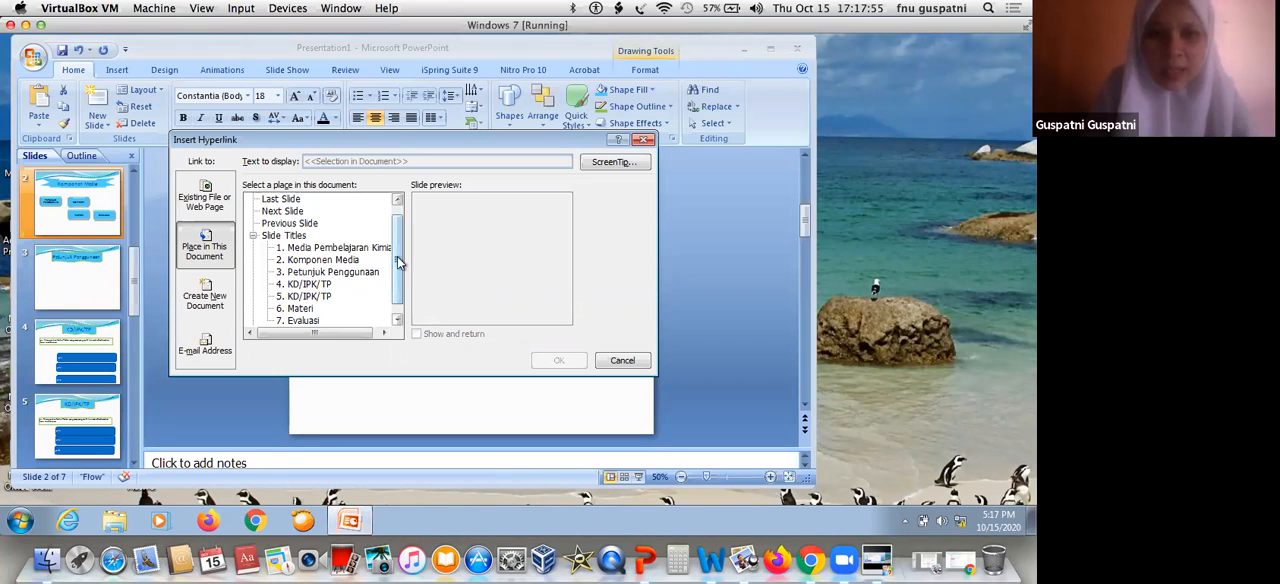
pyautogui.scroll(-1, 325, 244)
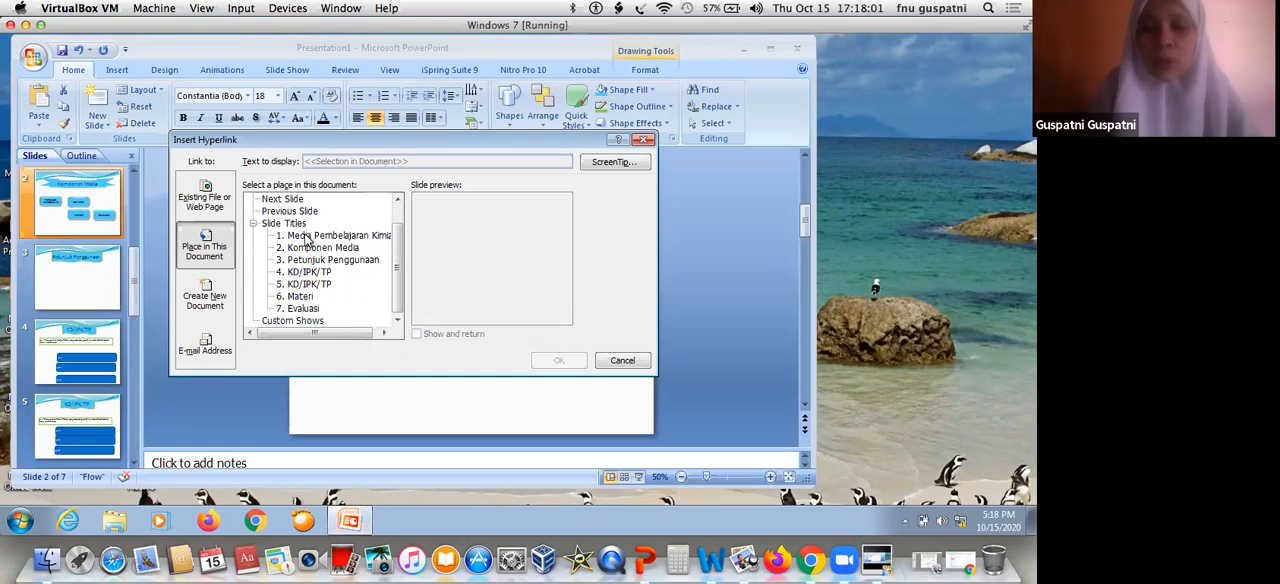
pyautogui.click(620, 361)
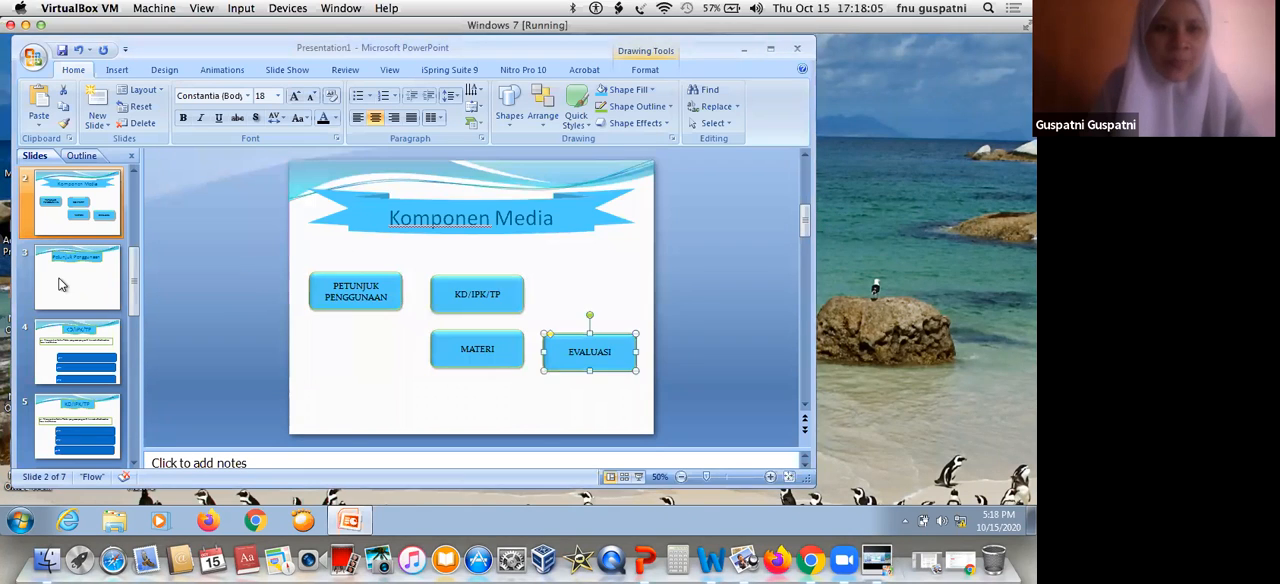
# Insert a new slide between the "Komponen Media" and "Petunjuk Penggunaan" slides
pyautogui.click(98, 242)
pyautogui.click(98, 239)
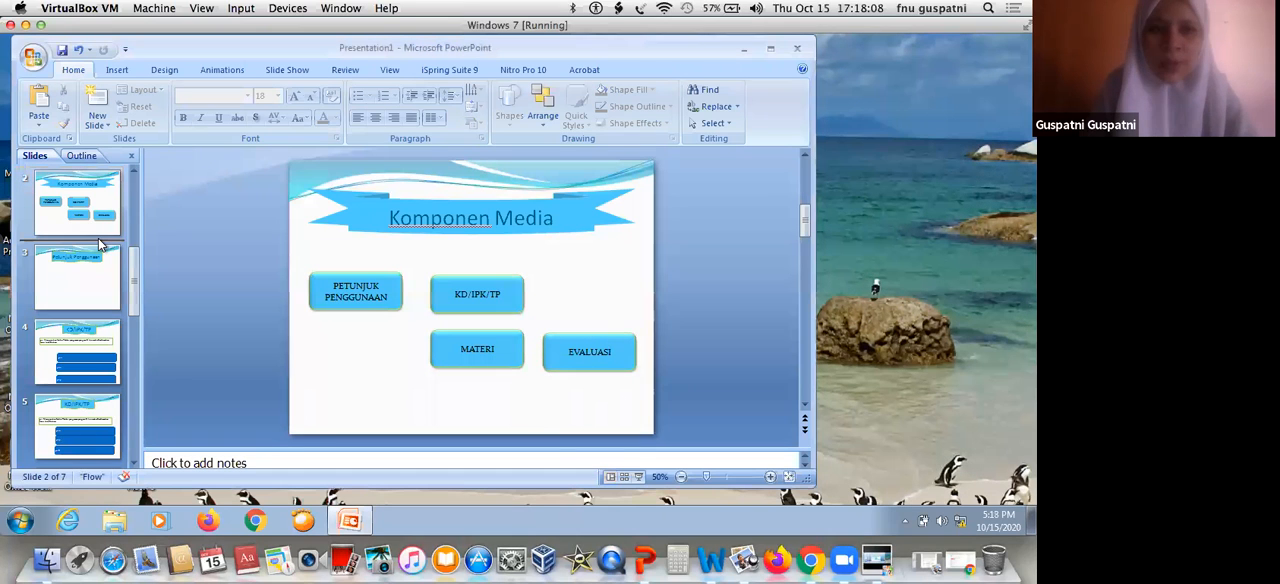
pyautogui.press('Return')
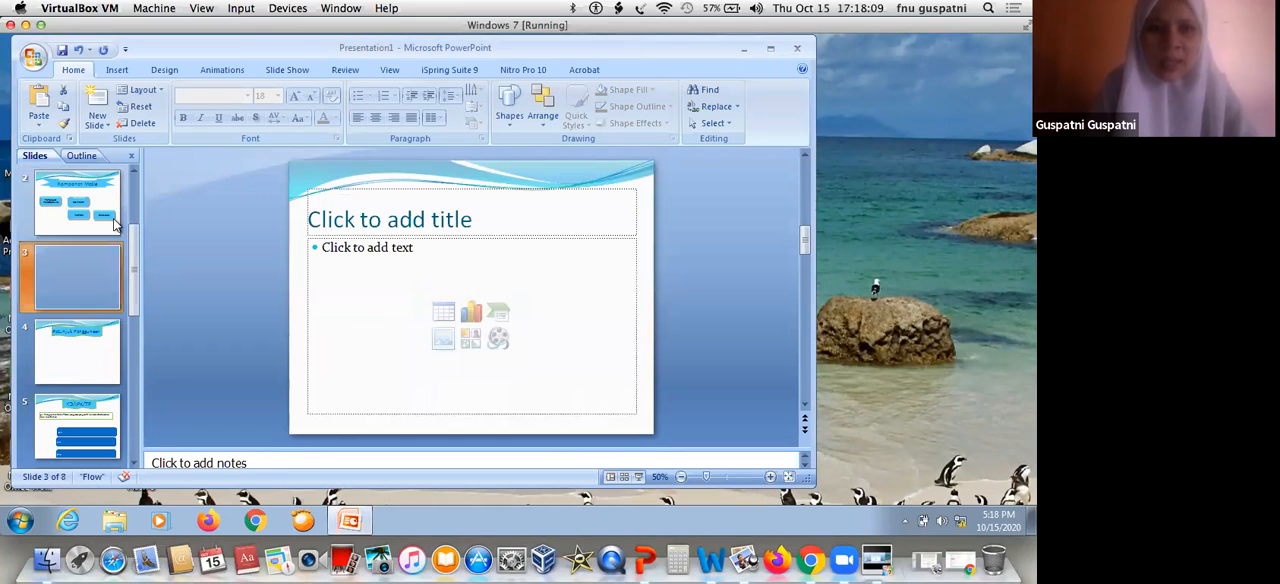
# Check how the new untitled slide 3 is listed and previewed among the hyperlink targets for the "PETUNJUK PENGGUNAAN" button, without setting a link
pyautogui.click(112, 225)
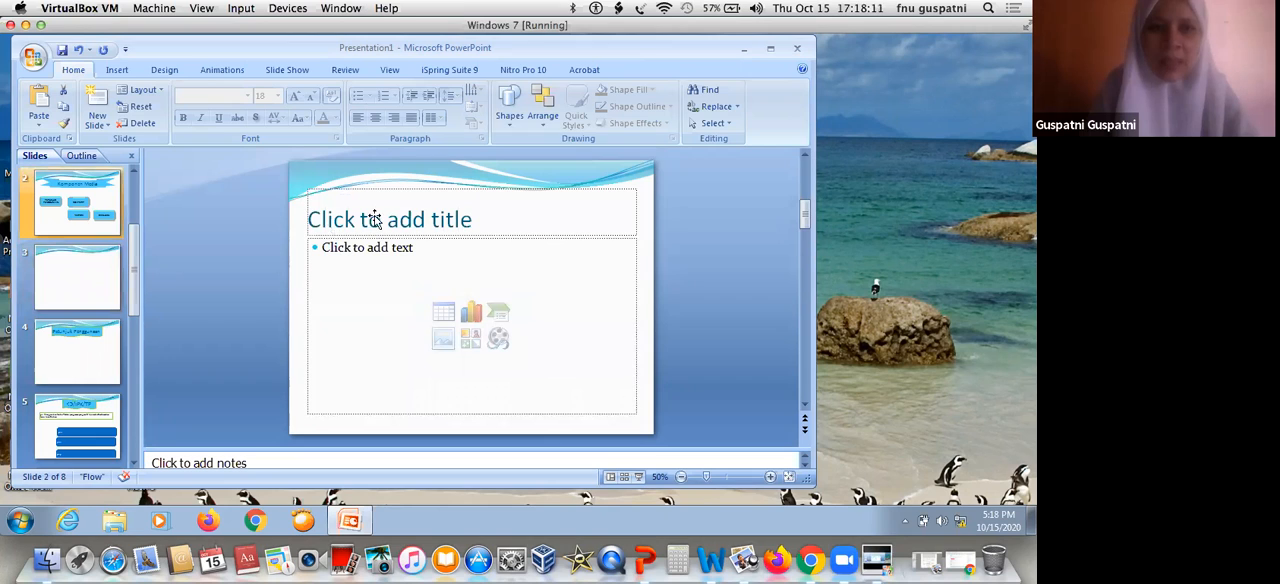
pyautogui.click(57, 277)
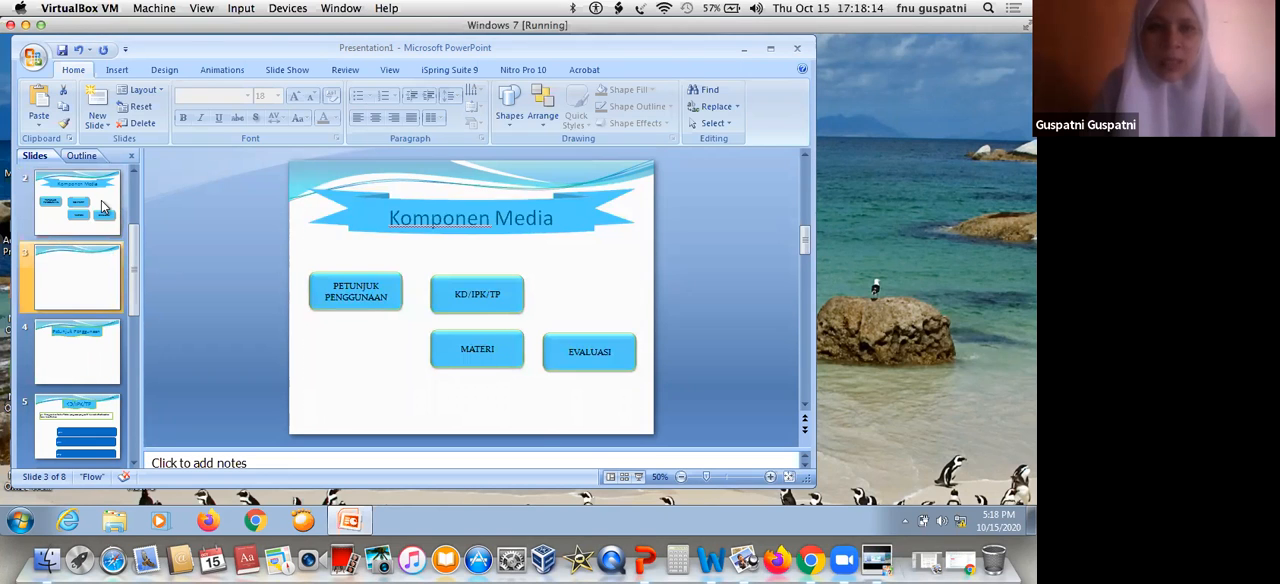
pyautogui.click(104, 207)
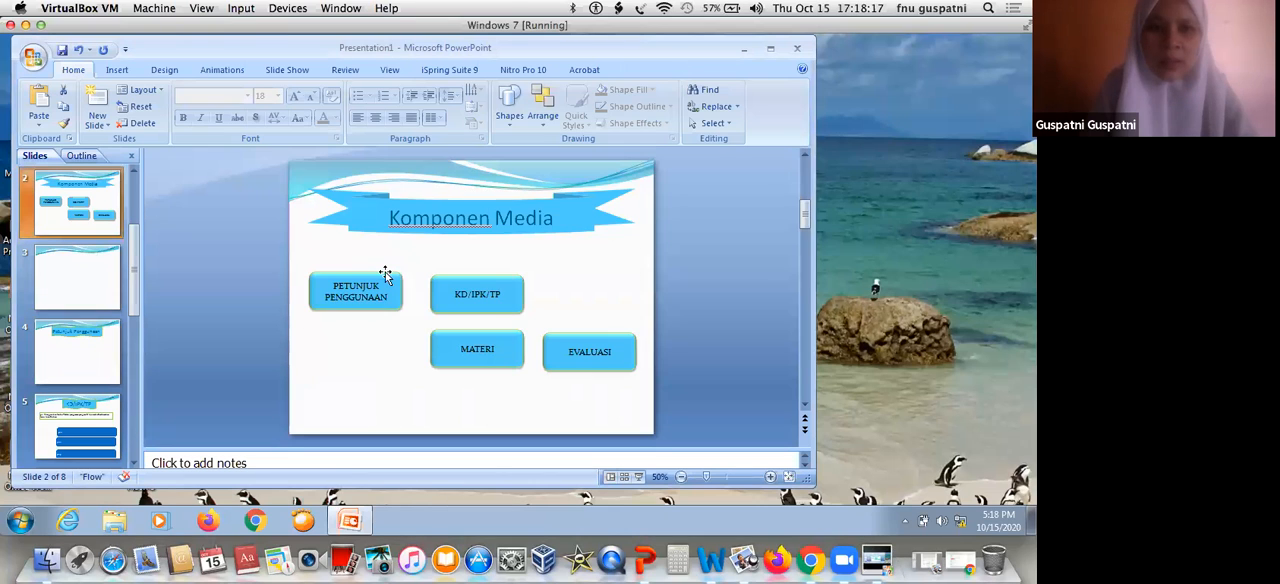
pyautogui.click(385, 275)
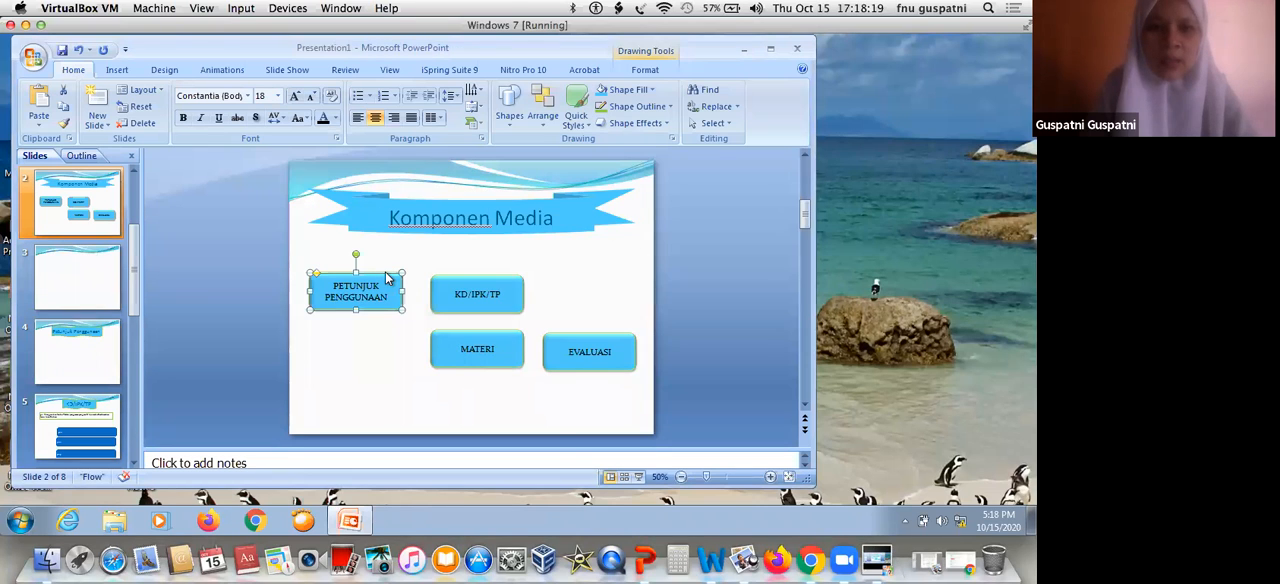
pyautogui.rightClick(387, 273)
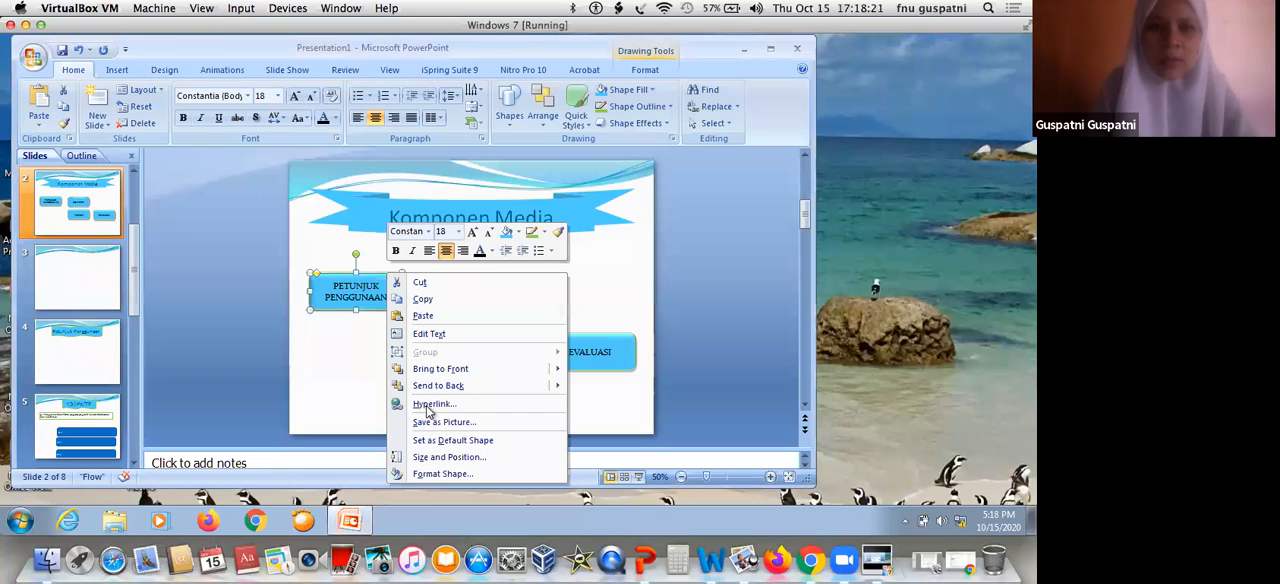
pyautogui.click(430, 404)
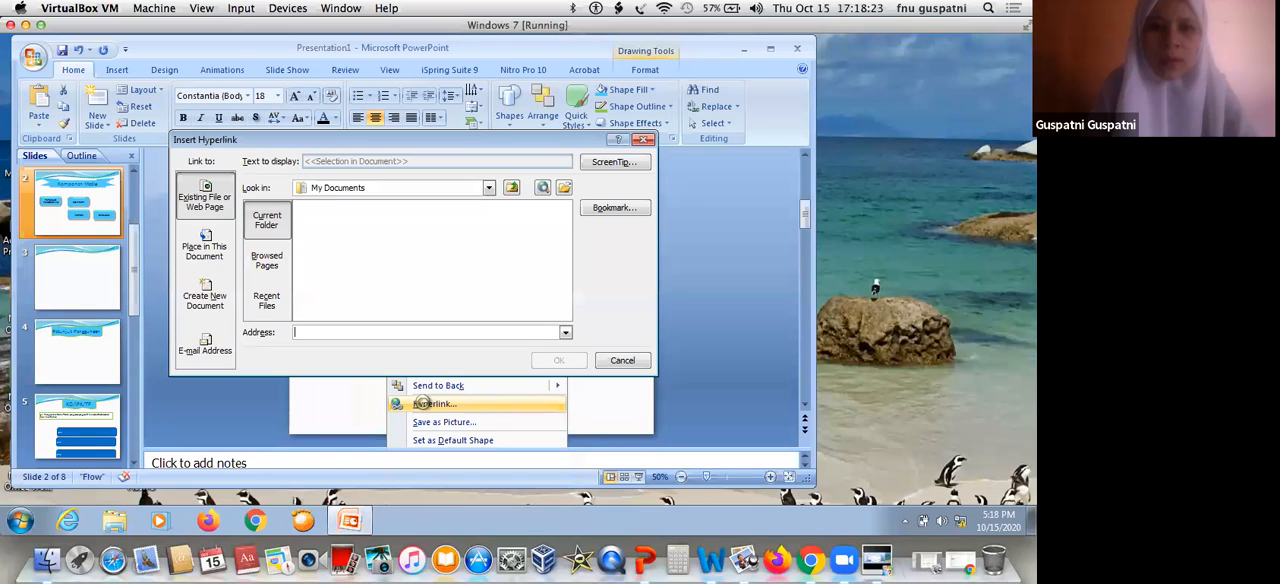
pyautogui.click(213, 257)
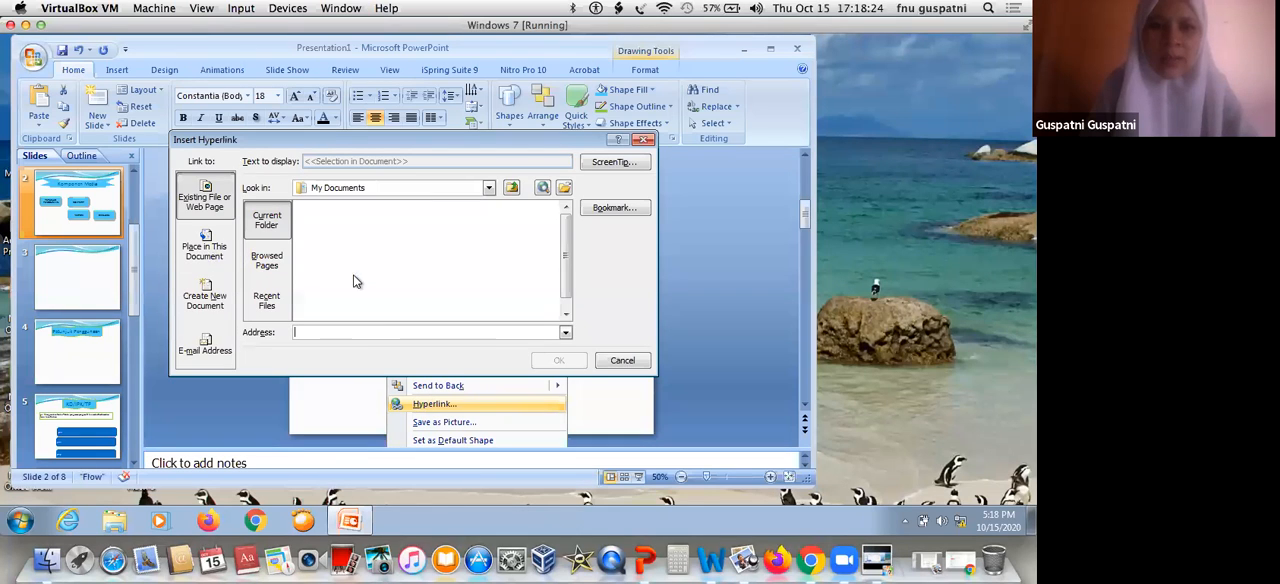
pyautogui.click(300, 284)
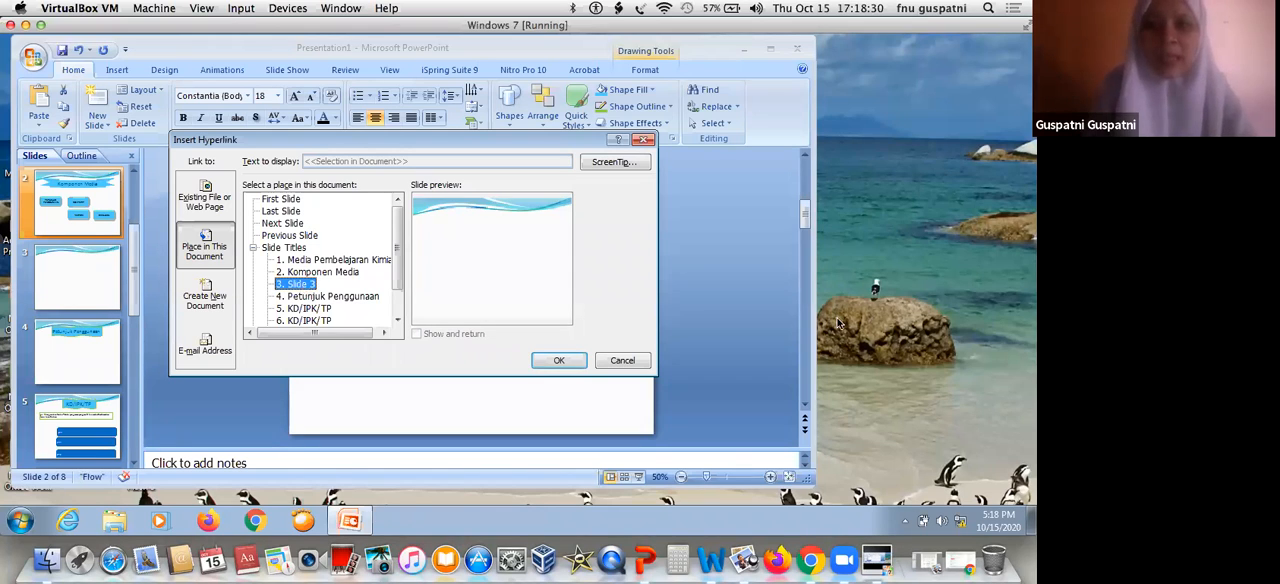
pyautogui.click(620, 361)
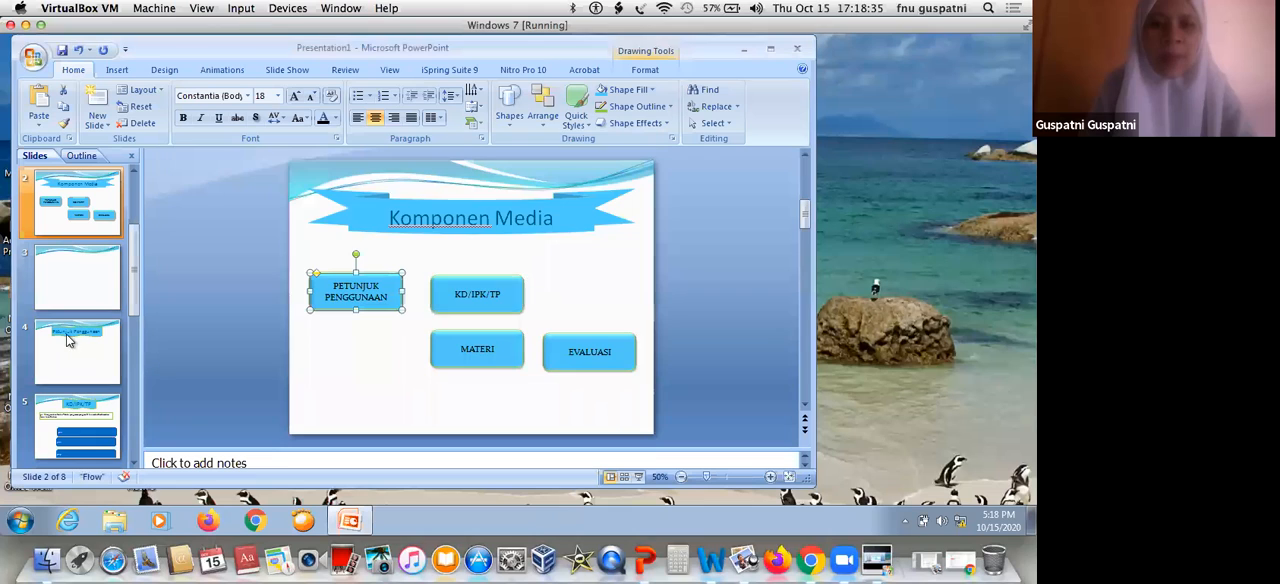
# Insert a new slide after the "Petunjuk Penggunaan" slide, leave its title empty, and return to slide 2
pyautogui.click(86, 372)
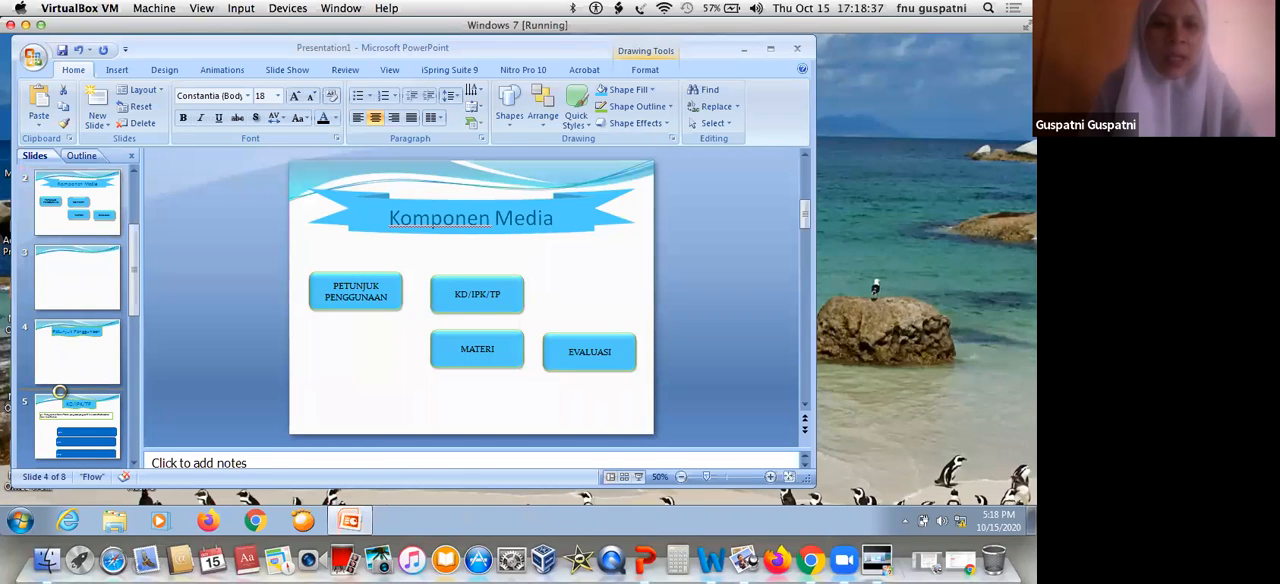
pyautogui.press('Return')
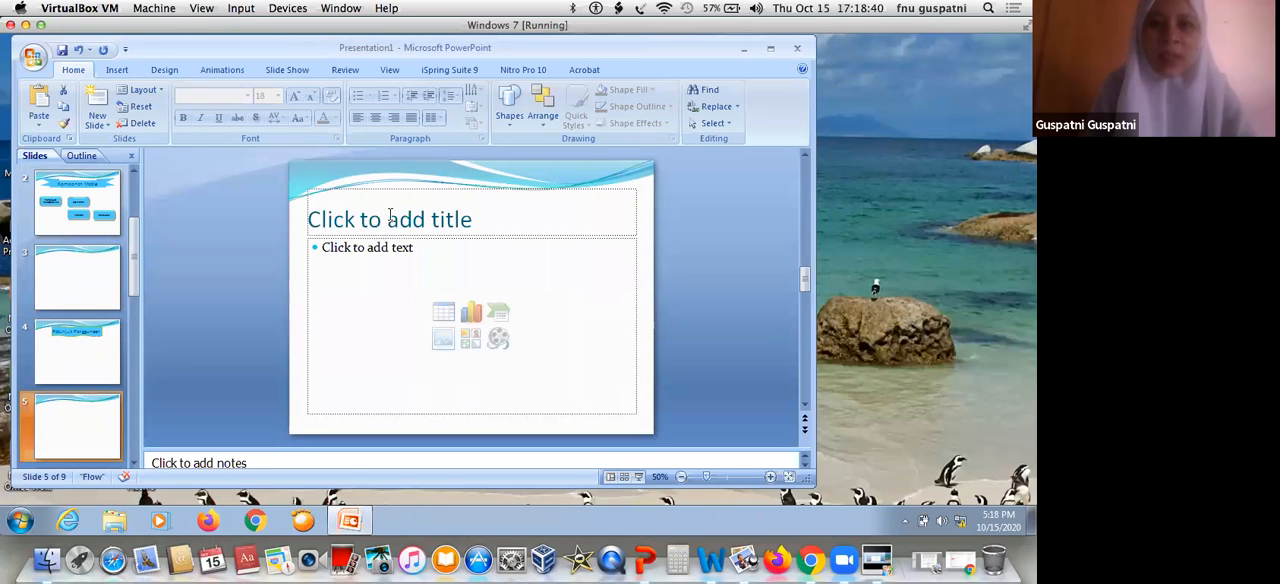
pyautogui.click(390, 214)
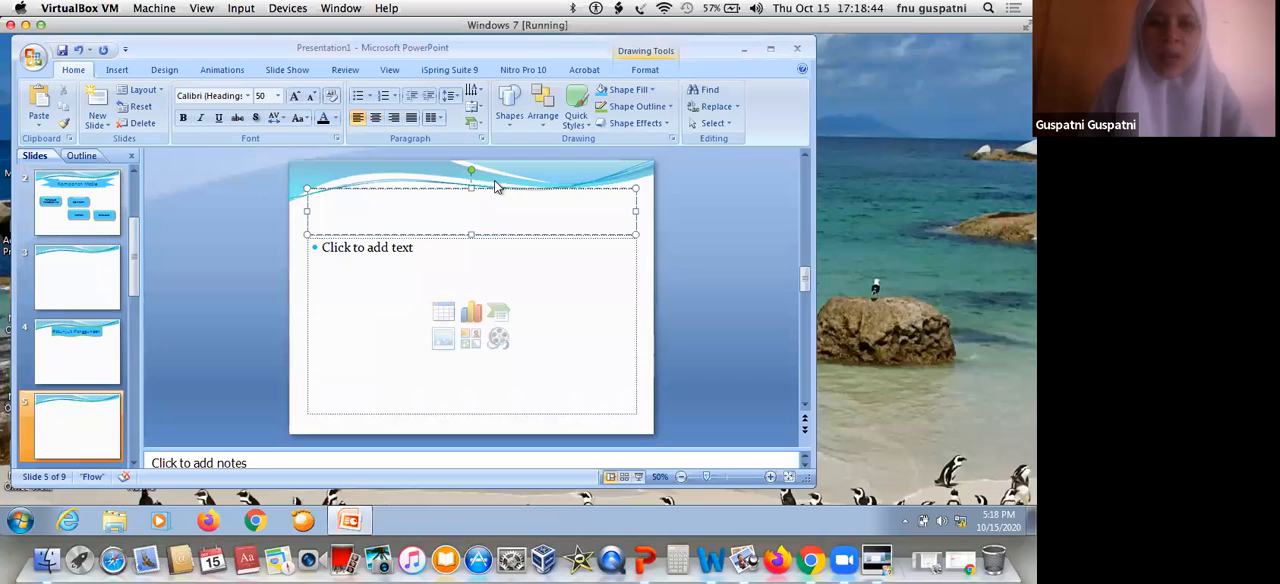
pyautogui.click(85, 210)
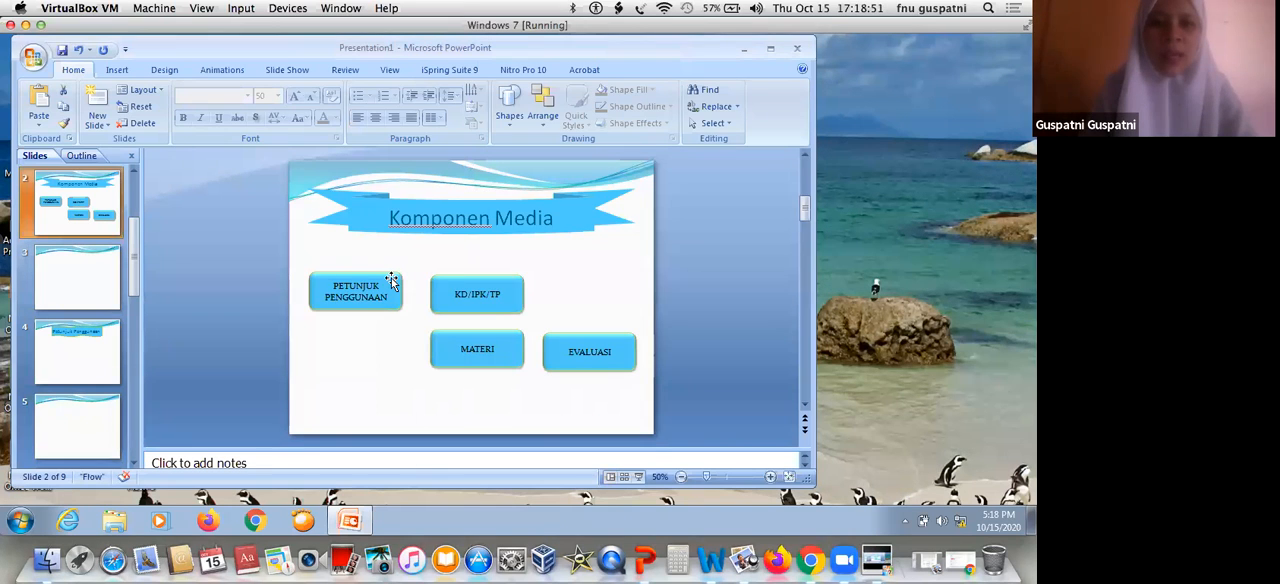
# Hyperlink the "PETUNJUK PENGGUNAAN" button on slide 2 to the slide "4. Petunjuk Penggunaan" in this document
pyautogui.click(391, 282)
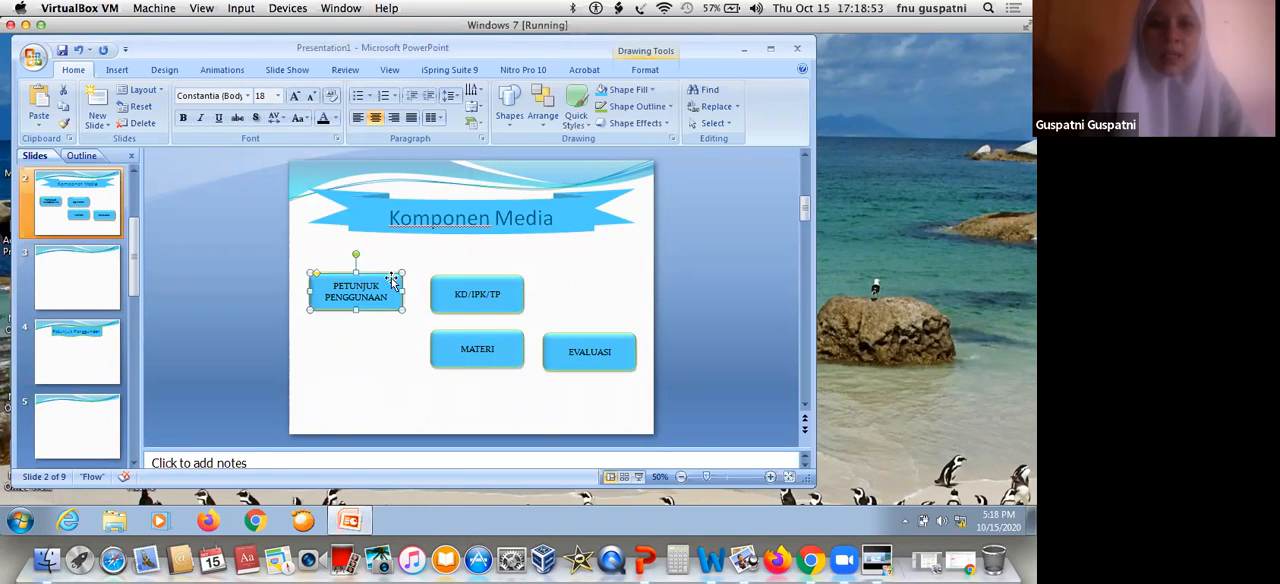
pyautogui.rightClick(392, 279)
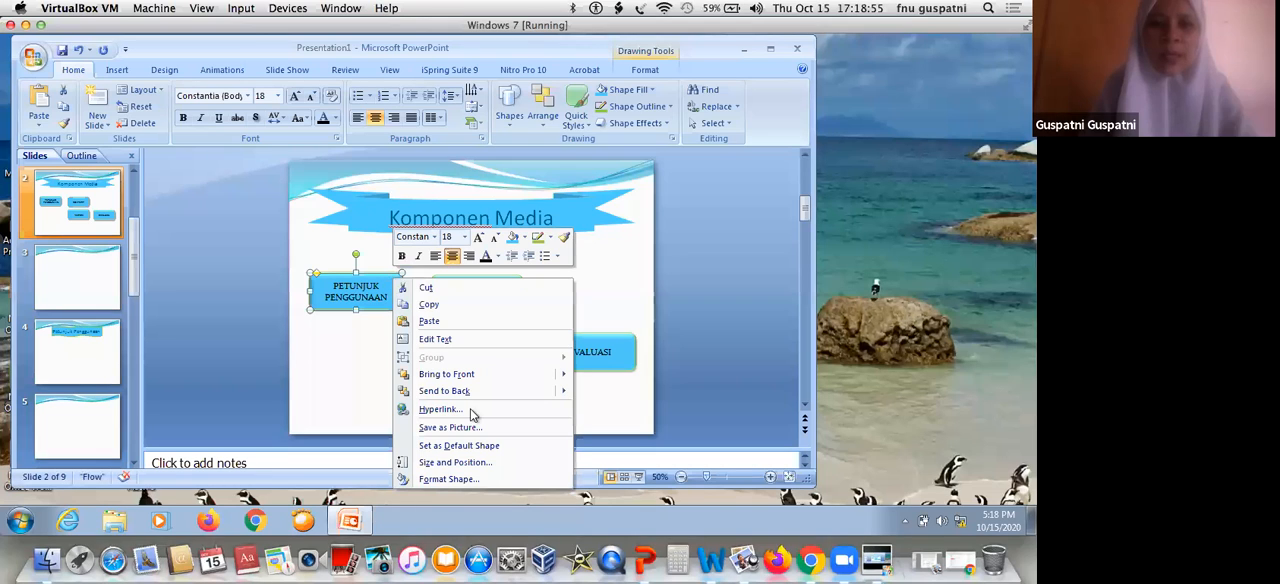
pyautogui.click(469, 410)
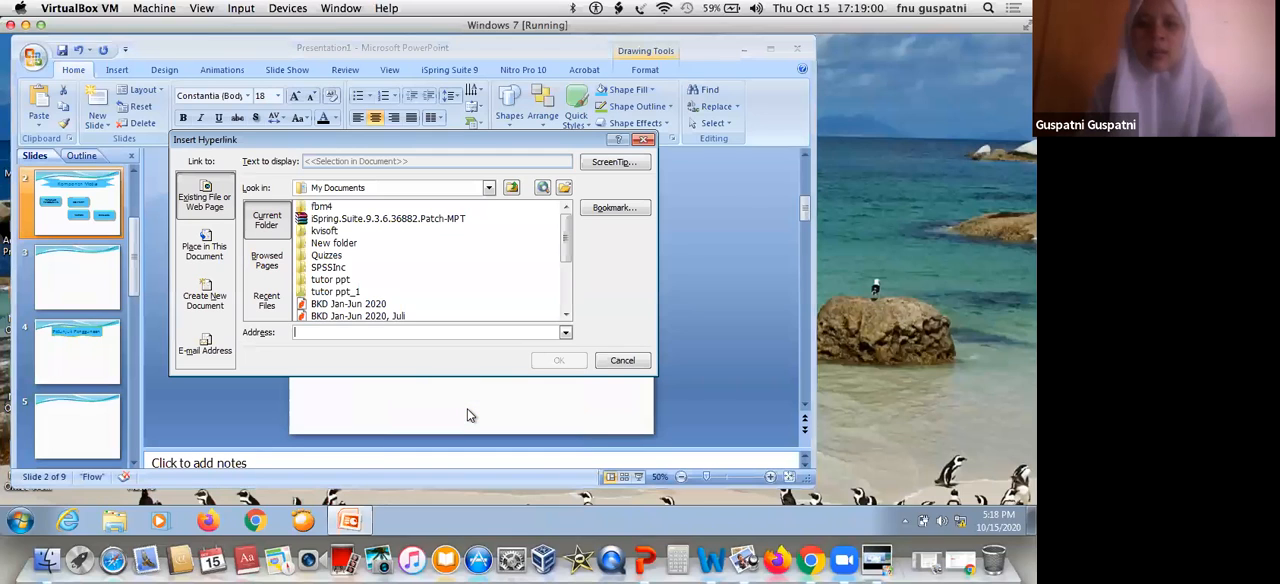
pyautogui.click(211, 256)
pyautogui.click(357, 285)
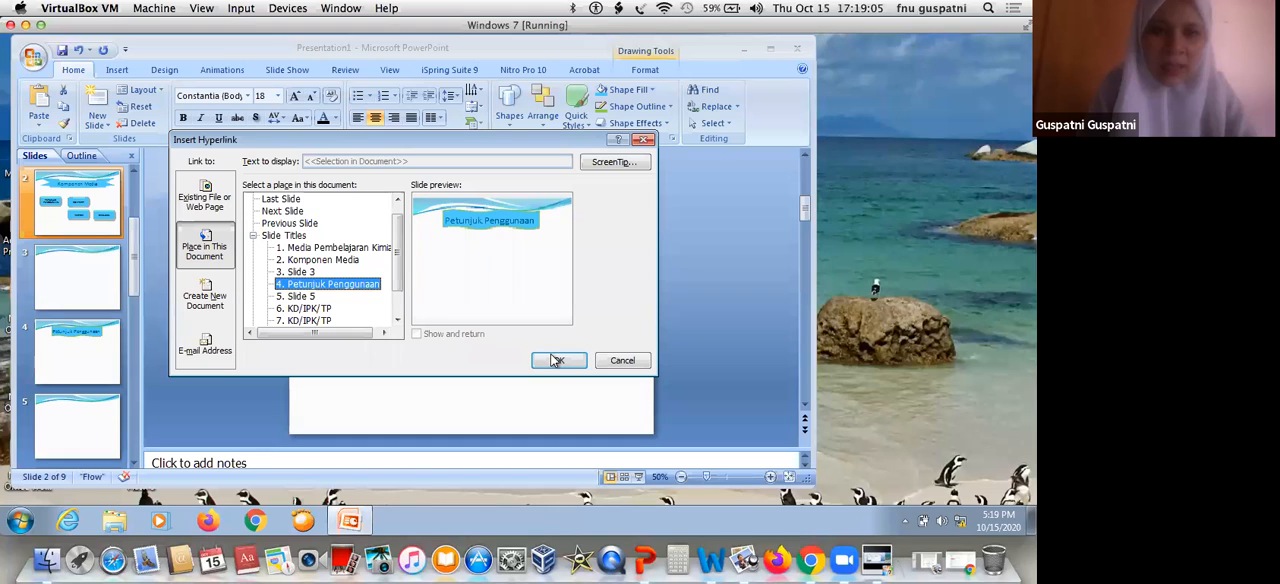
pyautogui.click(557, 360)
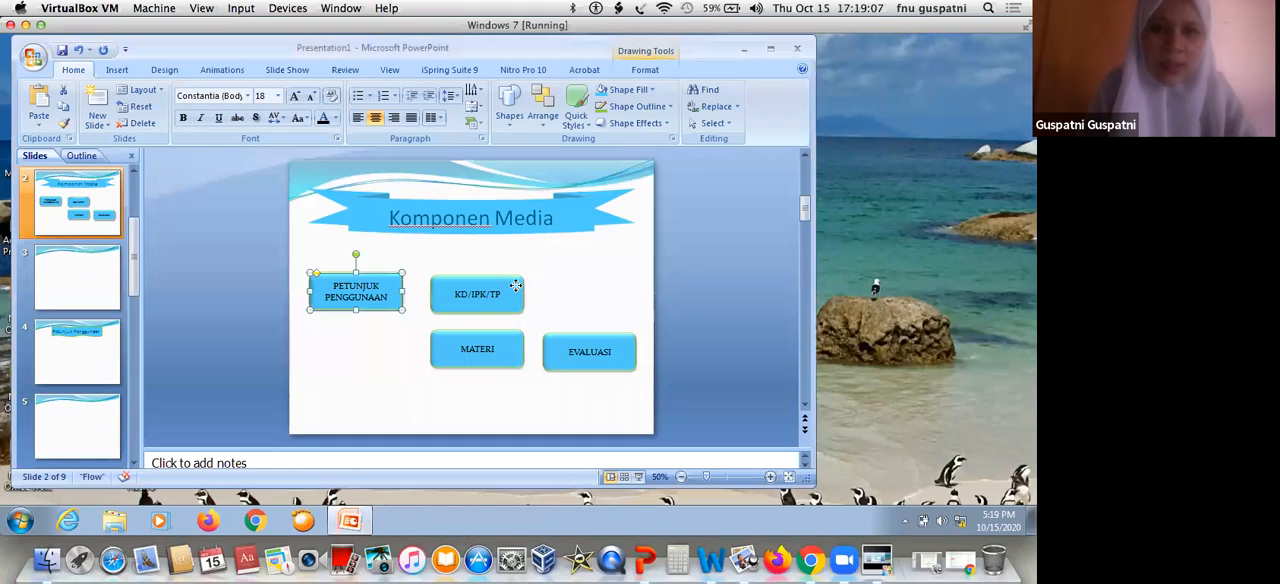
# Hyperlink the "KD/IPK/TP" button on slide 2 to the slide "6. KD/IPK/TP" in this document
pyautogui.click(515, 289)
pyautogui.rightClick(517, 289)
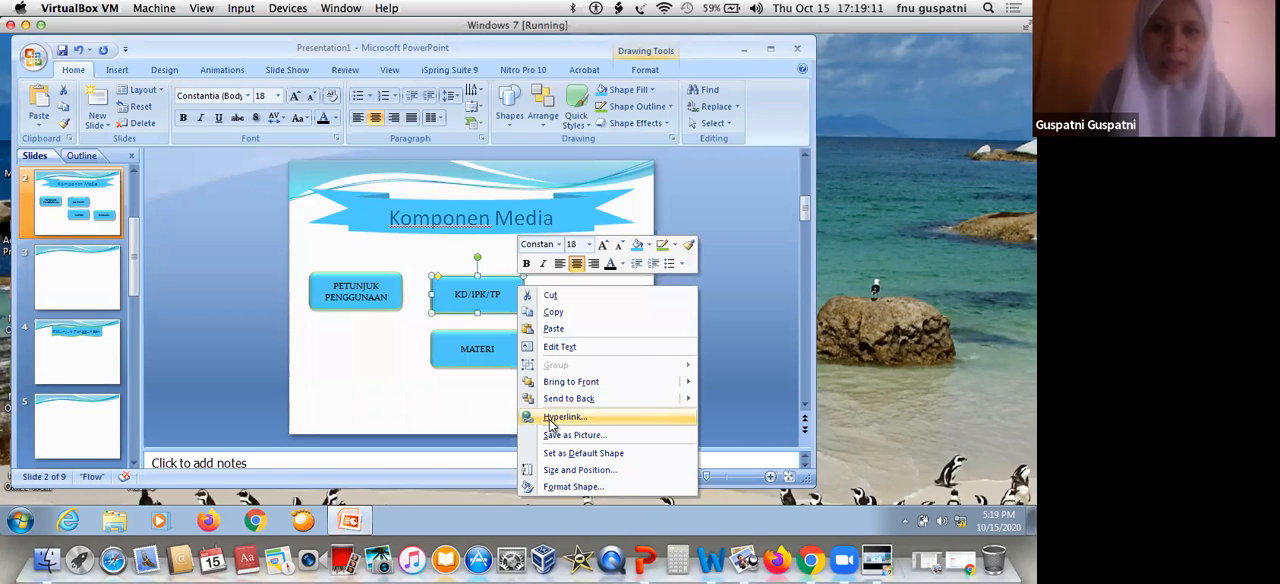
pyautogui.click(551, 421)
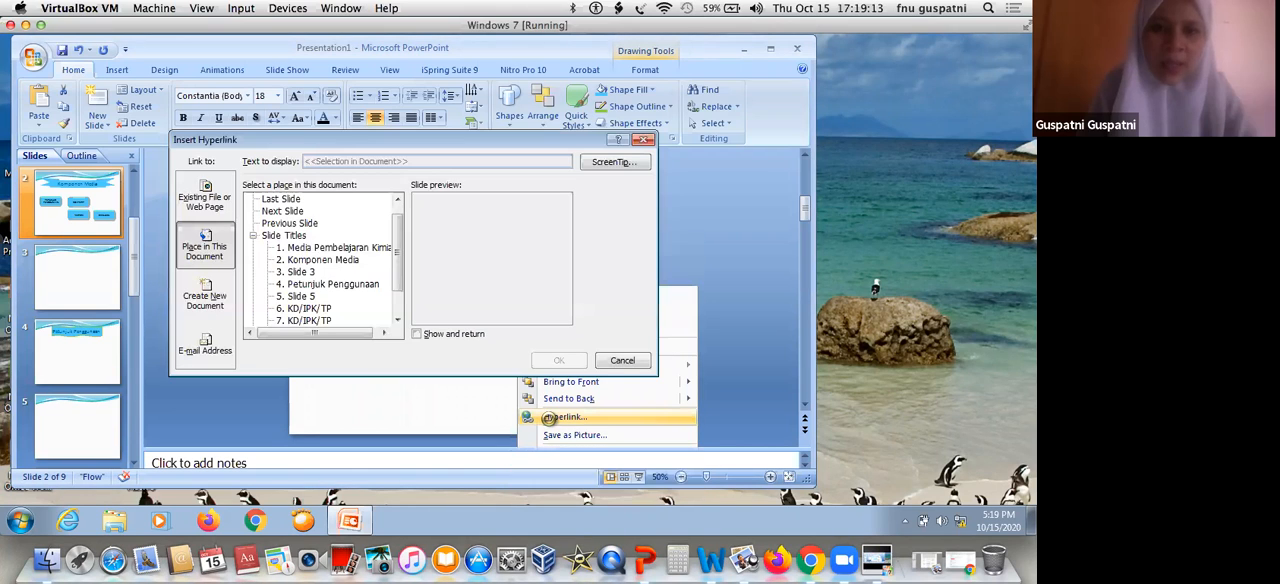
pyautogui.click(316, 309)
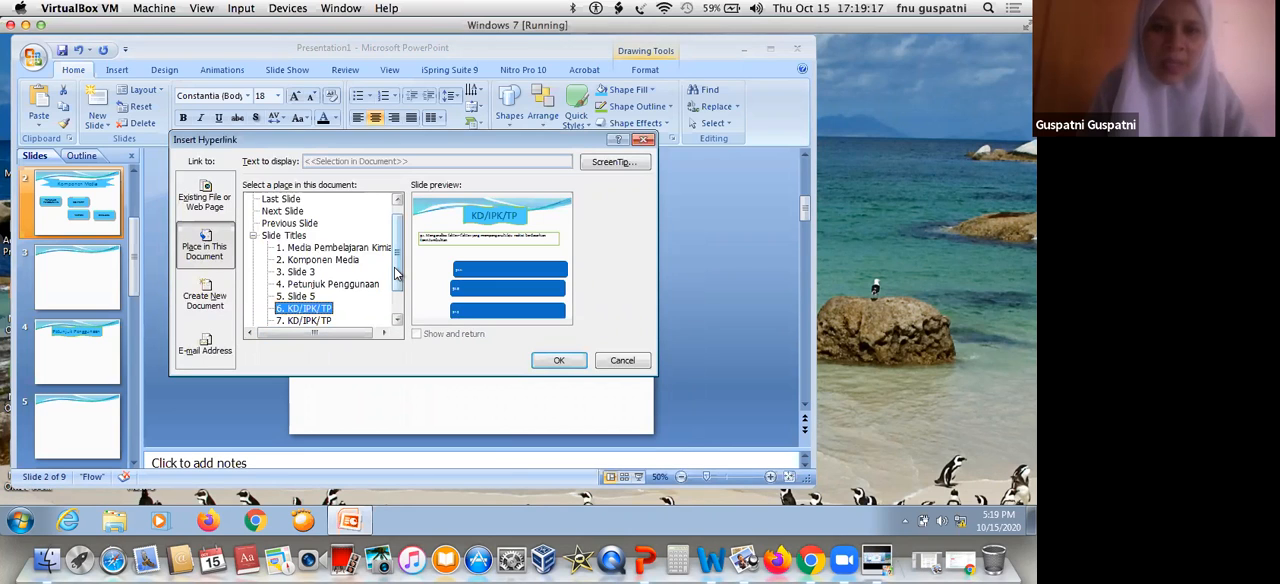
pyautogui.scroll(-1, 317, 297)
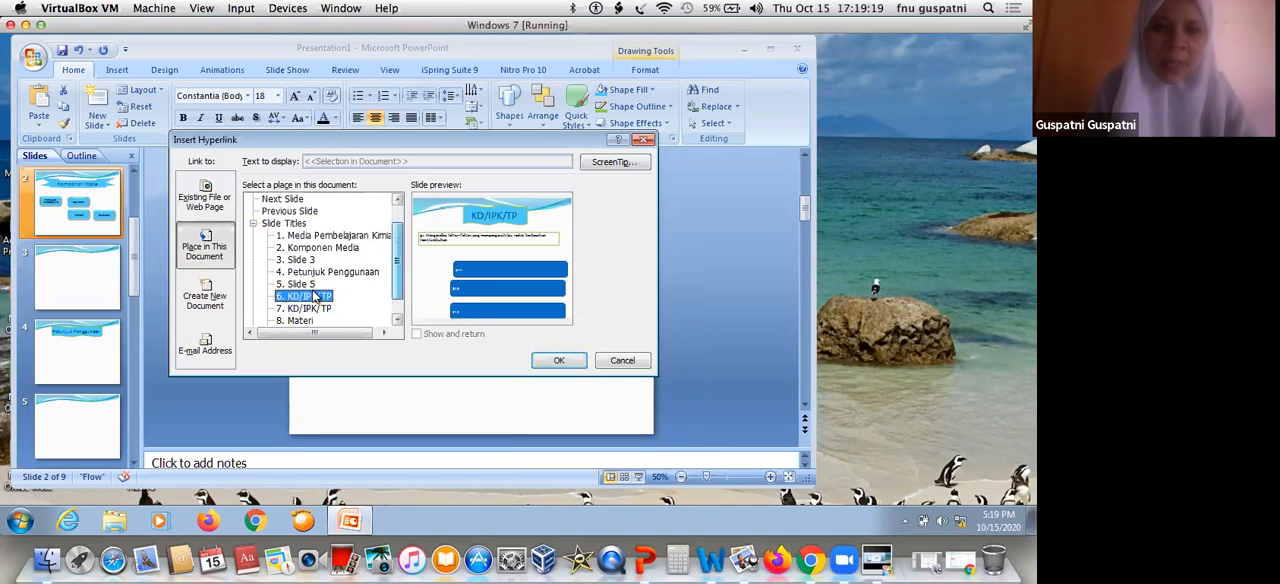
pyautogui.click(562, 360)
# Hyperlink the "MATERI" button on slide 2 to the slide "8. Materi" in this document
pyautogui.click(503, 345)
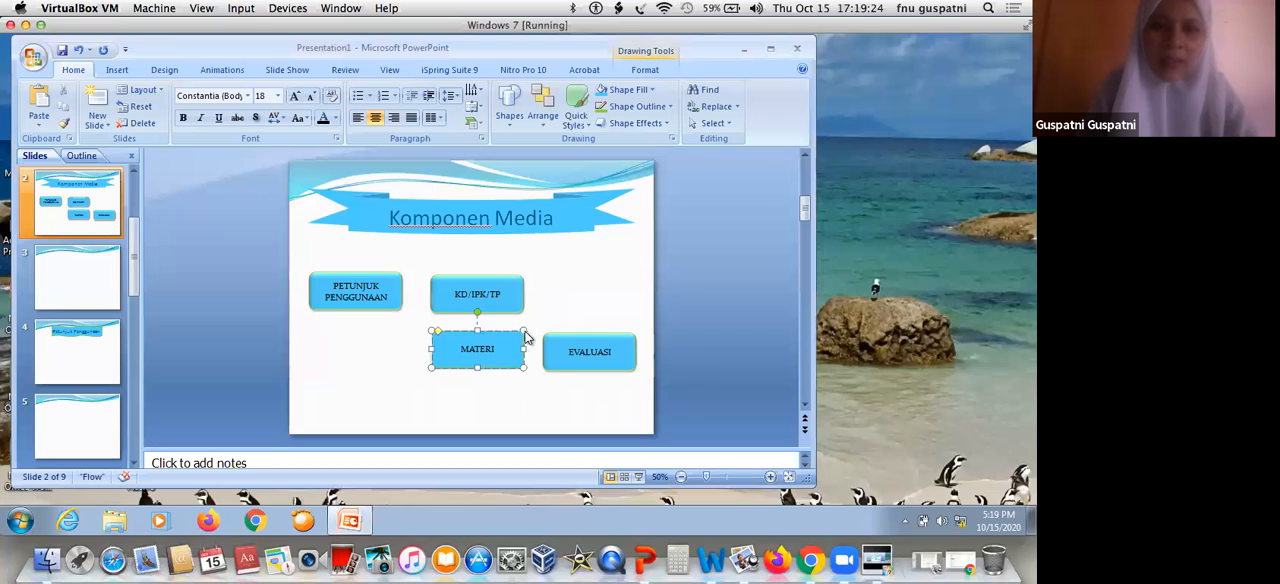
pyautogui.rightClick(527, 338)
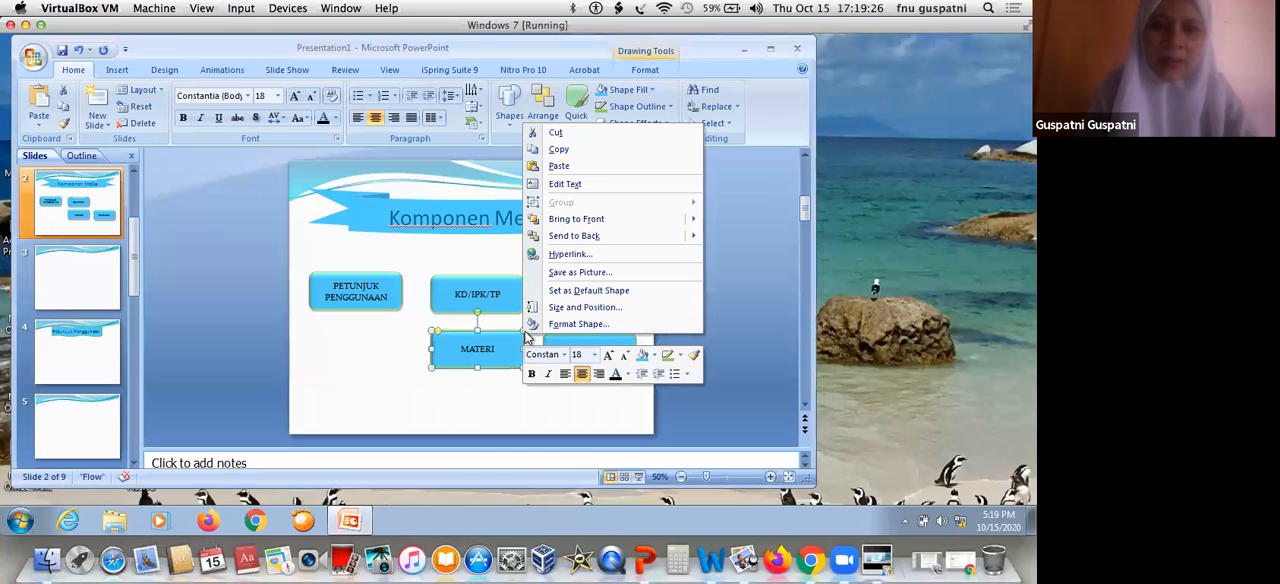
pyautogui.click(568, 254)
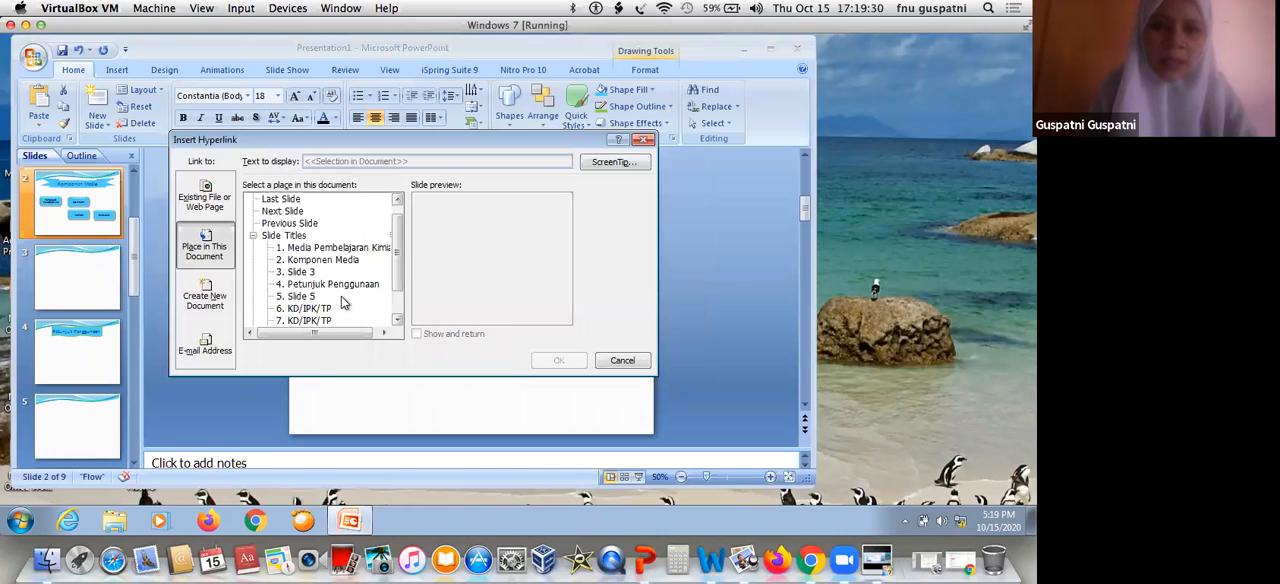
pyautogui.scroll(-1, 344, 300)
pyautogui.click(300, 296)
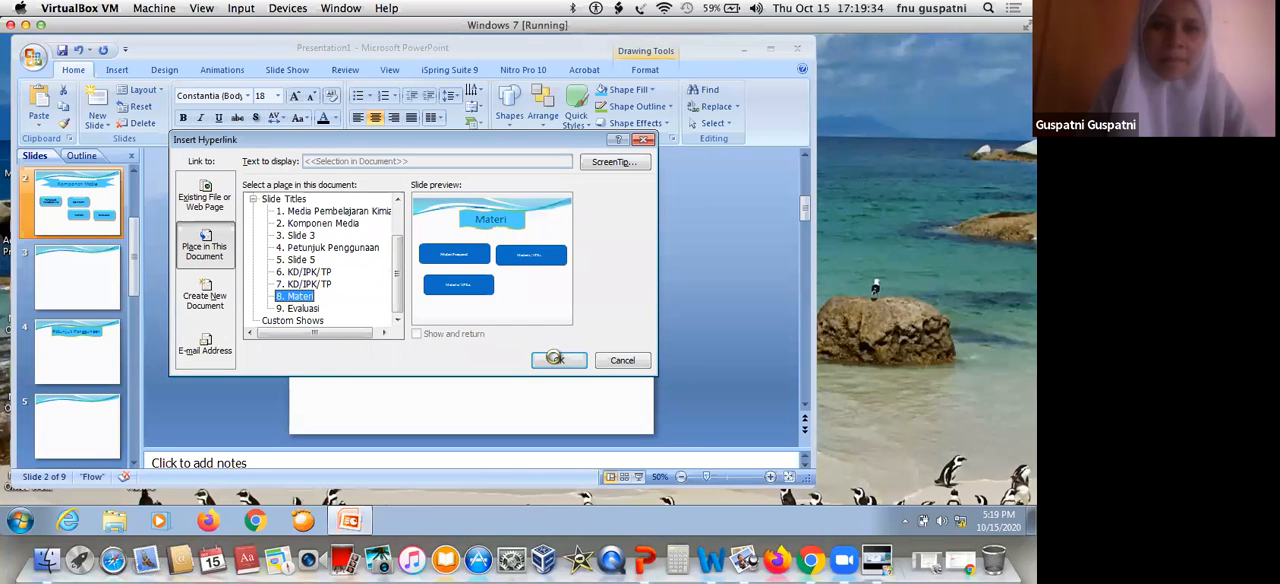
pyautogui.click(558, 362)
# Hyperlink the "EVALUASI" button on slide 2 to the slide "9. Evaluasi" in this document
pyautogui.press('Escape')
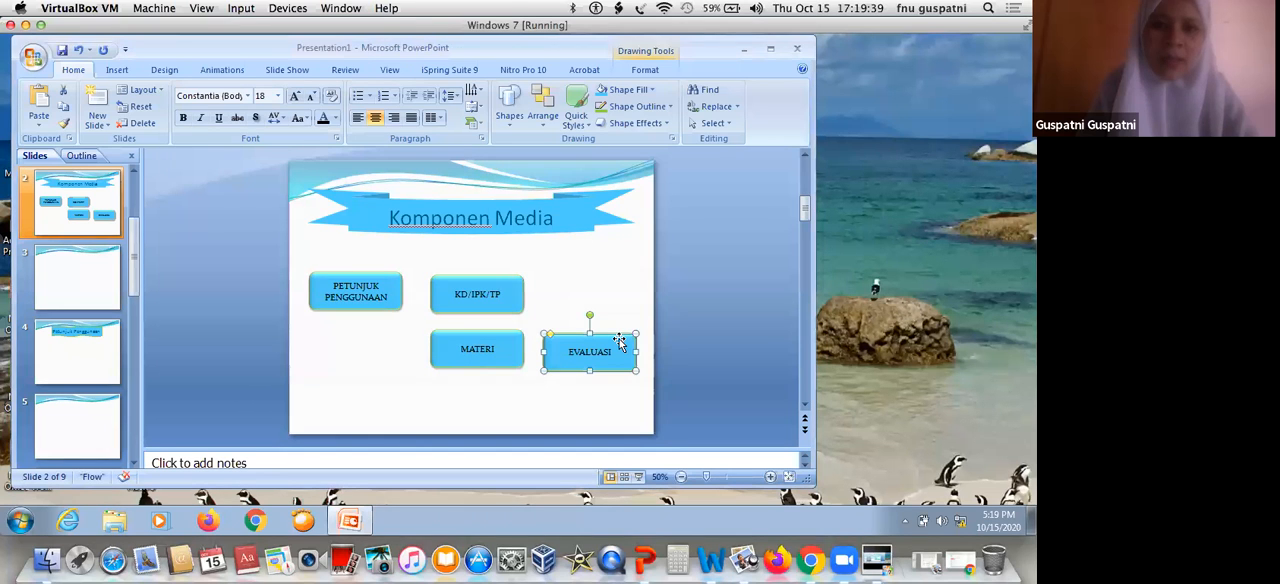
pyautogui.rightClick(620, 345)
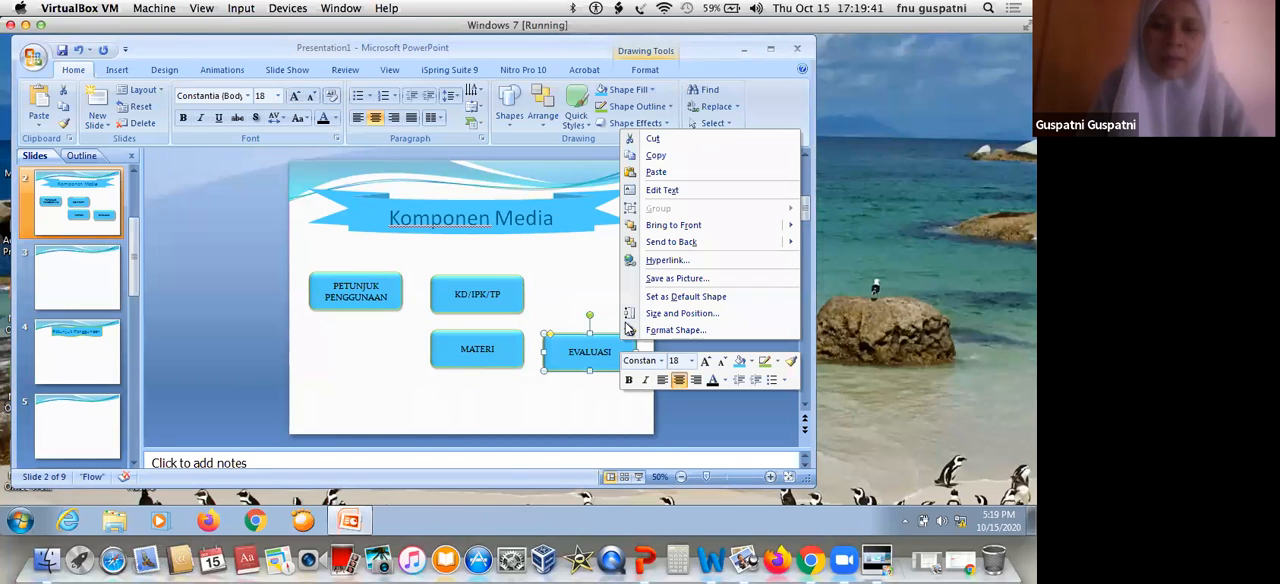
pyautogui.click(650, 260)
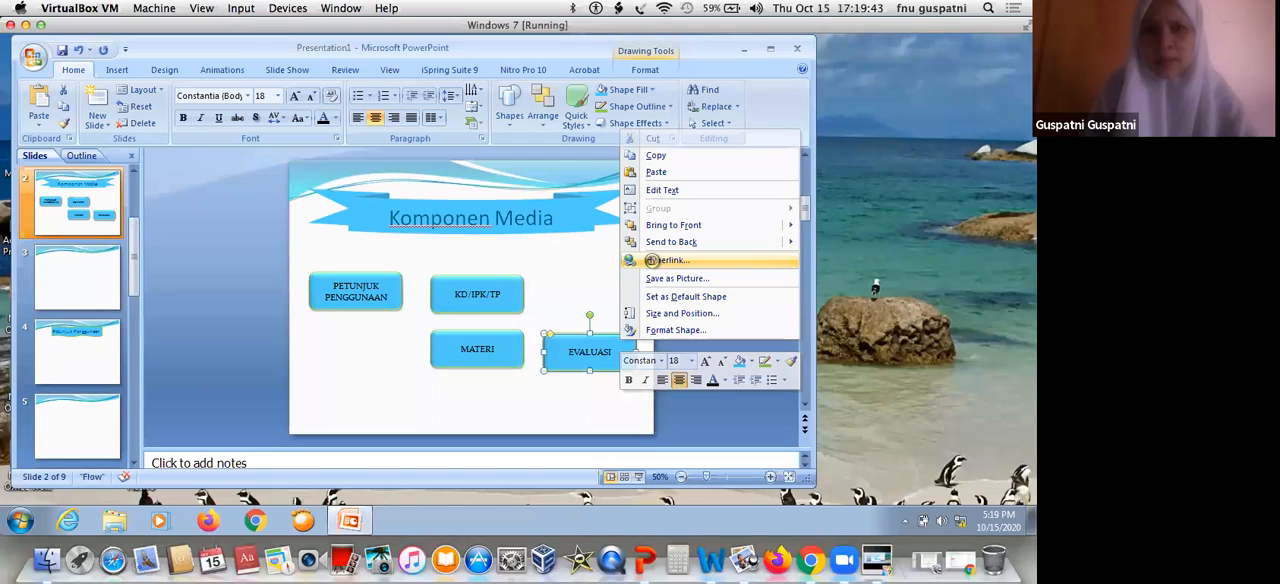
pyautogui.click(398, 319)
pyautogui.click(398, 319)
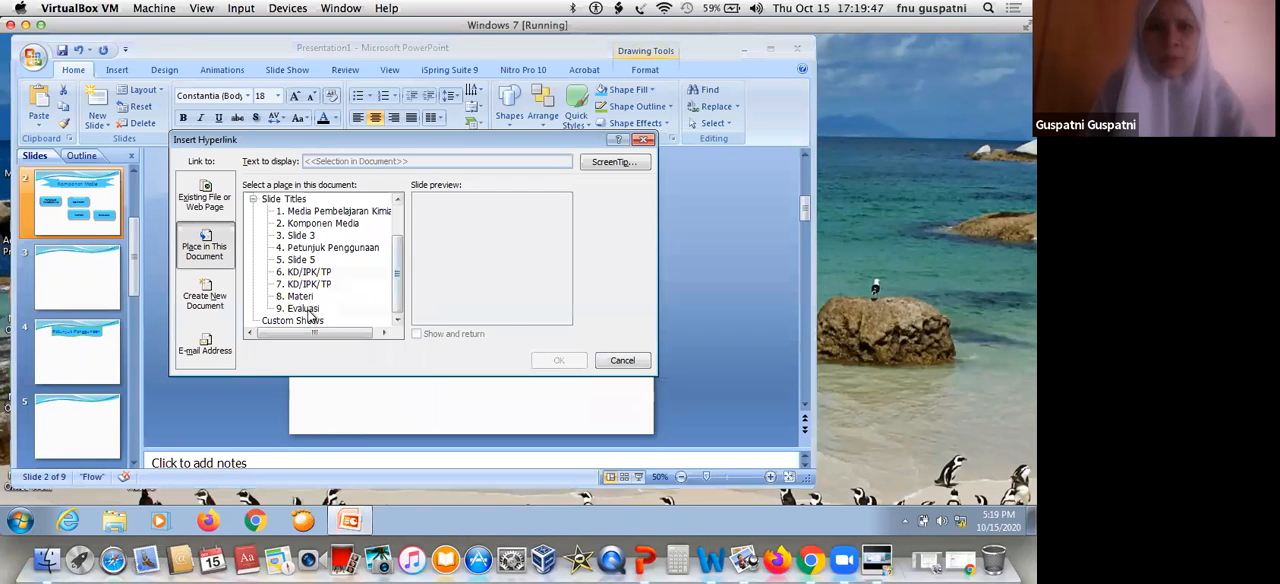
pyautogui.click(565, 360)
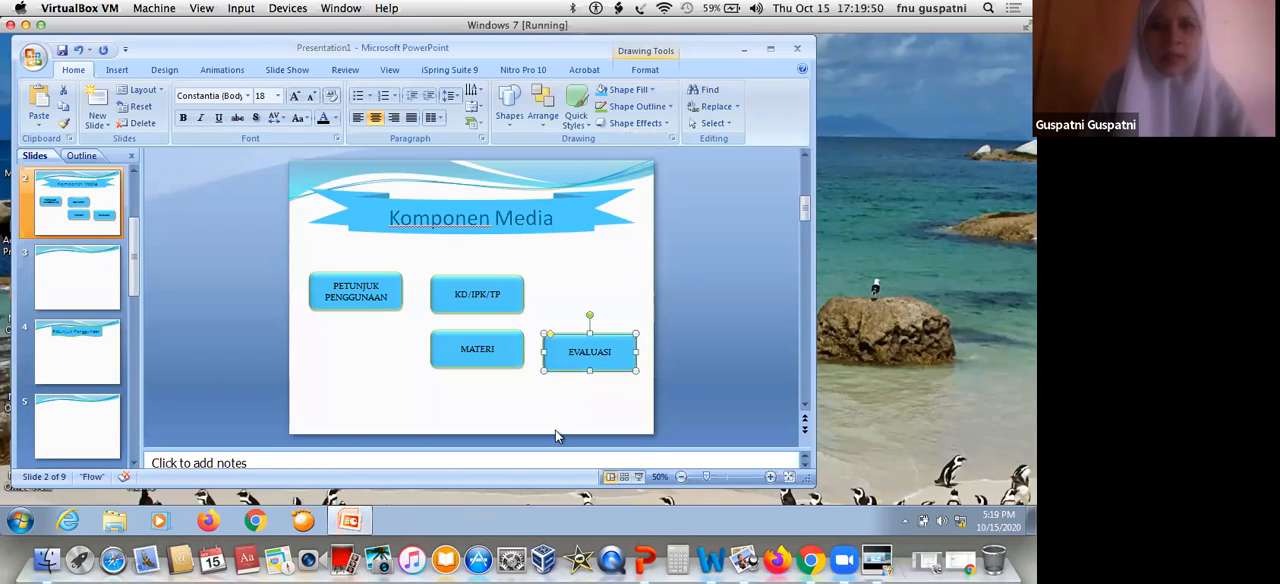
# Run the slide show from slide 2, test the "MATERI" button's link, and return to editing on the Materi slide
pyautogui.click(639, 478)
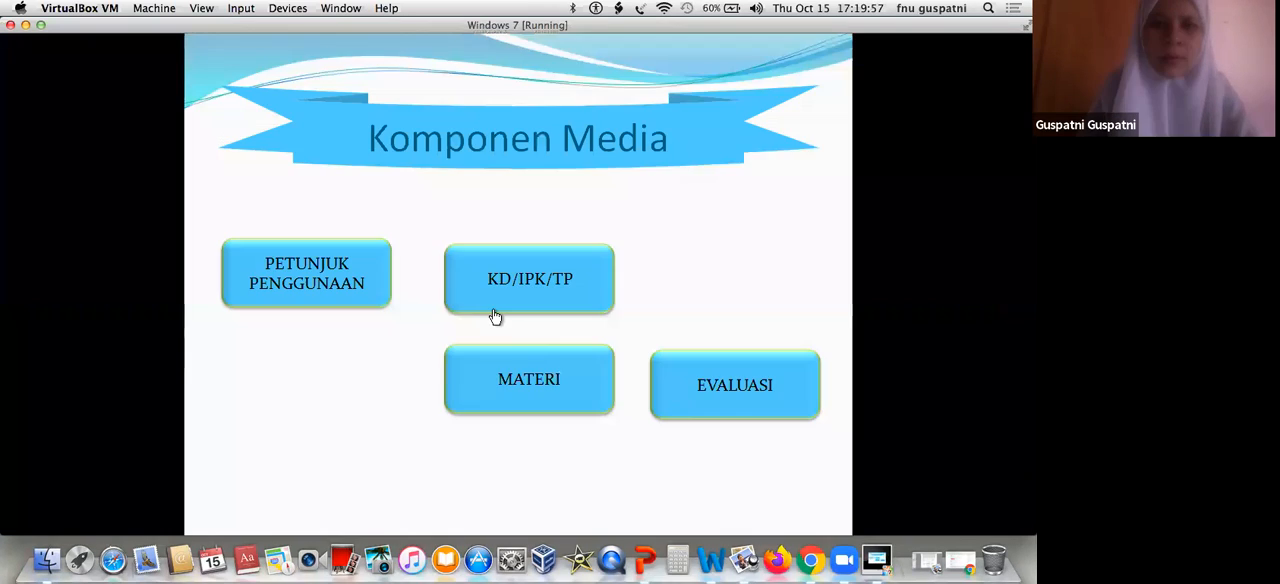
pyautogui.click(534, 385)
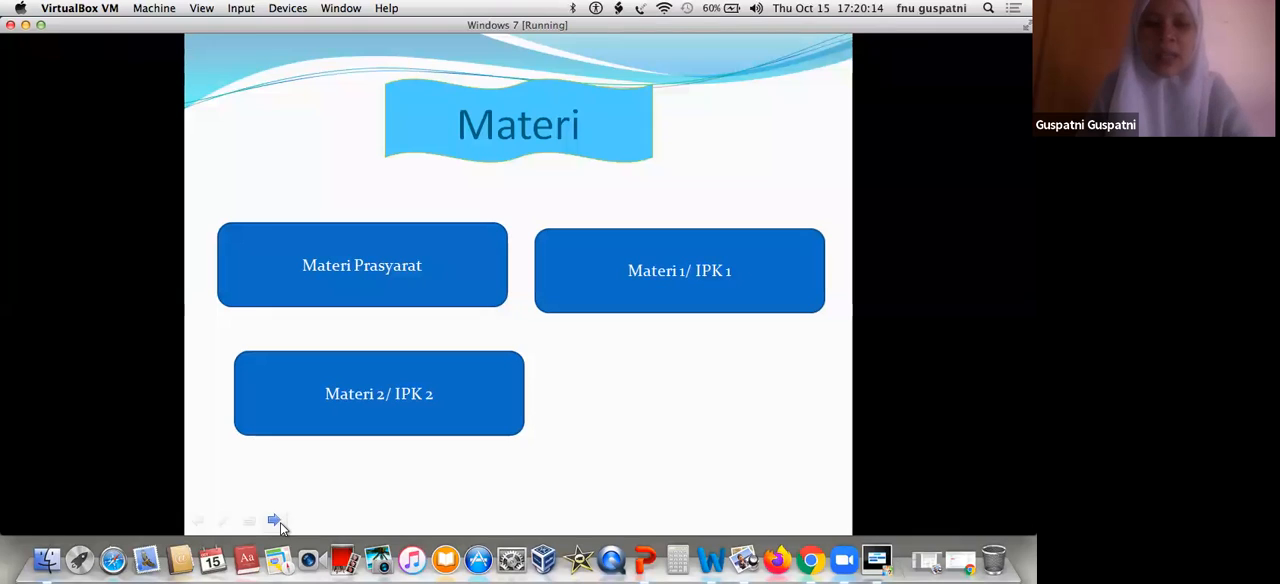
pyautogui.click(280, 522)
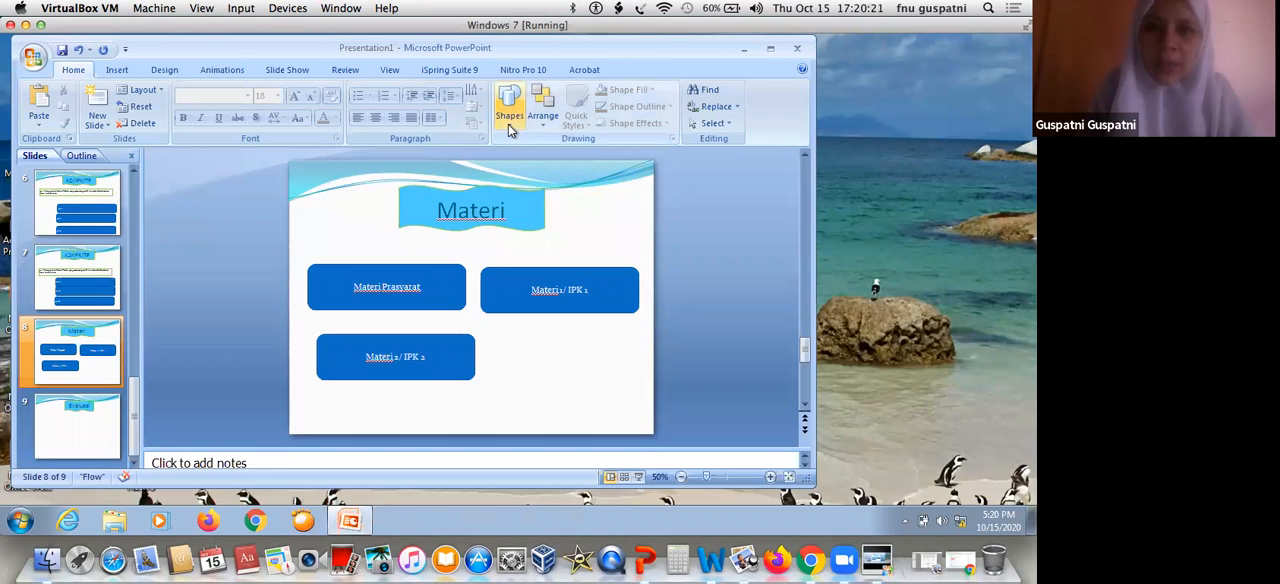
# Draw a small Beginning action button in the upper-left corner of the "Materi" slide
pyautogui.click(510, 118)
pyautogui.scroll(-2, 535, 367)
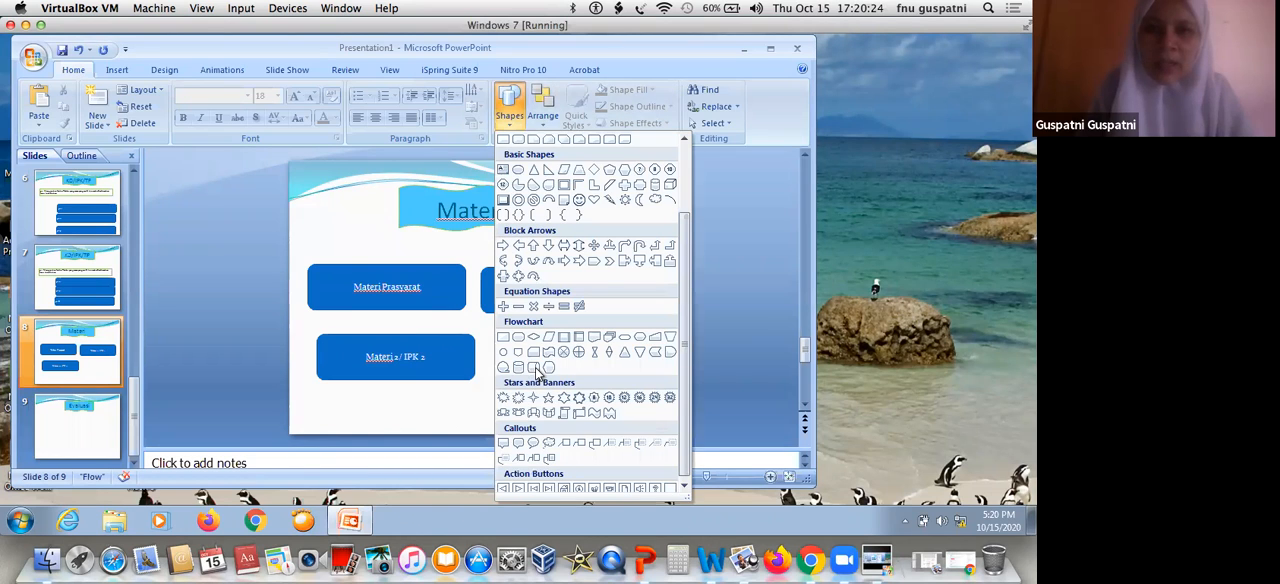
pyautogui.scroll(-1, 518, 445)
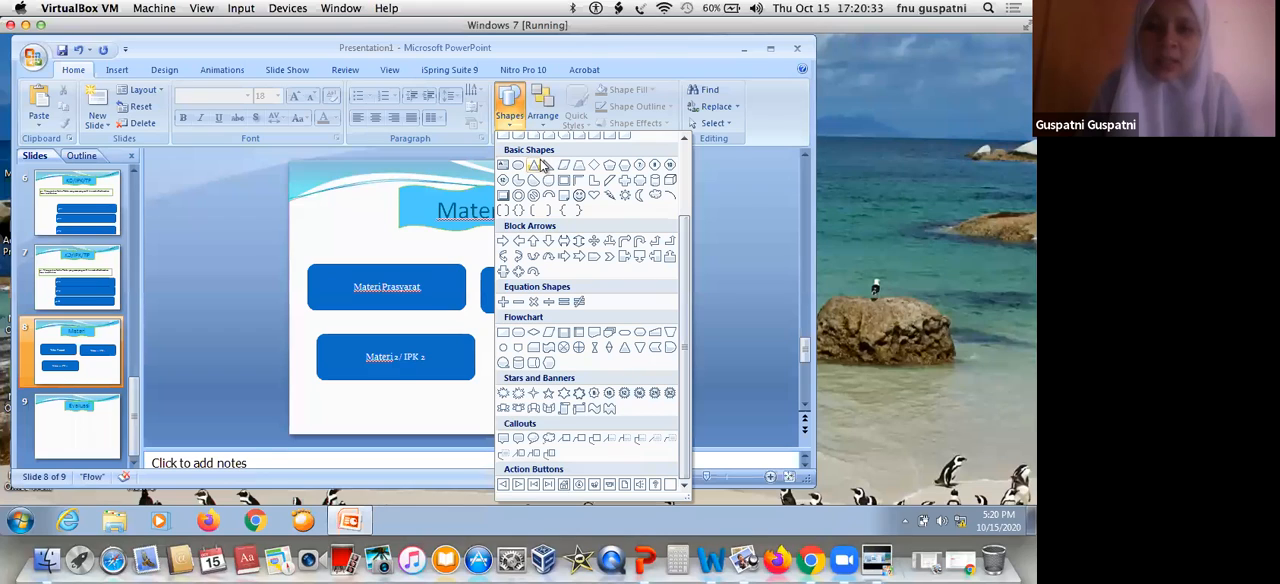
pyautogui.click(534, 486)
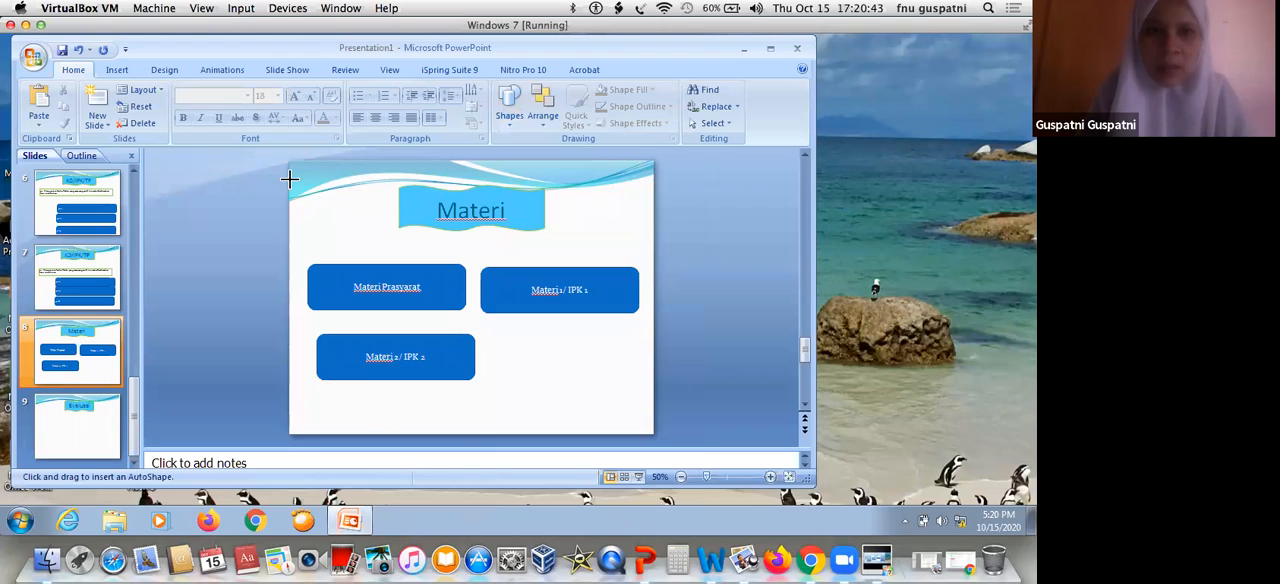
pyautogui.moveTo(311, 160); pyautogui.dragTo(290, 181)
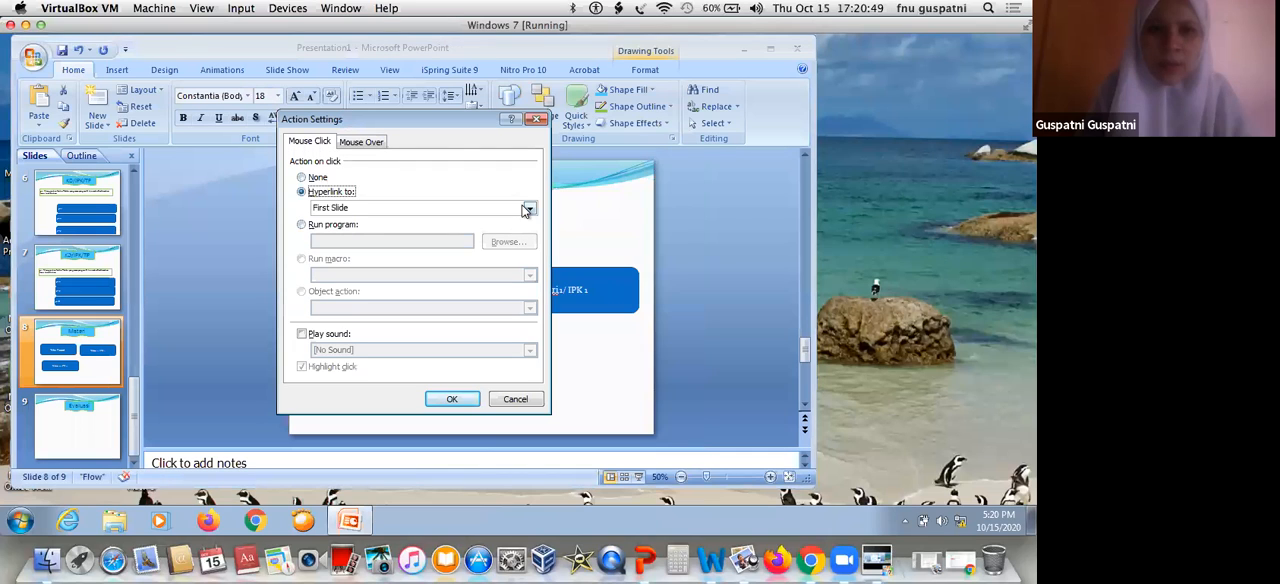
# Set the new action button to hyperlink to the slide "2. Komponen Media"
pyautogui.click(482, 212)
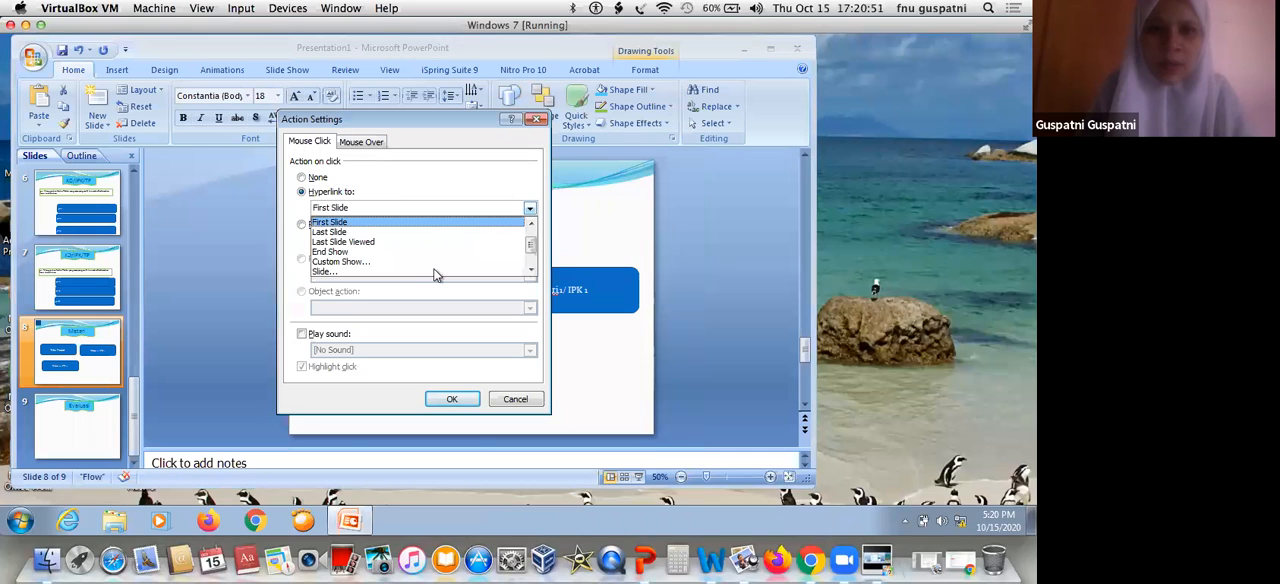
pyautogui.click(436, 271)
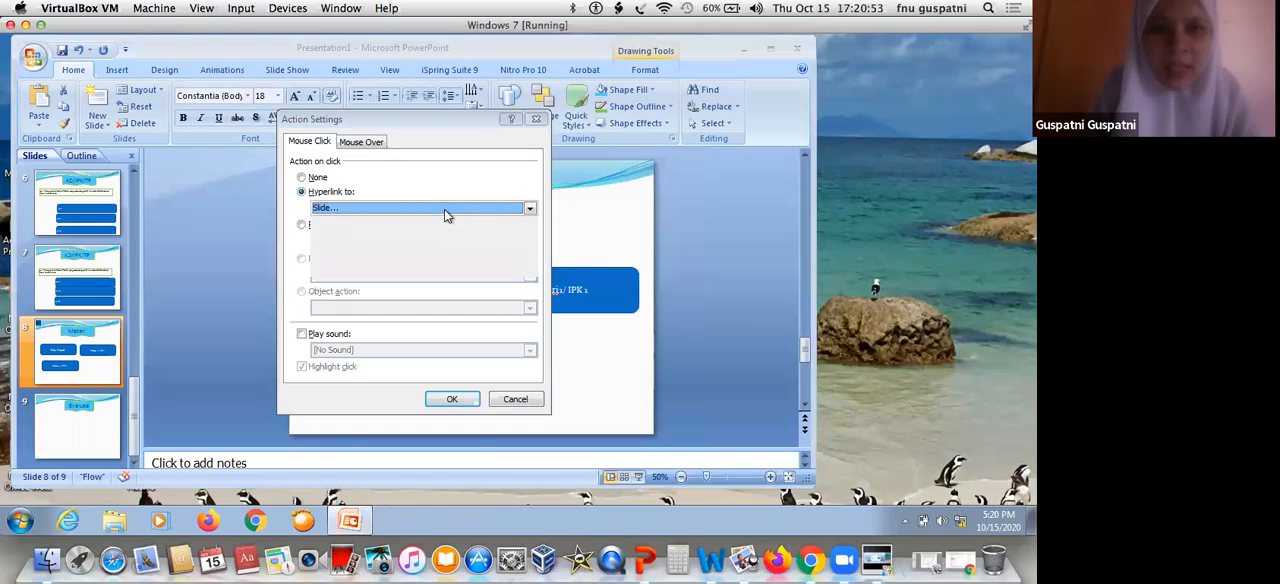
pyautogui.click(350, 147)
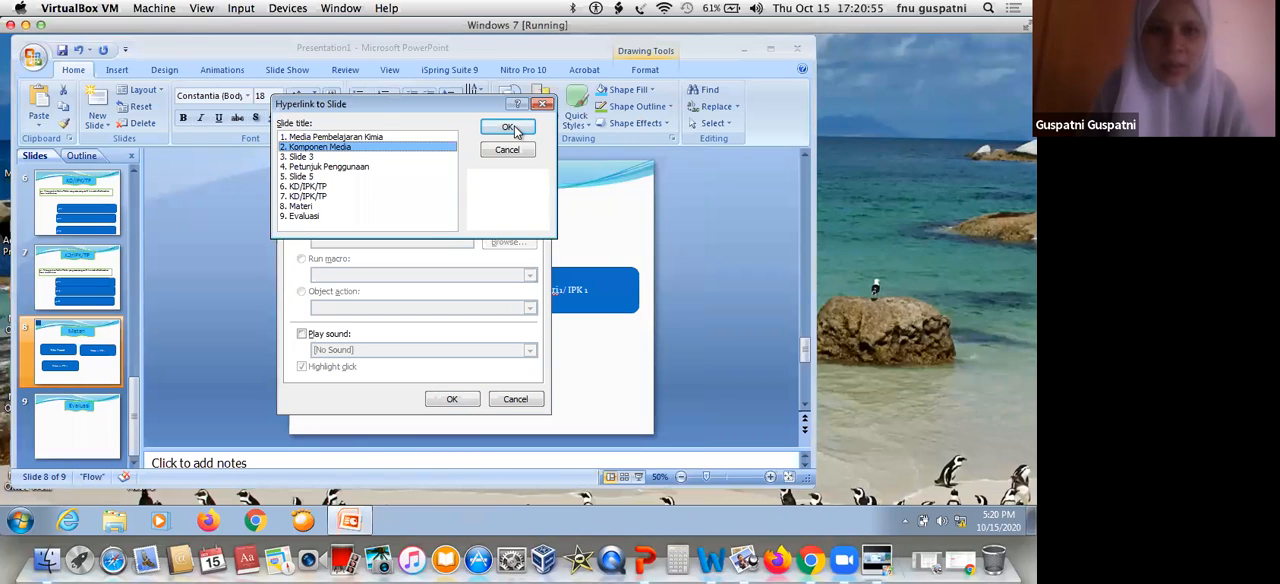
pyautogui.click(512, 129)
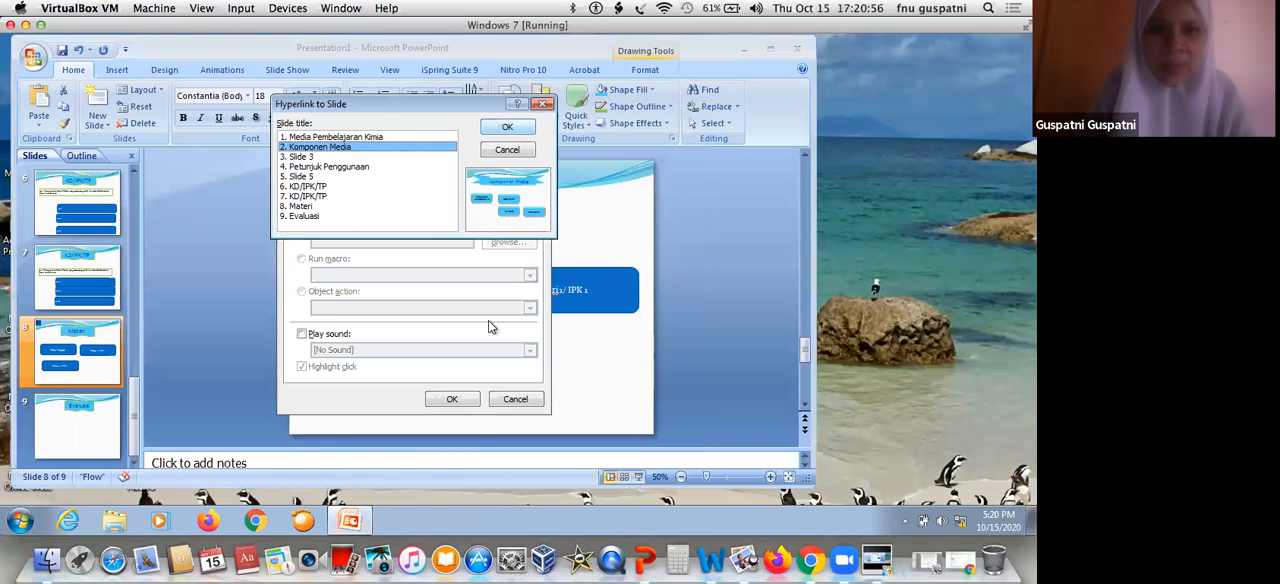
pyautogui.click(462, 404)
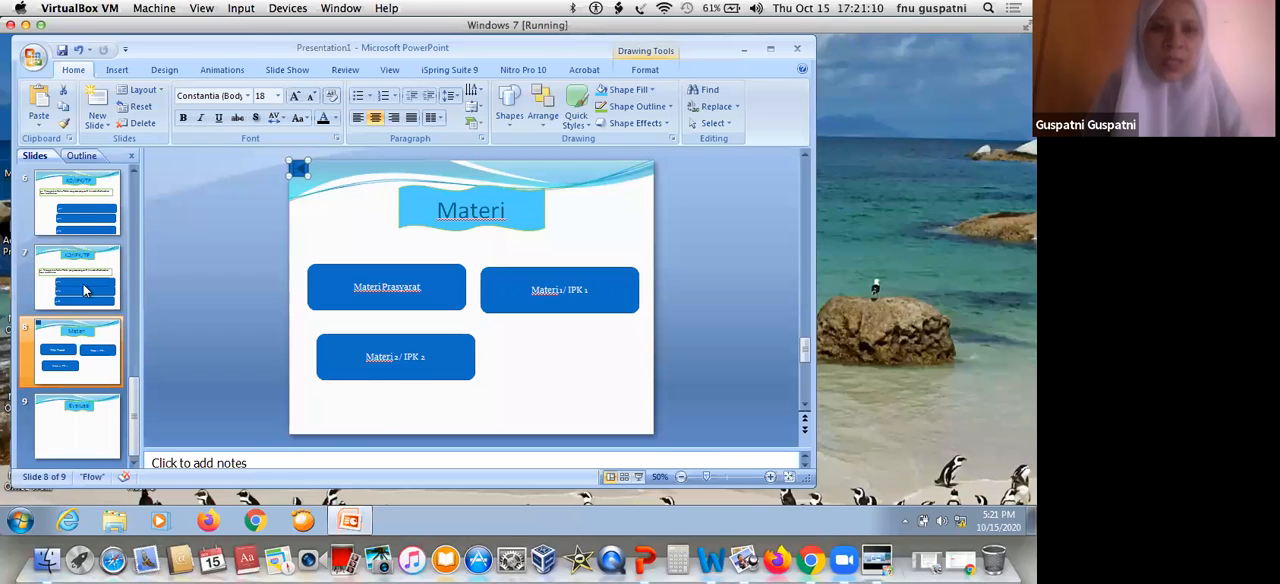
# Paste copies of the action button onto both "KD/IPK/TP" slides and the "Evaluasi" slide
pyautogui.click(80, 218)
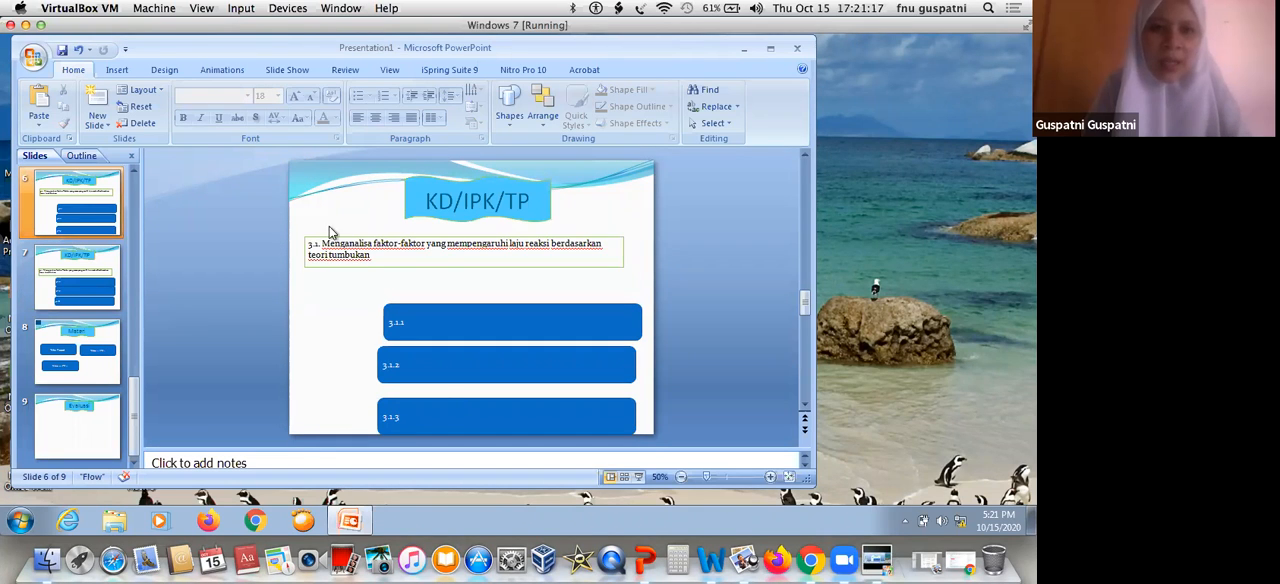
pyautogui.hotkey('ctrl', 'v')
pyautogui.click(68, 425)
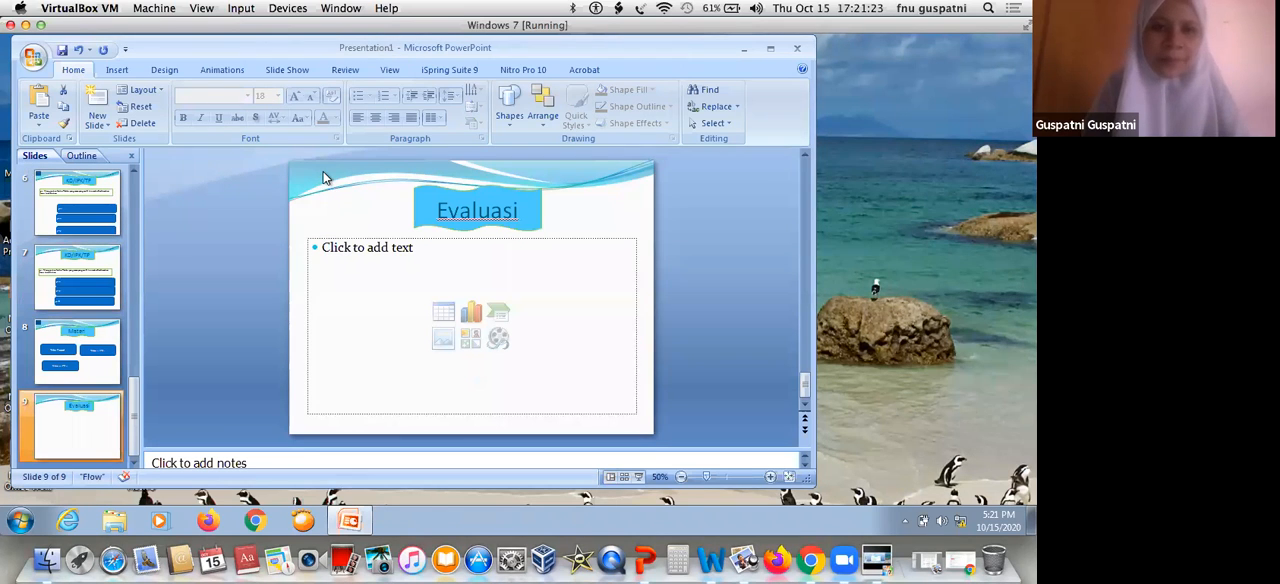
pyautogui.hotkey('ctrl', 'v')
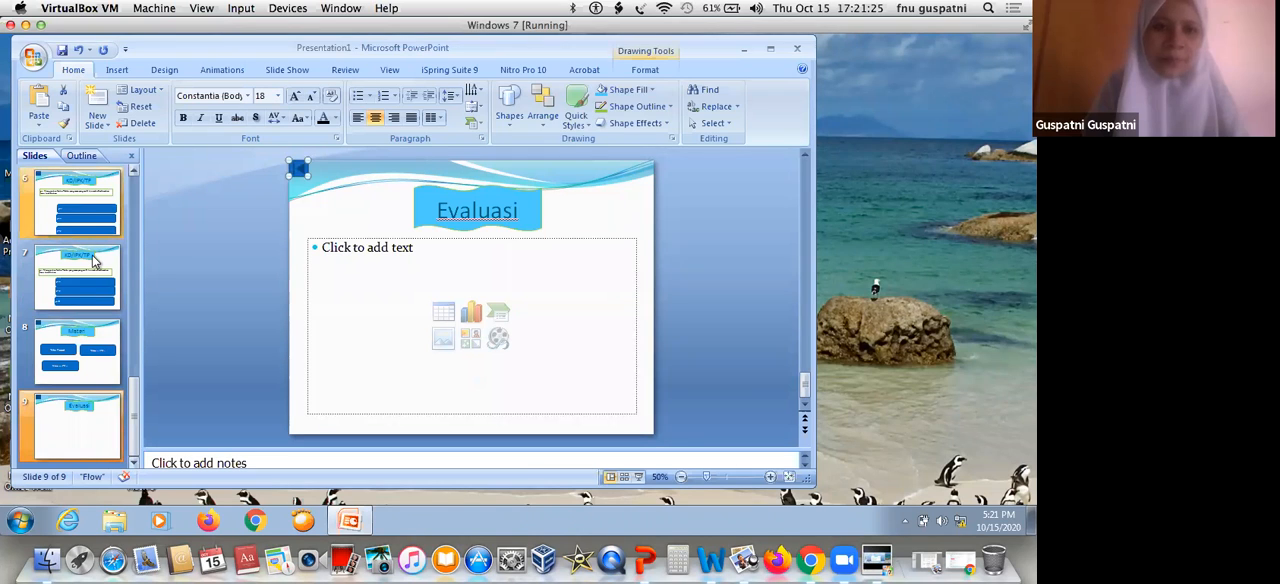
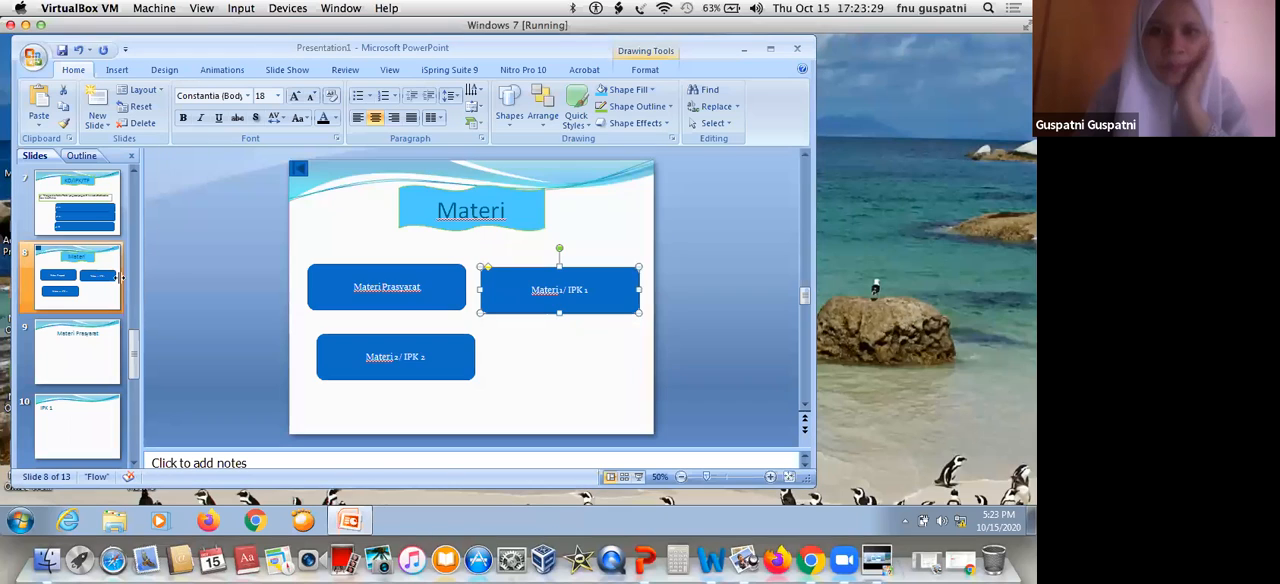
# On the first "KD/IPK/TP" slide, move the "3.1.1" button up, closer to the competency text box
pyautogui.click(85, 225)
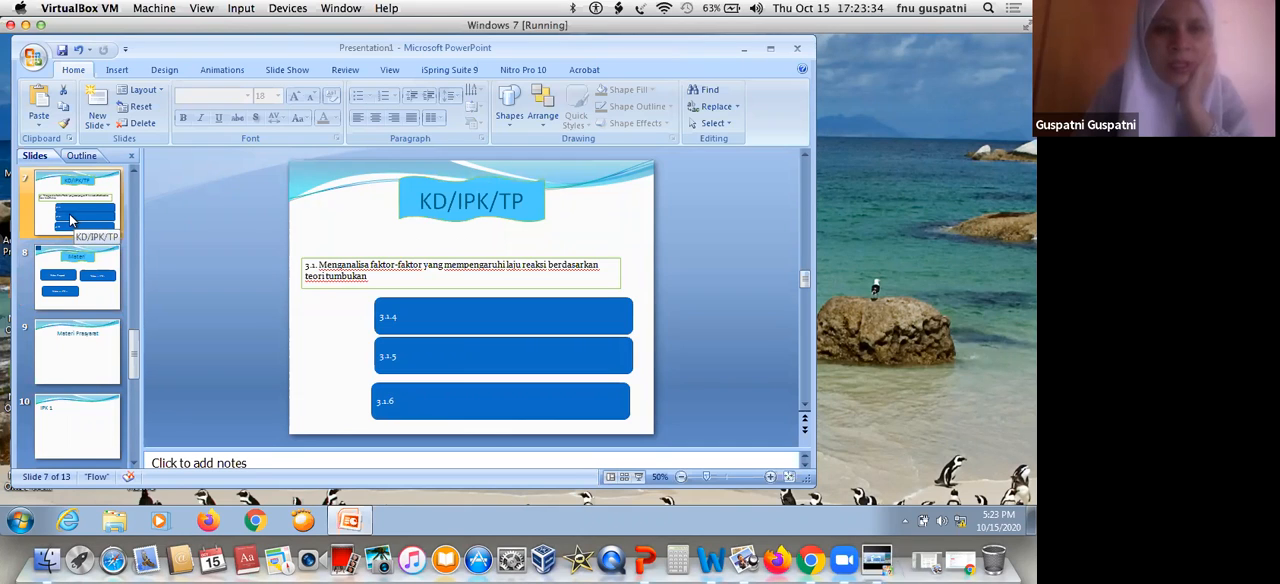
pyautogui.click(133, 169)
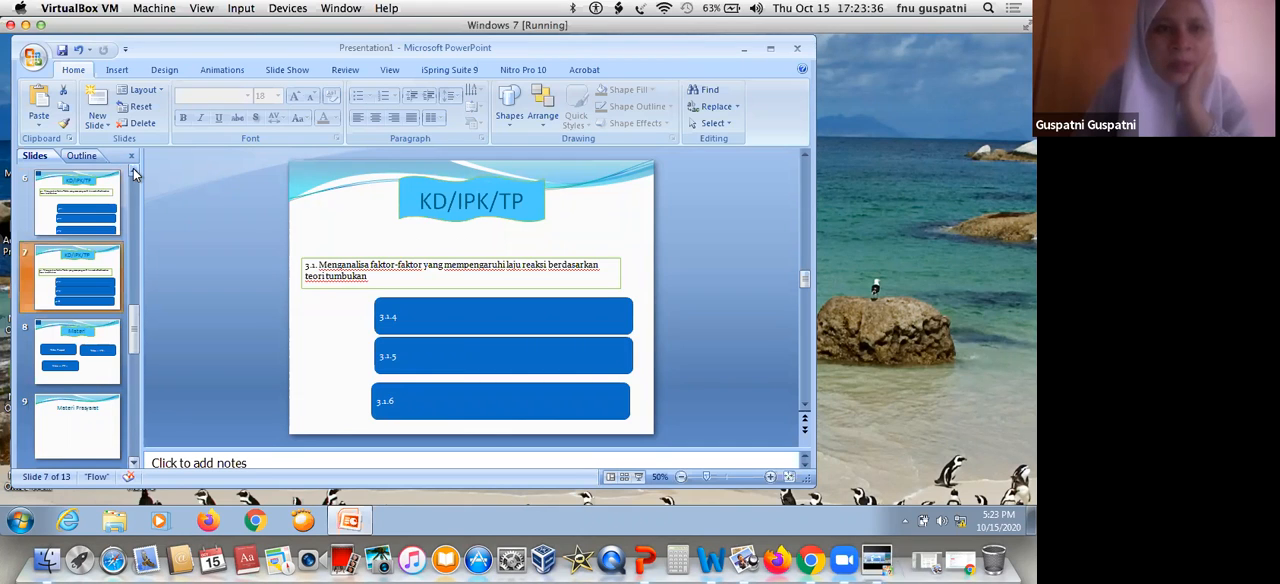
pyautogui.click(96, 205)
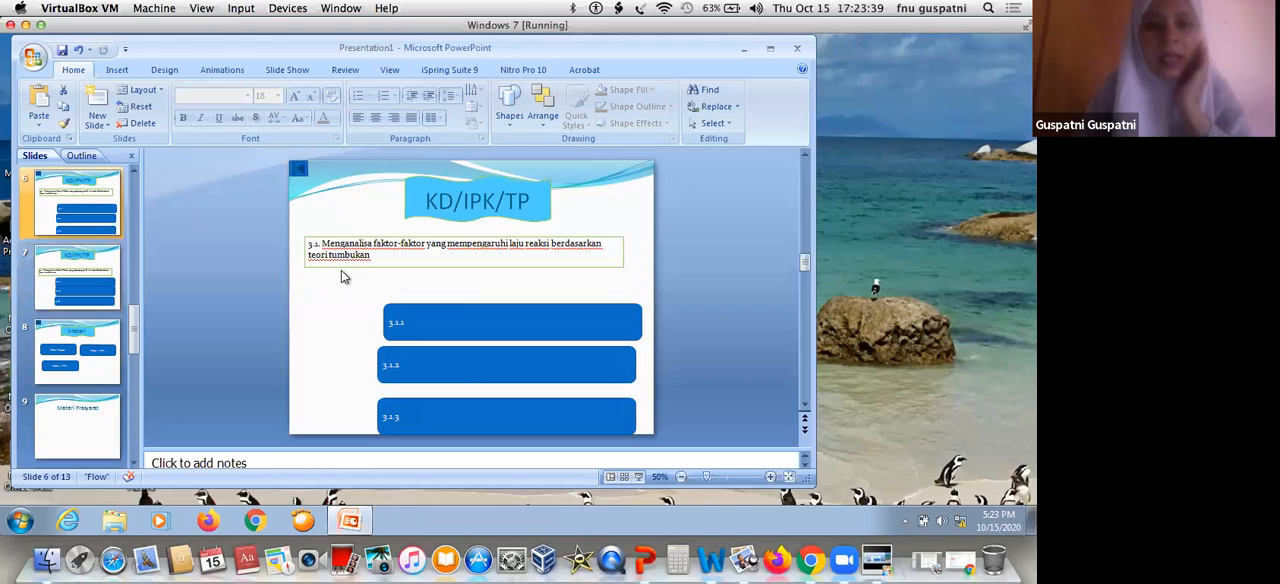
pyautogui.moveTo(465, 305); pyautogui.dragTo(461, 282)
pyautogui.click(457, 289)
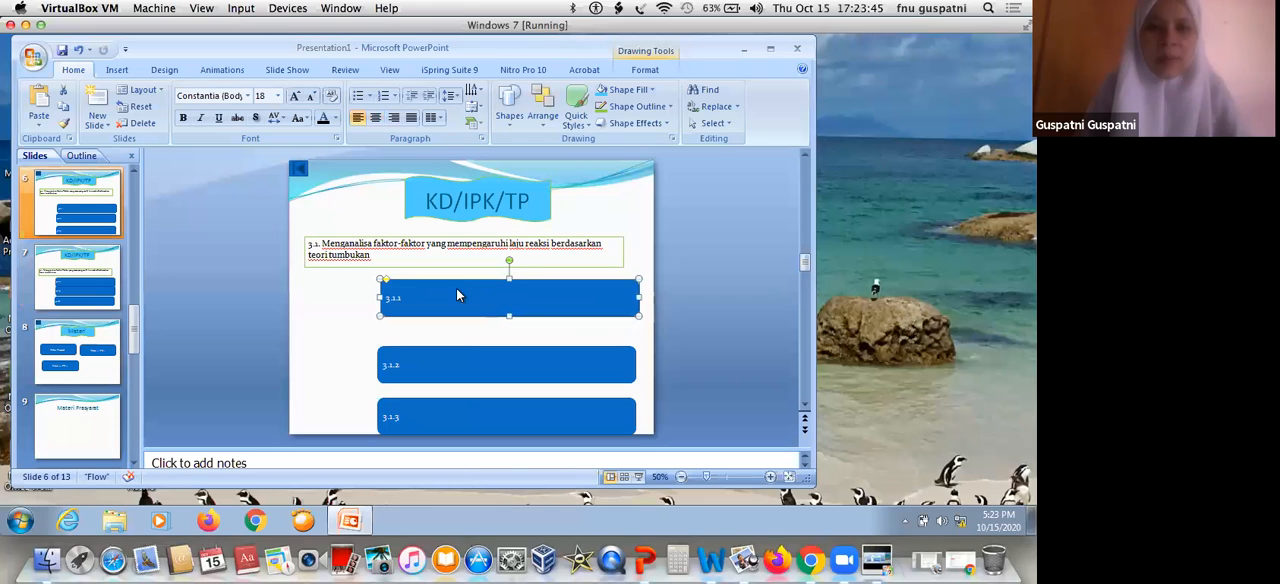
# Hyperlink the "3.1.1" button to the slide "9. Materi Prasyarat" in this document
pyautogui.rightClick(460, 291)
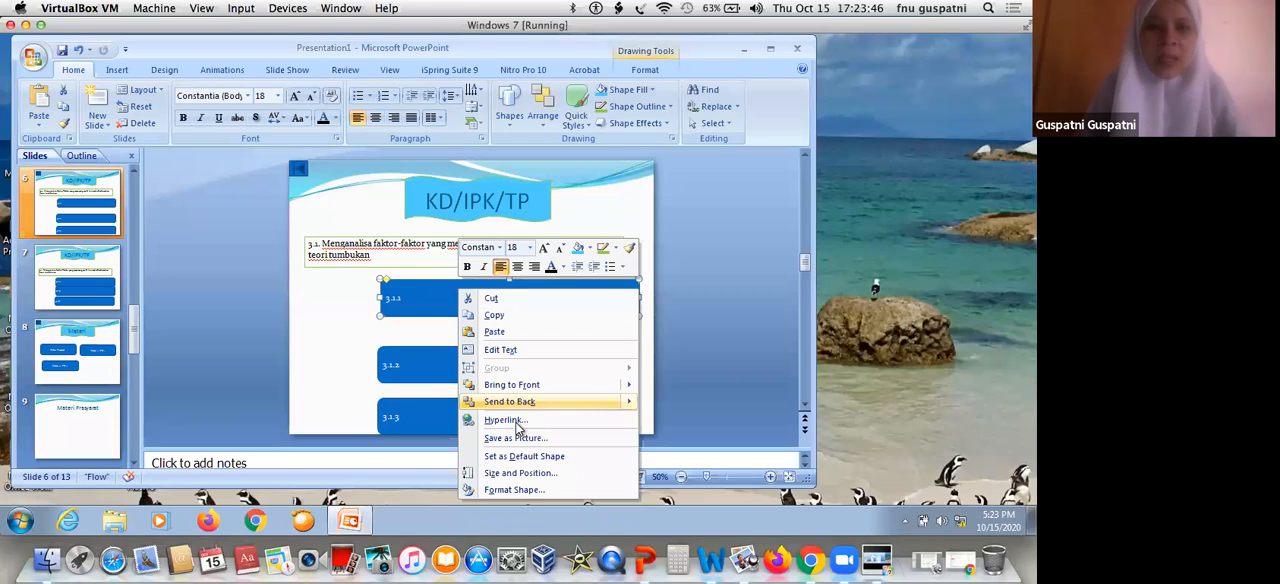
pyautogui.click(515, 421)
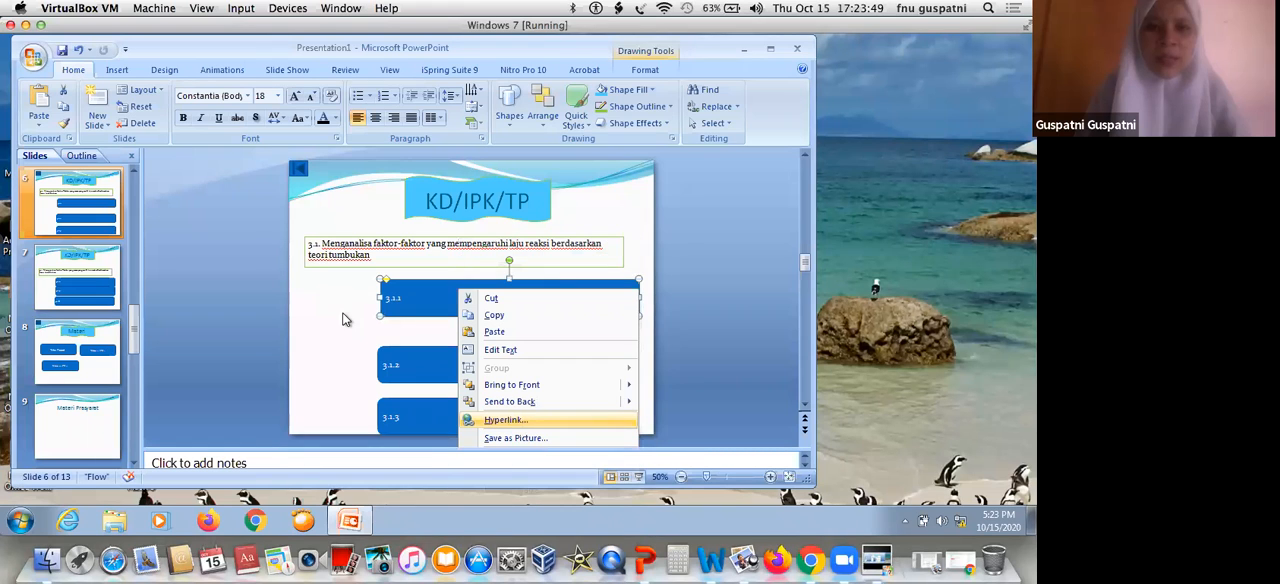
pyautogui.click(318, 309)
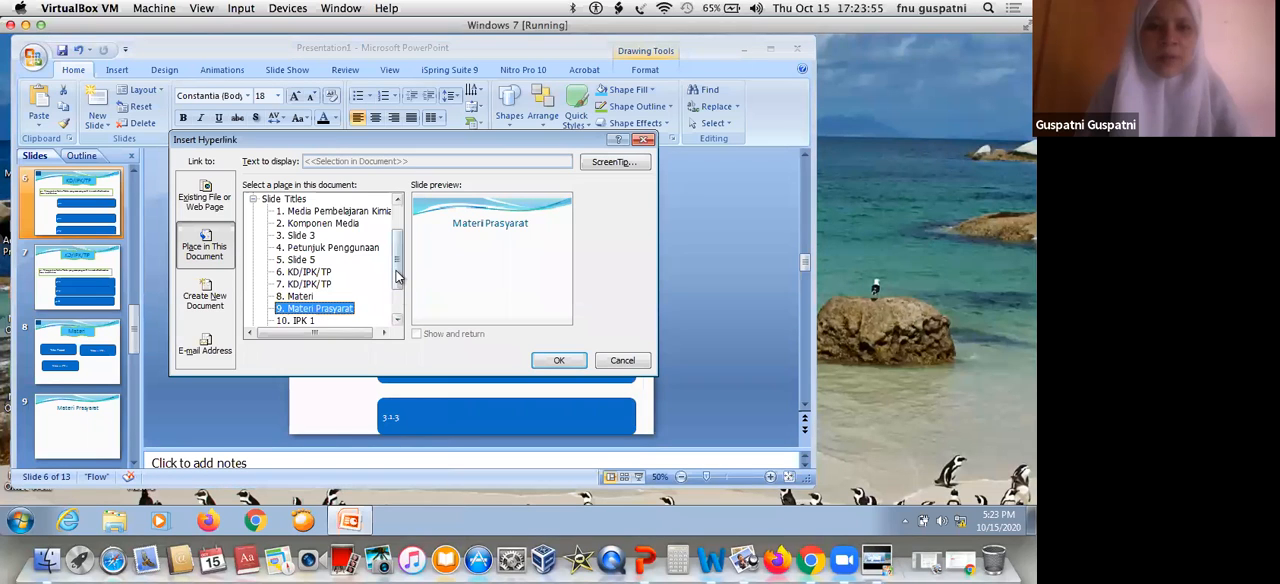
pyautogui.scroll(-2, 316, 279)
pyautogui.click(346, 274)
pyautogui.click(561, 360)
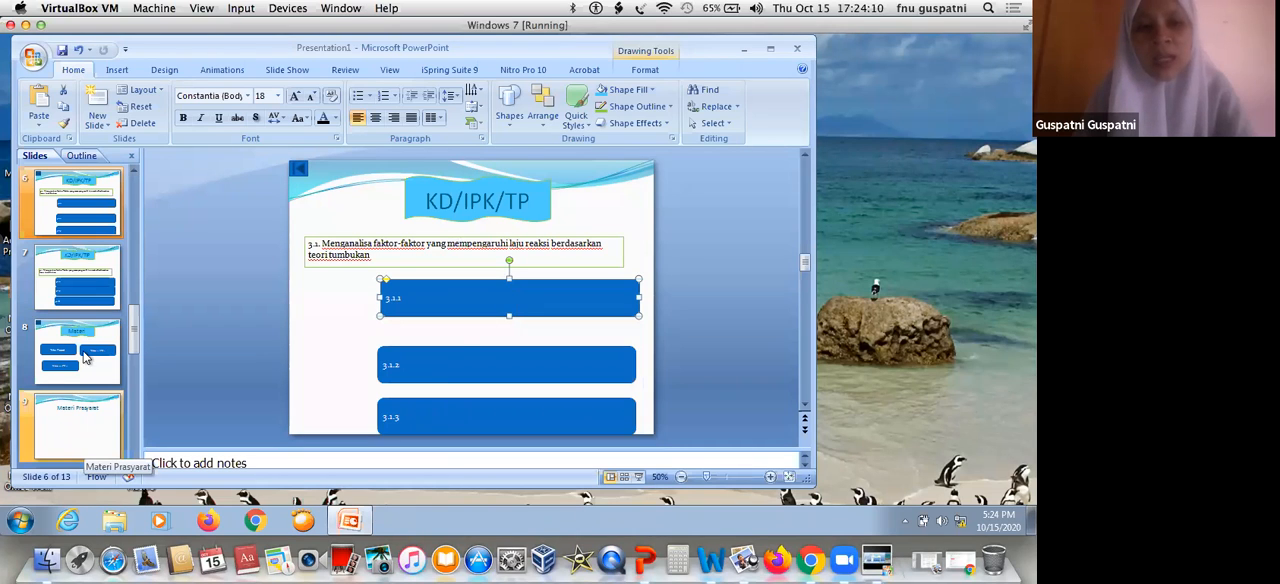
# Hyperlink the "3.1.2" button on the same slide to a slide in this document
pyautogui.click(458, 354)
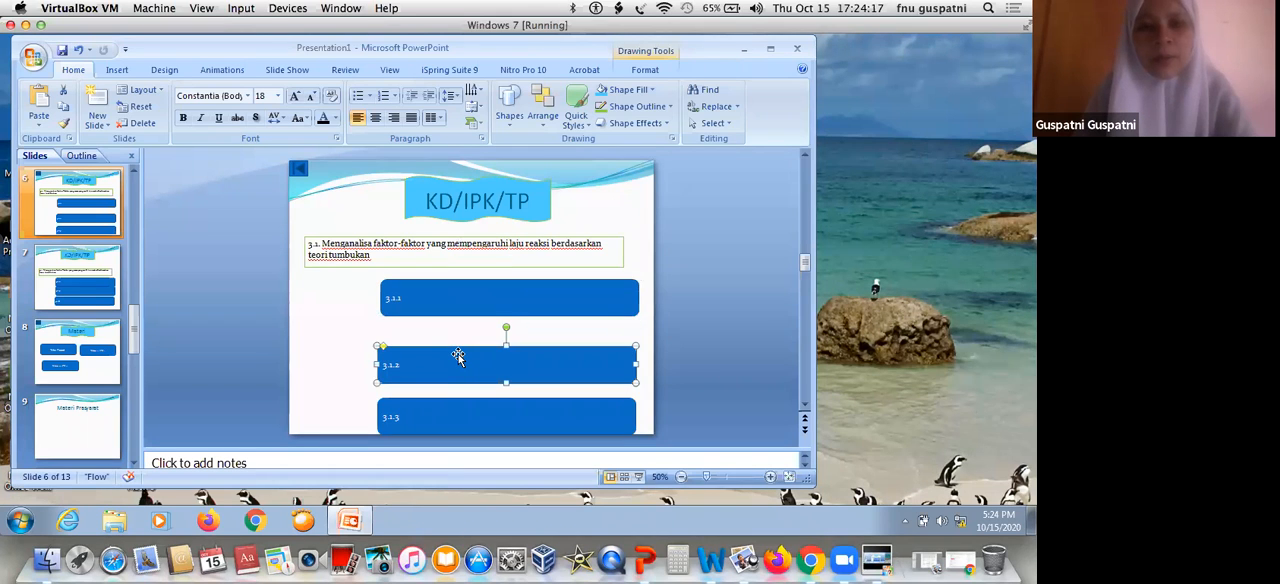
pyautogui.rightClick(508, 343)
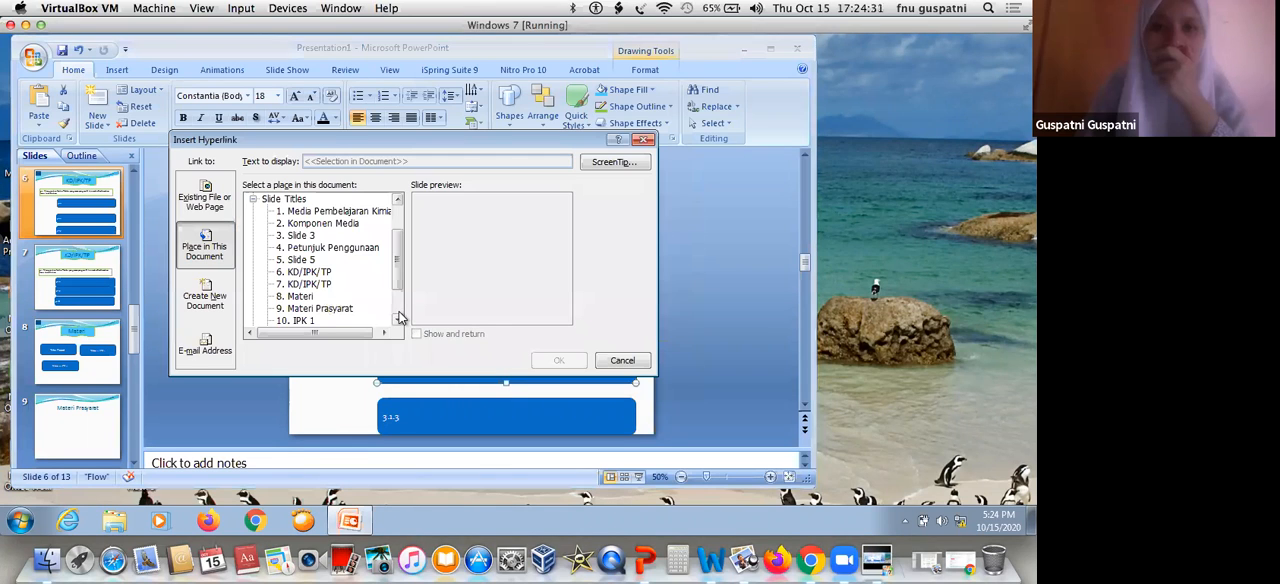
pyautogui.scroll(-2, 330, 305)
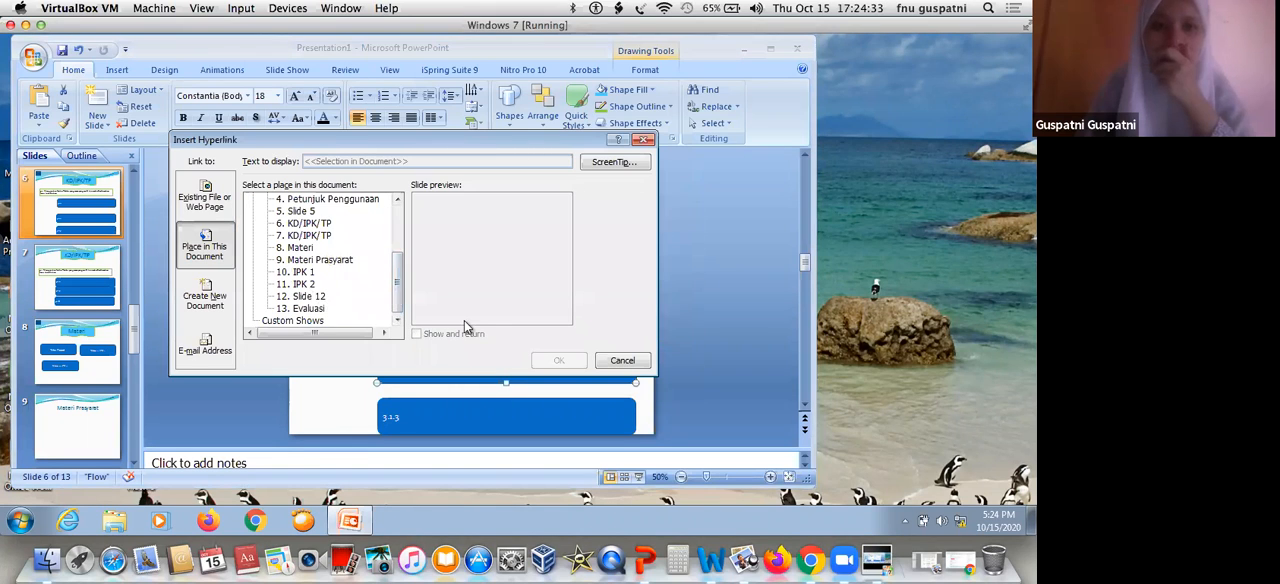
pyautogui.click(557, 362)
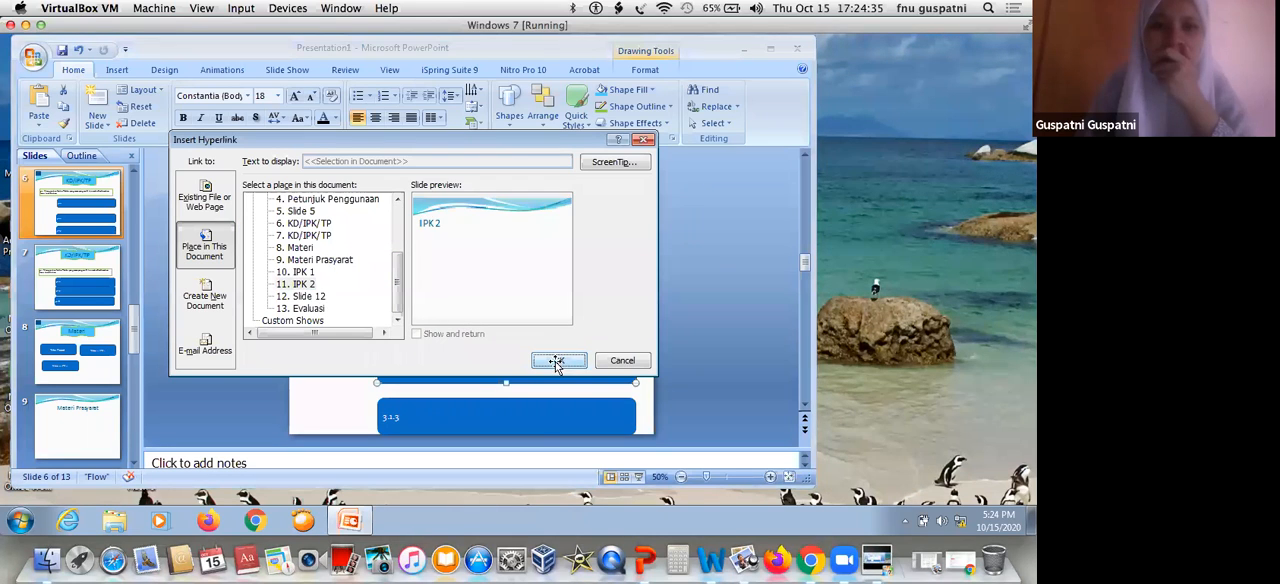
# Show the "Materi Prasyarat" slide, minimize the presentation, and open "Media PowerPoint-iSpring utk guru - Copy" from the Downloads folder
pyautogui.click(84, 416)
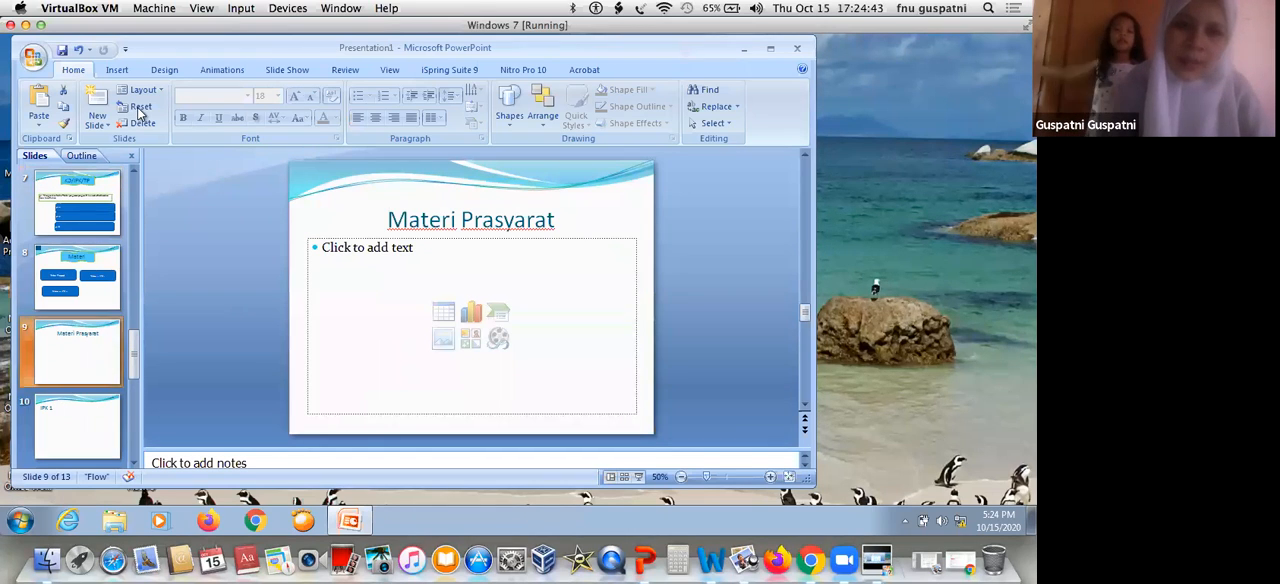
pyautogui.click(745, 56)
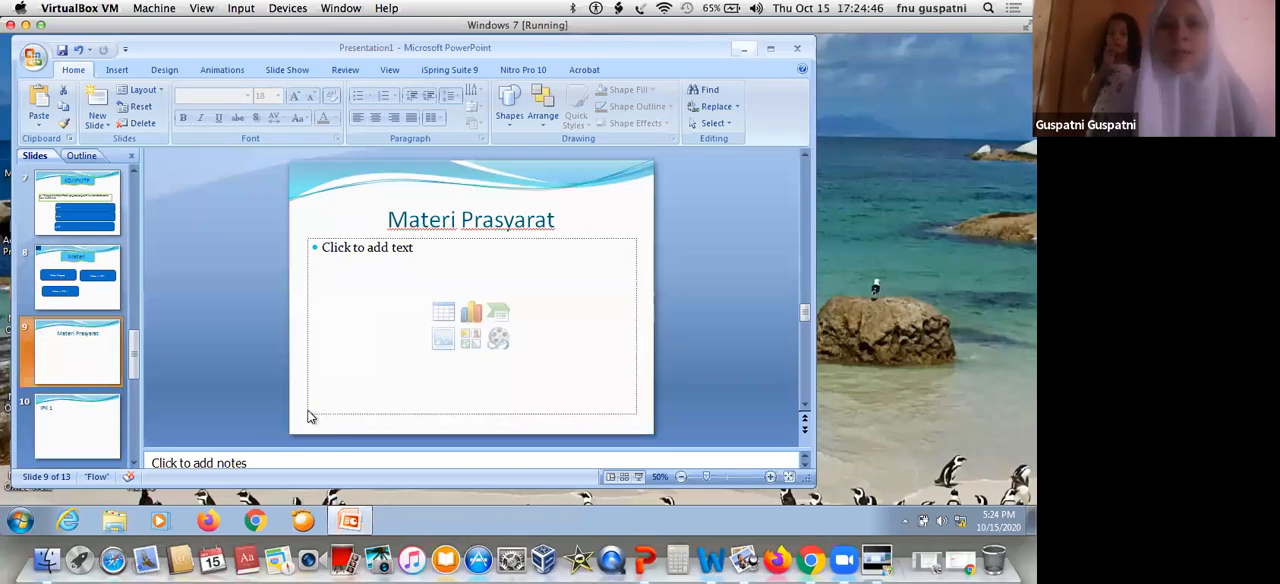
pyautogui.click(118, 524)
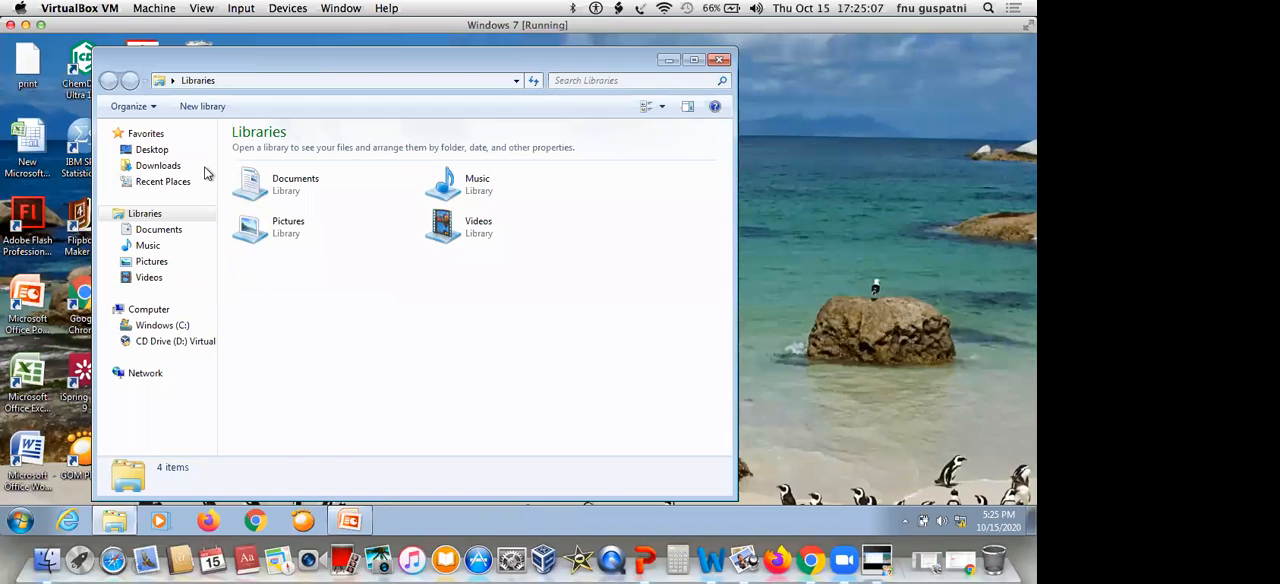
pyautogui.click(160, 167)
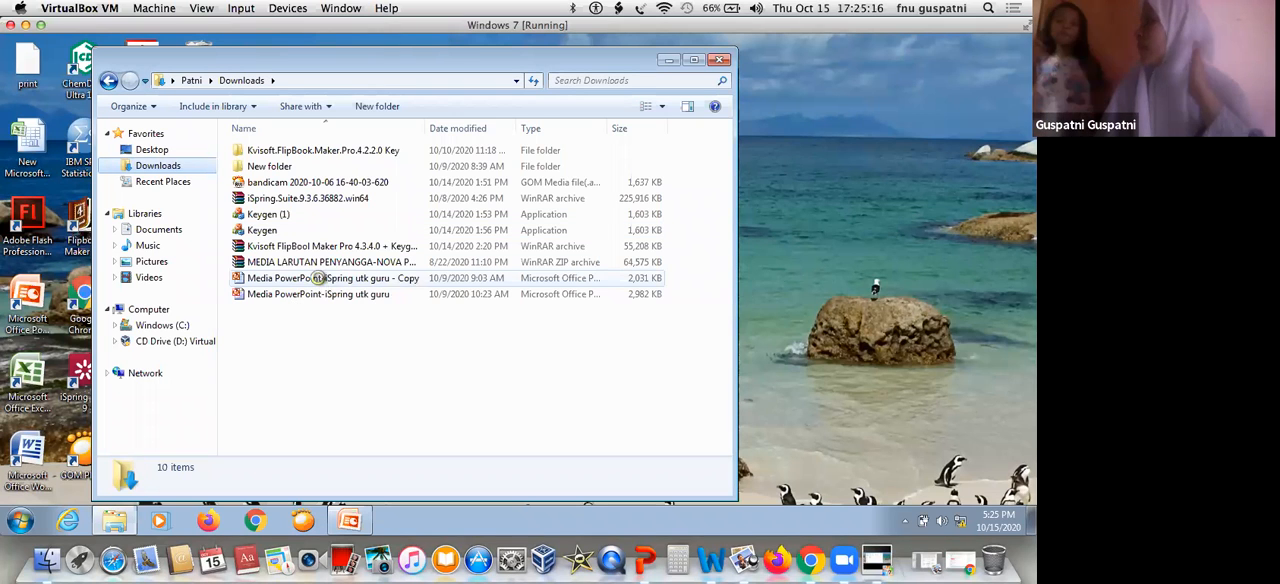
pyautogui.click(320, 284)
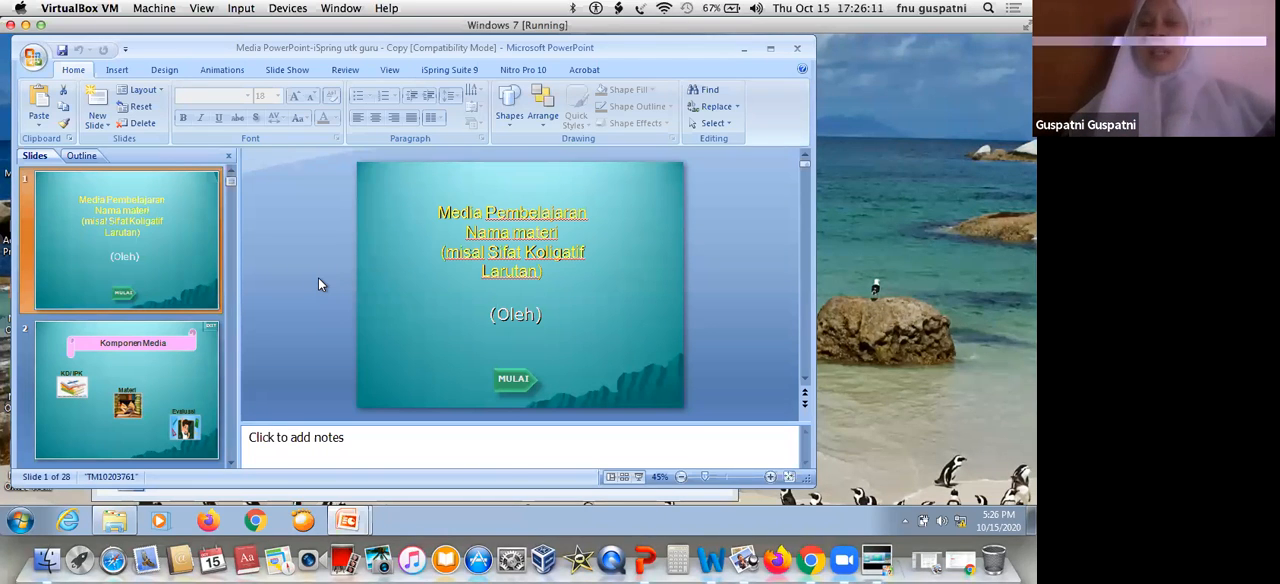
pyautogui.click(175, 280)
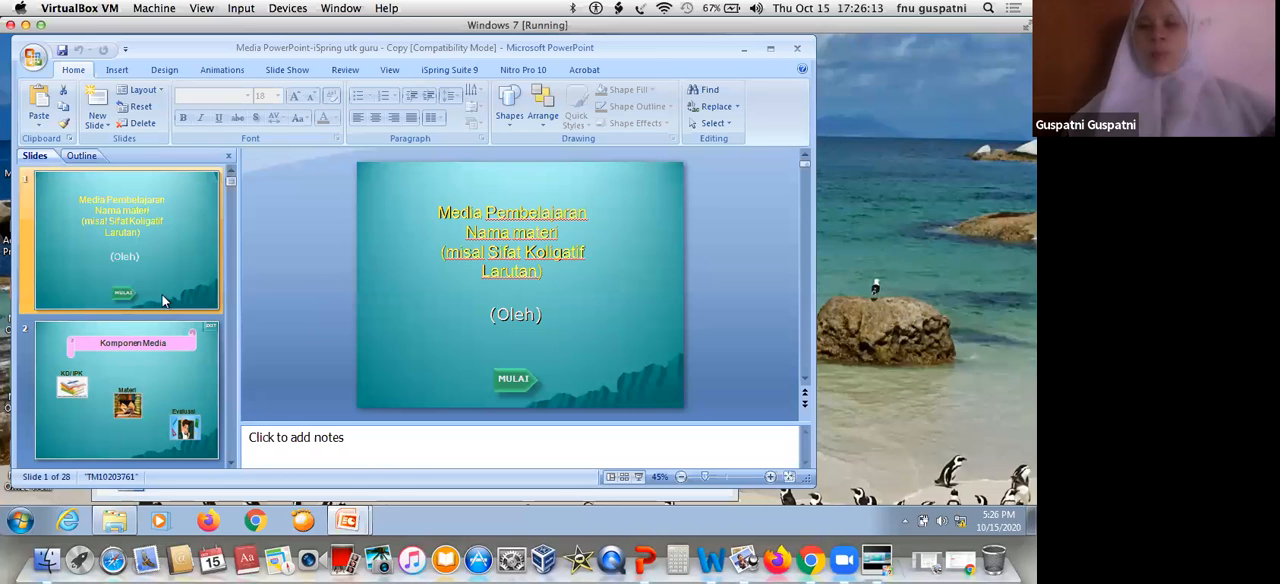
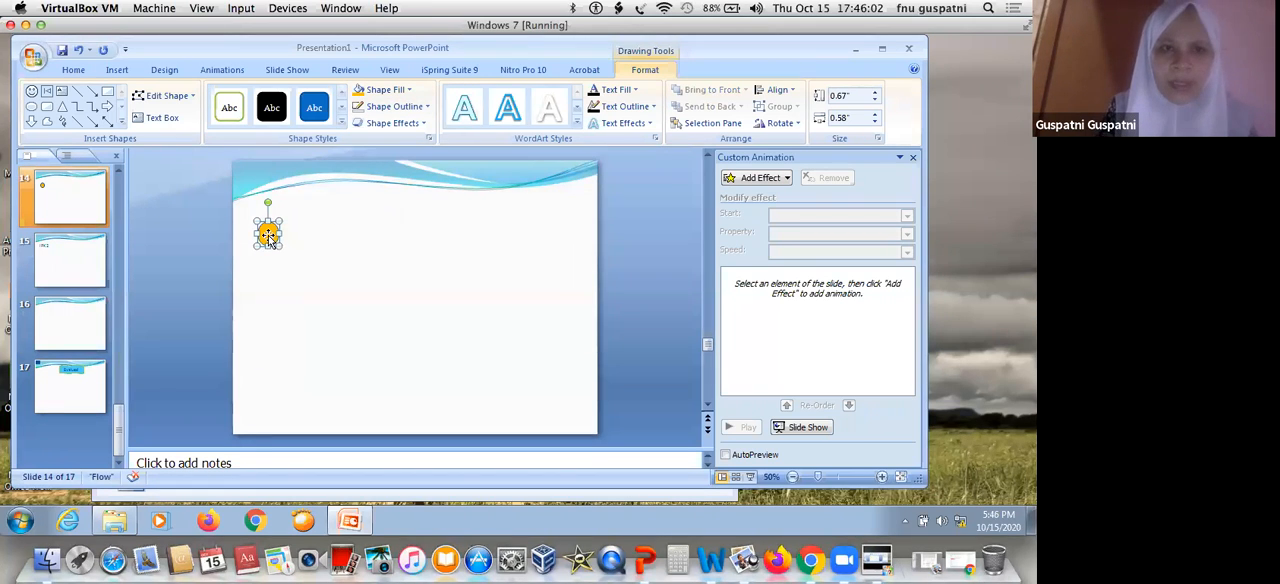
# Set the orange circle's height and width to 0.5" each
pyautogui.click(843, 96)
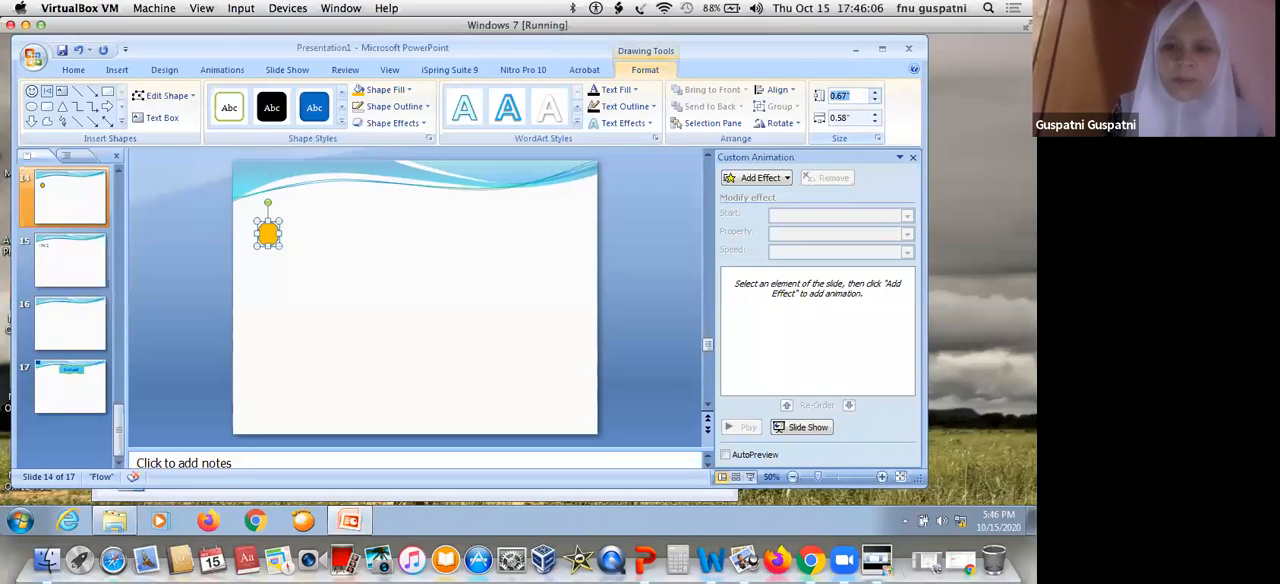
pyautogui.write('0.5')
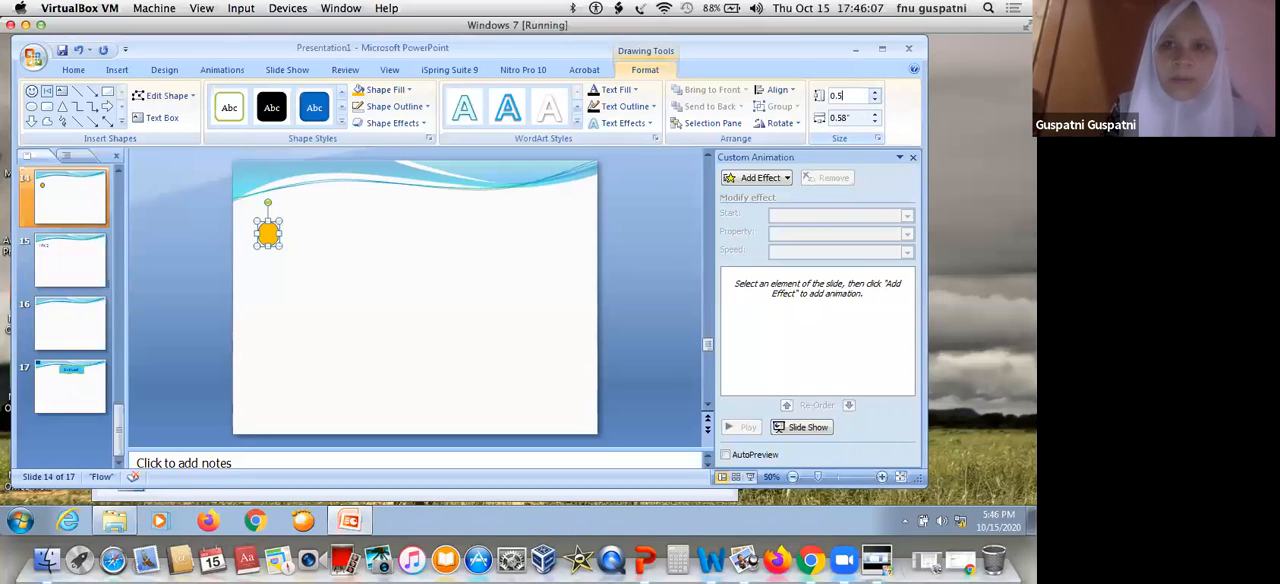
pyautogui.click(848, 118)
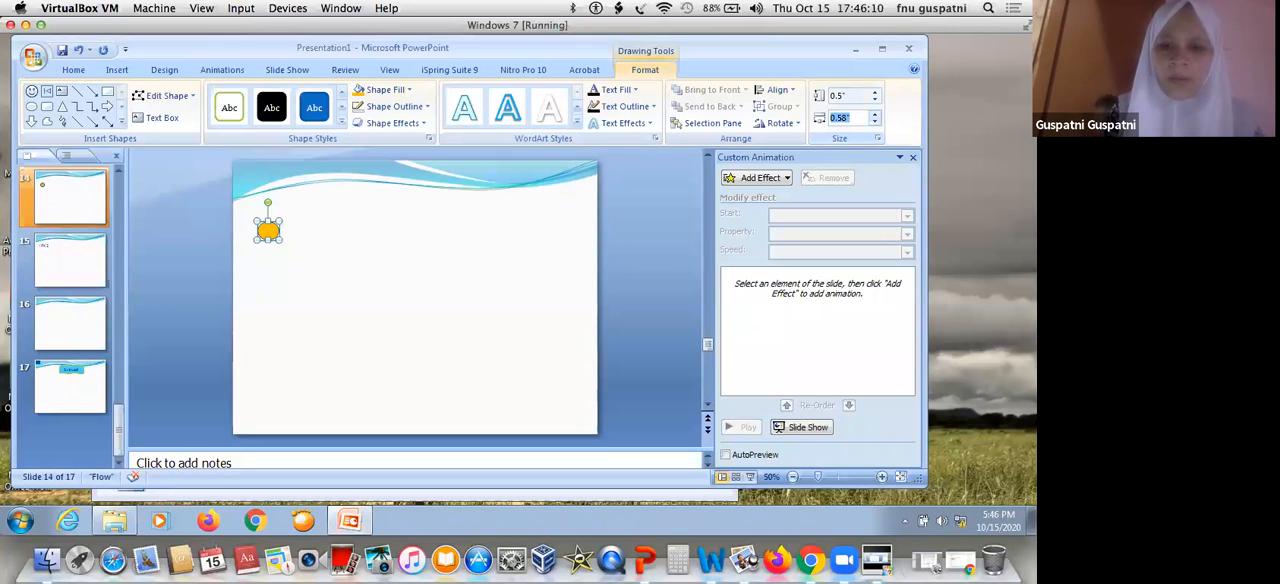
pyautogui.write('0.5')
pyautogui.press('Return')
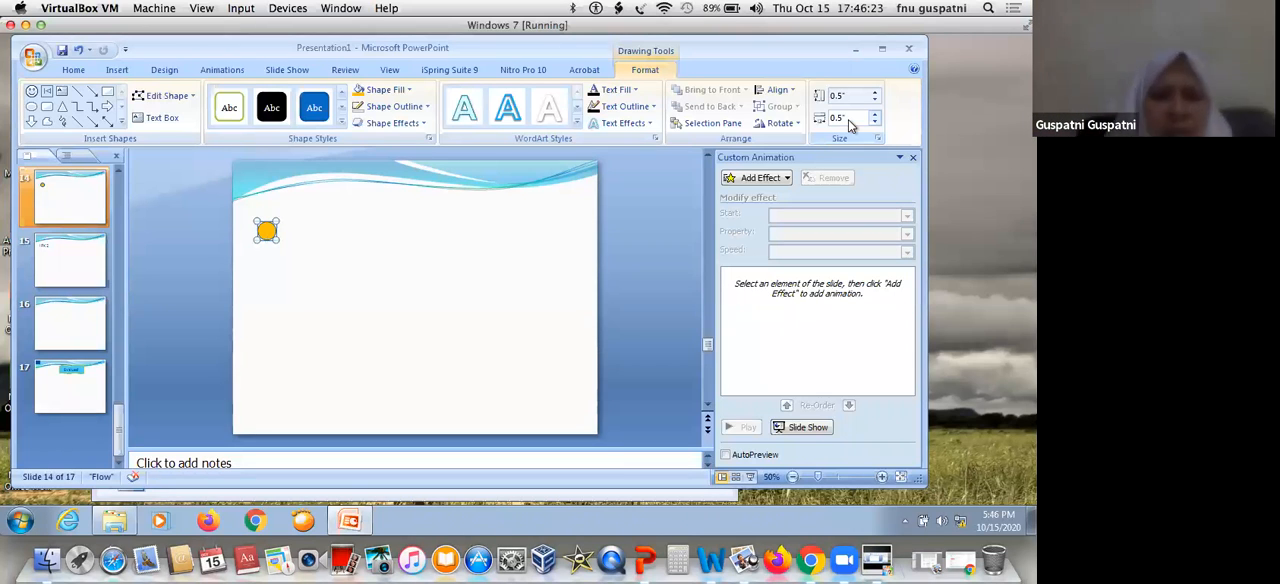
# Duplicate the orange circle and place the copy beside the original so the two overlap
pyautogui.click(361, 277)
pyautogui.click(266, 231)
pyautogui.hotkey('ctrl', 'd')
# Give both orange circles a yellow outline from the standard colors
pyautogui.moveTo(267, 229); pyautogui.dragTo(235, 259)
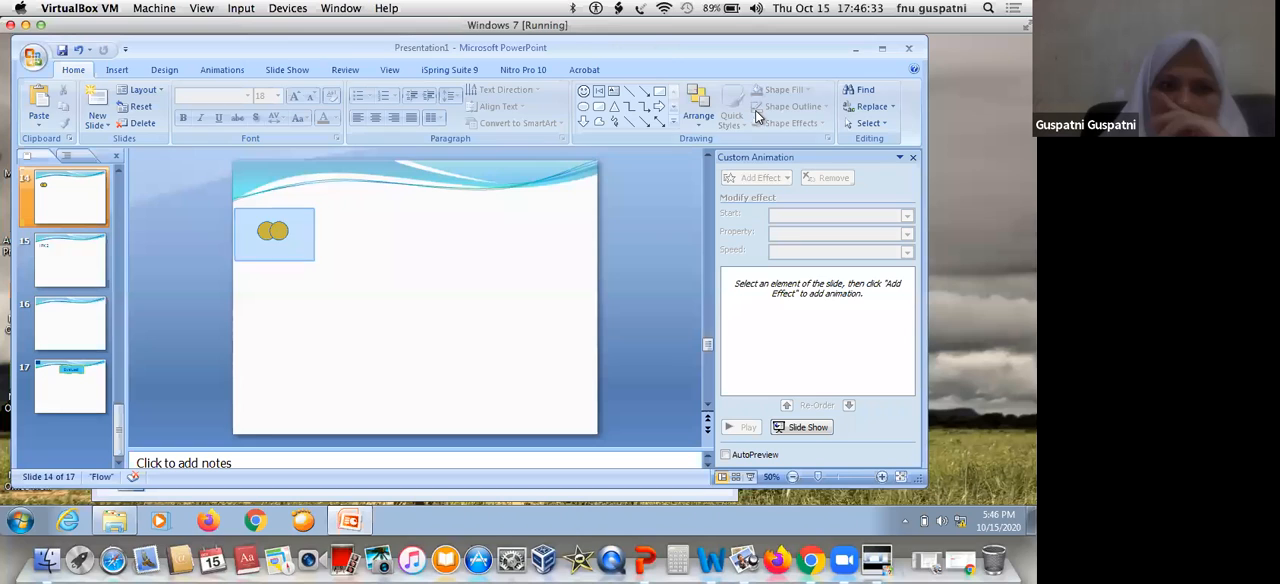
pyautogui.moveTo(306, 208); pyautogui.dragTo(249, 268)
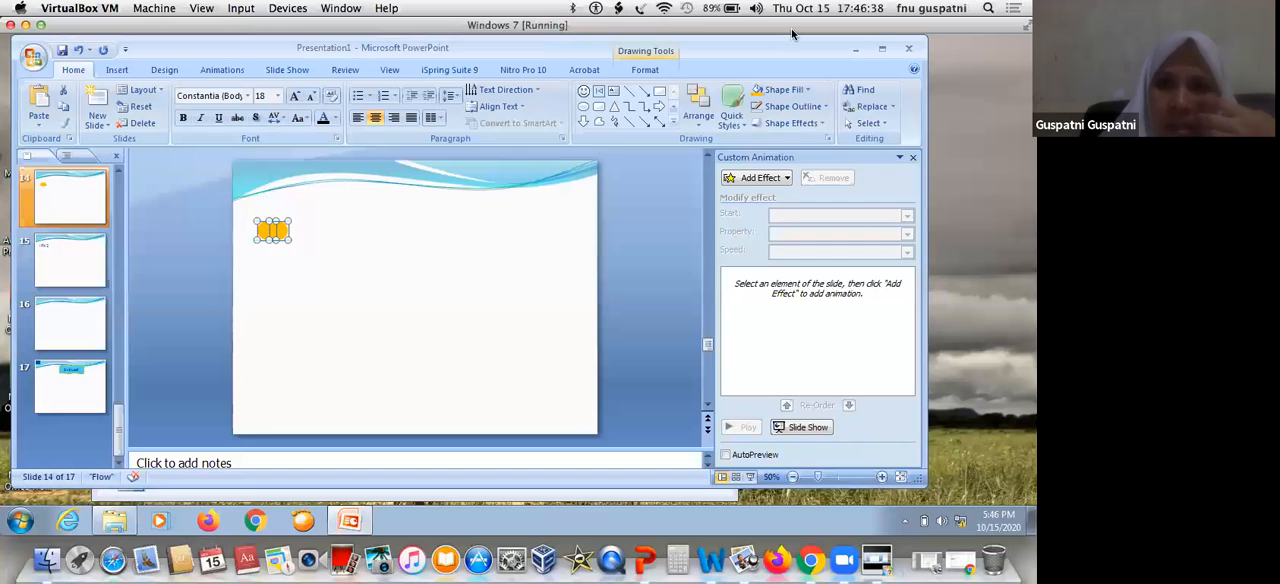
pyautogui.click(824, 107)
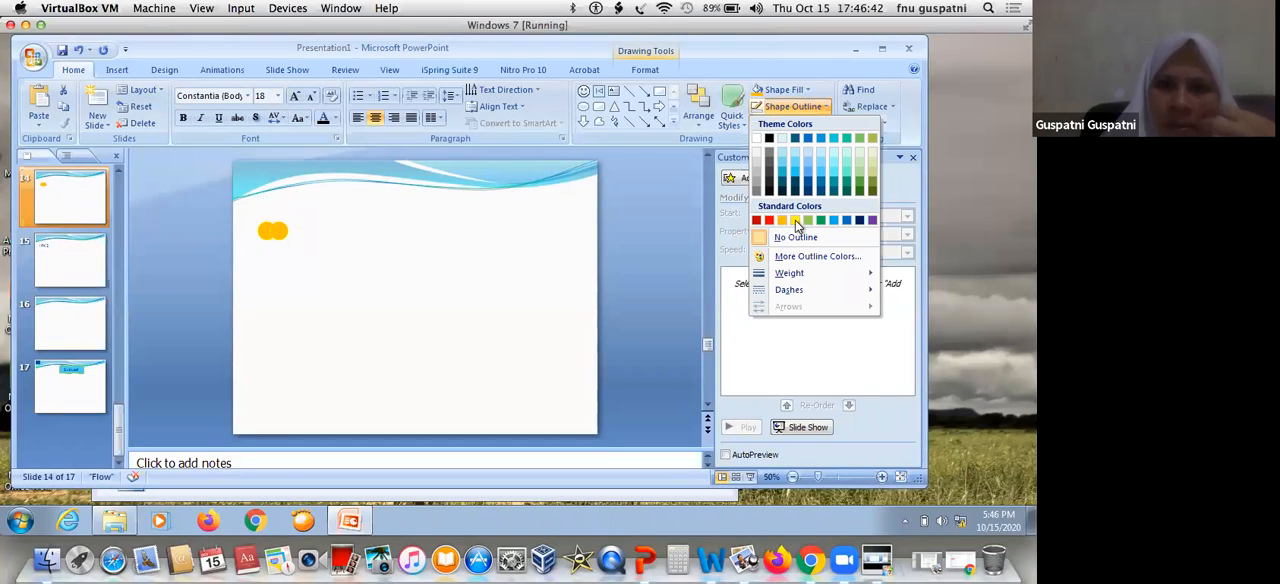
pyautogui.click(795, 220)
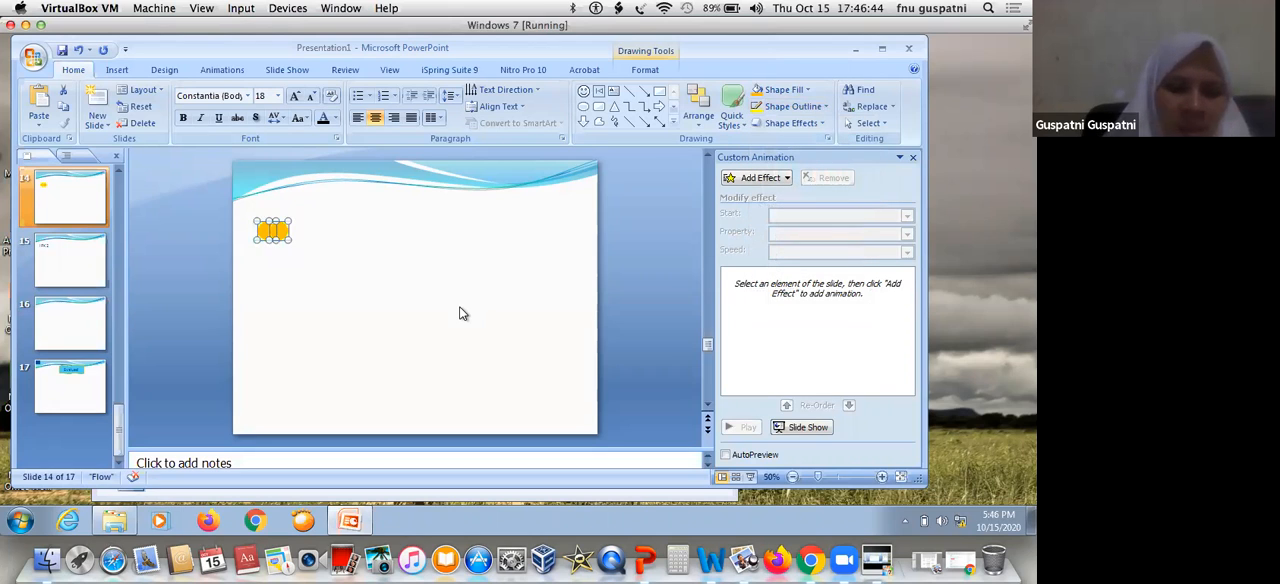
# Paste a copy of the circle pair and place it directly below the original pair, slightly overlapping
pyautogui.hotkey('ctrl', 'v')
pyautogui.press('Down')
pyautogui.press('Down')
pyautogui.press('Left')
pyautogui.press('Left')
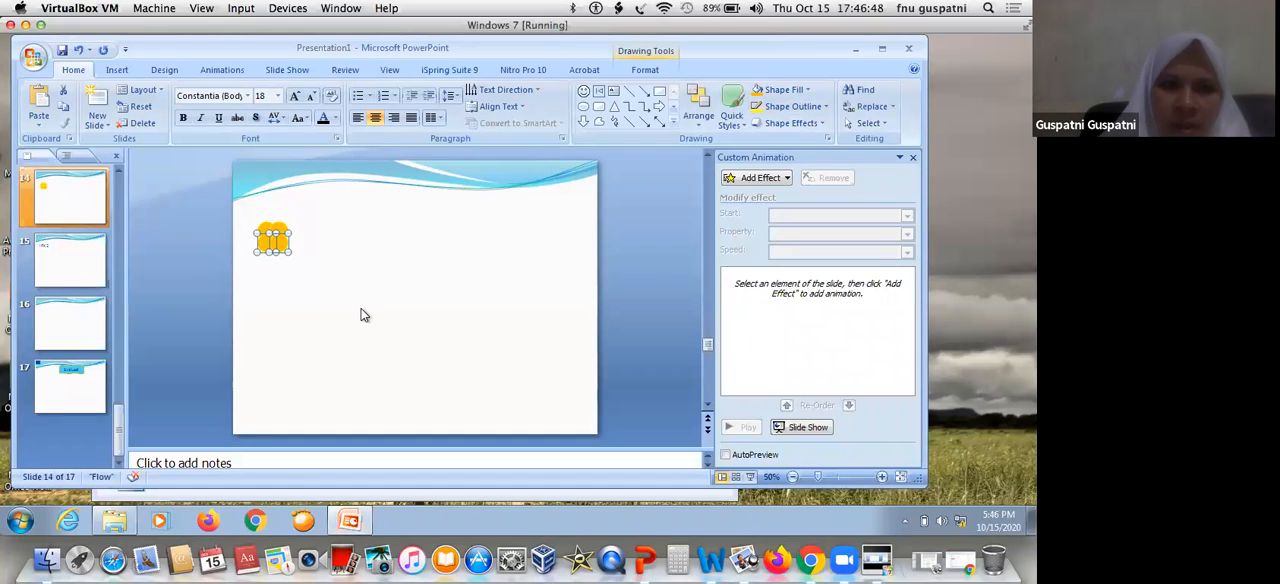
# Duplicate the four circles and stack the copy directly beneath them, nudged to close the gap
pyautogui.click(364, 316)
pyautogui.moveTo(318, 202); pyautogui.dragTo(230, 280)
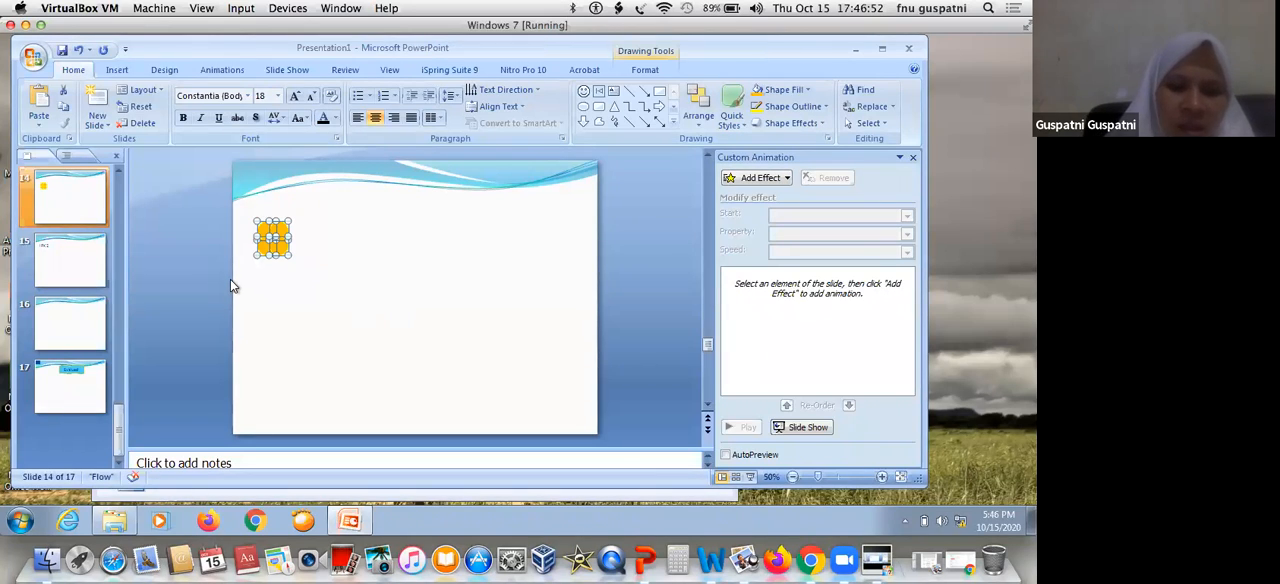
pyautogui.hotkey('ctrl', 'd')
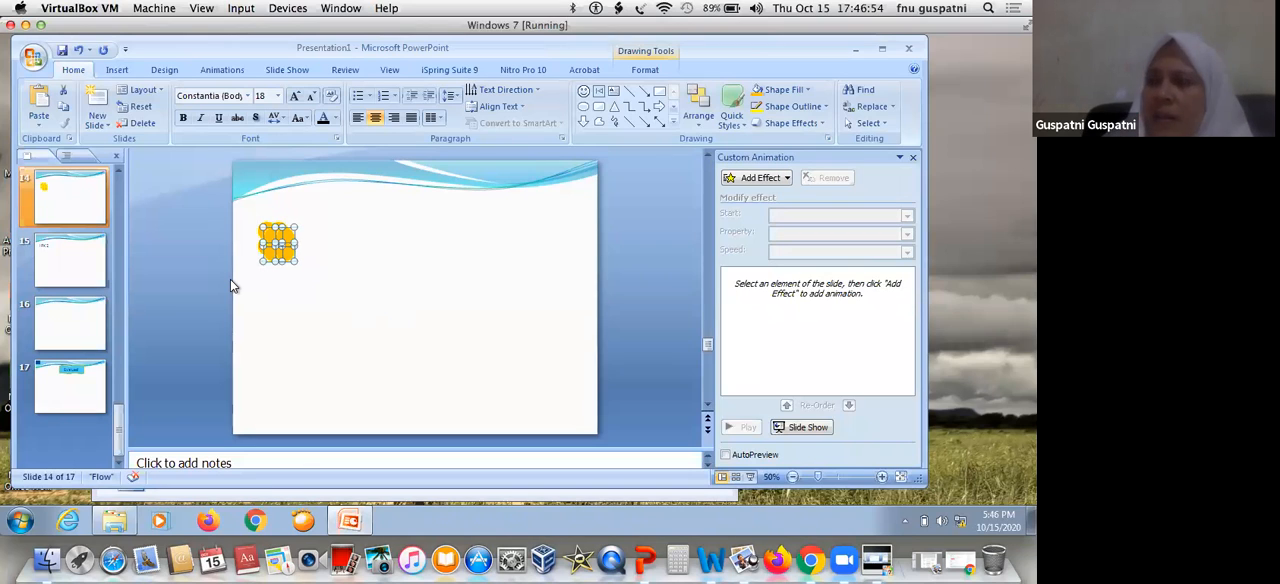
pyautogui.press('Down')
pyautogui.press('Down')
pyautogui.press('Down')
pyautogui.press('Down')
pyautogui.press('Down')
pyautogui.press('Down')
pyautogui.press('Left')
pyautogui.press('Left')
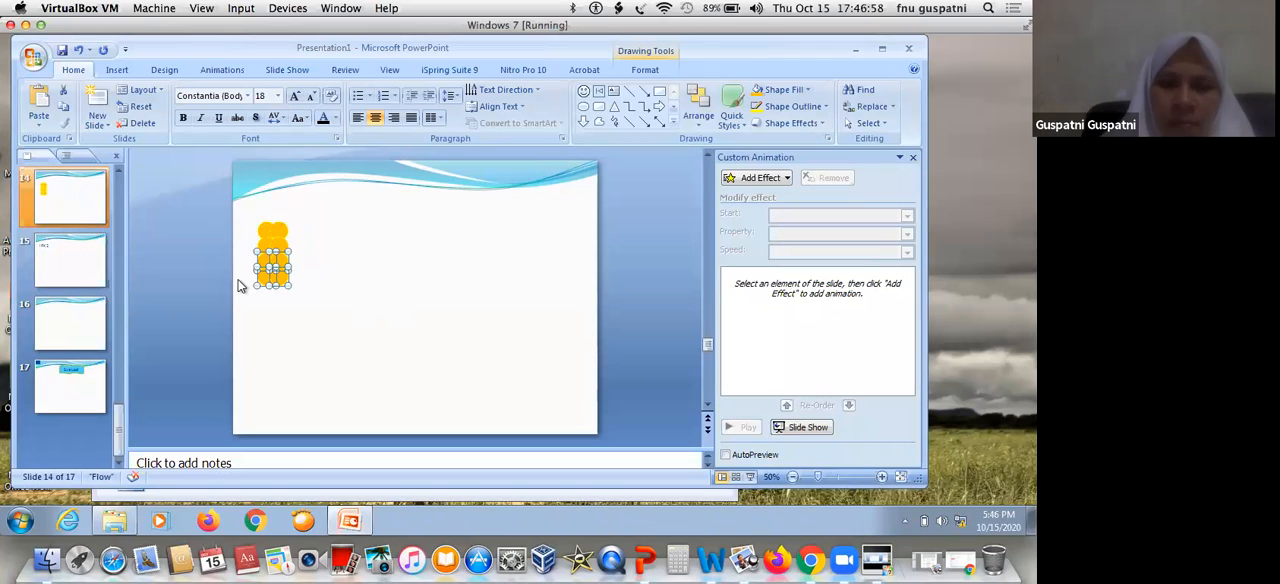
pyautogui.click(316, 290)
pyautogui.moveTo(328, 236); pyautogui.dragTo(224, 312)
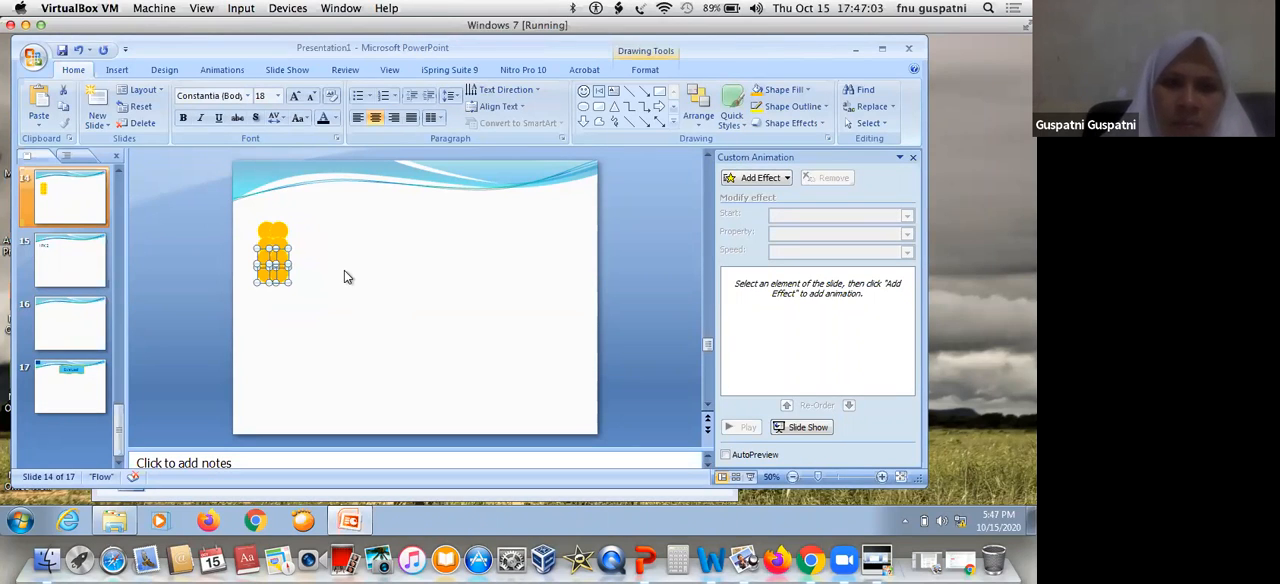
# Duplicate the eight-circle column and shift the copy to the right, level with the original, to widen the block
pyautogui.click(397, 264)
pyautogui.moveTo(241, 305); pyautogui.dragTo(241, 311)
pyautogui.press('Right')
pyautogui.press('Down')
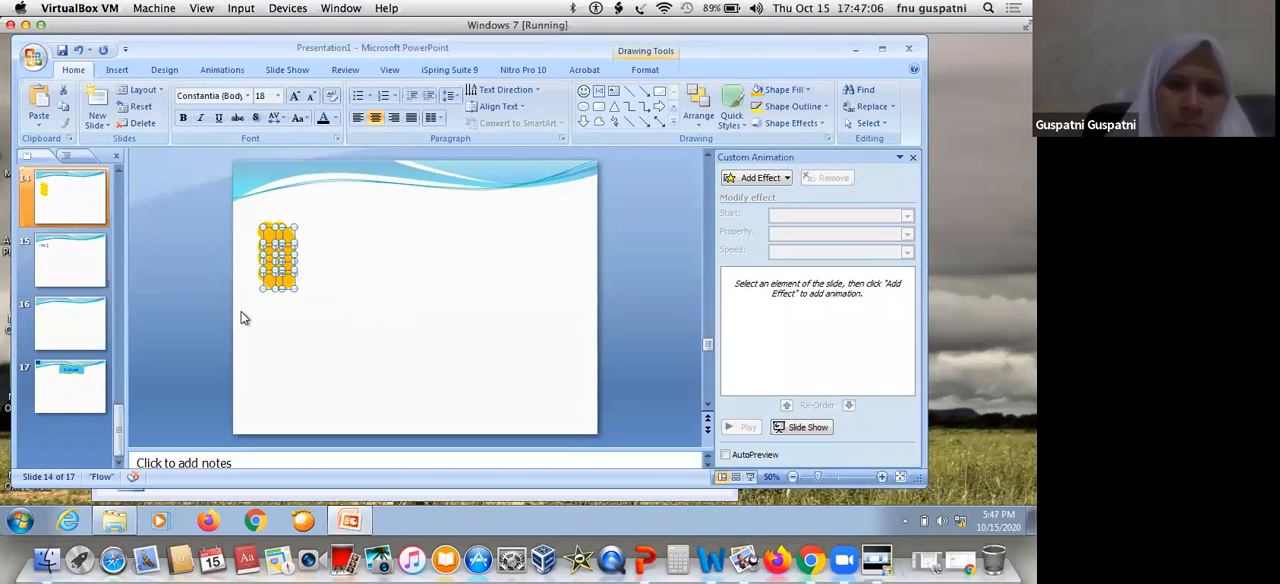
pyautogui.press('Up')
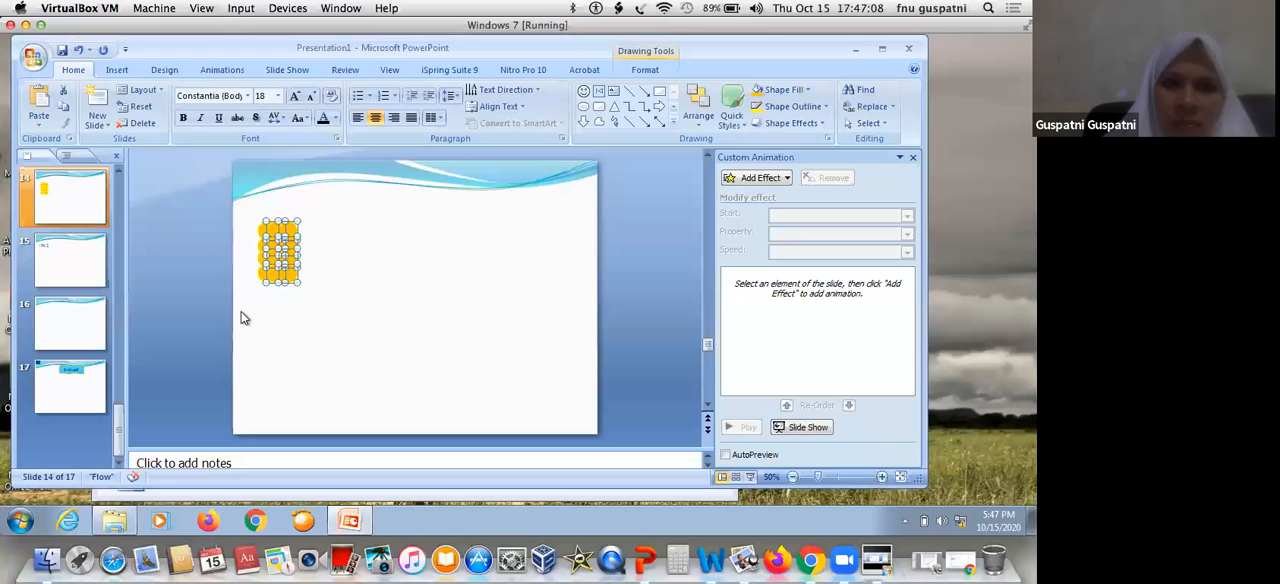
pyautogui.press('Right')
pyautogui.press('Right')
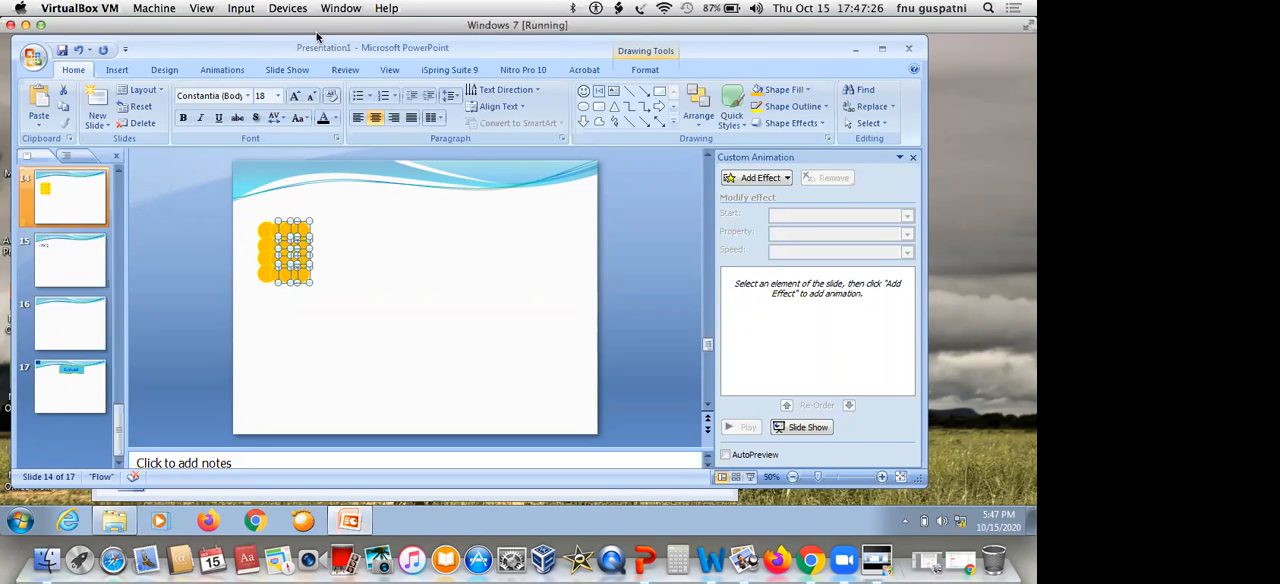
pyautogui.click(343, 277)
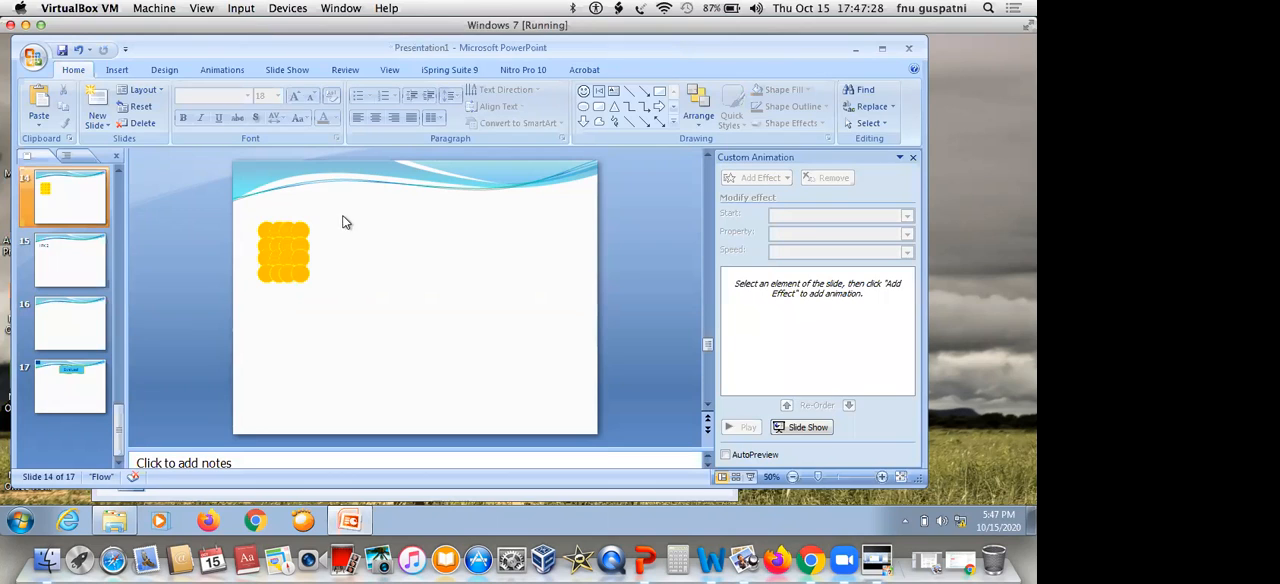
pyautogui.moveTo(330, 210)
pyautogui.mouseDown()
pyautogui.moveTo(237, 312)
pyautogui.moveTo(236, 300)
pyautogui.mouseUp()
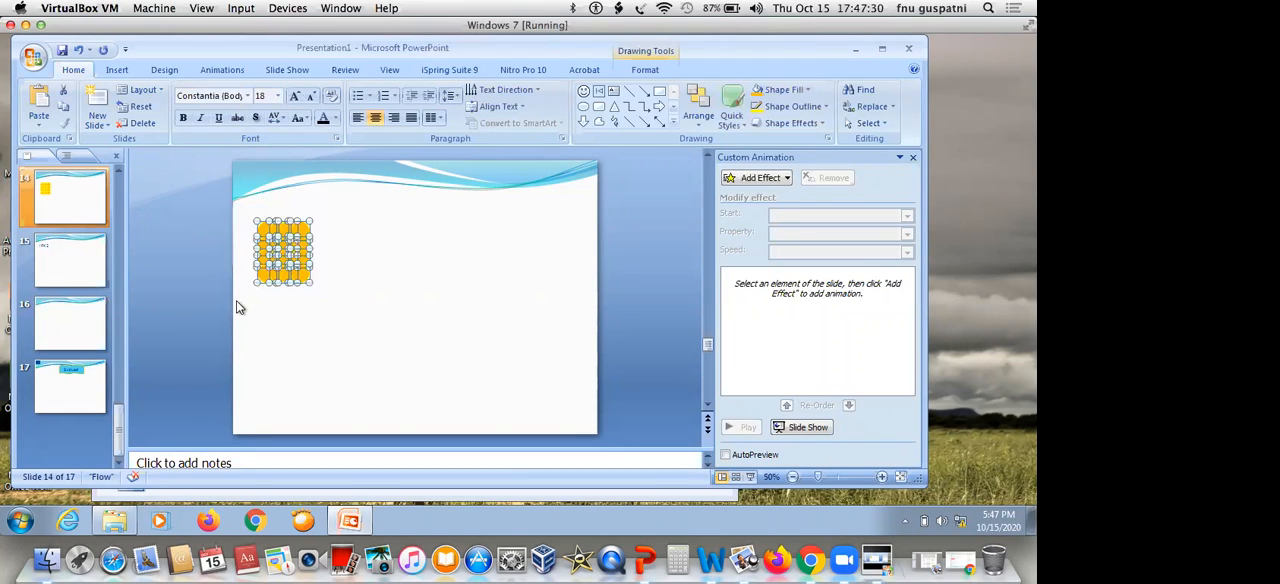
pyautogui.click(378, 296)
pyautogui.moveTo(347, 203); pyautogui.dragTo(237, 309)
pyautogui.click(357, 257)
pyautogui.moveTo(336, 194); pyautogui.dragTo(236, 318)
pyautogui.click(443, 234)
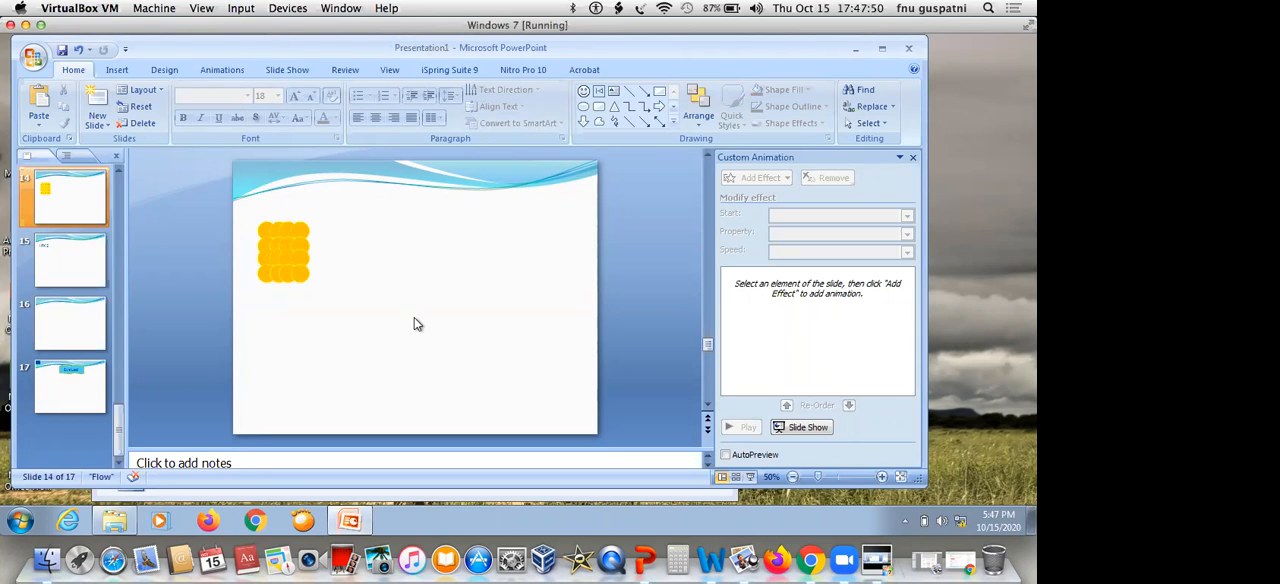
pyautogui.moveTo(335, 208); pyautogui.dragTo(238, 320)
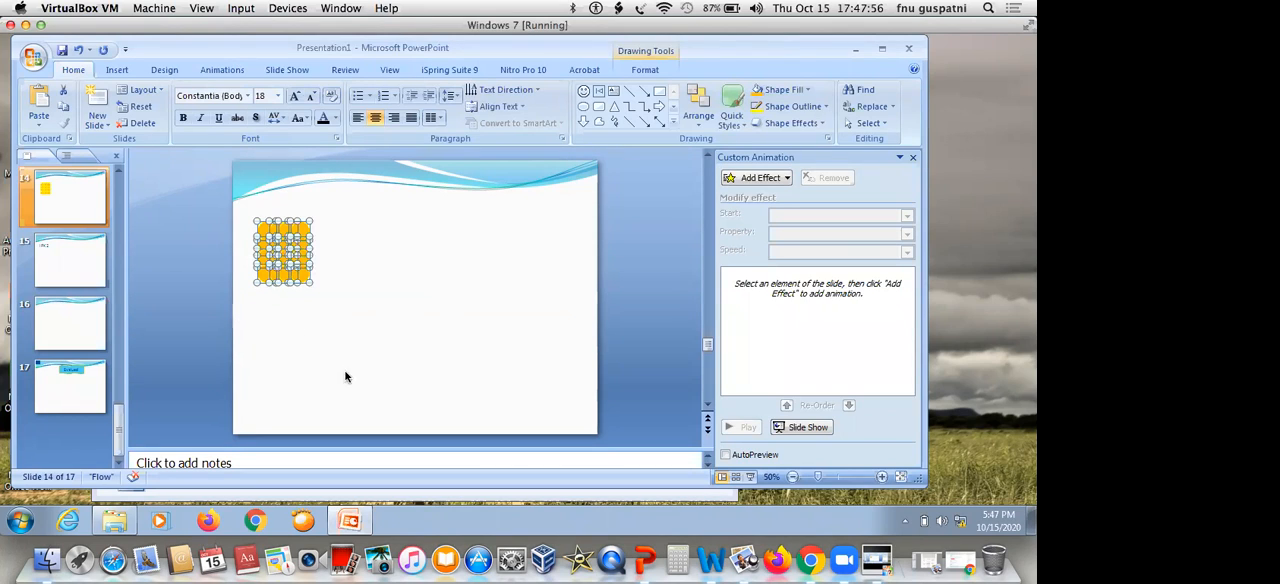
# Copy the whole block of orange circles, paste it, and align the copy directly beneath the original block
pyautogui.click(336, 228)
pyautogui.moveTo(337, 206); pyautogui.dragTo(246, 301)
pyautogui.rightClick(300, 237)
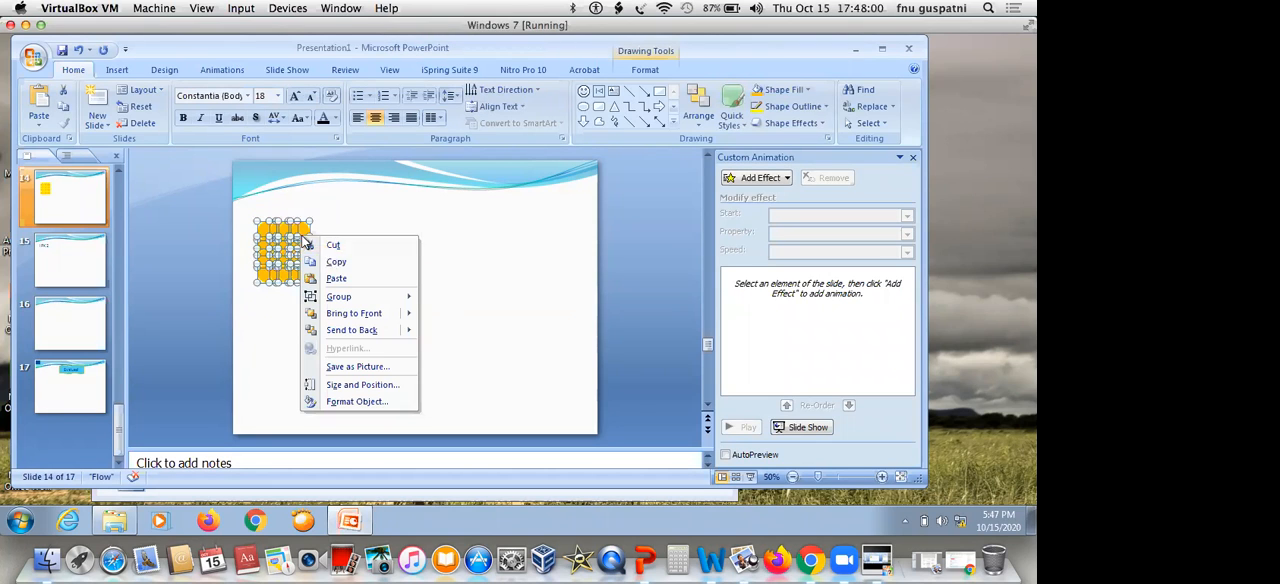
pyautogui.click(336, 262)
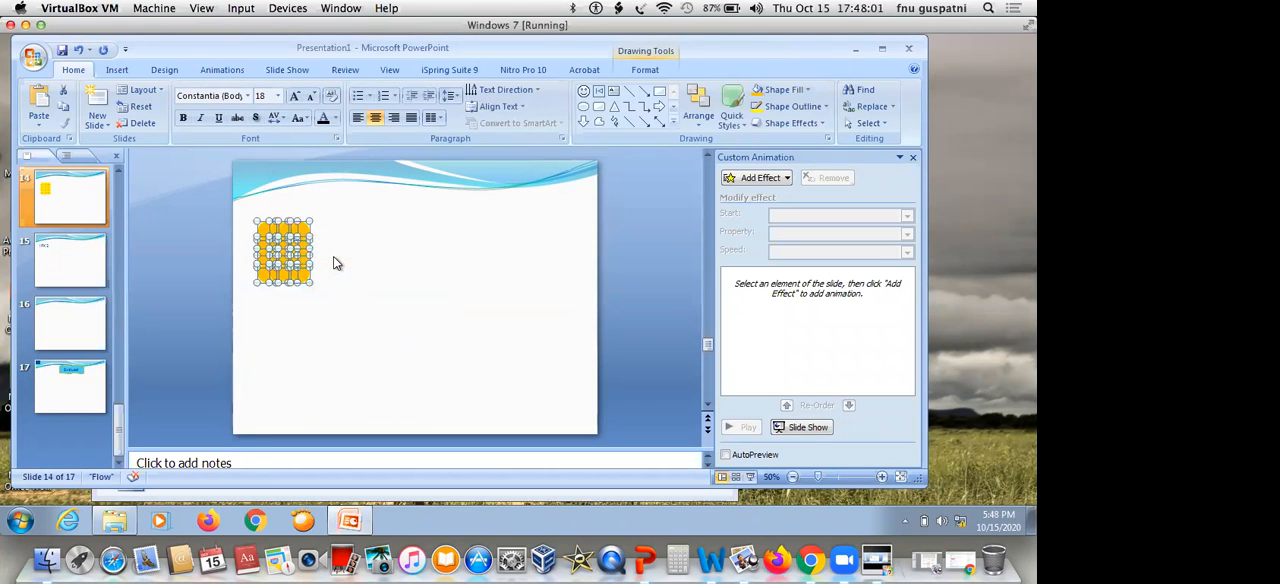
pyautogui.hotkey('ctrl', 'v')
pyautogui.press('Down')
pyautogui.press('Down')
pyautogui.press('Down')
pyautogui.press('Down')
pyautogui.press('Down')
pyautogui.press('Down')
pyautogui.press('Down')
pyautogui.press('Down')
pyautogui.press('Down')
pyautogui.press('Left')
pyautogui.press('Left')
pyautogui.press('Down')
pyautogui.press('Down')
pyautogui.press('Down')
pyautogui.press('Down')
pyautogui.press('Down')
pyautogui.press('Down')
pyautogui.press('Down')
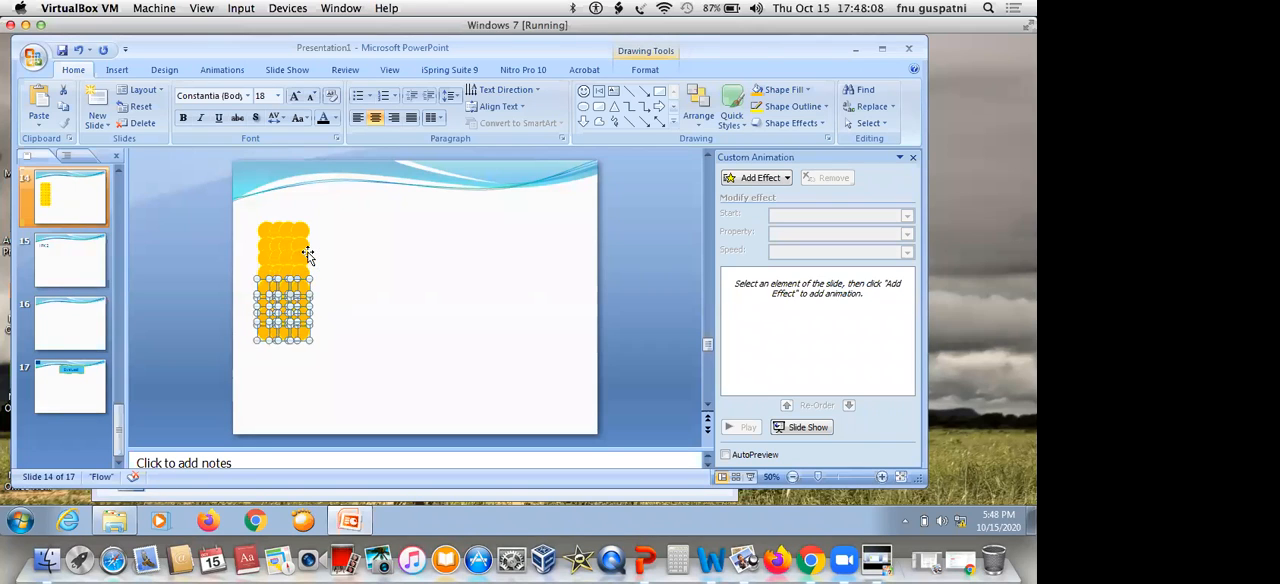
# Move one orange circle from the block's top-right corner out into the empty area beside it
pyautogui.click(373, 246)
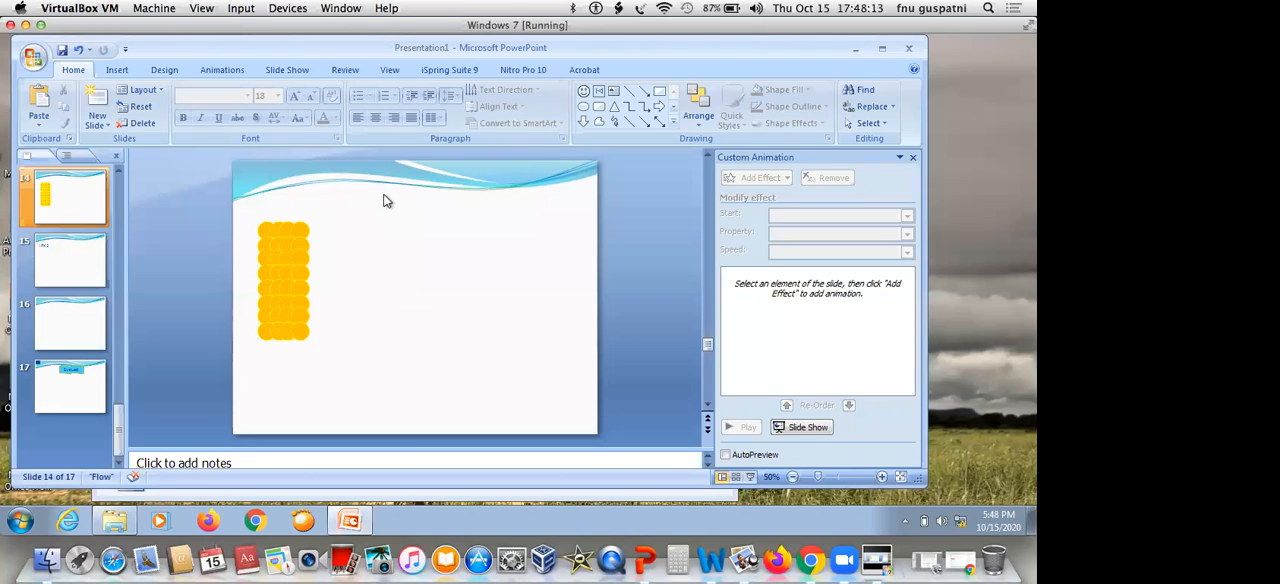
pyautogui.click(305, 225)
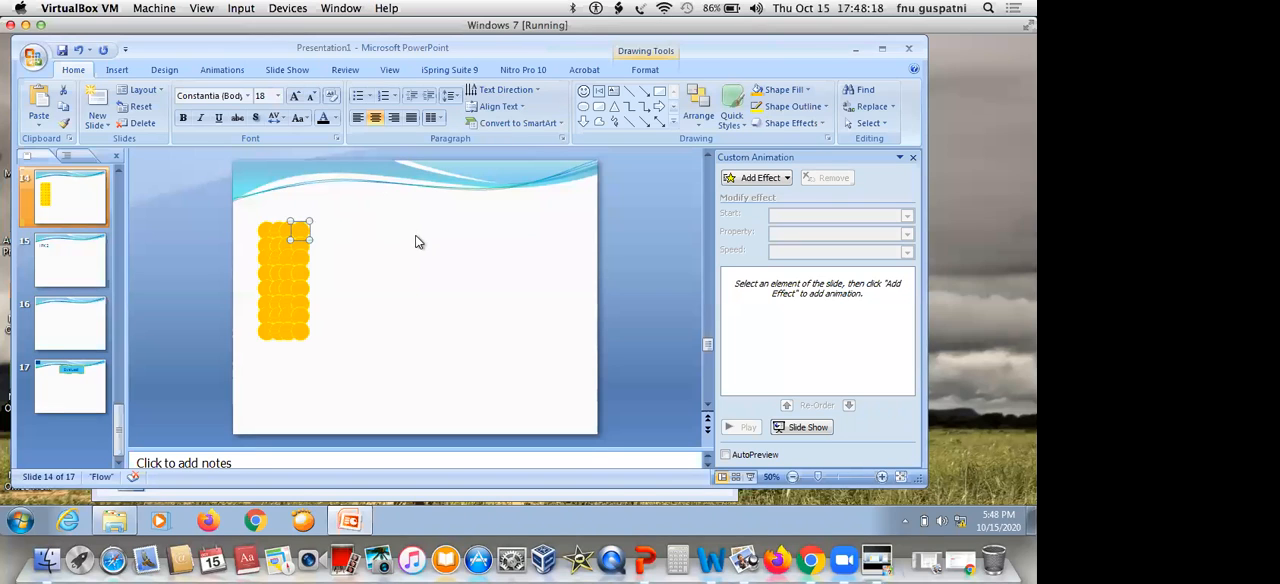
pyautogui.click(418, 242)
pyautogui.click(302, 230)
pyautogui.moveTo(304, 232); pyautogui.dragTo(358, 237)
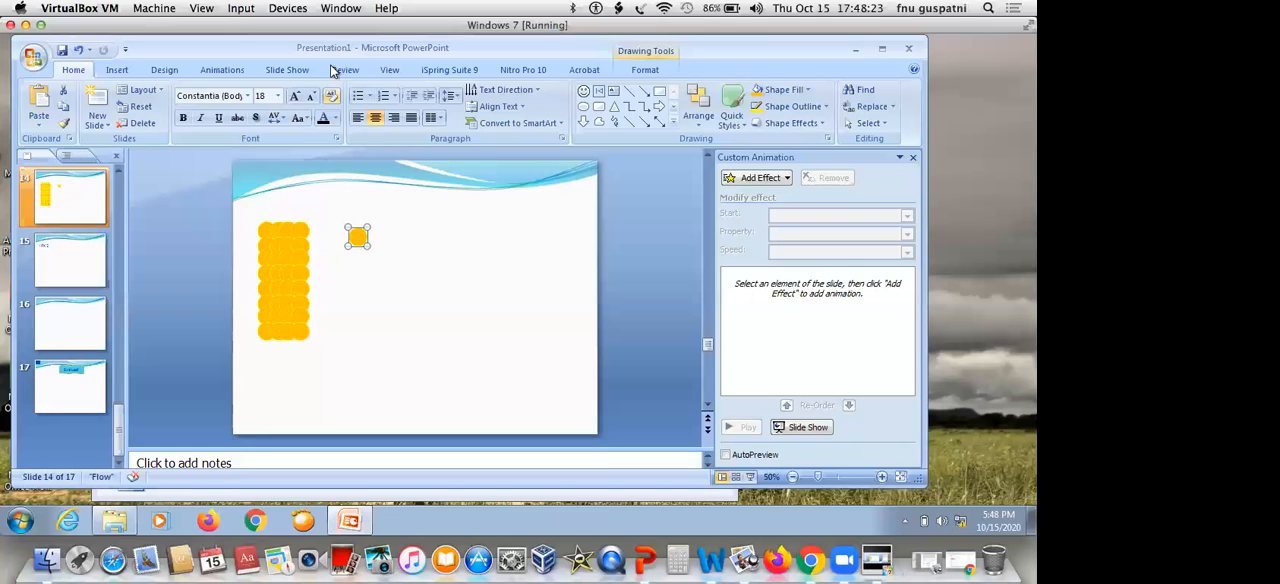
# Recolor the separated circle with a light blue fill and a darker blue theme outline
pyautogui.click(810, 91)
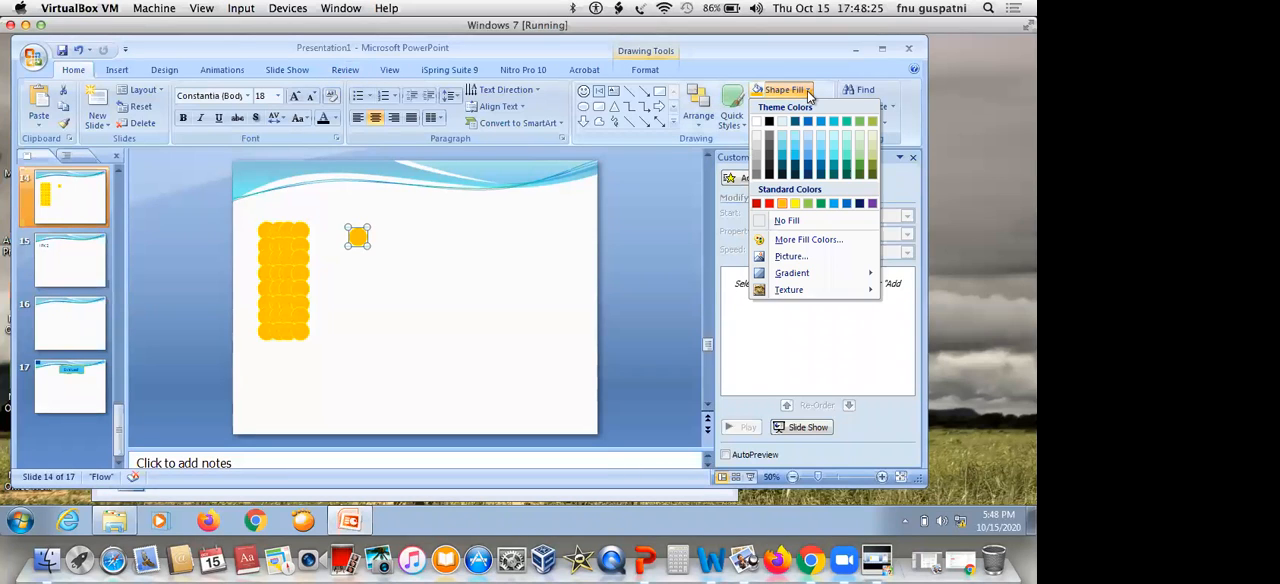
pyautogui.click(811, 151)
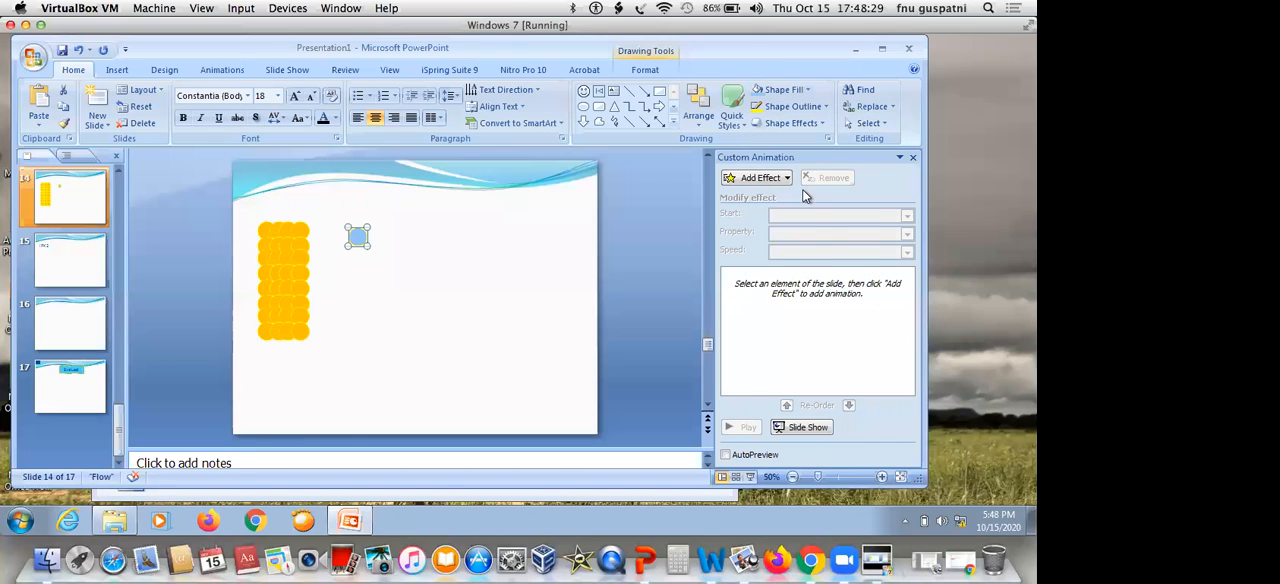
pyautogui.click(790, 106)
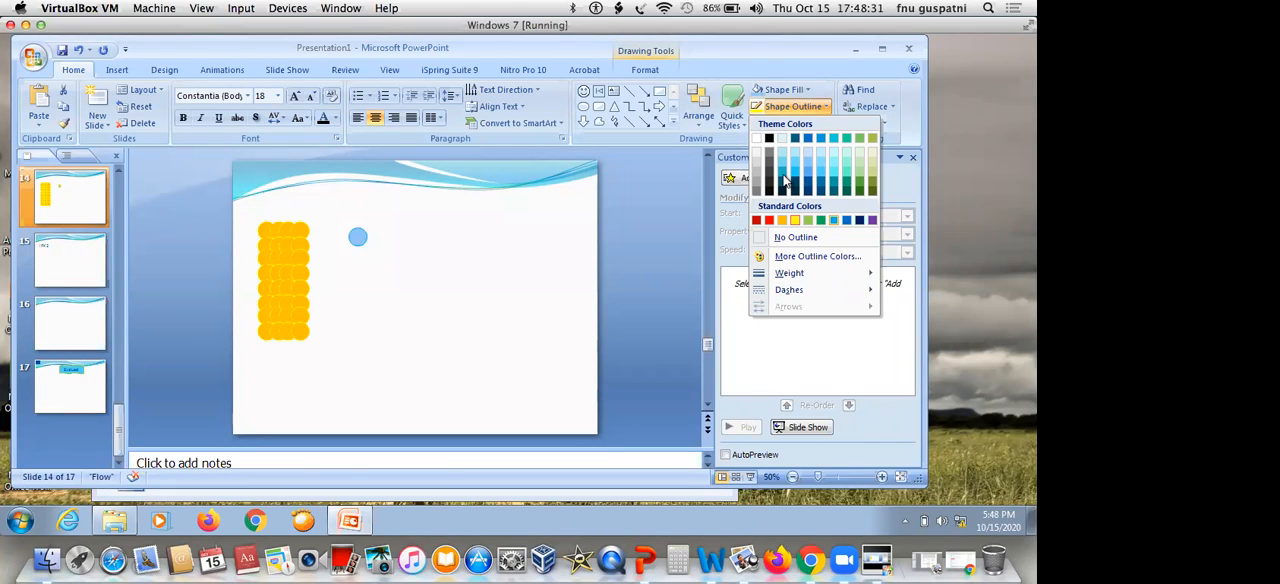
pyautogui.click(785, 178)
pyautogui.click(528, 264)
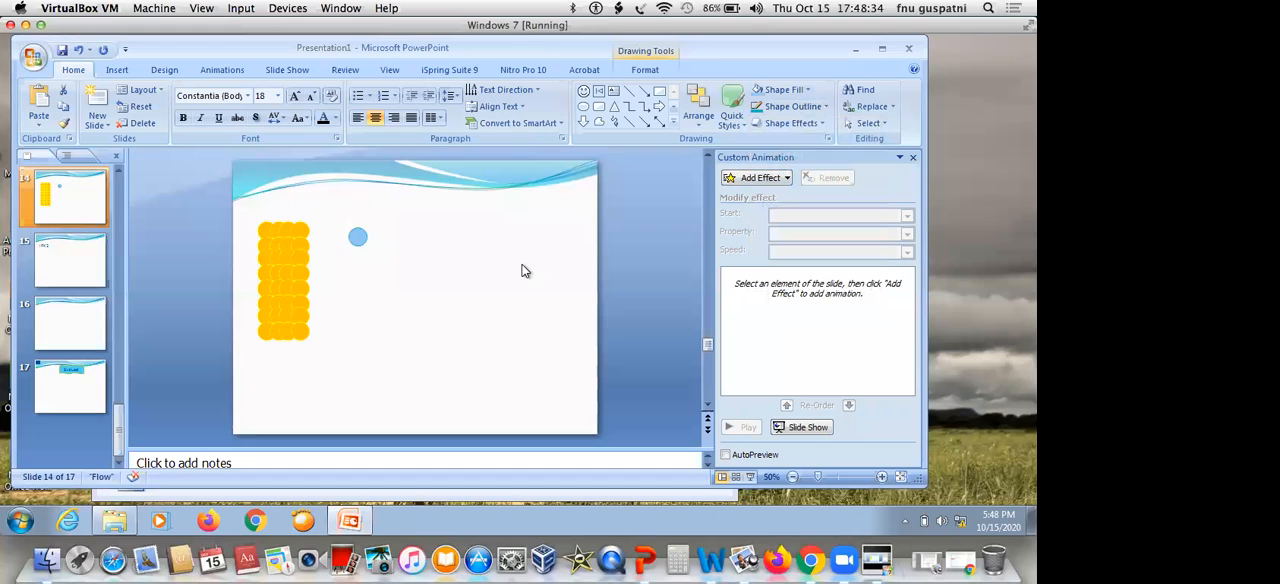
# Shrink the light blue circle by reducing its height and setting its width to 0.35"
pyautogui.click(356, 239)
pyautogui.doubleClick(356, 239)
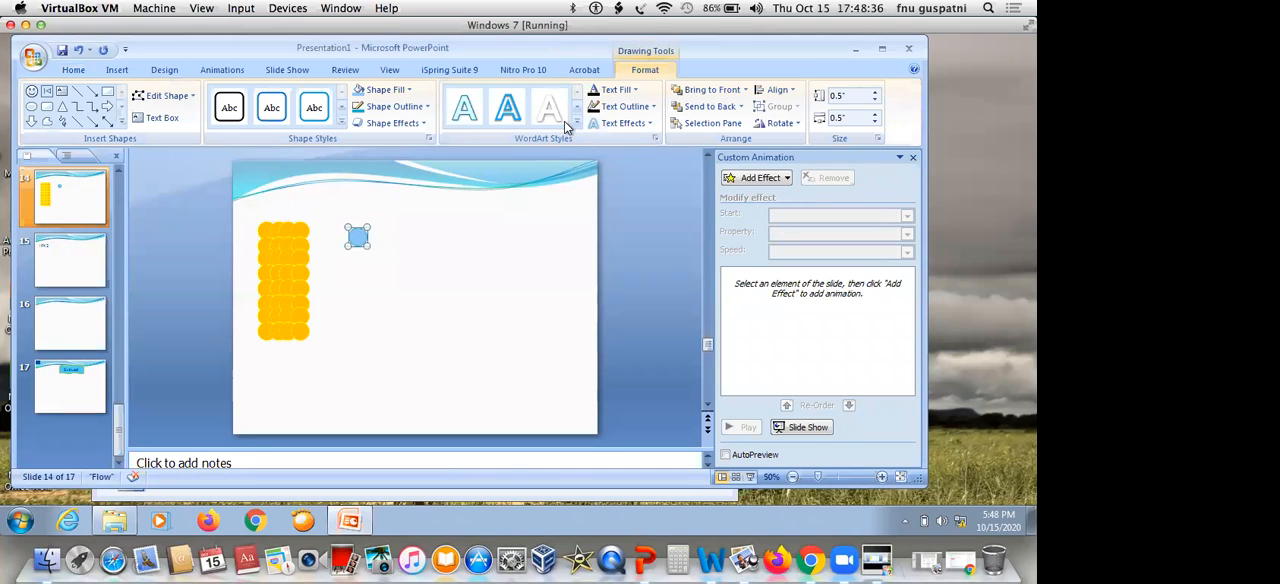
pyautogui.doubleClick(840, 96)
pyautogui.write('0.4')
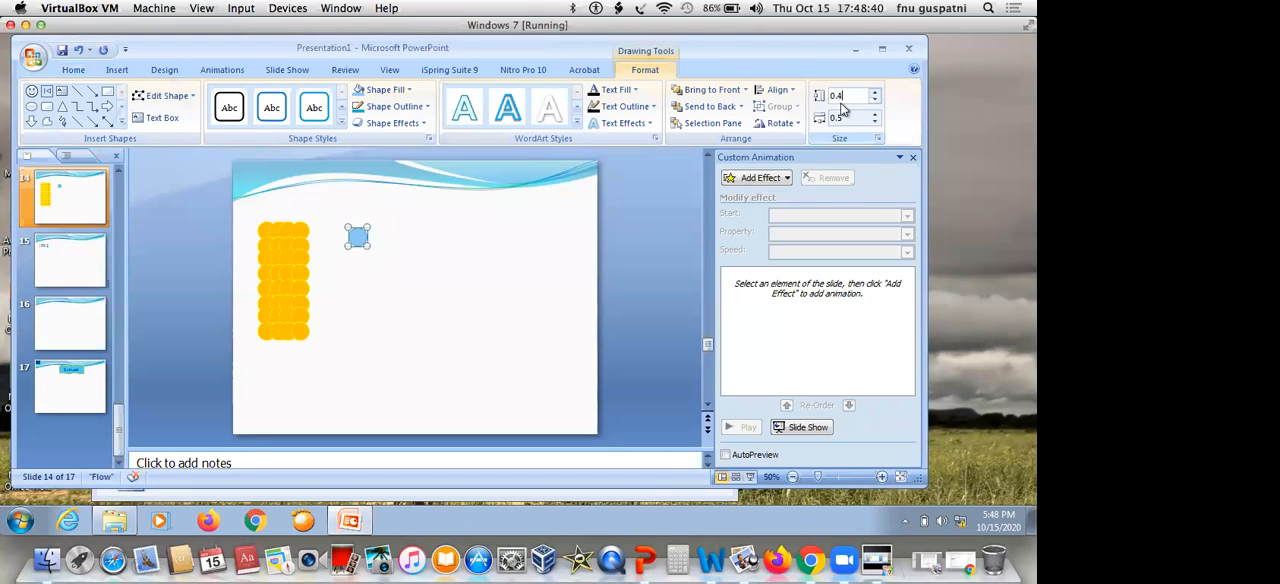
pyautogui.write('5')
pyautogui.doubleClick(838, 118)
pyautogui.write('0.35')
pyautogui.press('Return')
pyautogui.click(444, 228)
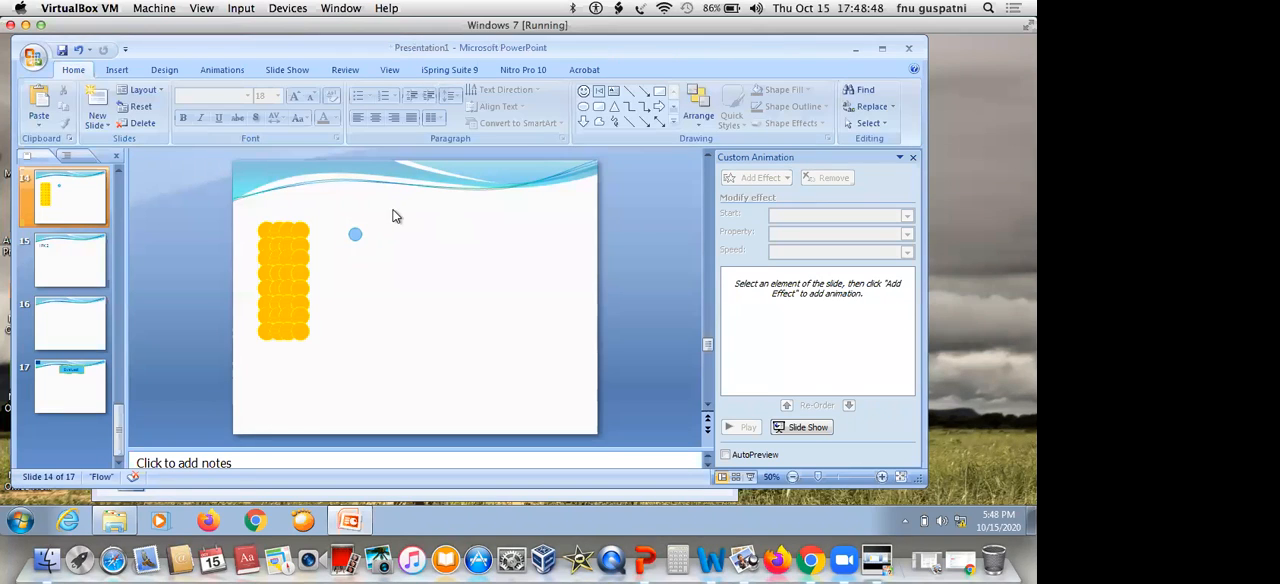
# Move the light blue circle farther away from the orange block into the slide's empty area
pyautogui.moveTo(375, 208)
pyautogui.mouseDown()
pyautogui.moveTo(335, 254)
pyautogui.moveTo(443, 252)
pyautogui.mouseUp()
pyautogui.click(402, 266)
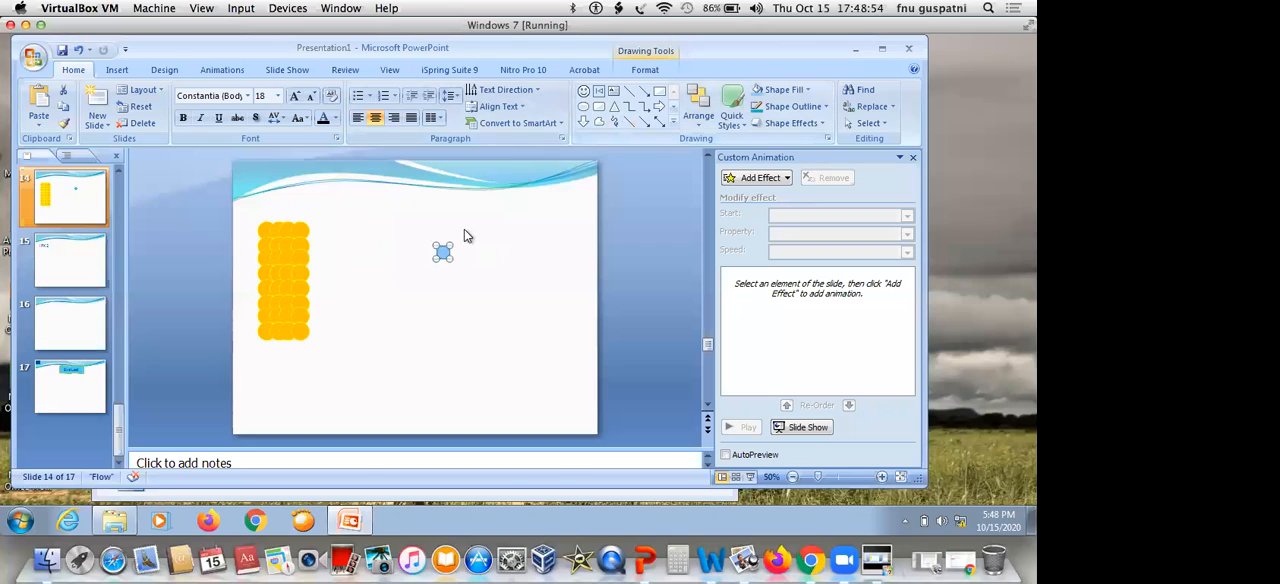
pyautogui.click(767, 181)
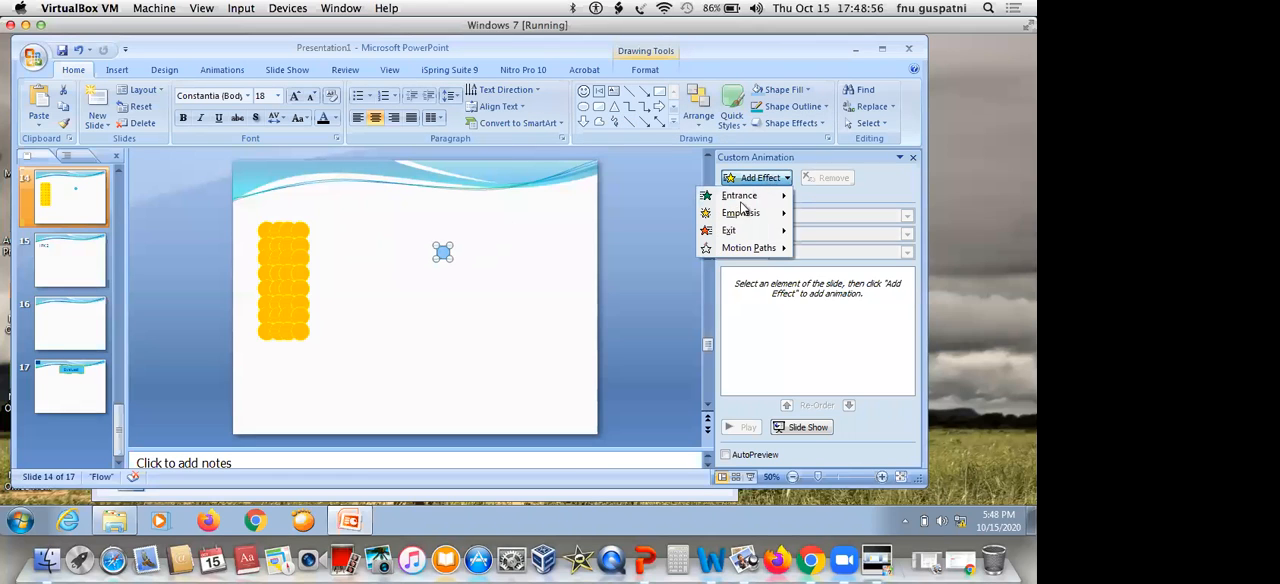
pyautogui.moveTo(733, 256)
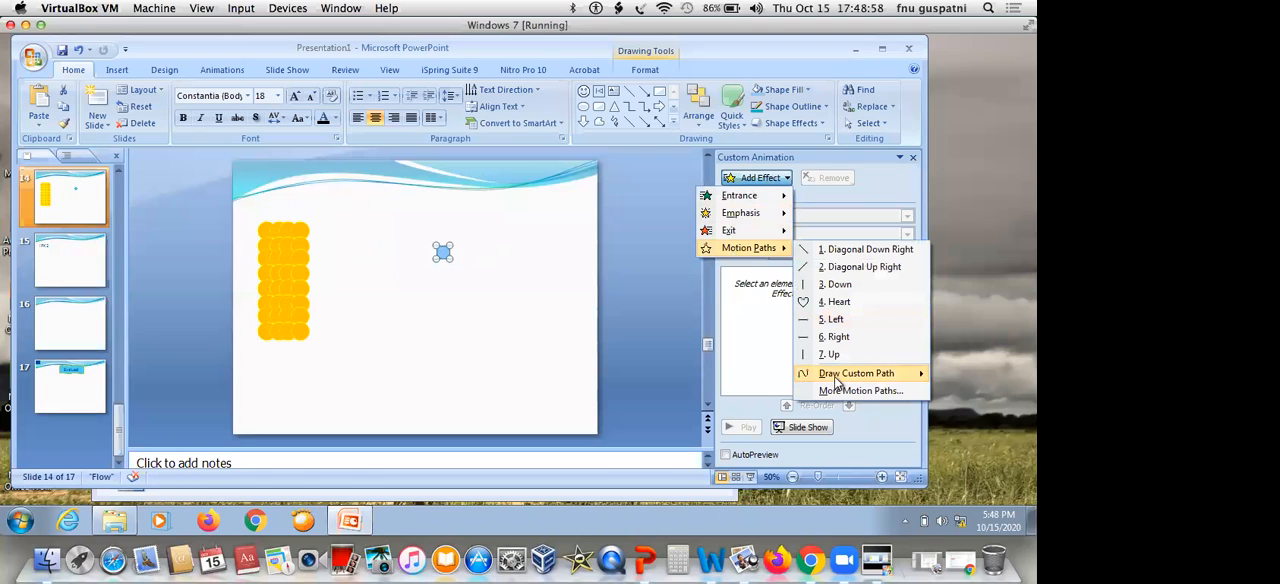
pyautogui.moveTo(843, 378)
pyautogui.click(971, 430)
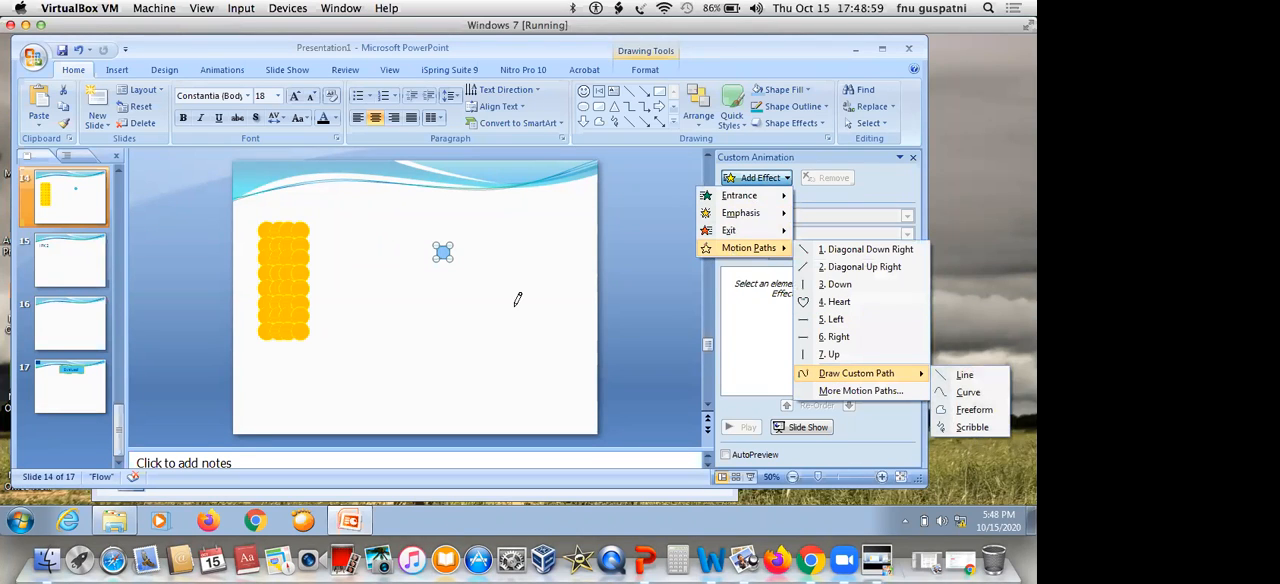
pyautogui.moveTo(443, 249)
pyautogui.mouseDown()
pyautogui.moveTo(486, 214)
pyautogui.moveTo(399, 284)
pyautogui.moveTo(389, 340)
pyautogui.moveTo(346, 229)
pyautogui.moveTo(356, 280)
pyautogui.moveTo(305, 307)
pyautogui.moveTo(234, 277)
pyautogui.moveTo(253, 265)
pyautogui.moveTo(256, 277)
pyautogui.mouseUp()
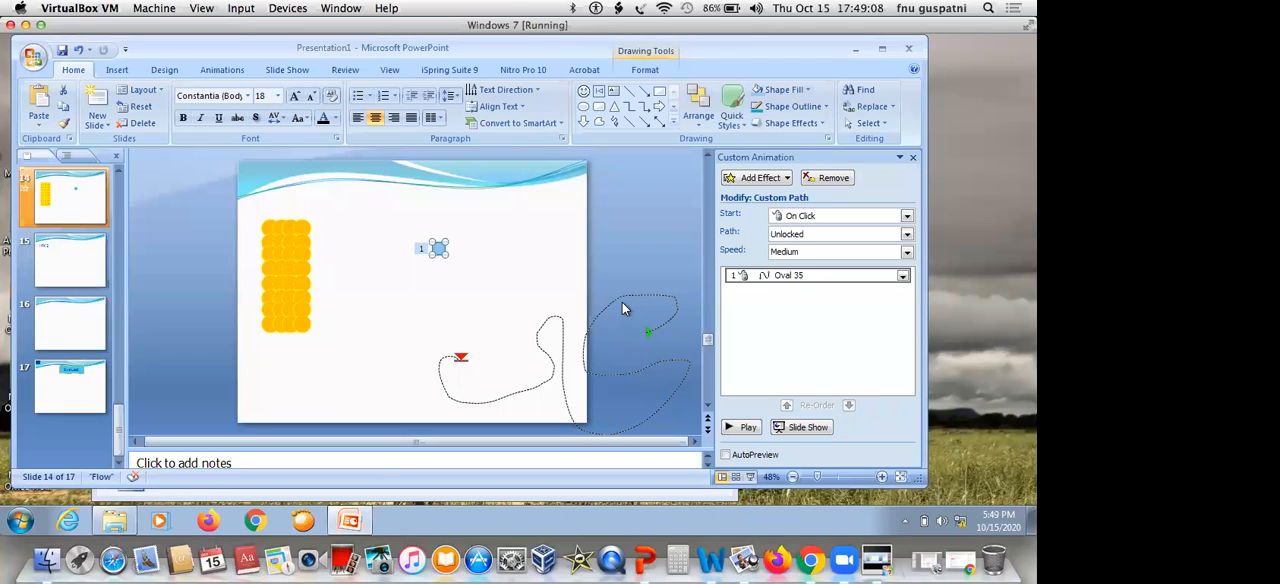
pyautogui.hotkey('ctrl', 'z')
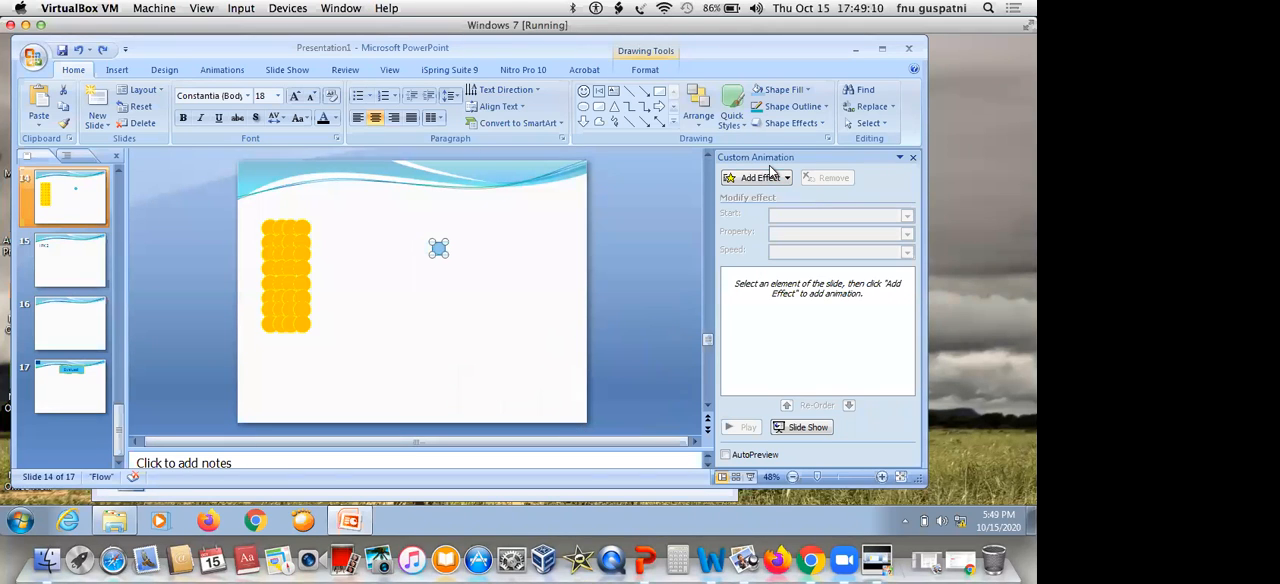
# Add a custom Scribble motion path to the light blue circle, winding from the circle around and into the orange block
pyautogui.click(766, 180)
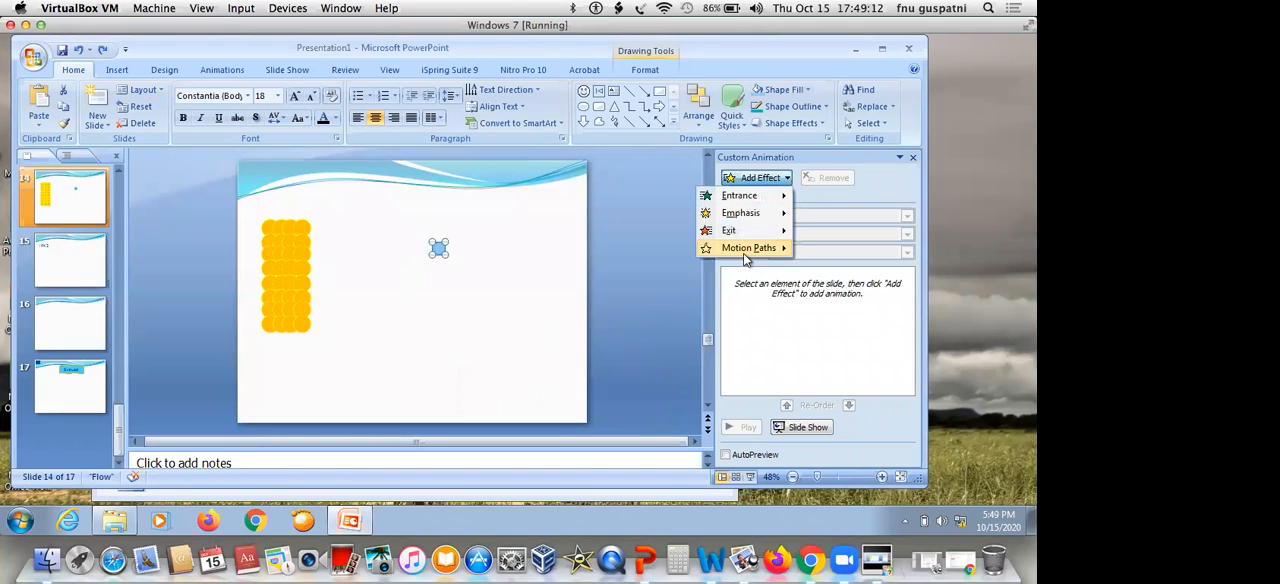
pyautogui.moveTo(745, 256)
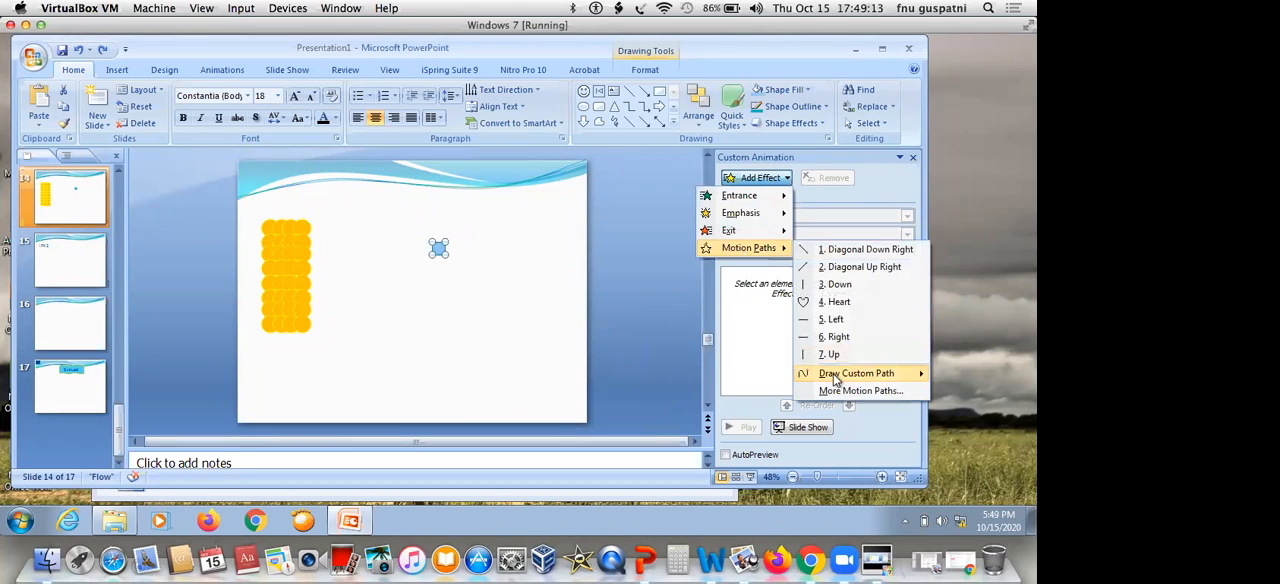
pyautogui.click(960, 429)
pyautogui.moveTo(439, 242)
pyautogui.mouseDown()
pyautogui.moveTo(440, 180)
pyautogui.moveTo(398, 242)
pyautogui.moveTo(365, 225)
pyautogui.mouseUp()
pyautogui.moveTo(329, 323)
pyautogui.mouseDown()
pyautogui.moveTo(246, 272)
pyautogui.moveTo(268, 260)
pyautogui.mouseUp()
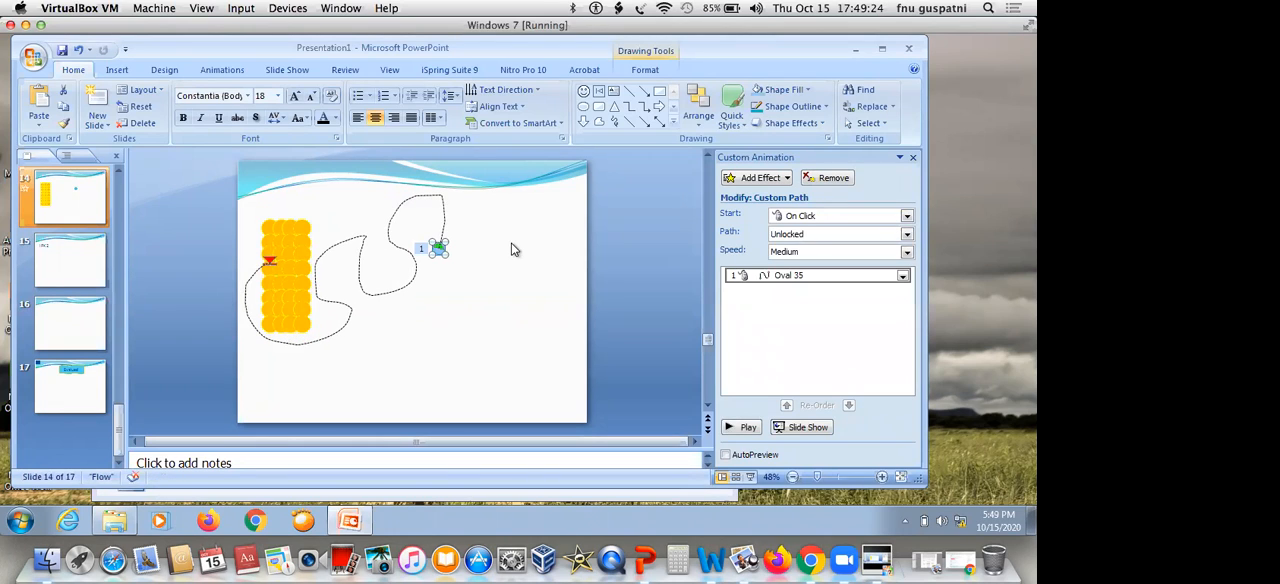
pyautogui.click(515, 249)
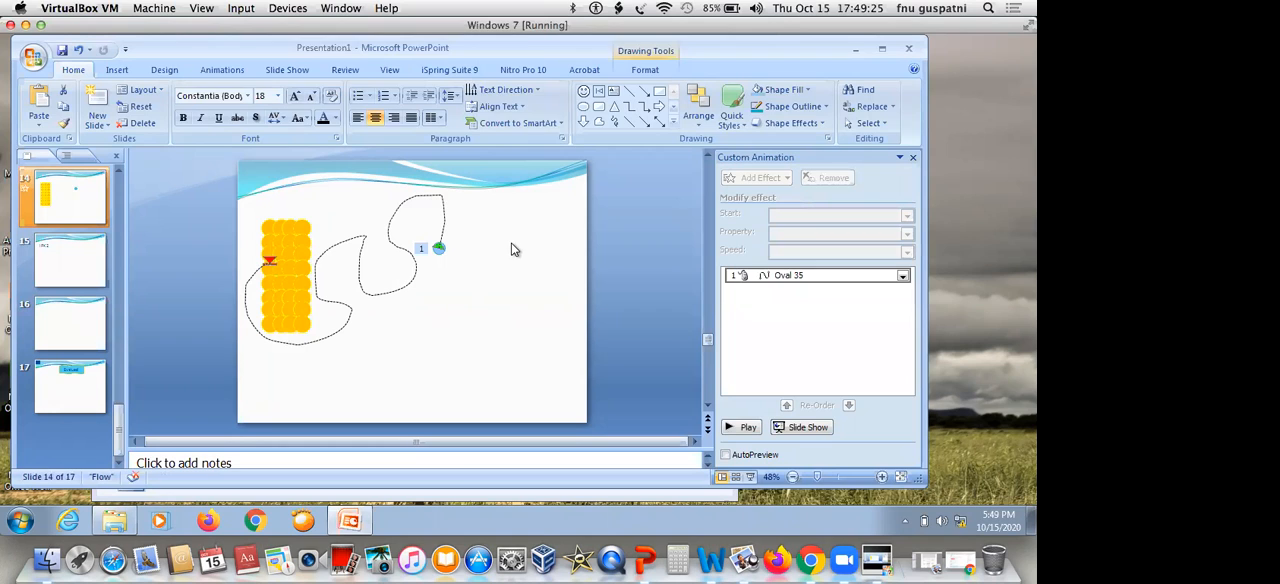
# Copy the orange circle at the block's top-right corner and place the copy on the block's left edge, where the motion path ends
pyautogui.click(304, 227)
pyautogui.hotkey('ctrl', 'v')
pyautogui.click(335, 222)
pyautogui.click(306, 234)
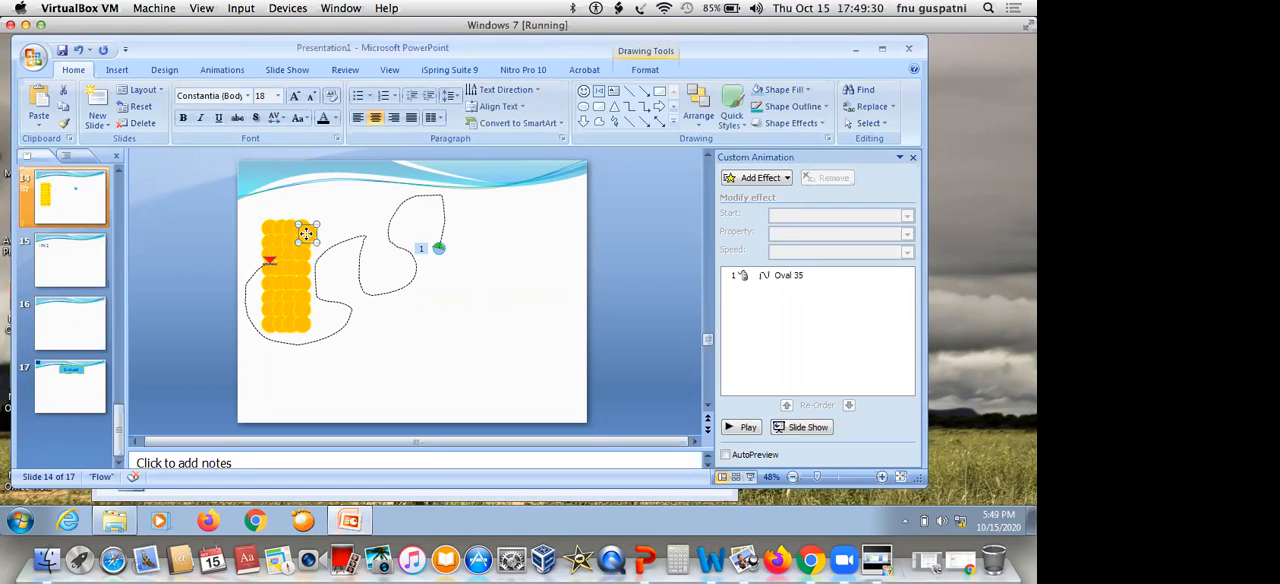
pyautogui.moveTo(257, 262); pyautogui.dragTo(258, 263)
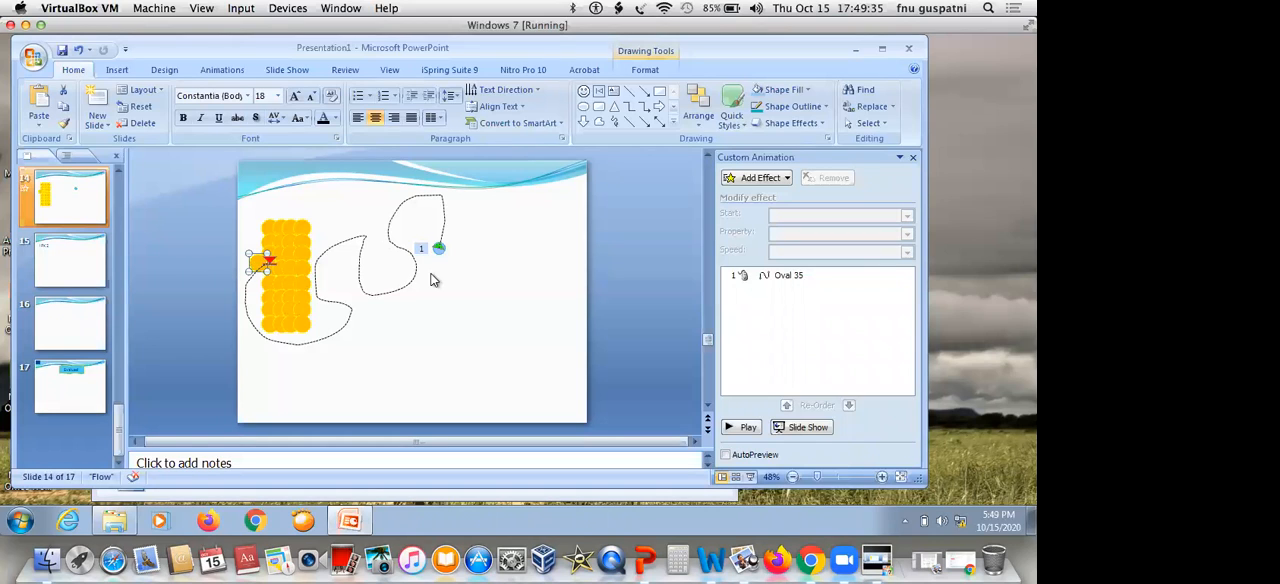
# Add a Dissolve Out exit effect to the light blue circle
pyautogui.click(436, 249)
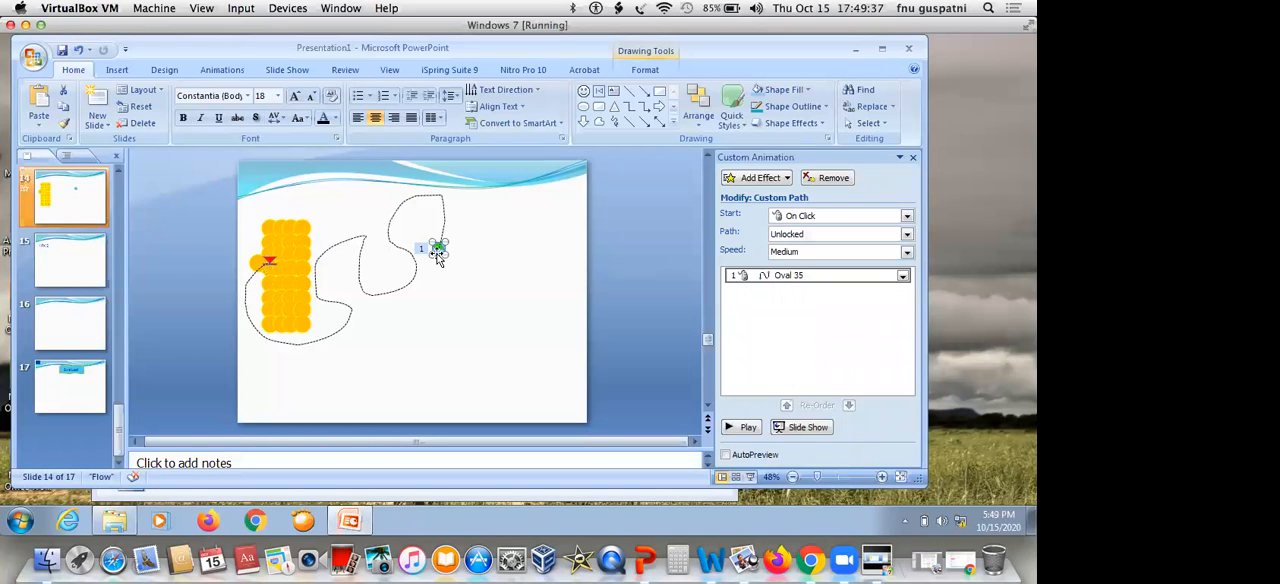
pyautogui.click(757, 178)
pyautogui.moveTo(733, 230)
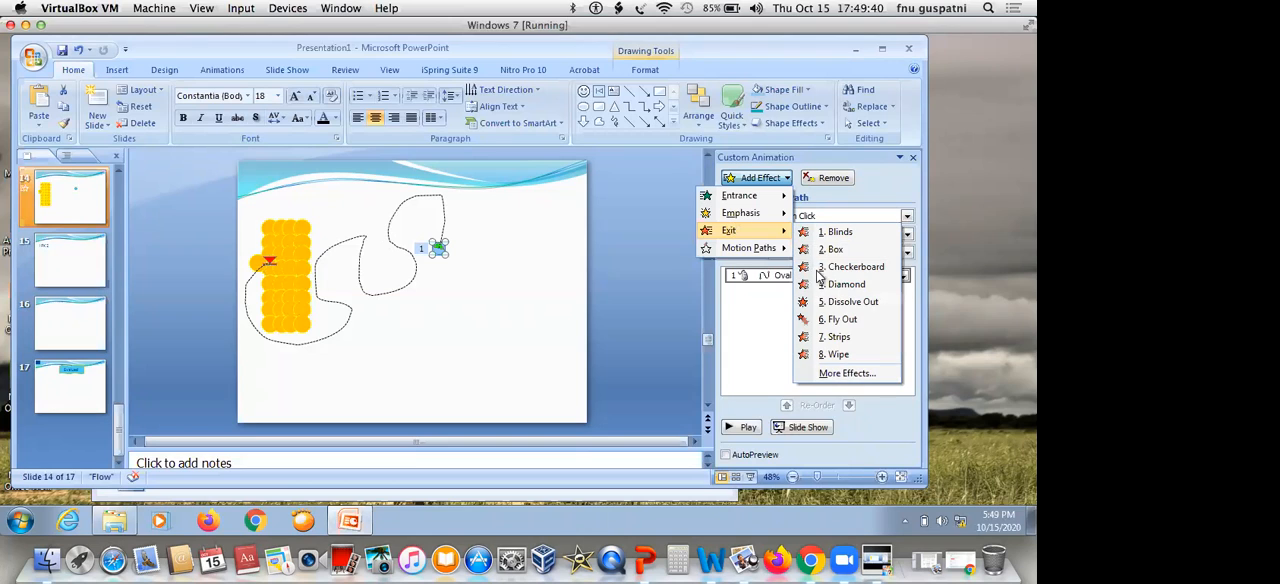
pyautogui.click(828, 301)
pyautogui.click(517, 257)
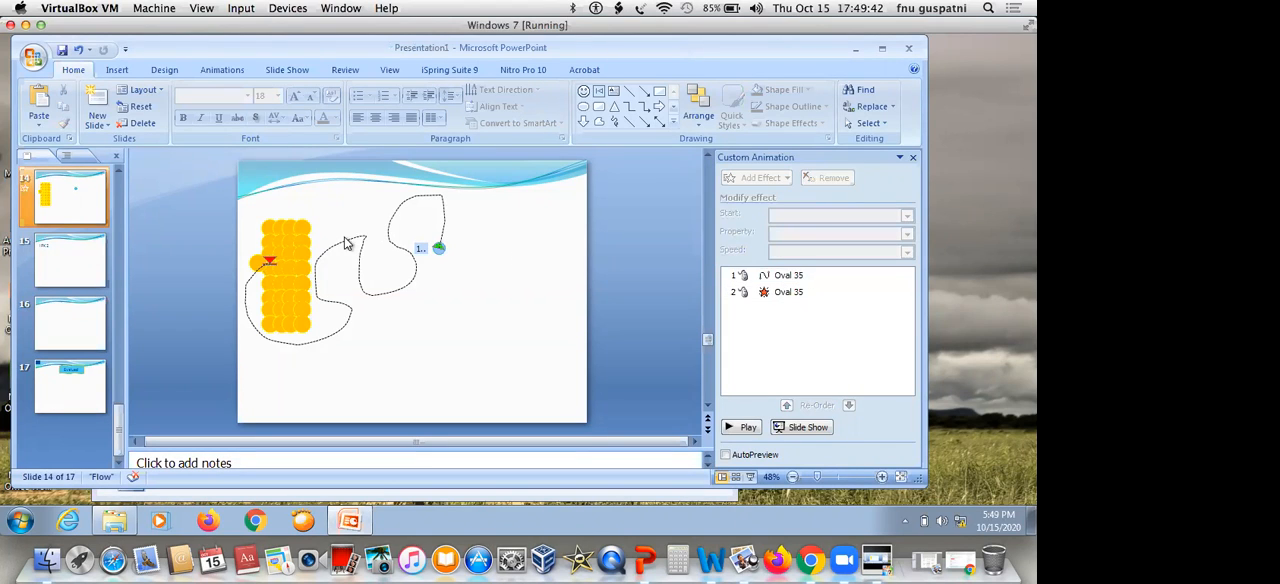
# Add a Dissolve In entrance effect to the extra orange circle on the block's left edge
pyautogui.click(258, 262)
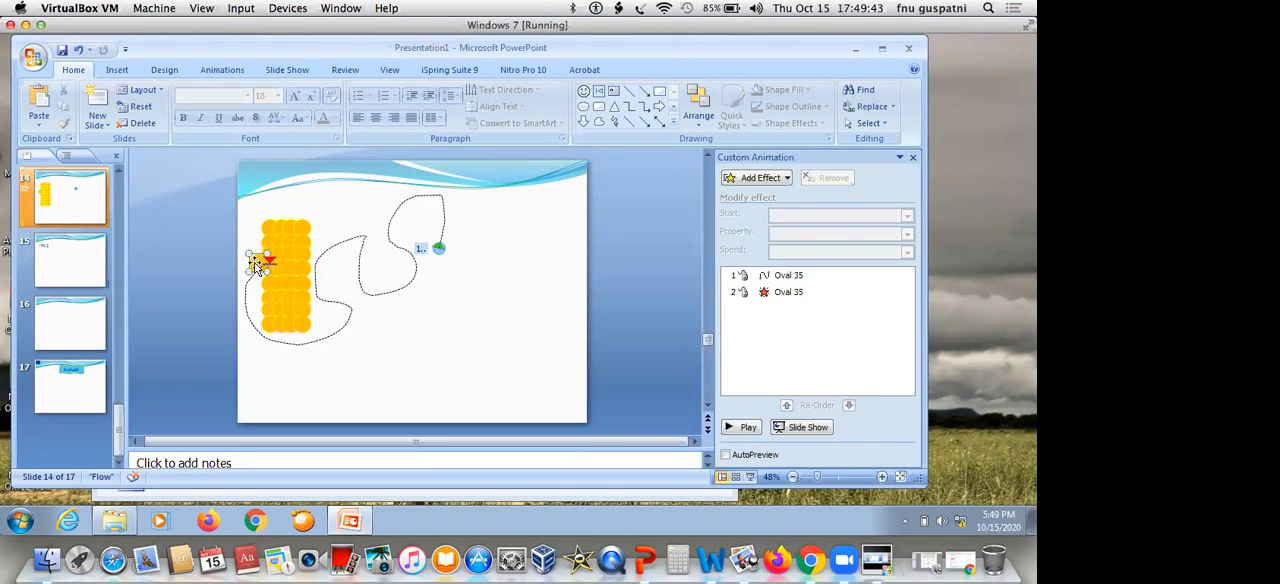
pyautogui.click(767, 178)
pyautogui.moveTo(749, 197)
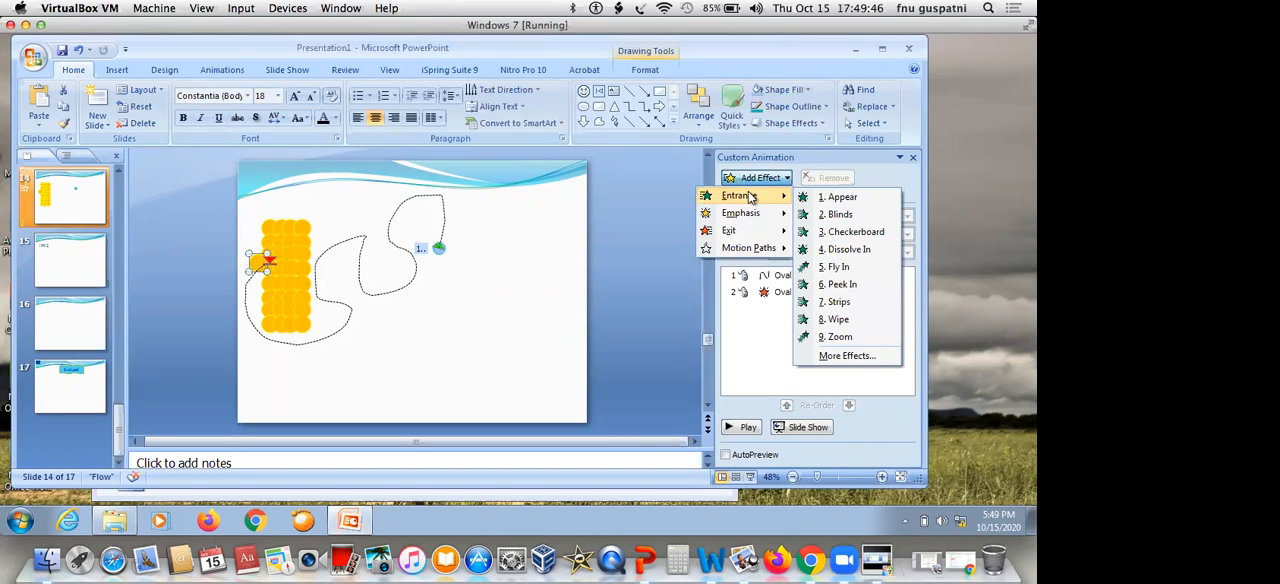
pyautogui.click(845, 249)
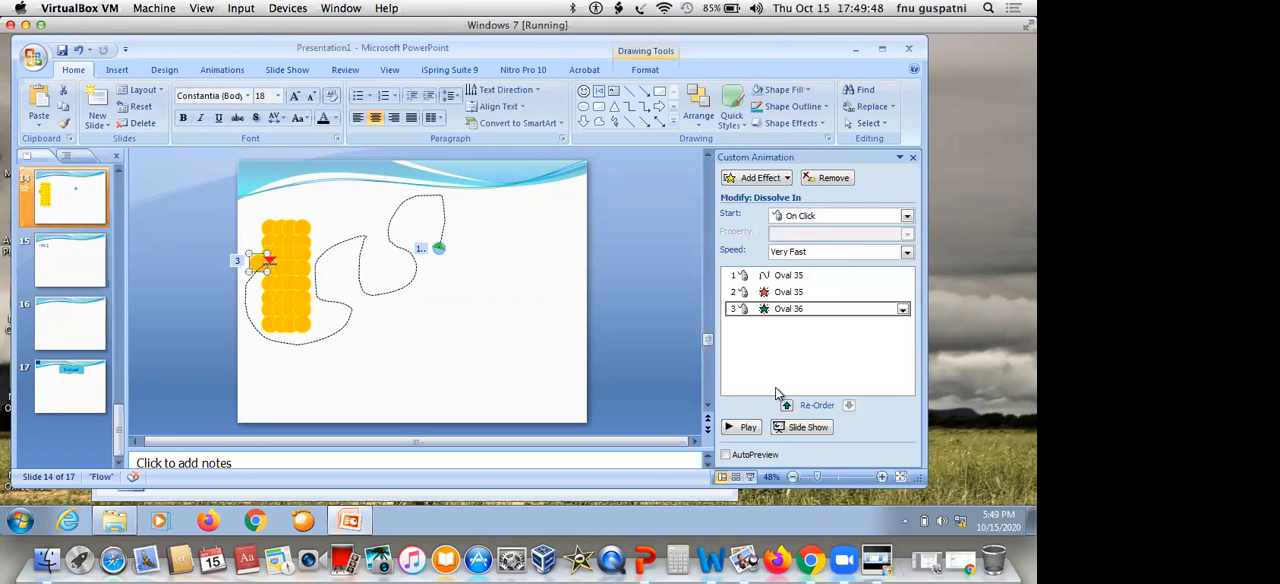
# Play the animation as a slide show and nudge the extra orange circle closer into the block
pyautogui.click(802, 427)
pyautogui.click(586, 313)
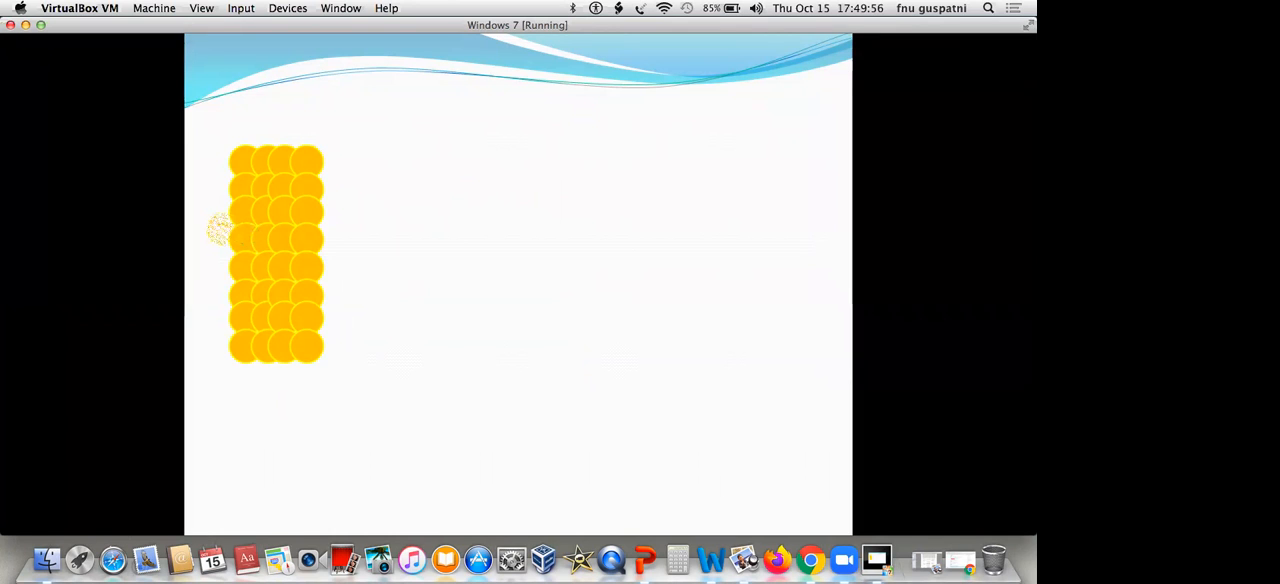
pyautogui.press('Escape')
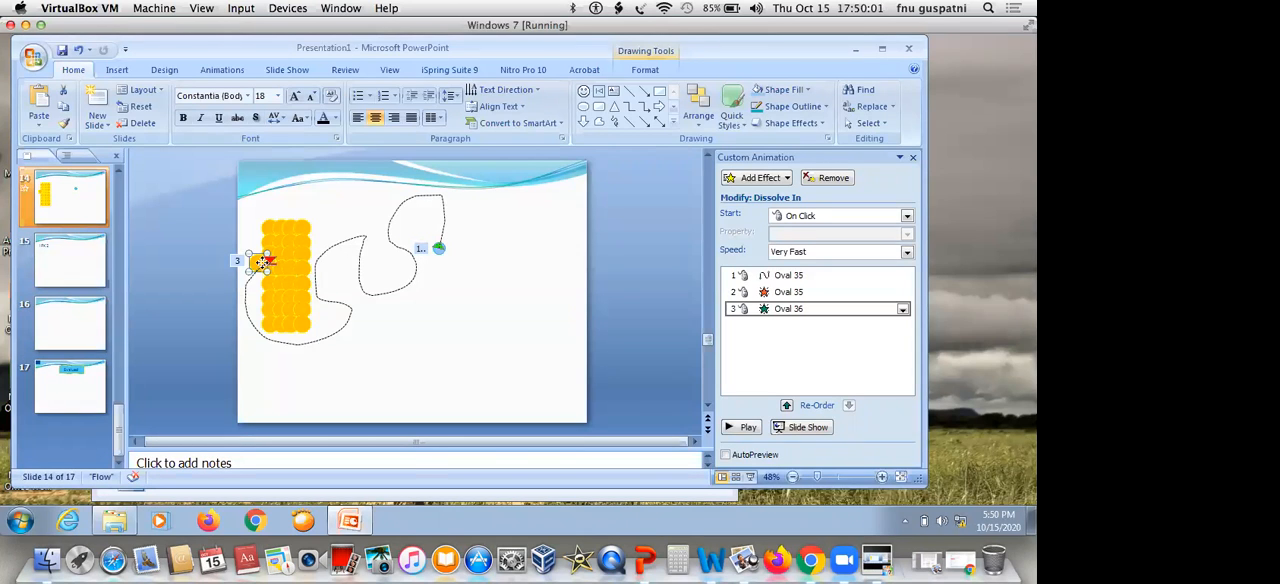
pyautogui.moveTo(261, 262); pyautogui.dragTo(267, 262)
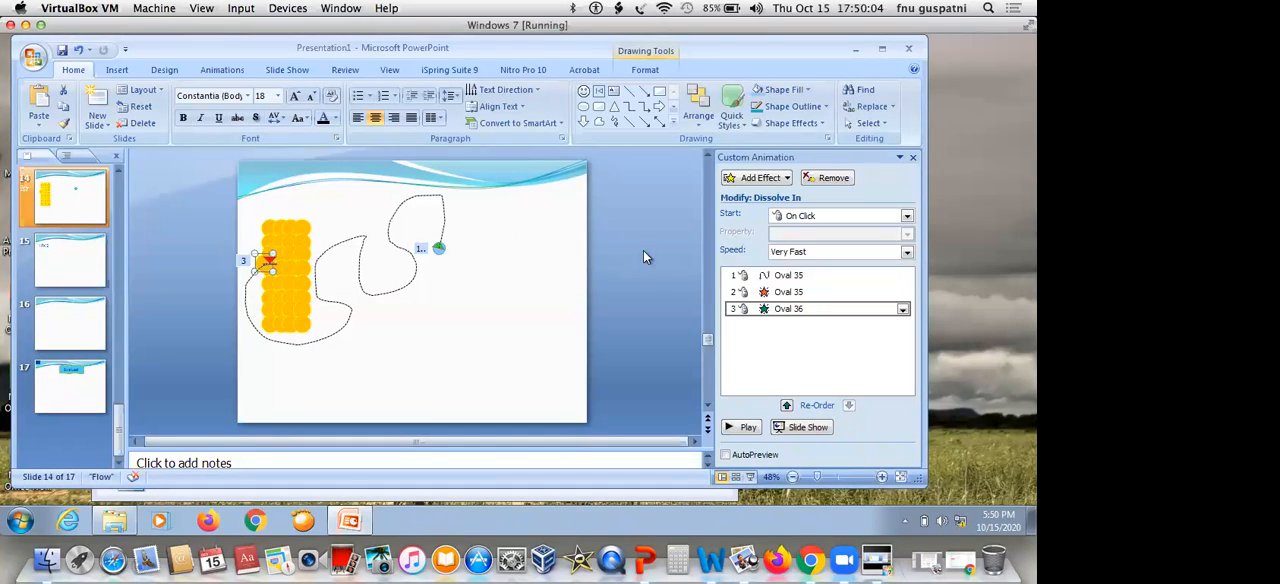
# Set both the Dissolve Out and the Dissolve In effects to start After Previous
pyautogui.click(825, 292)
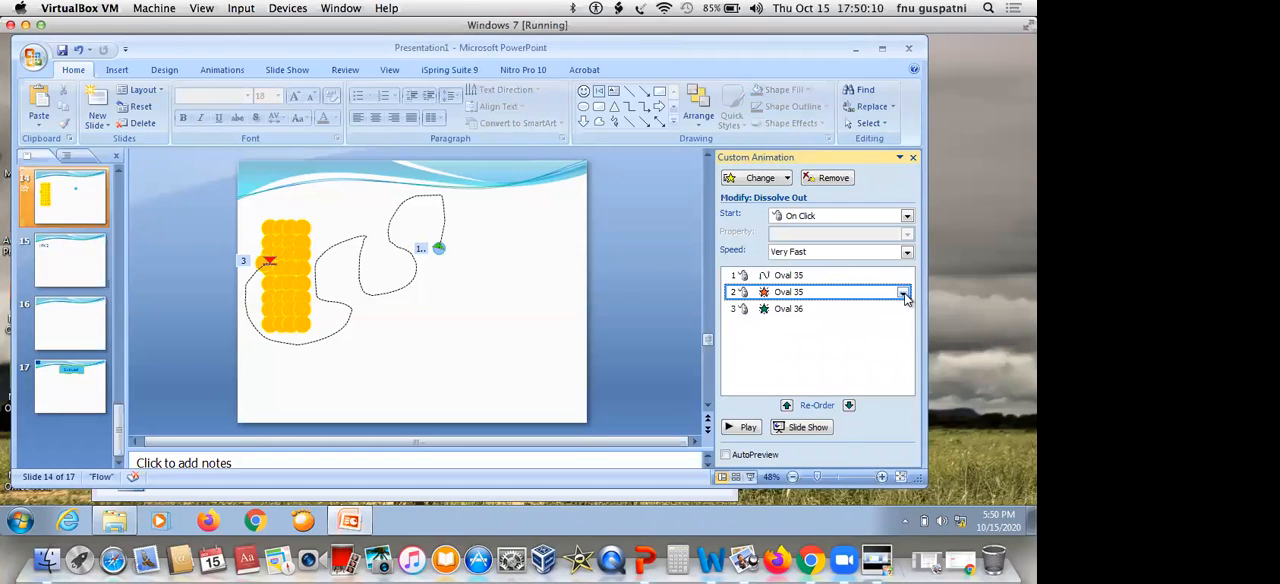
pyautogui.click(908, 222)
pyautogui.click(867, 259)
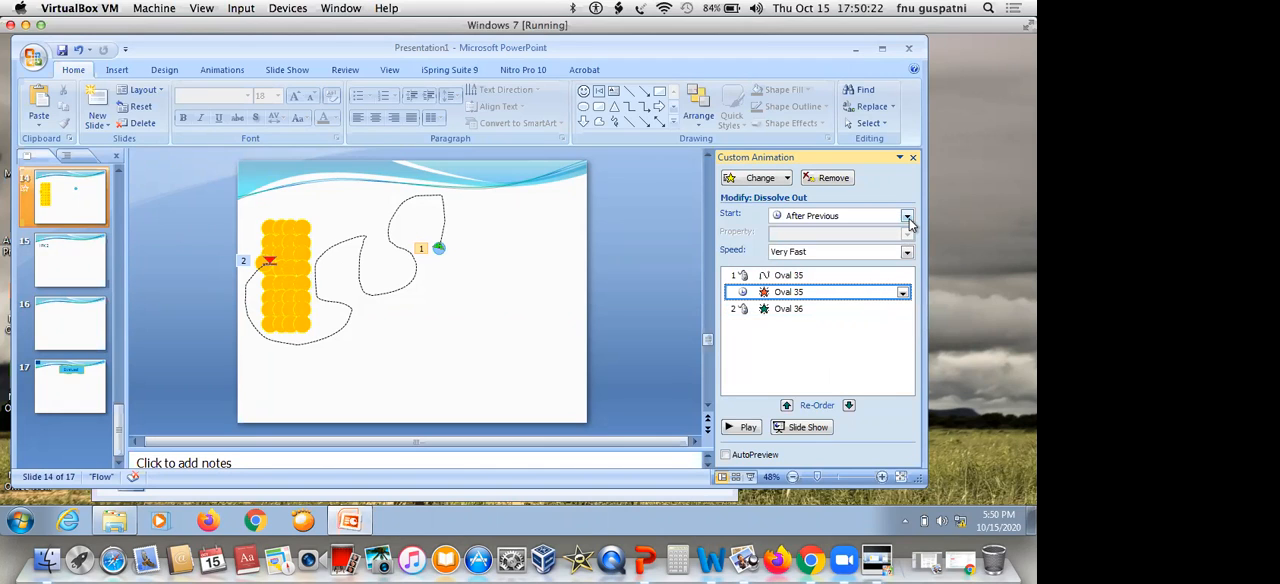
pyautogui.click(856, 308)
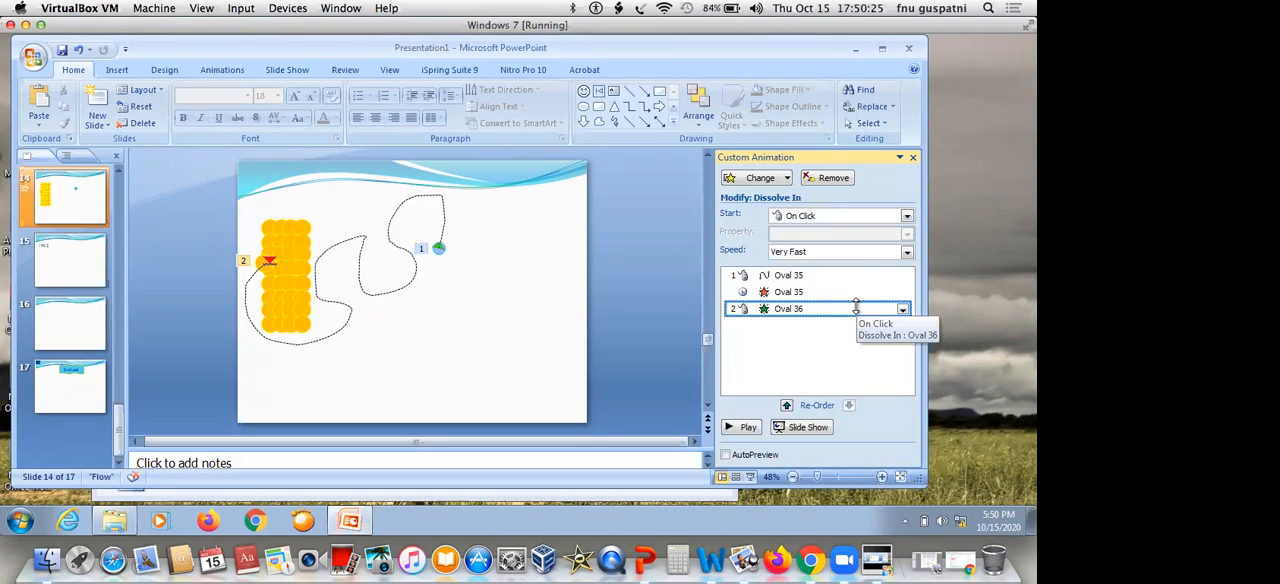
pyautogui.click(905, 217)
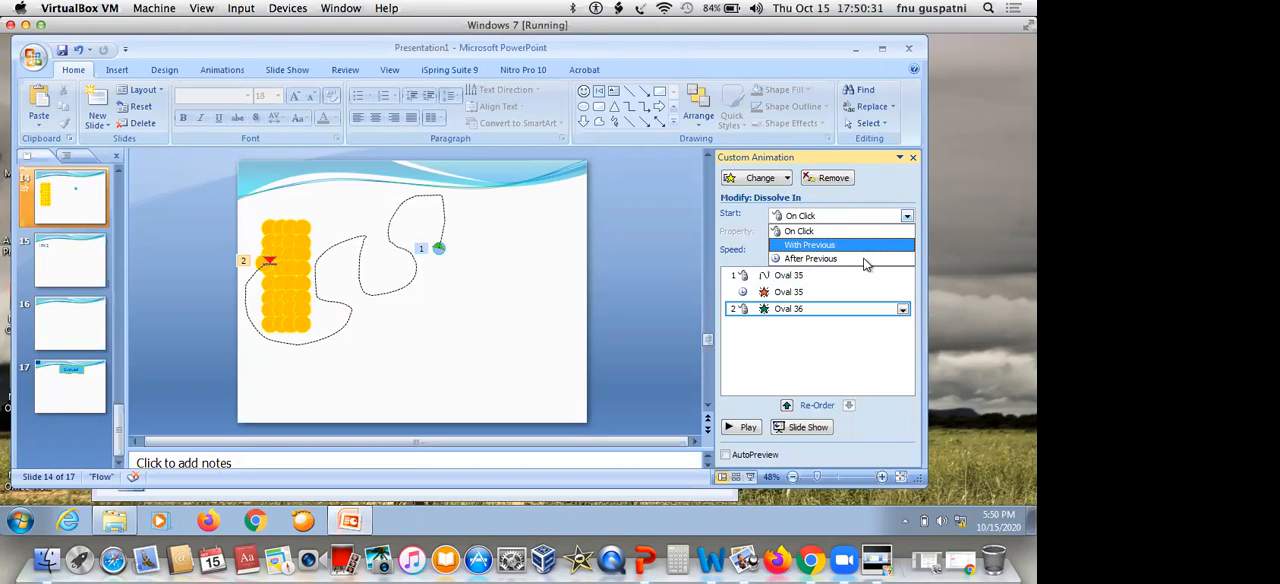
pyautogui.click(866, 259)
# Play the retimed animation as a slide show and shift the extra orange circle slightly farther into the block
pyautogui.click(806, 427)
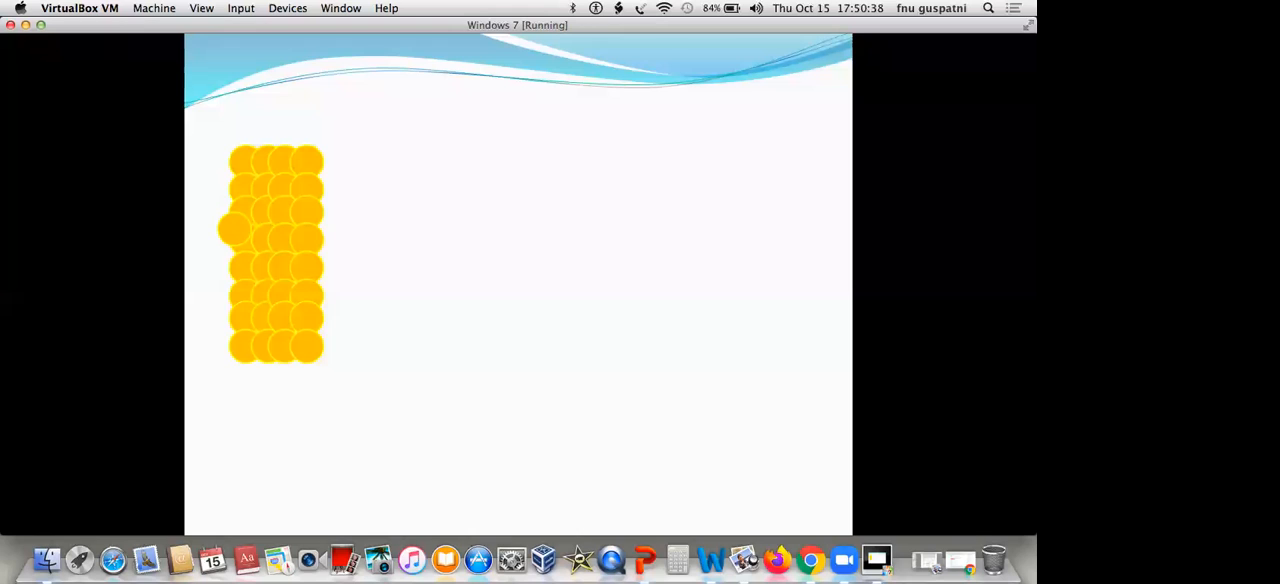
pyautogui.press('Escape')
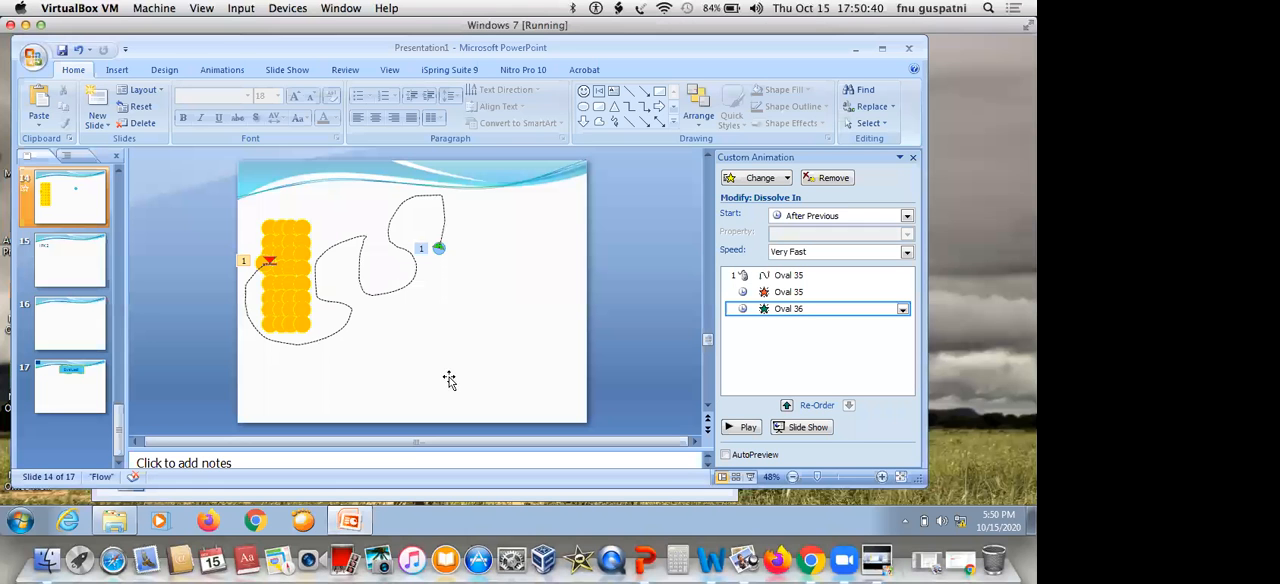
pyautogui.click(260, 263)
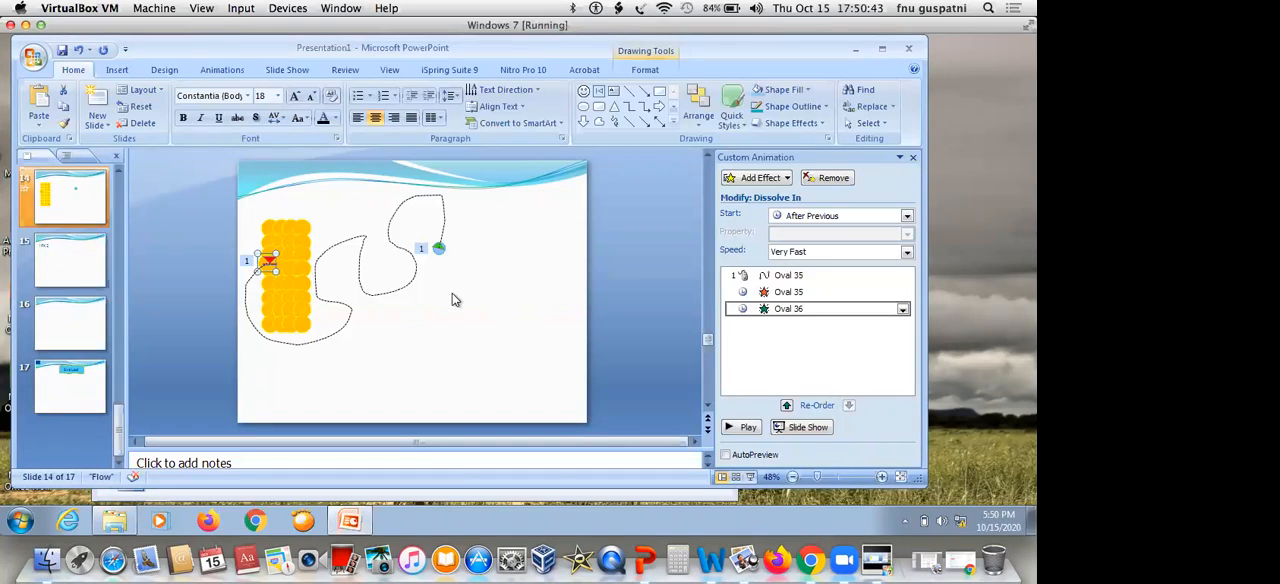
# Duplicate the light blue circle and place the copy below the original
pyautogui.click(437, 250)
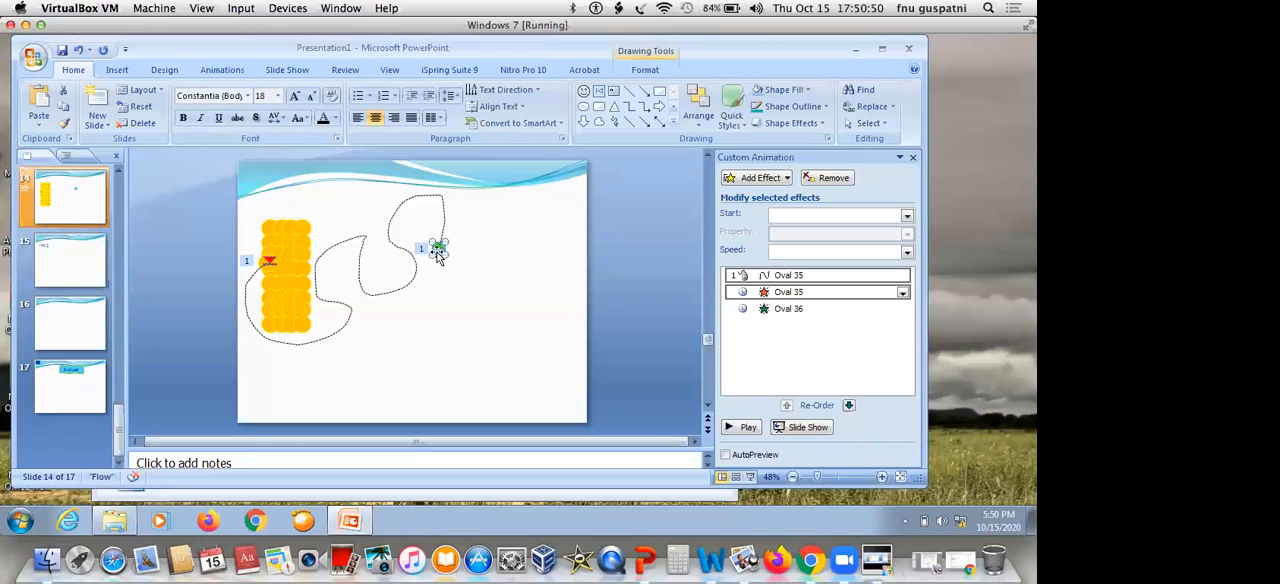
pyautogui.hotkey('ctrl', 'd')
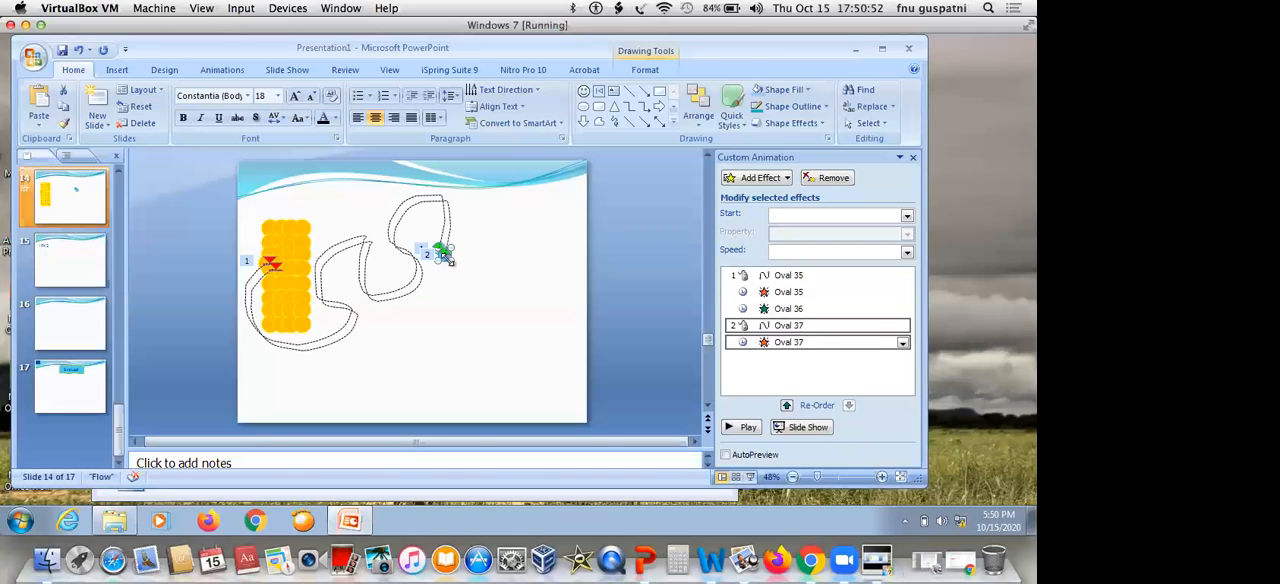
pyautogui.moveTo(435, 328); pyautogui.dragTo(437, 340)
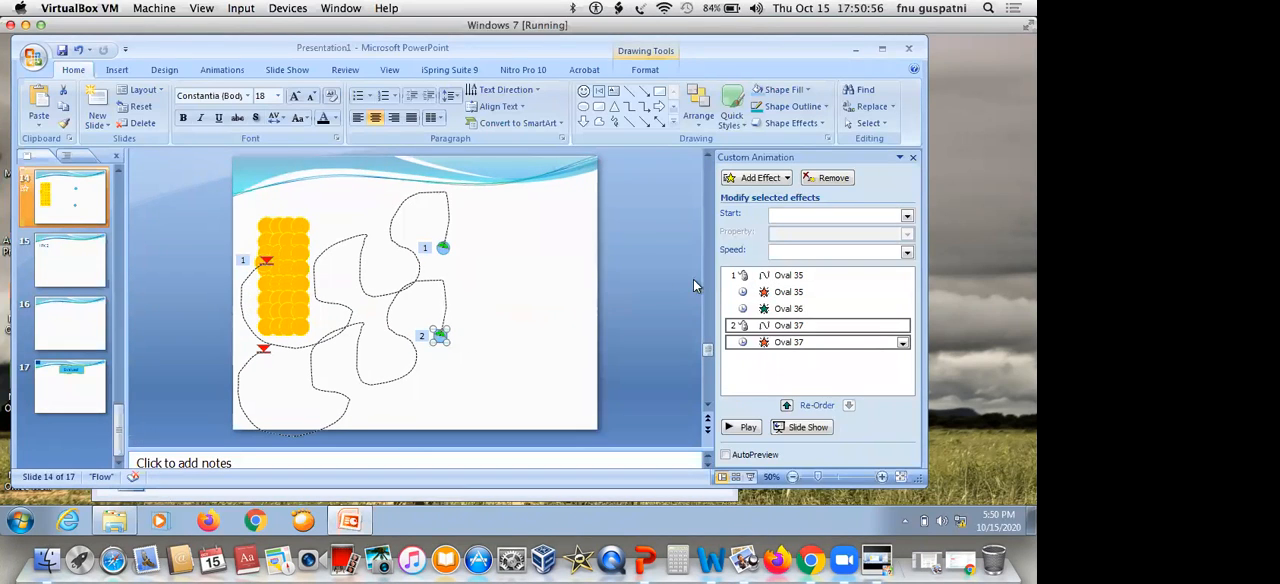
pyautogui.click(450, 300)
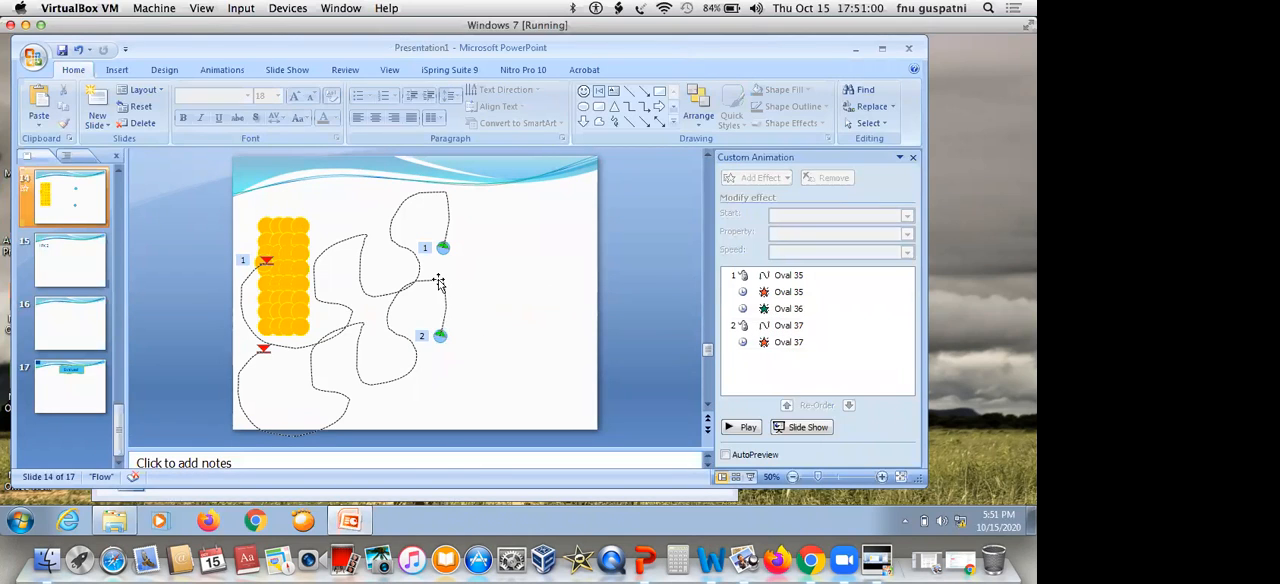
# Remove the copied motion path and Dissolve Out effect from the duplicated light blue circle
pyautogui.click(439, 281)
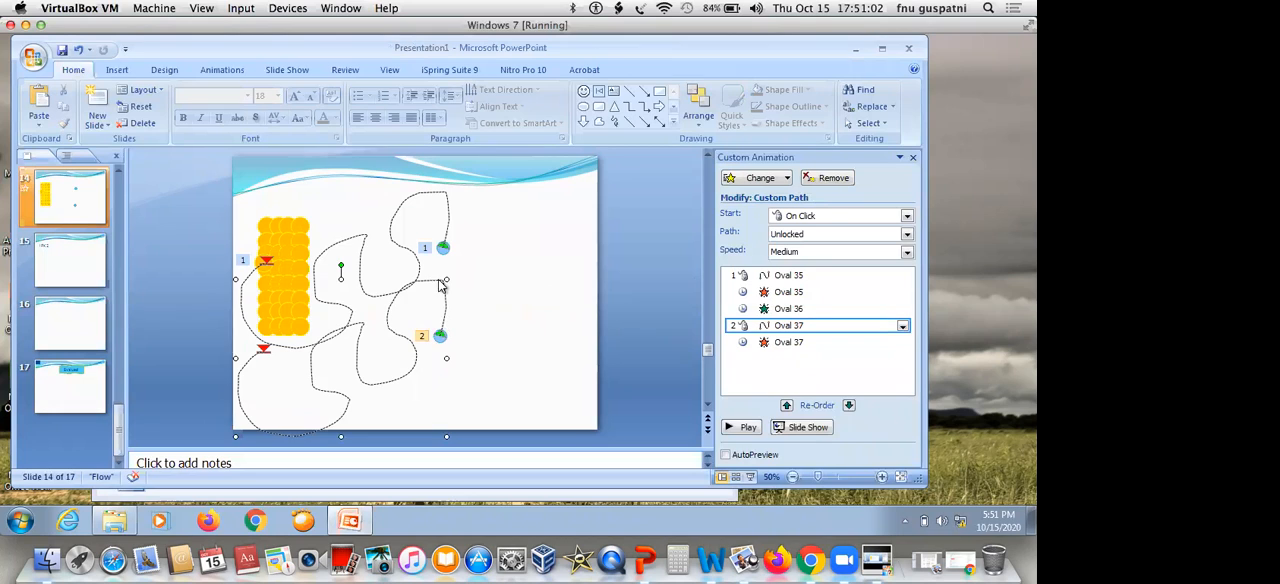
pyautogui.press('Delete')
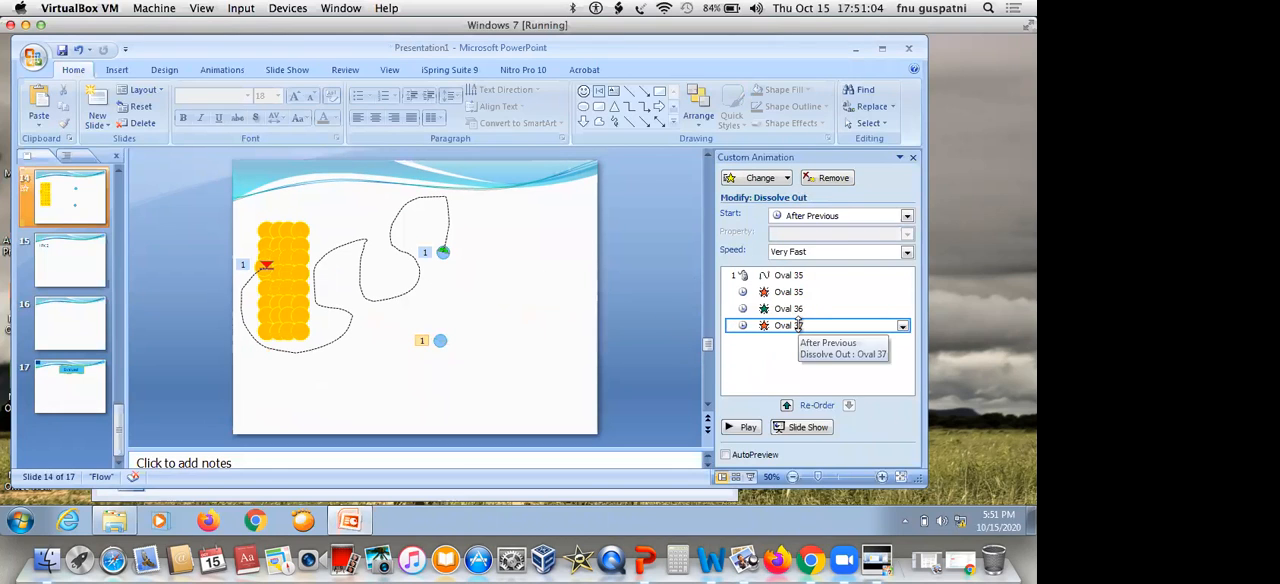
pyautogui.click(800, 325)
pyautogui.click(828, 178)
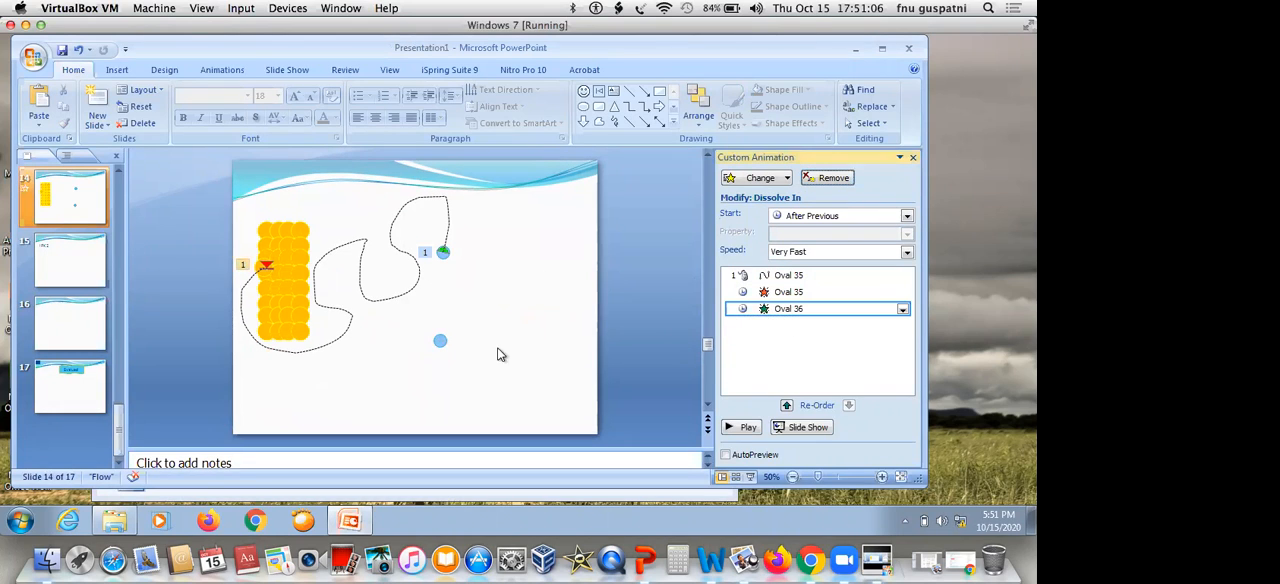
# Draw a scribble motion path for the lower light blue circle that loops below the block and ends at its outer edge
pyautogui.click(440, 341)
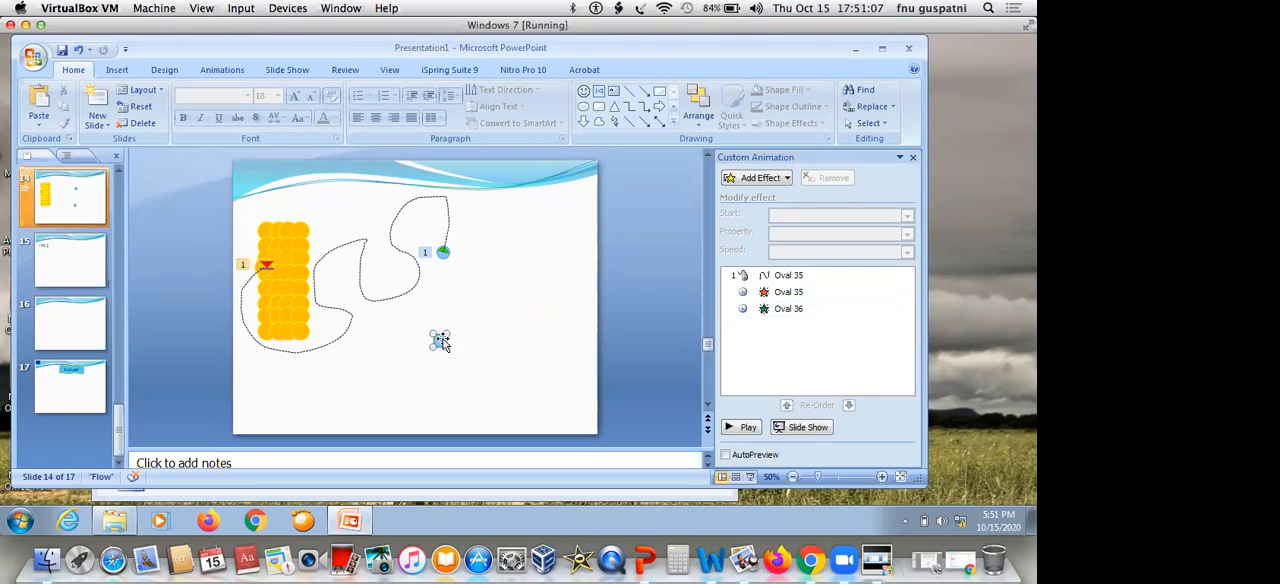
pyautogui.click(781, 181)
pyautogui.moveTo(745, 247)
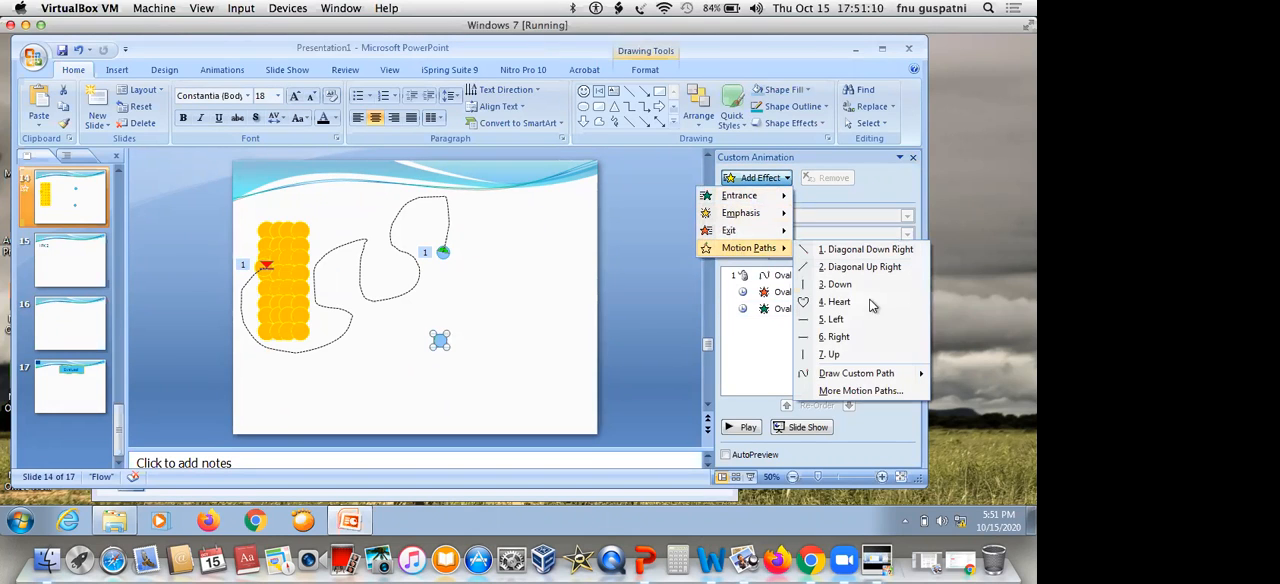
pyautogui.moveTo(895, 373)
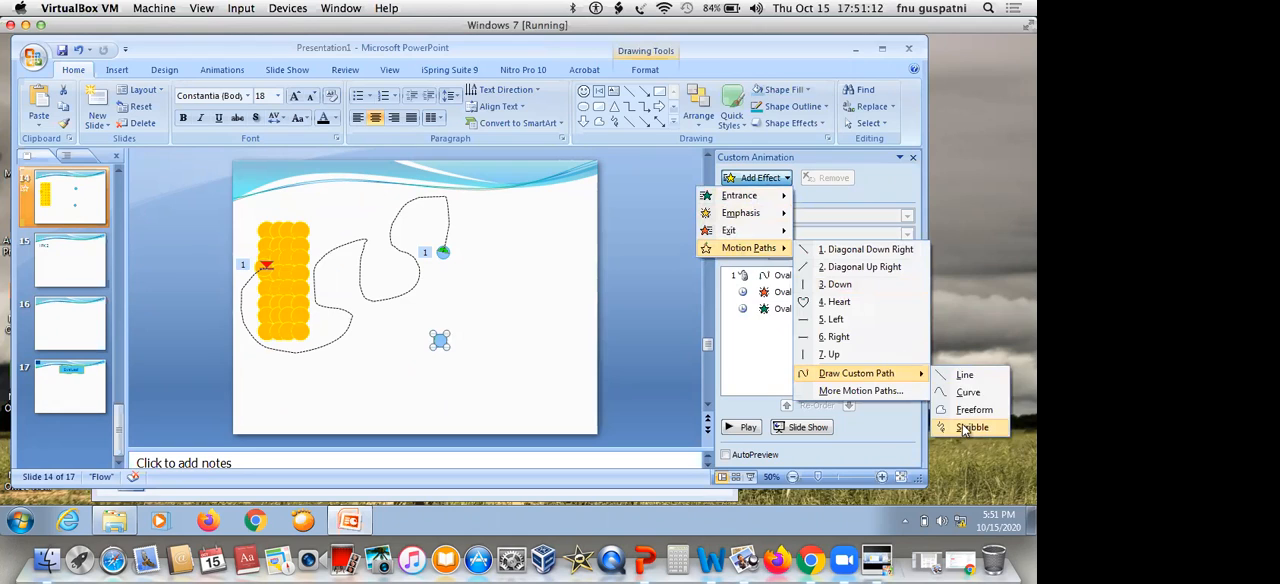
pyautogui.click(968, 427)
pyautogui.moveTo(414, 340)
pyautogui.mouseDown()
pyautogui.moveTo(428, 362)
pyautogui.moveTo(250, 385)
pyautogui.moveTo(317, 318)
pyautogui.moveTo(310, 300)
pyautogui.mouseUp()
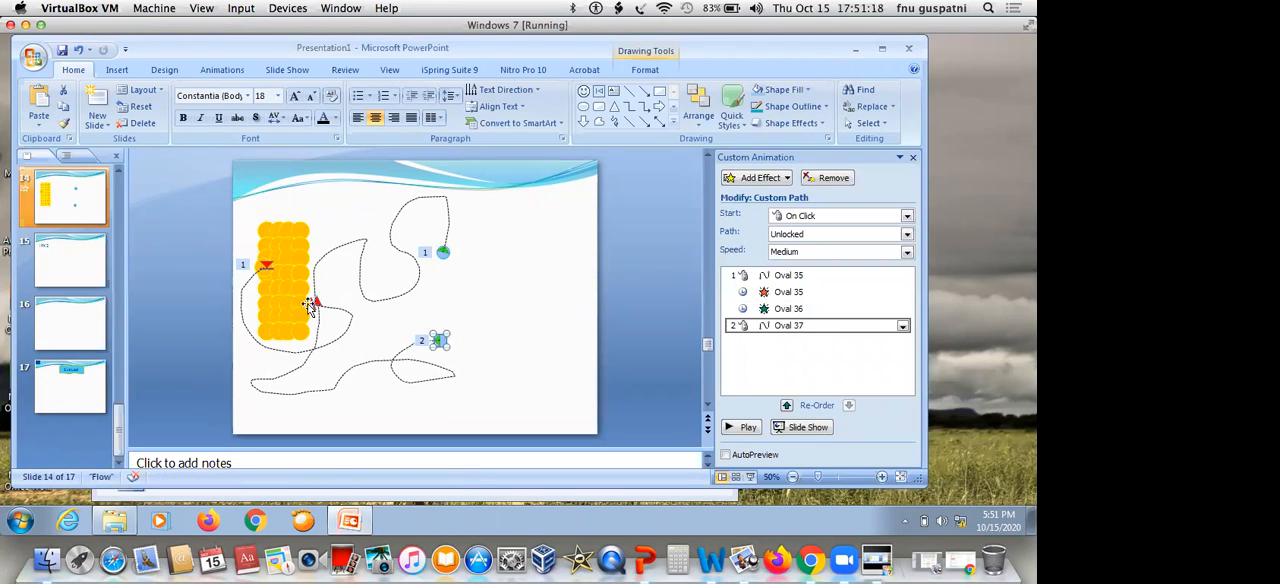
pyautogui.click(346, 318)
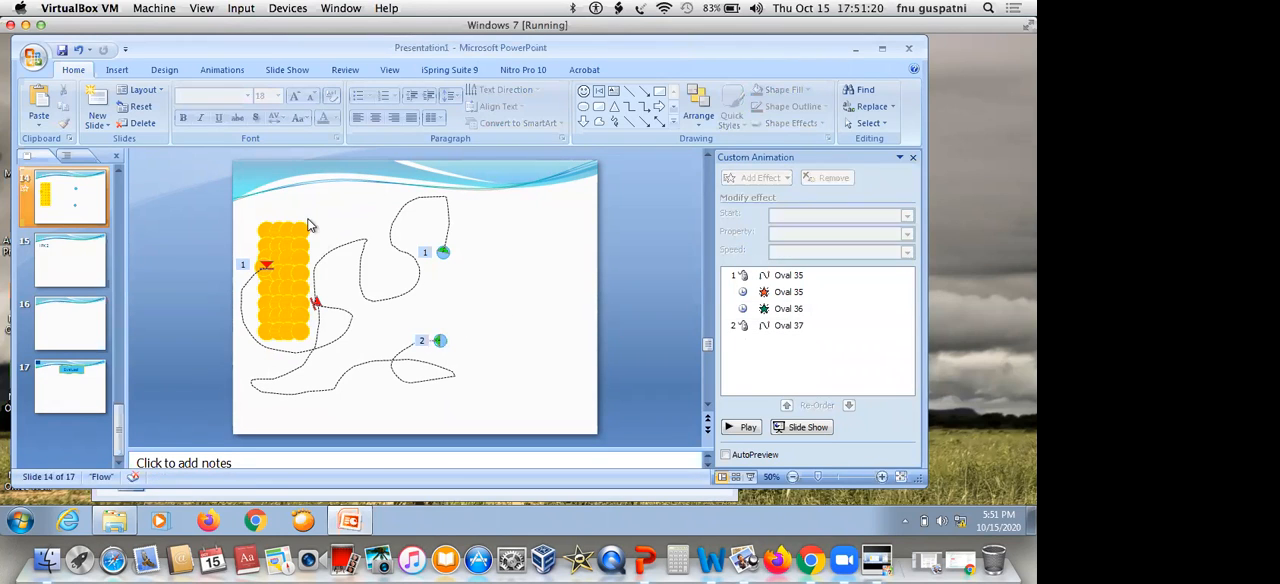
# Duplicate the corner orange circle of the block and place the copy at the end of the new motion path
pyautogui.click(305, 228)
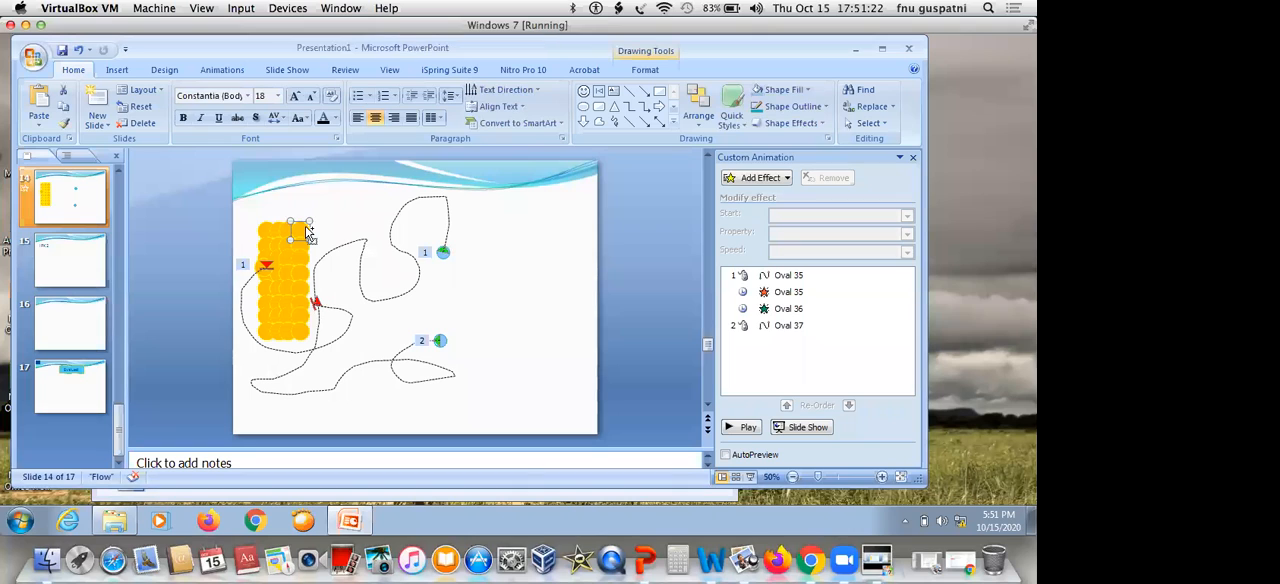
pyautogui.hotkey('ctrl', 'd')
pyautogui.press('Delete')
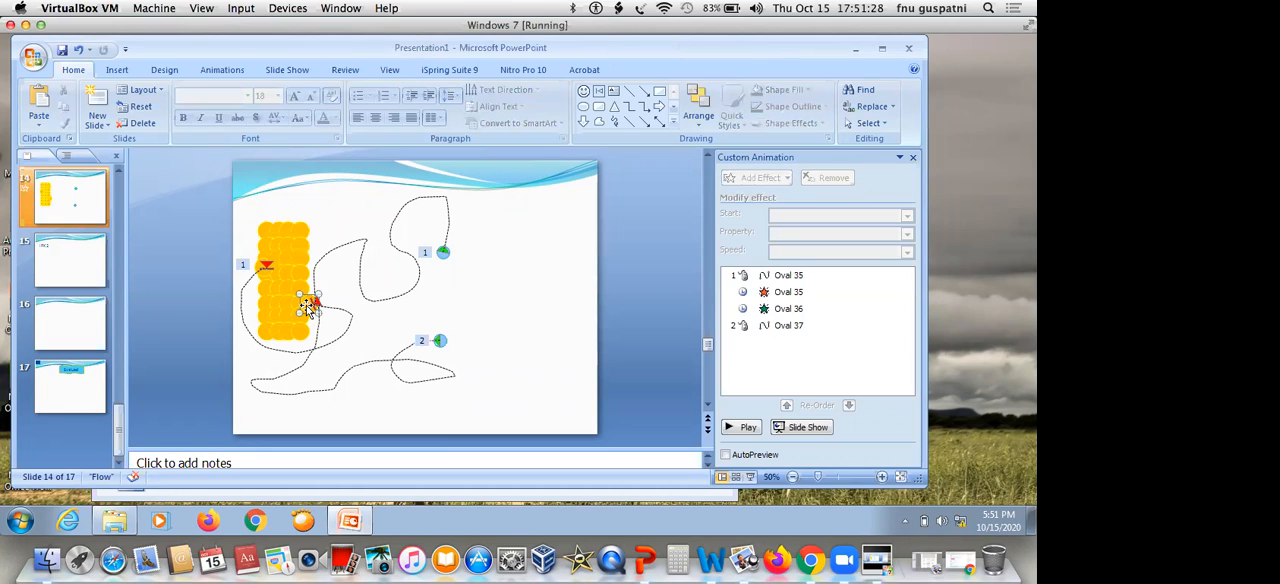
# Add a Dissolve In entrance effect to the copied orange circle at the end of the new path
pyautogui.click(307, 306)
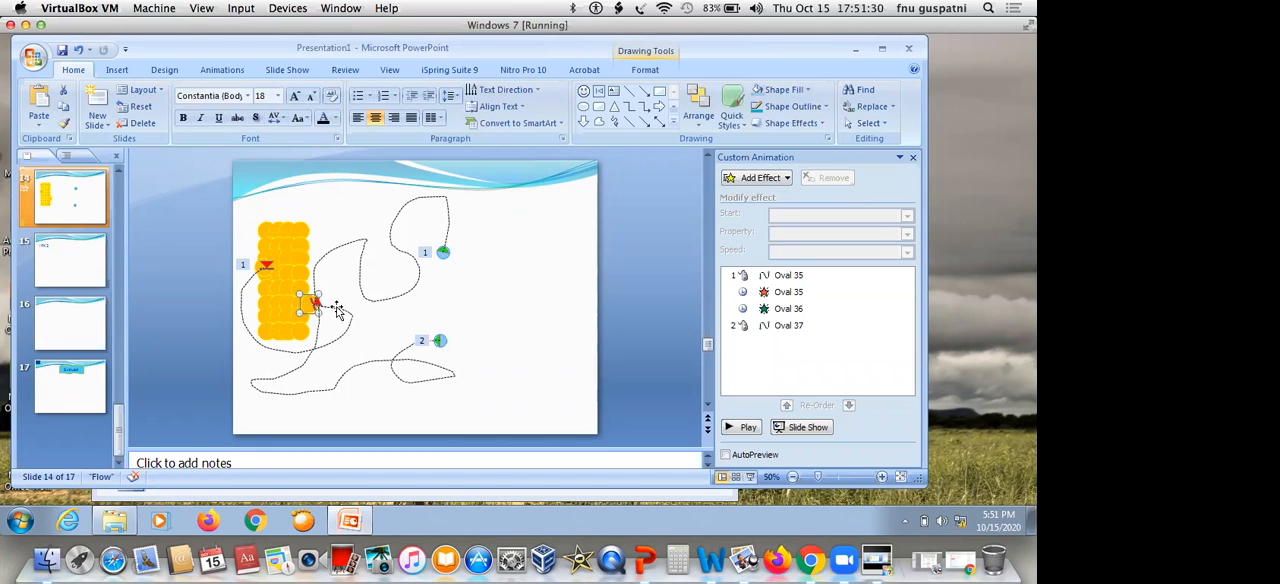
pyautogui.click(756, 180)
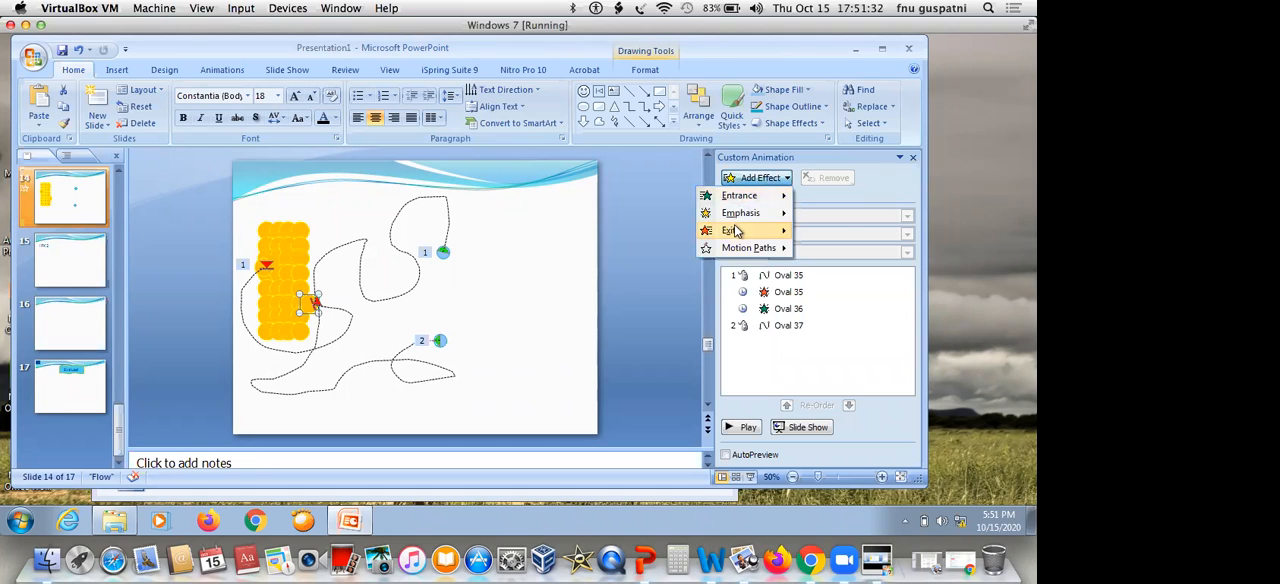
pyautogui.moveTo(740, 197)
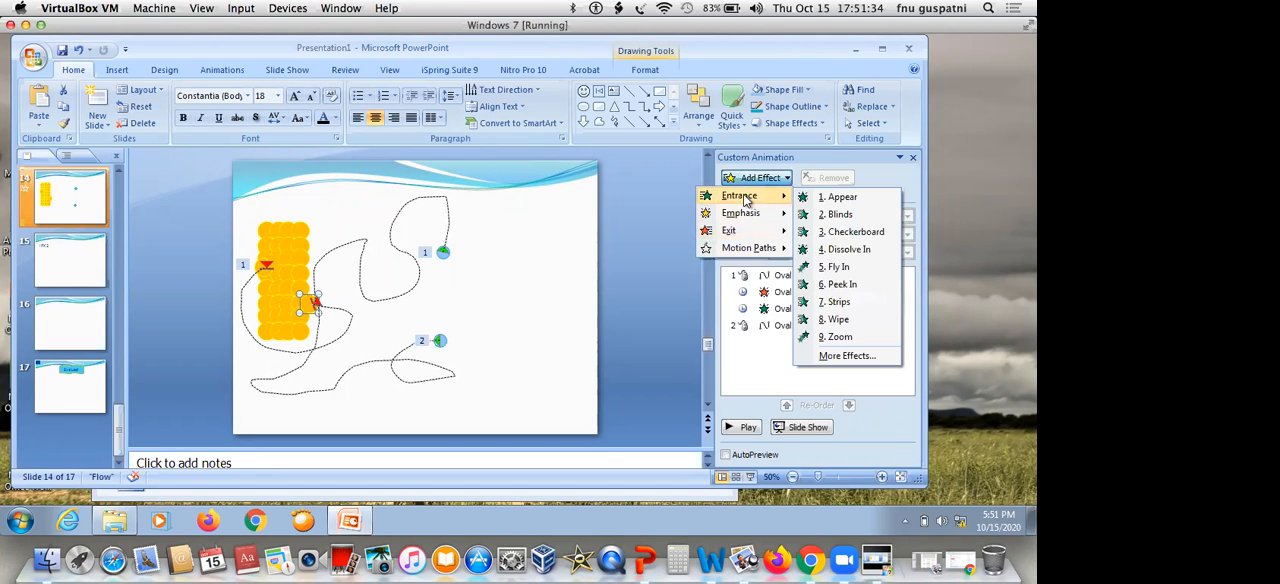
pyautogui.click(830, 250)
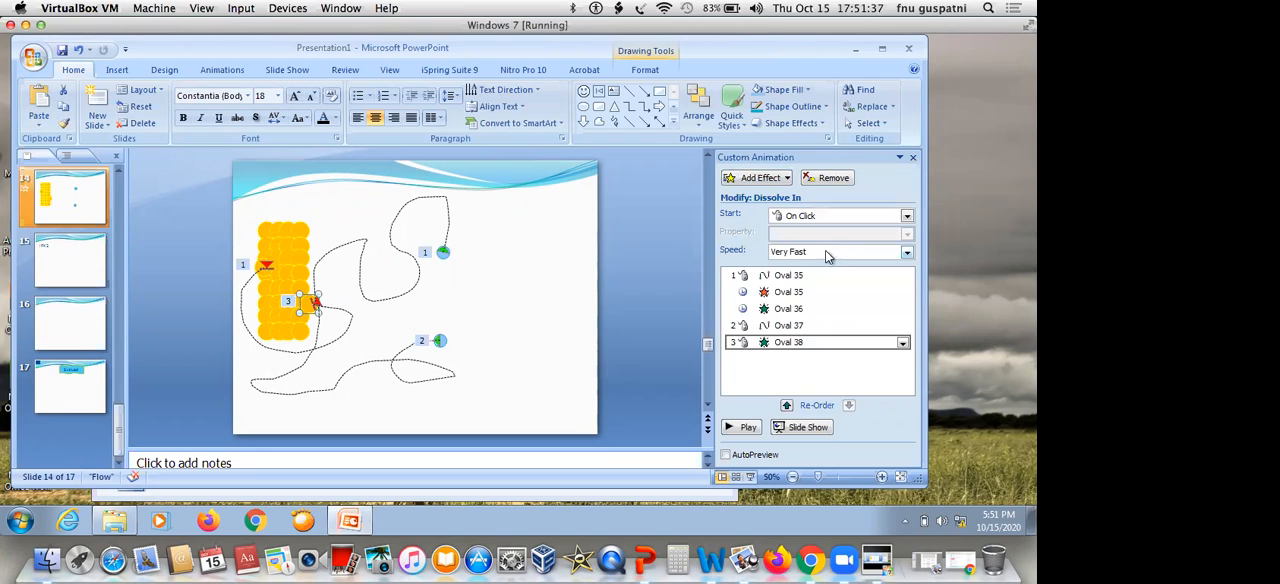
pyautogui.click(557, 323)
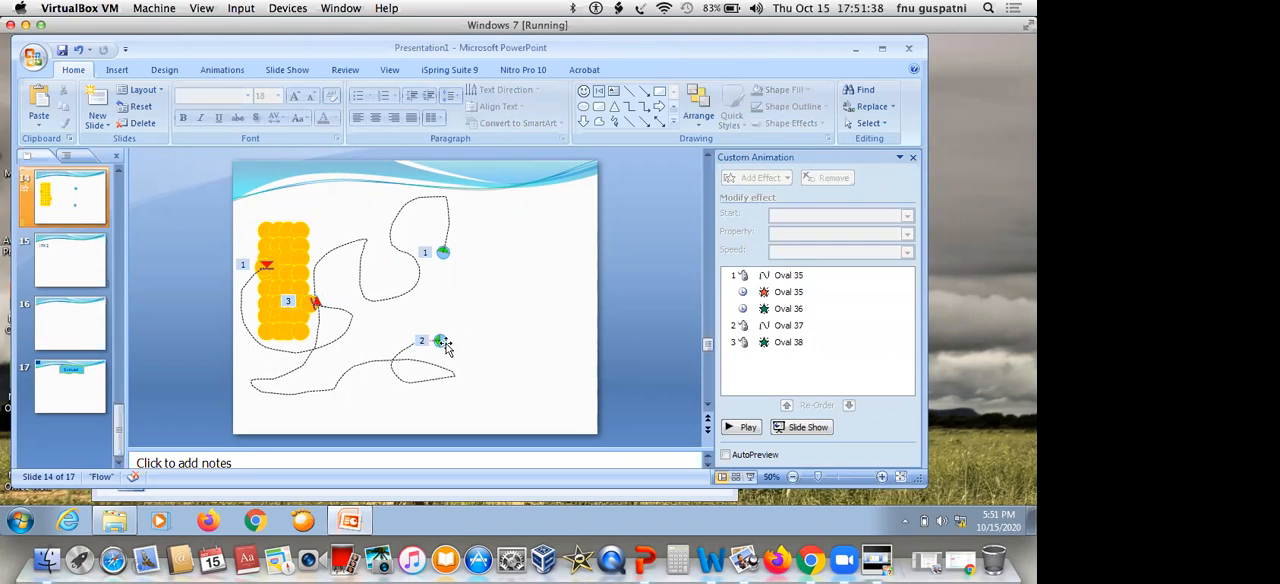
# Add a Dissolve Out exit effect to the lower light blue circle
pyautogui.click(440, 342)
pyautogui.click(776, 180)
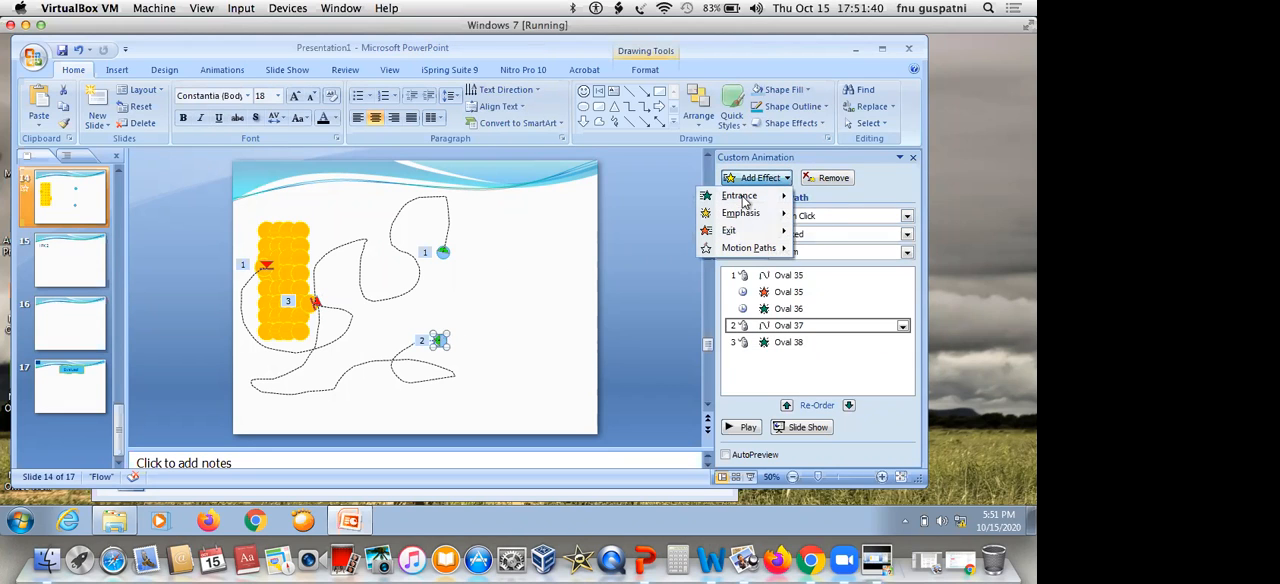
pyautogui.moveTo(728, 233)
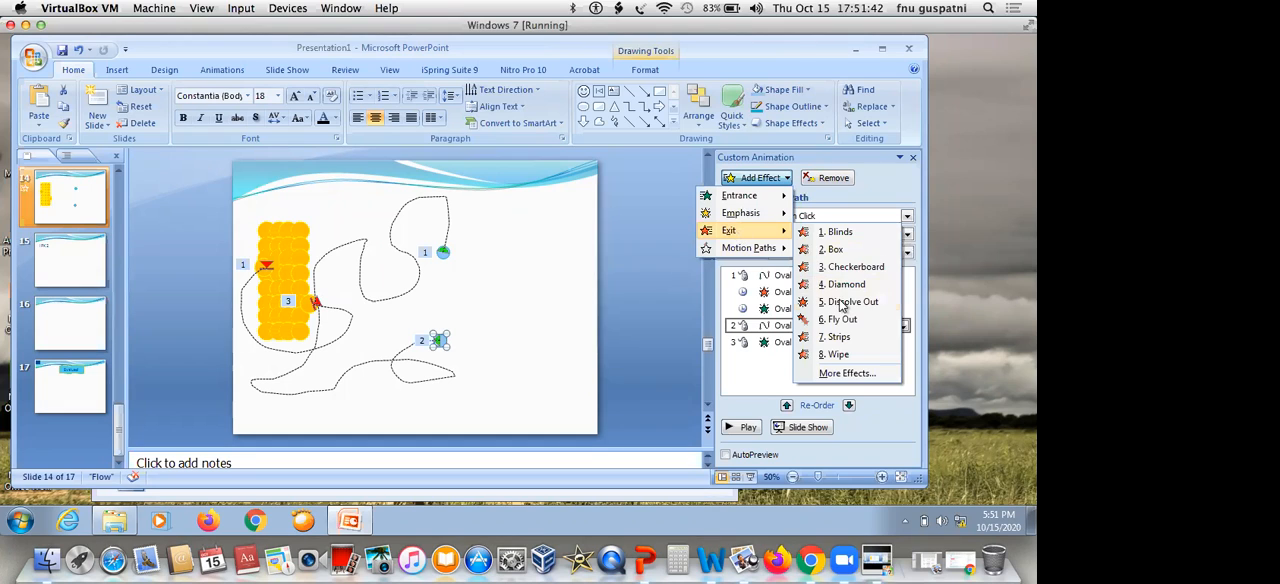
pyautogui.click(838, 301)
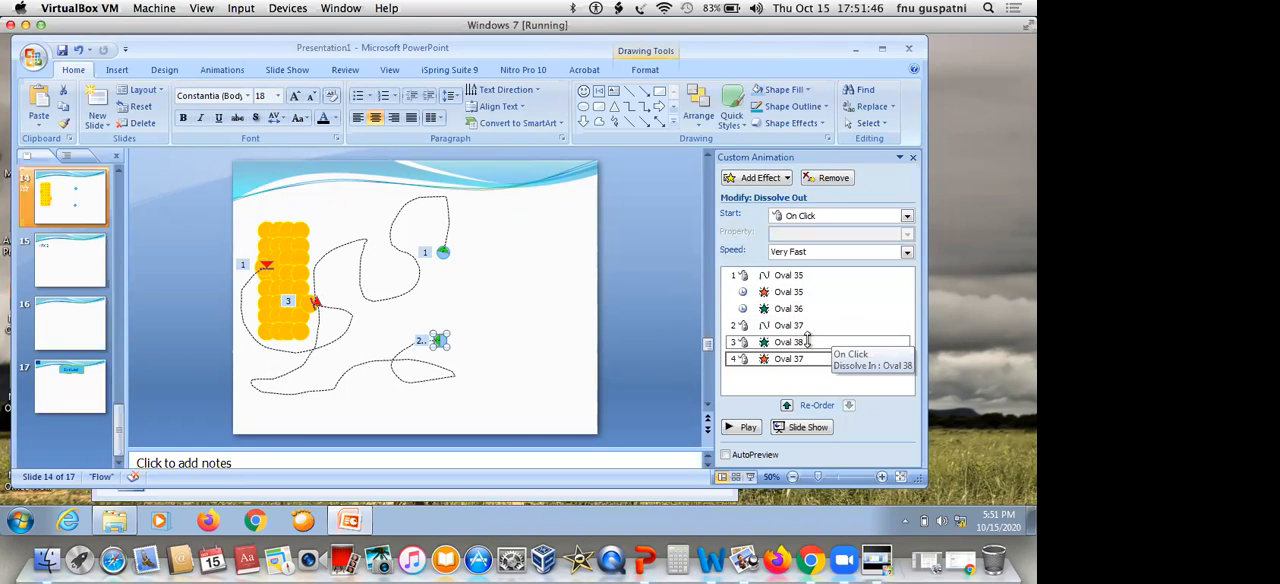
# Reorder the effects so Oval 38's Dissolve In follows Oval 37's Dissolve Out
pyautogui.click(807, 342)
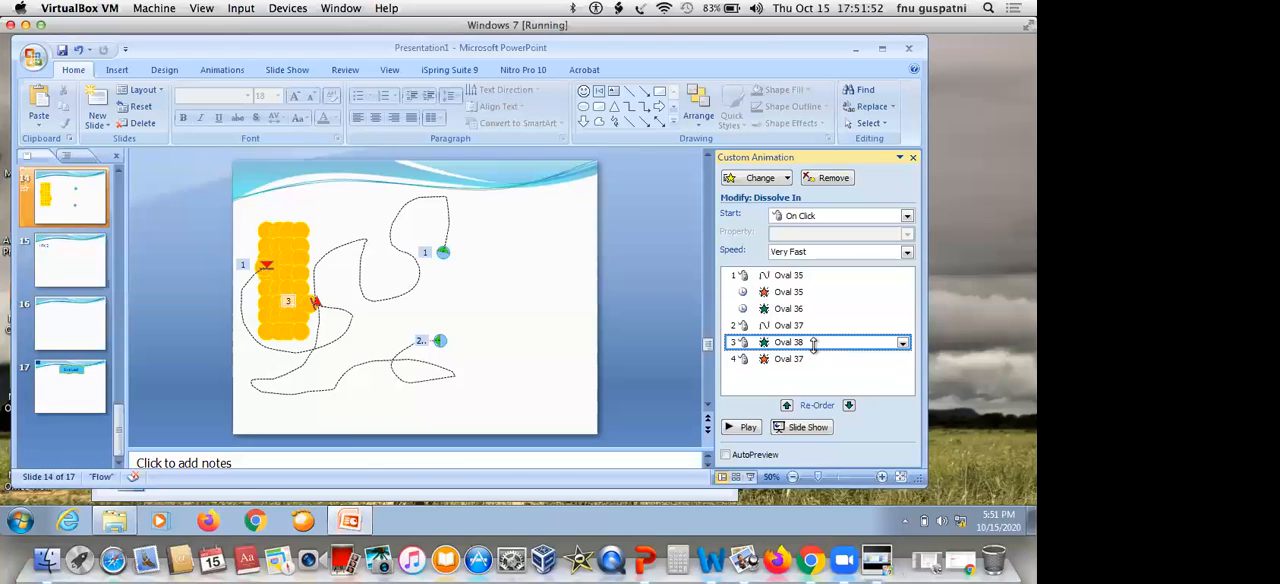
pyautogui.click(849, 406)
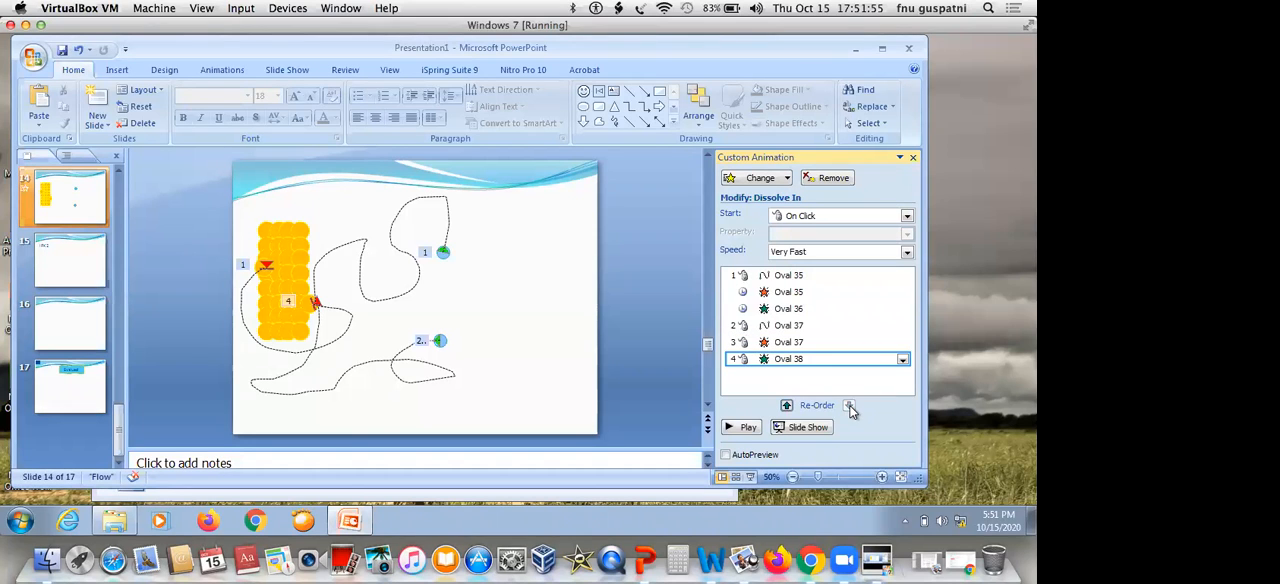
pyautogui.click(788, 407)
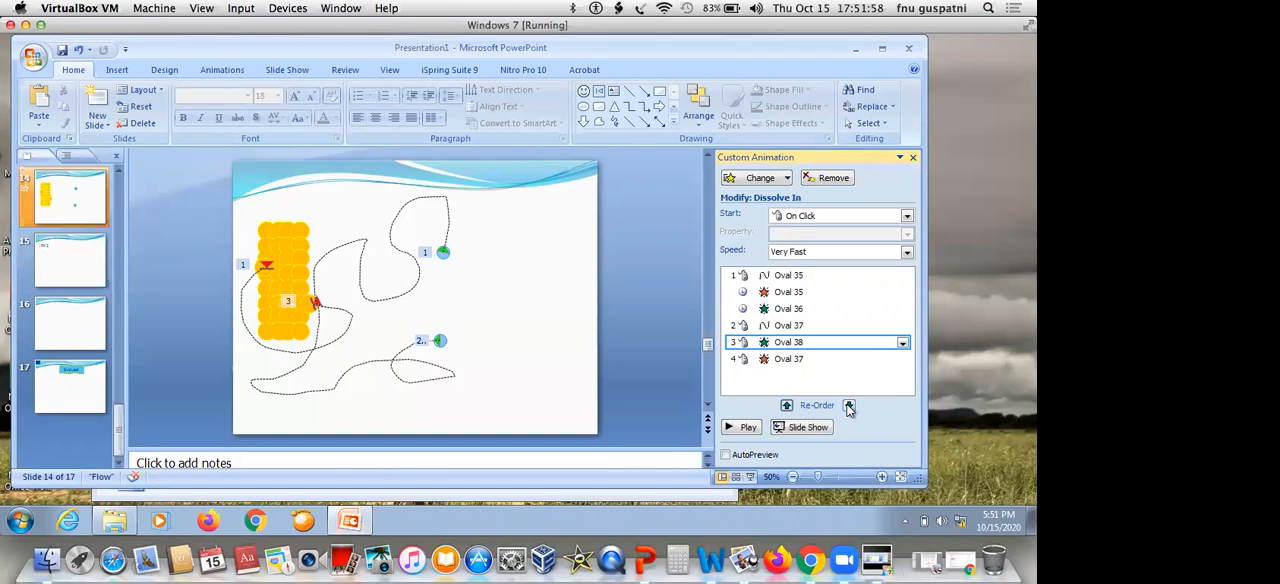
pyautogui.click(849, 407)
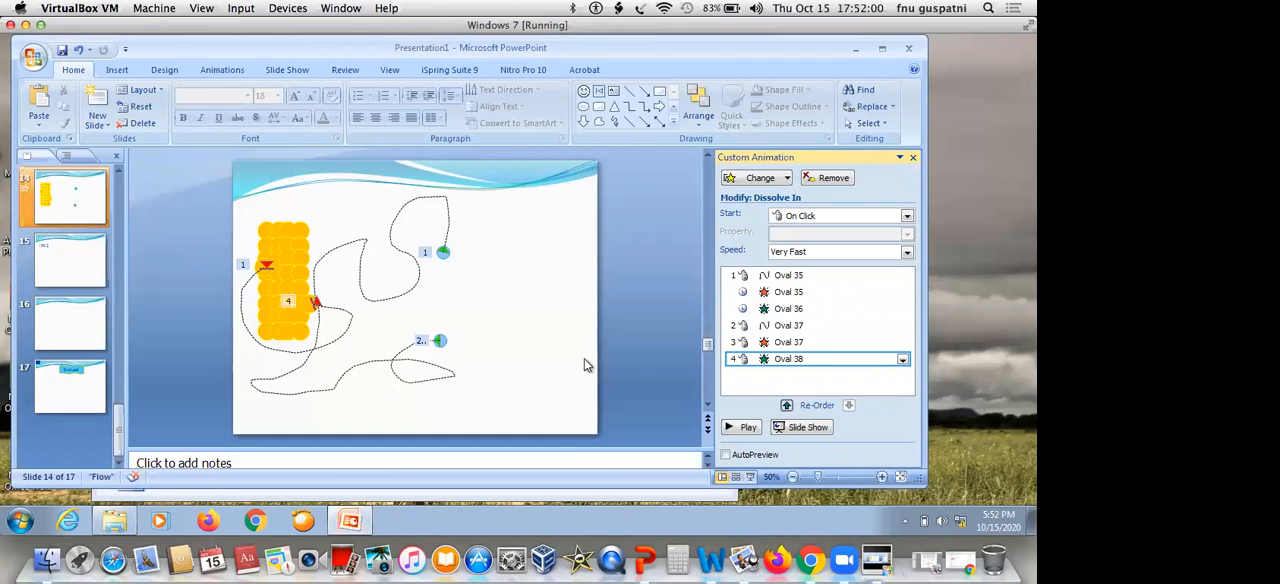
# Set Oval 37's Dissolve Out to start After Previous and try changing the start of Oval 38's Dissolve In
pyautogui.click(819, 341)
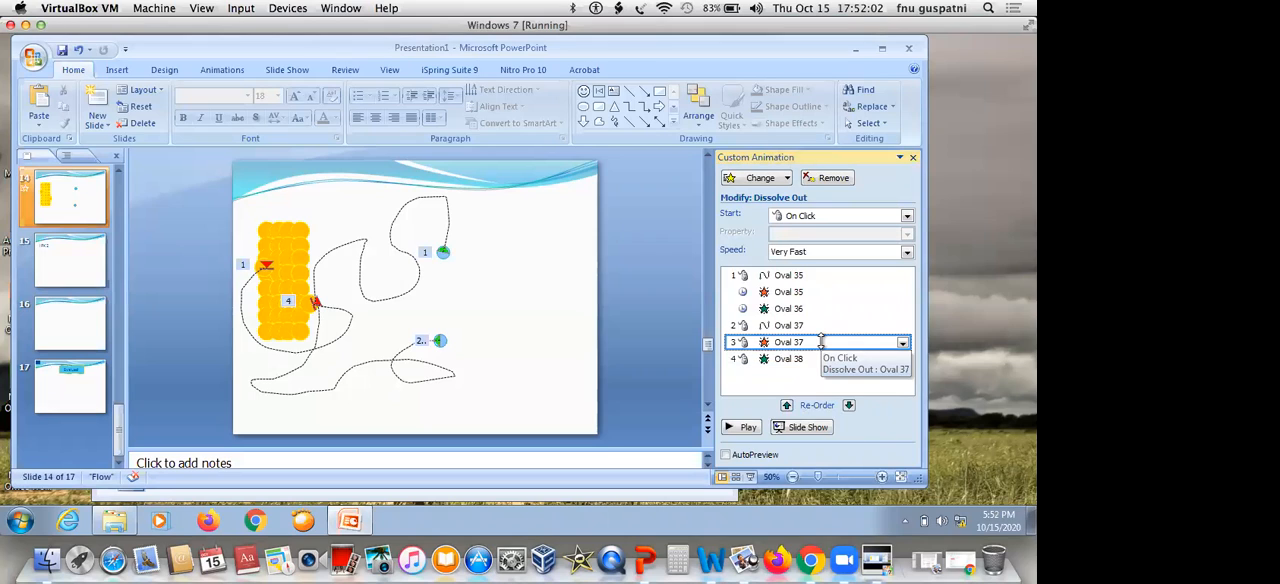
pyautogui.click(906, 217)
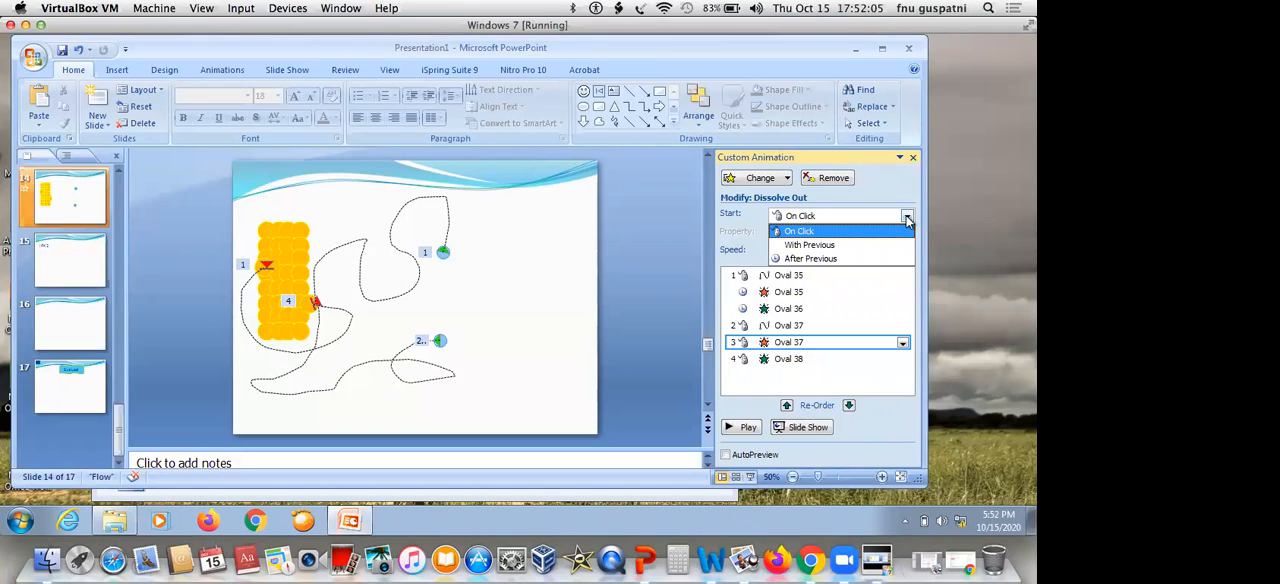
pyautogui.click(856, 258)
pyautogui.click(836, 358)
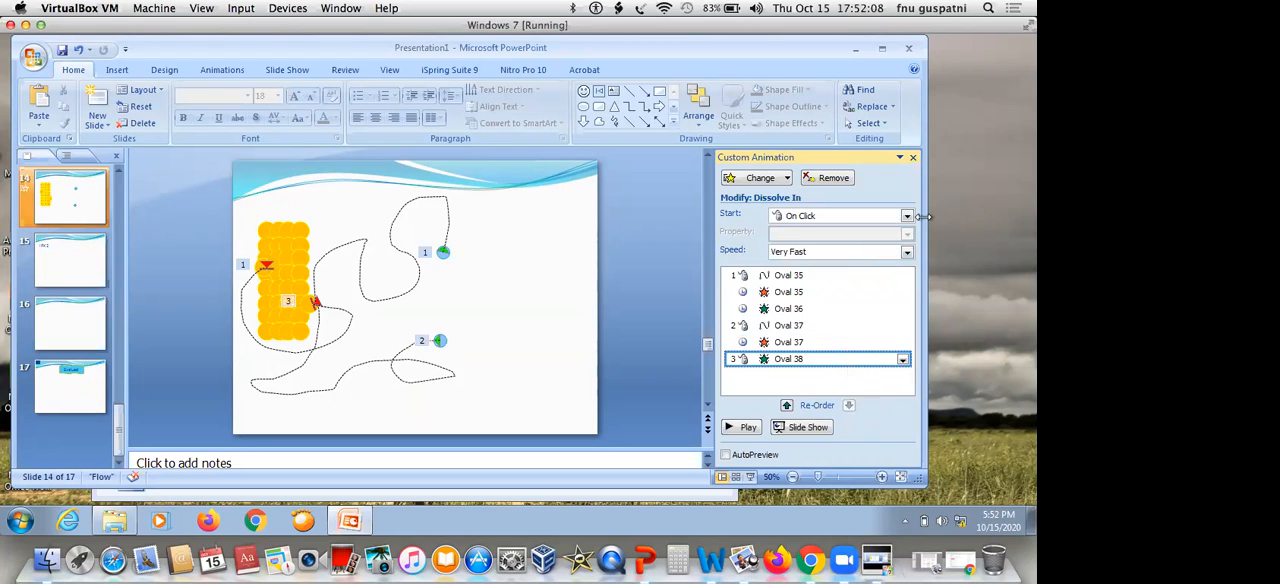
pyautogui.click(906, 218)
pyautogui.click(848, 266)
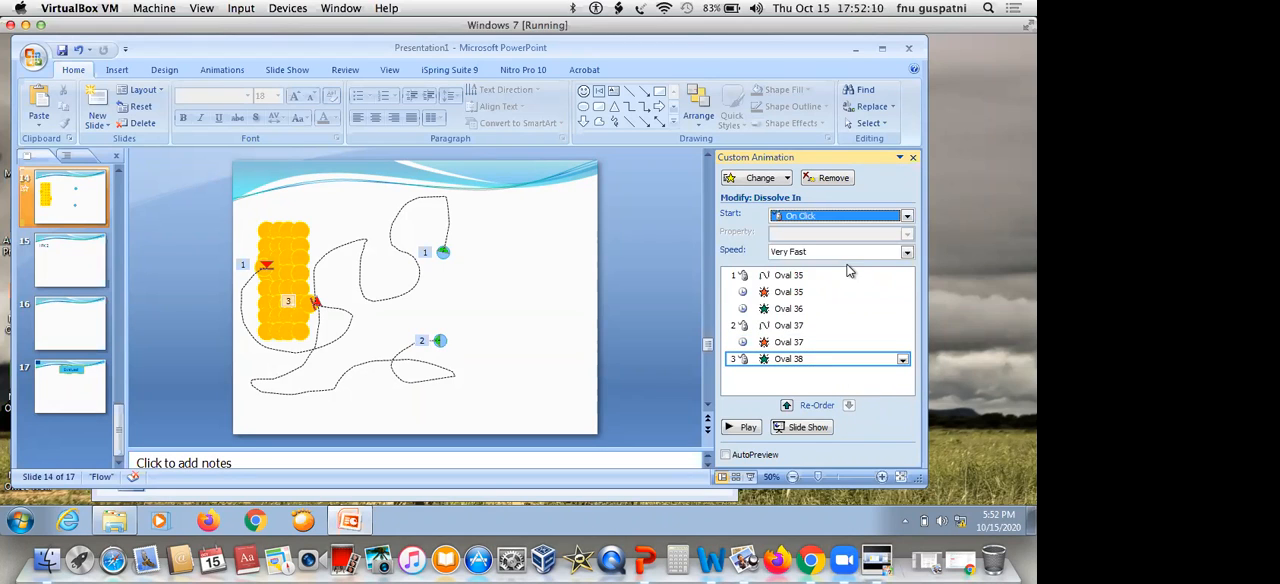
# Play slide 14's animations as a slide show, advancing through both blue circles' sequences
pyautogui.click(793, 428)
pyautogui.click(669, 204)
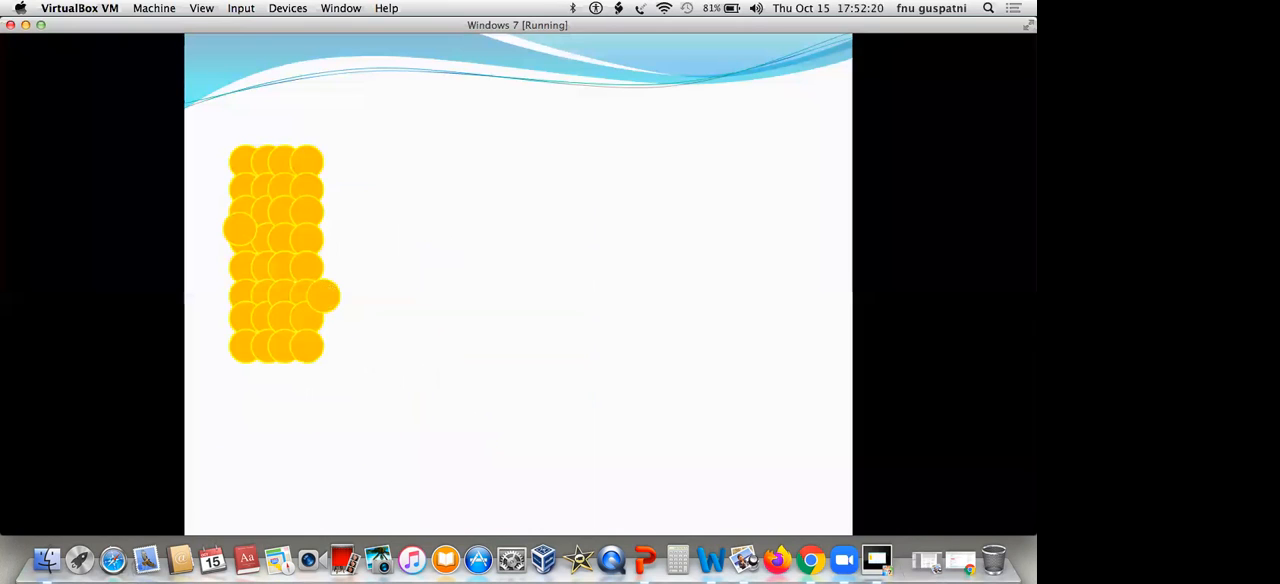
pyautogui.press('Escape')
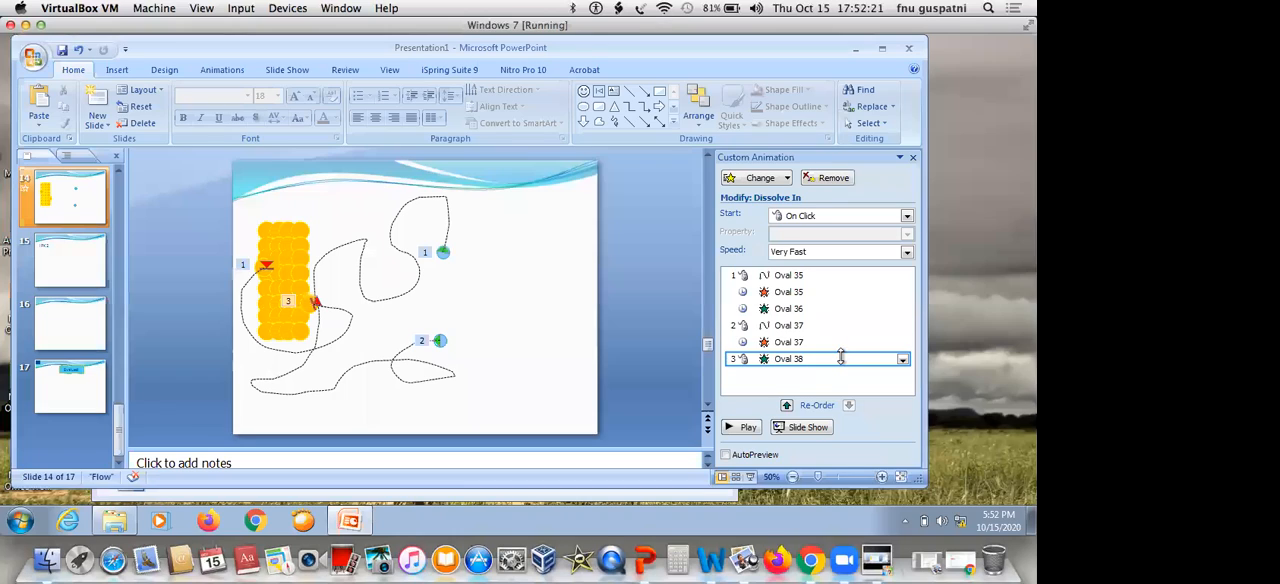
# Set Oval 38's Dissolve In to start After Previous and replay the slide show to check the sequence
pyautogui.click(907, 216)
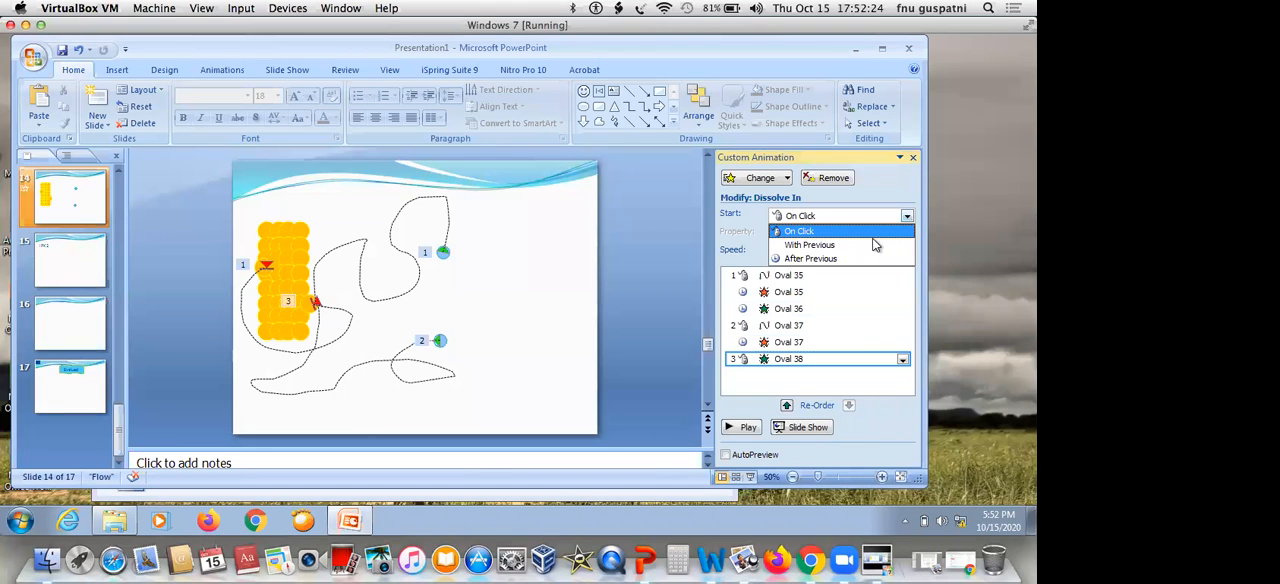
pyautogui.click(868, 259)
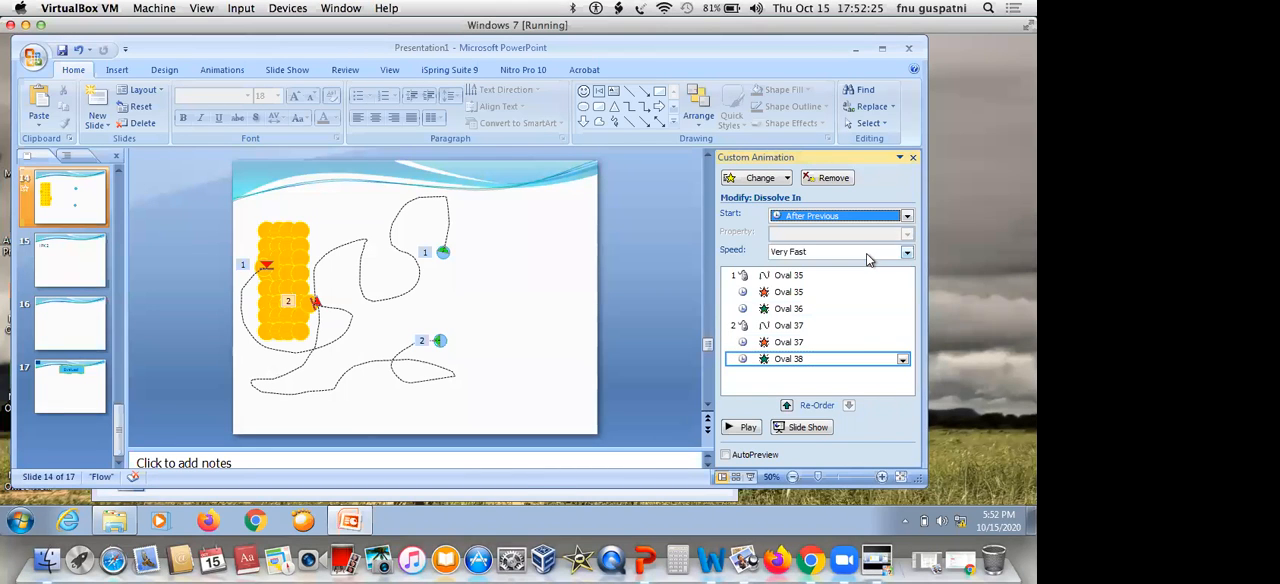
pyautogui.click(812, 428)
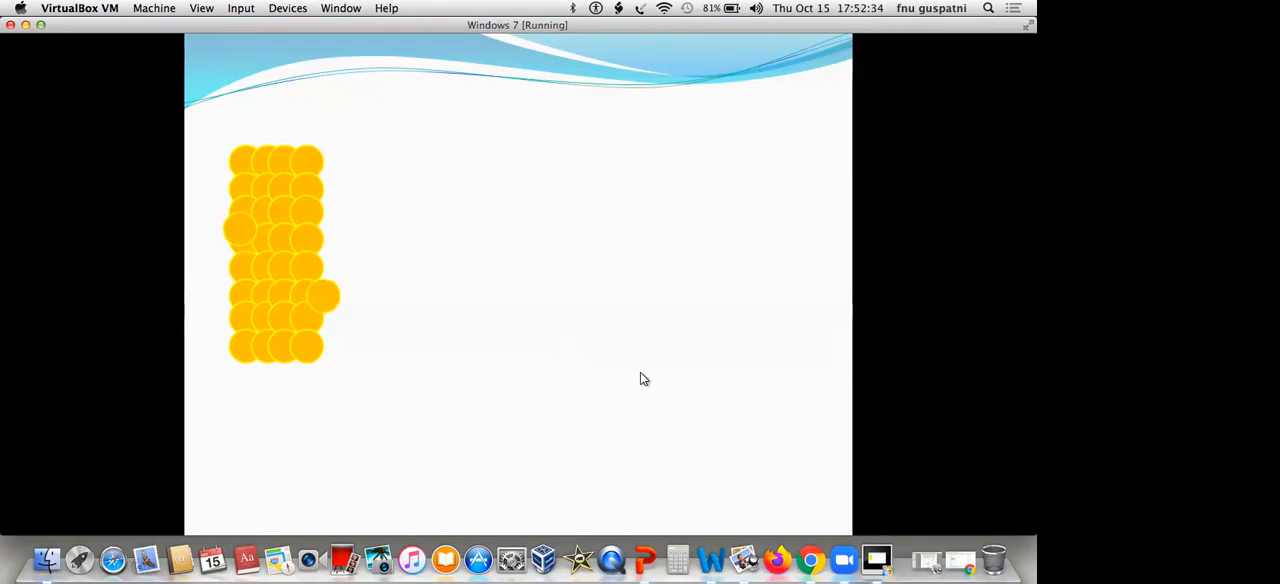
pyautogui.press('Escape')
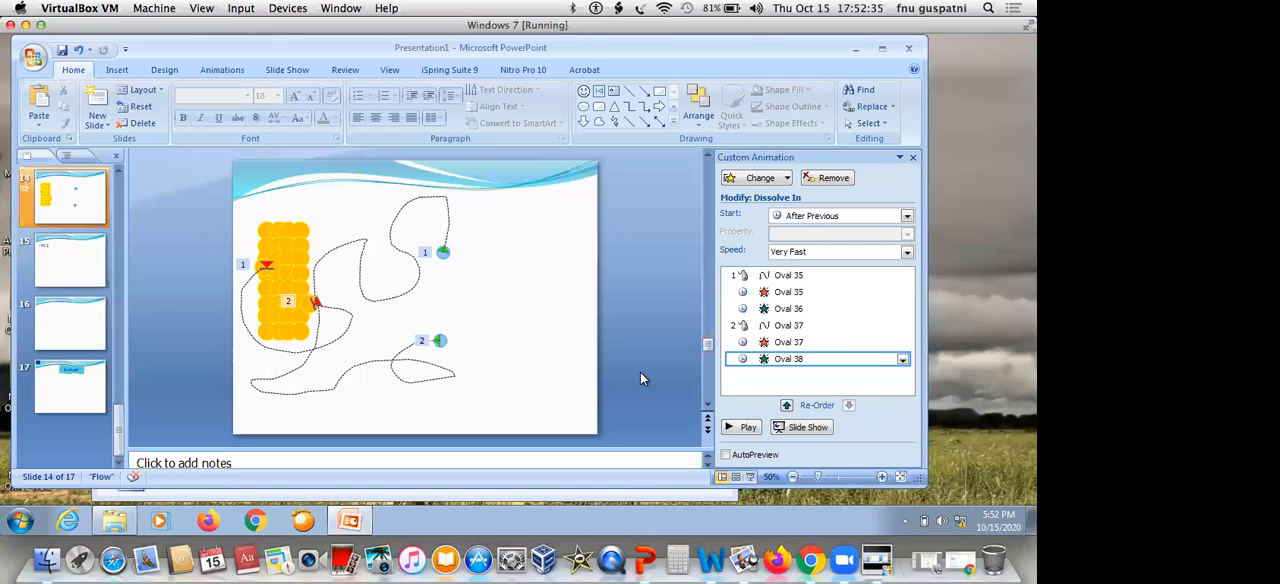
# Set Oval 35's motion path speed to Very Fast and its Dissolve Out speed to Fast
pyautogui.click(880, 275)
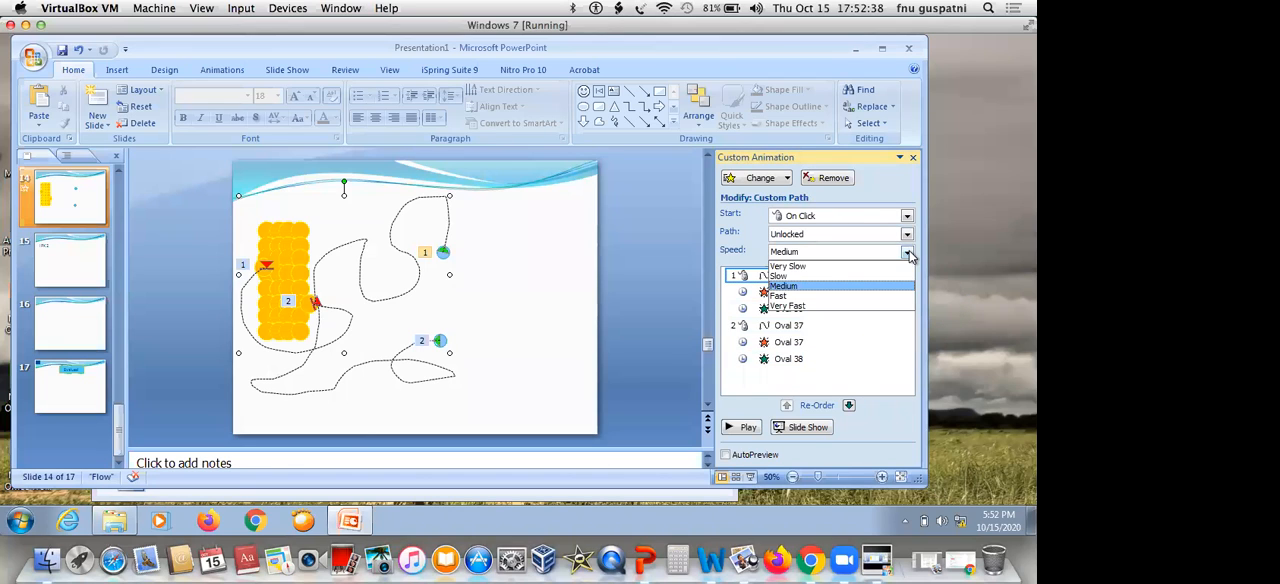
pyautogui.click(843, 306)
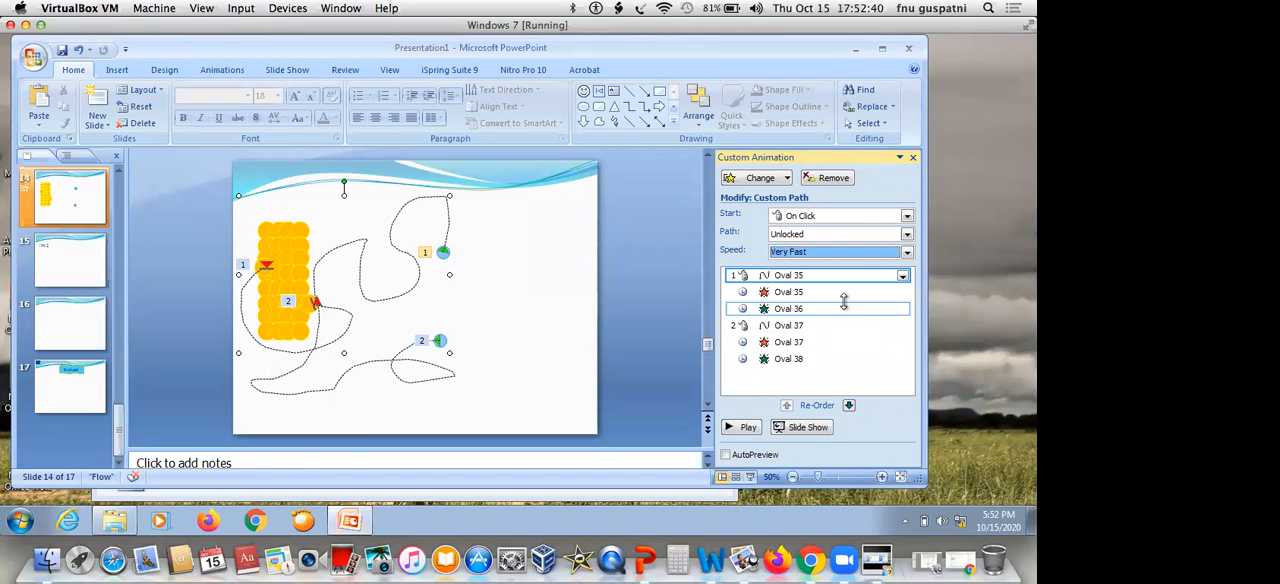
pyautogui.click(858, 292)
pyautogui.click(906, 251)
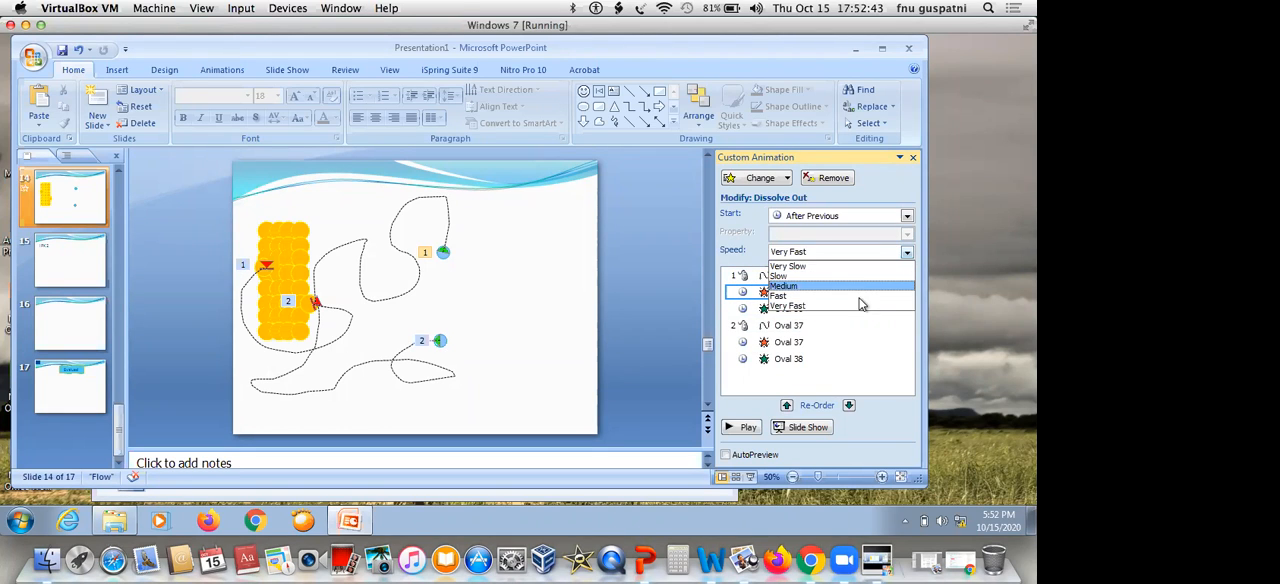
pyautogui.click(860, 304)
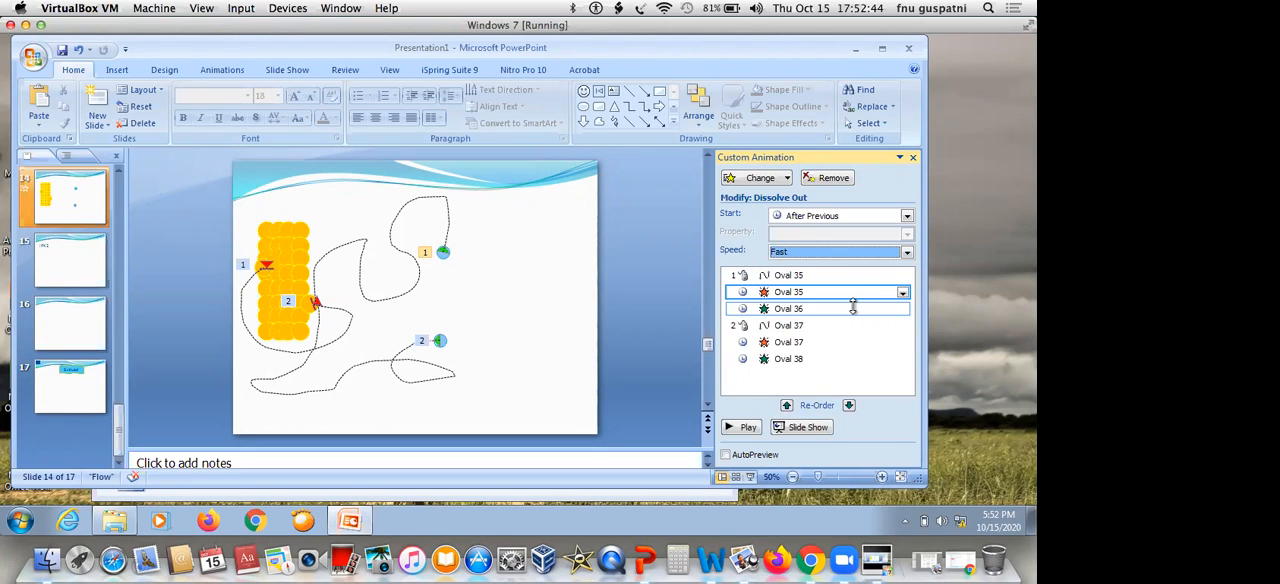
# Set the speed of Oval 36's Dissolve In effect to Fast
pyautogui.click(851, 308)
pyautogui.click(906, 254)
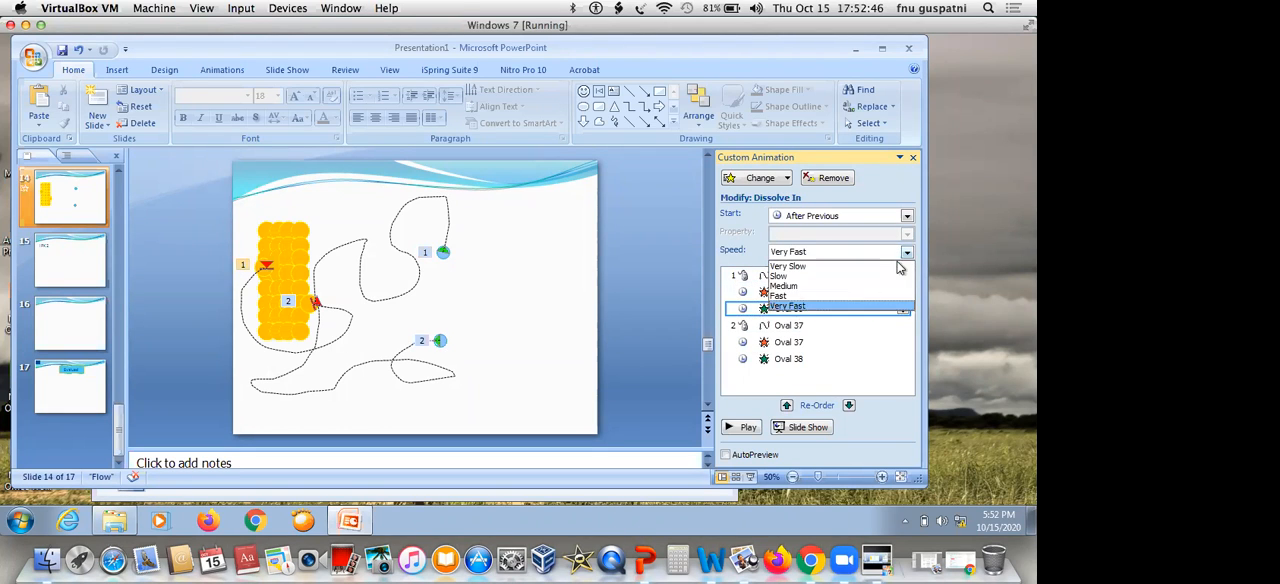
pyautogui.click(855, 293)
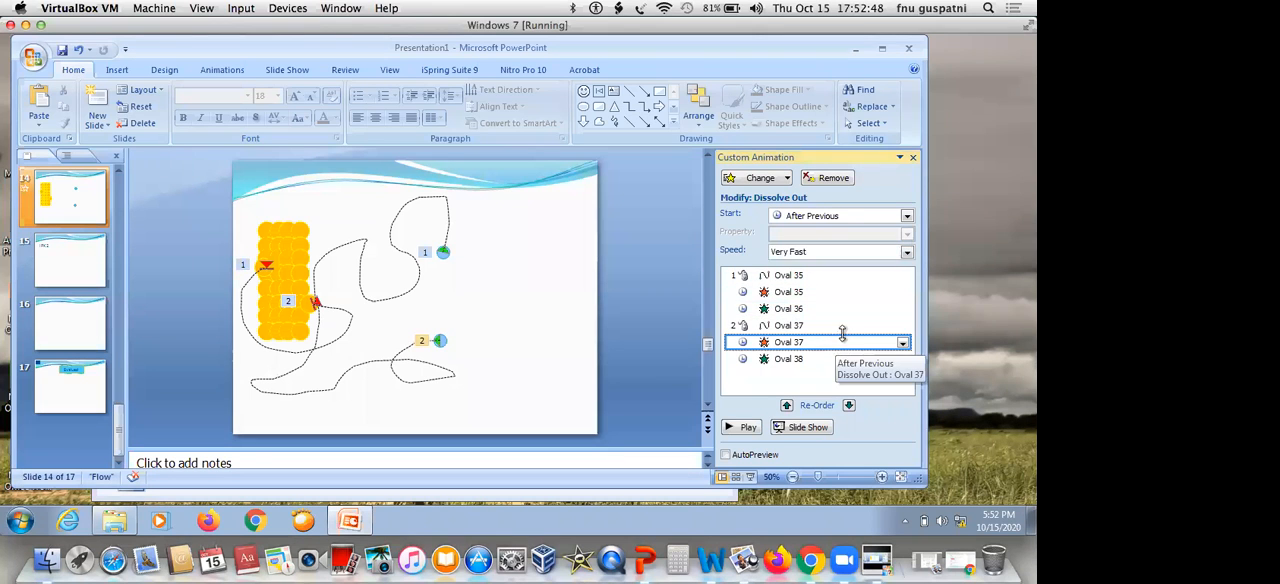
# Set Oval 37's motion path speed to Very Fast and its Dissolve Out speed to Fast
pyautogui.click(843, 326)
pyautogui.click(907, 252)
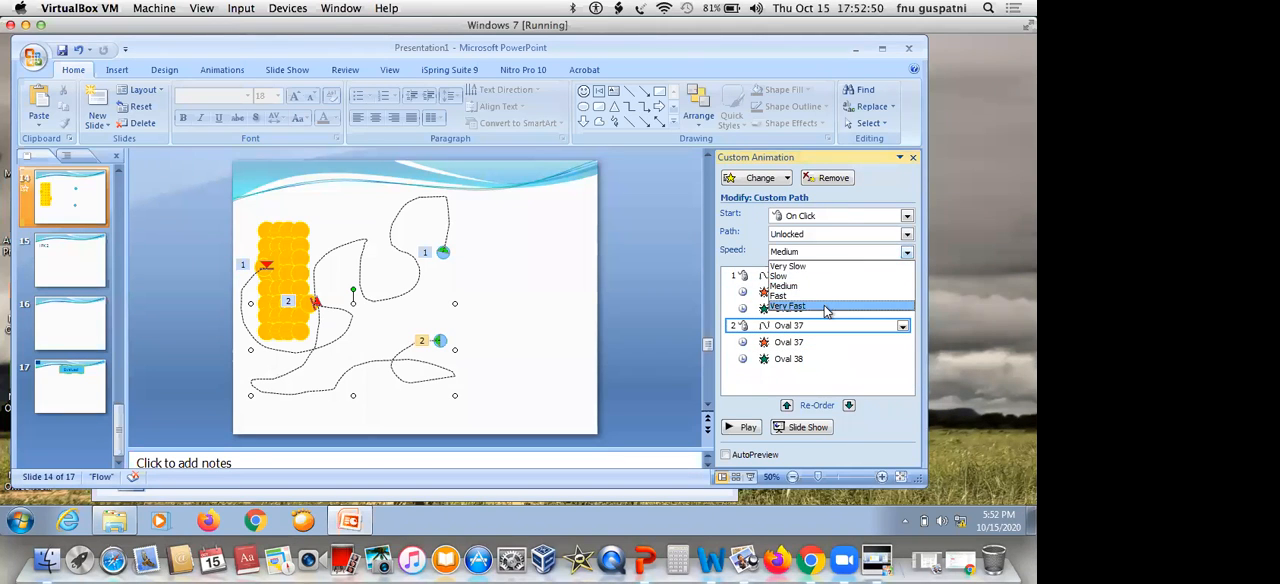
pyautogui.click(826, 306)
pyautogui.click(811, 343)
pyautogui.click(907, 252)
pyautogui.click(850, 293)
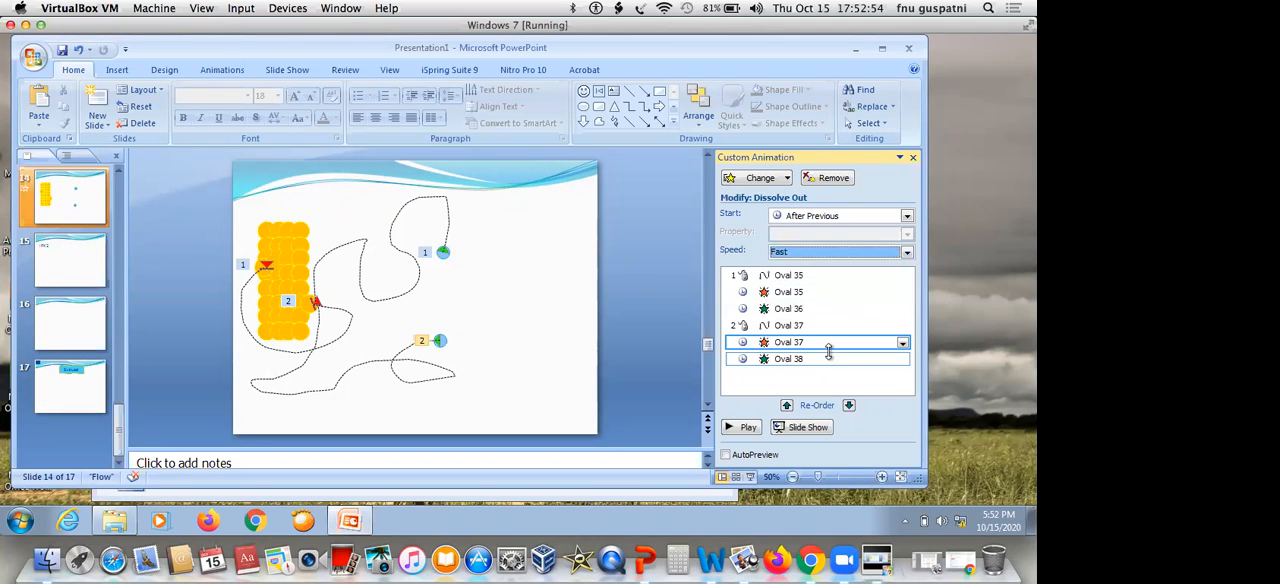
# Set Oval 38's Dissolve In speed to Fast and play slide 14's animations as a slide show
pyautogui.click(828, 357)
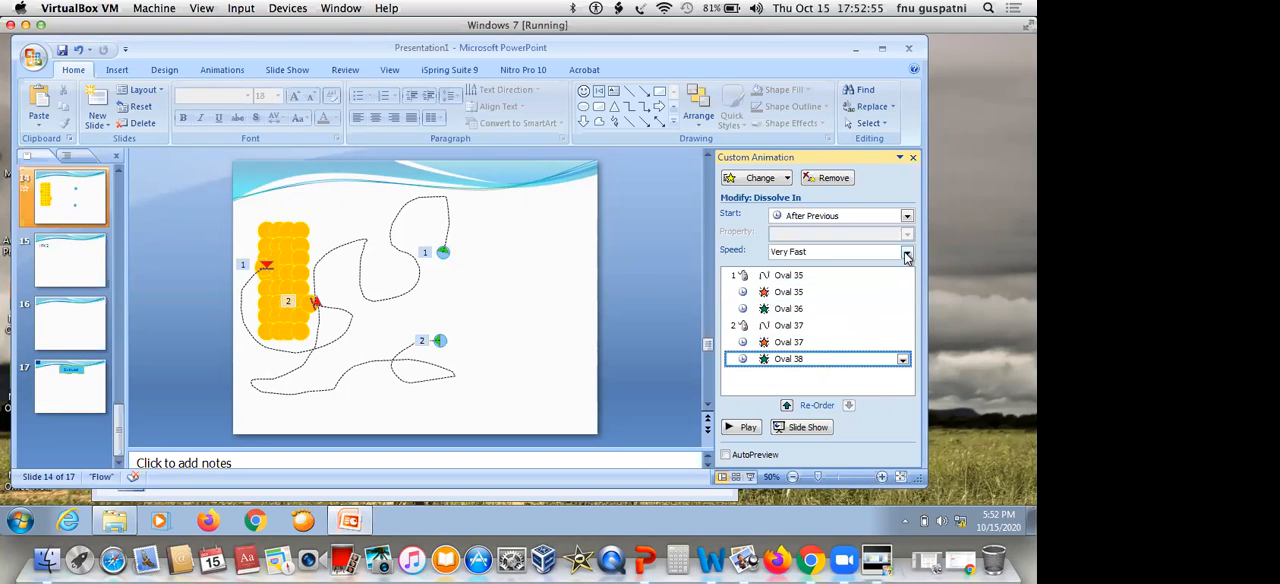
pyautogui.click(907, 252)
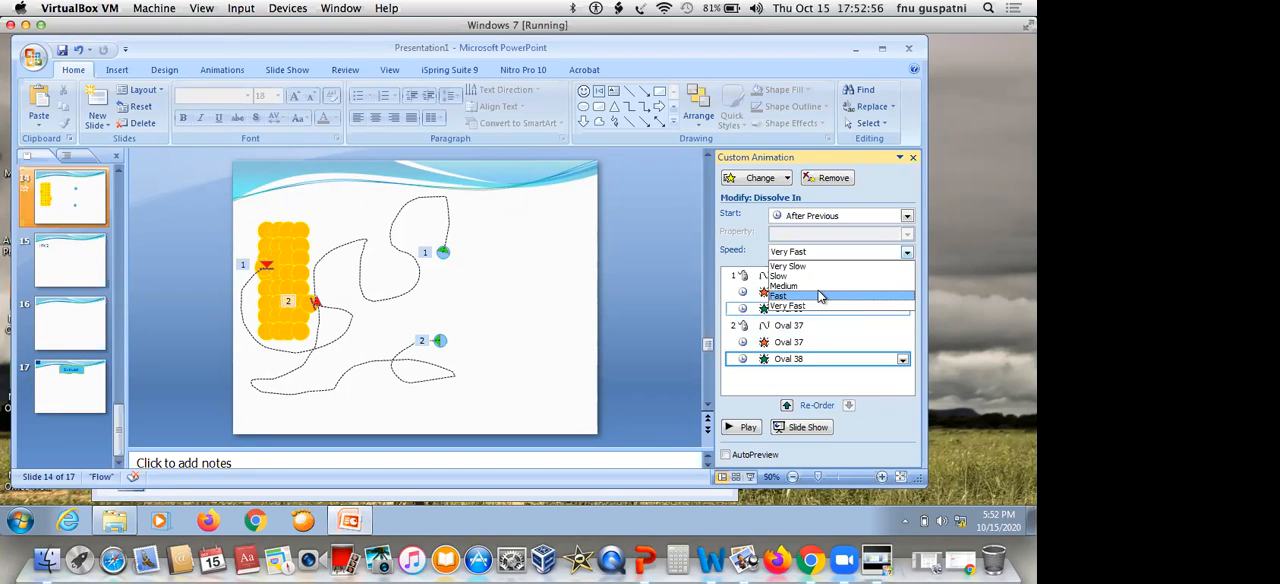
pyautogui.click(823, 294)
pyautogui.click(797, 431)
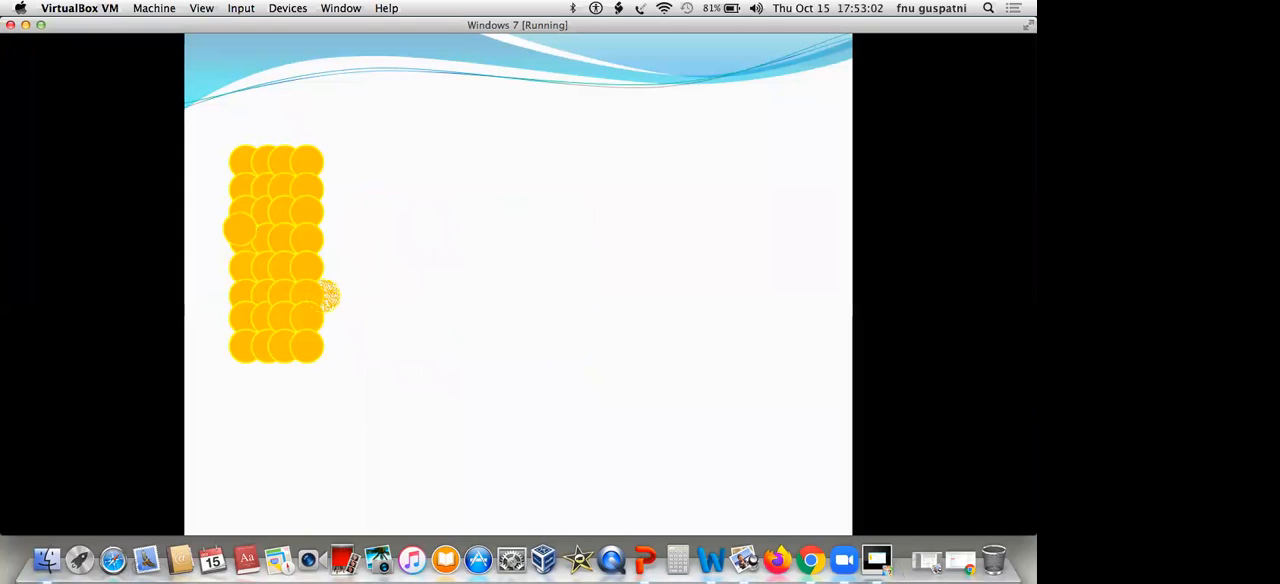
pyautogui.press('Escape')
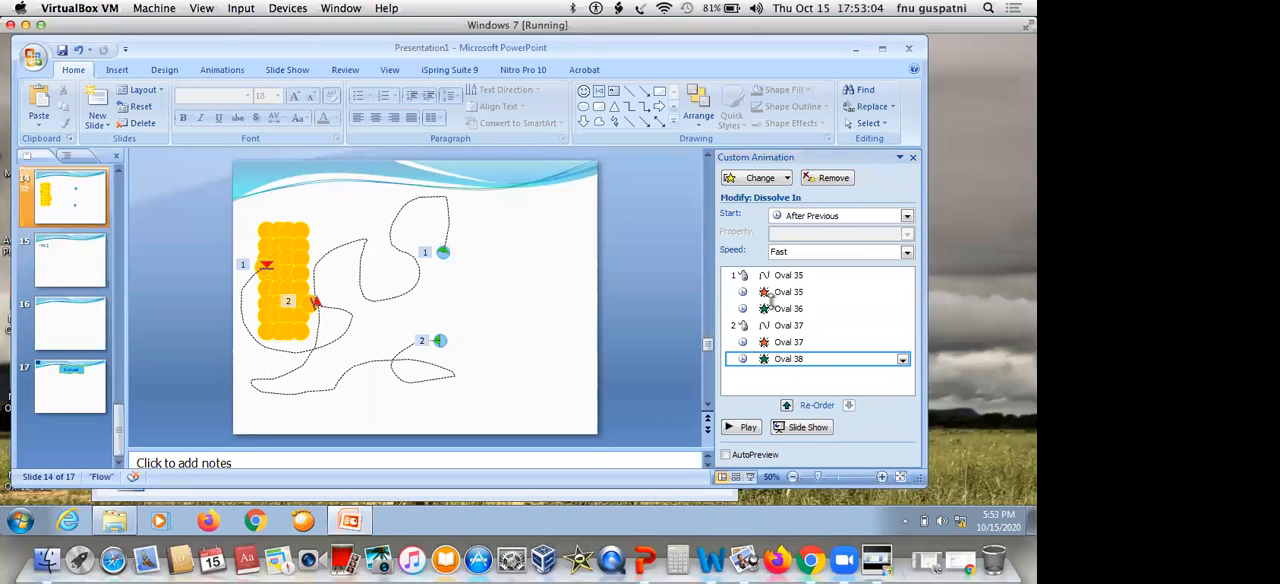
# Change the motion path speeds of Oval 37 and Oval 35 to Fast
pyautogui.click(818, 325)
pyautogui.click(907, 252)
pyautogui.click(856, 297)
pyautogui.click(860, 276)
pyautogui.click(906, 252)
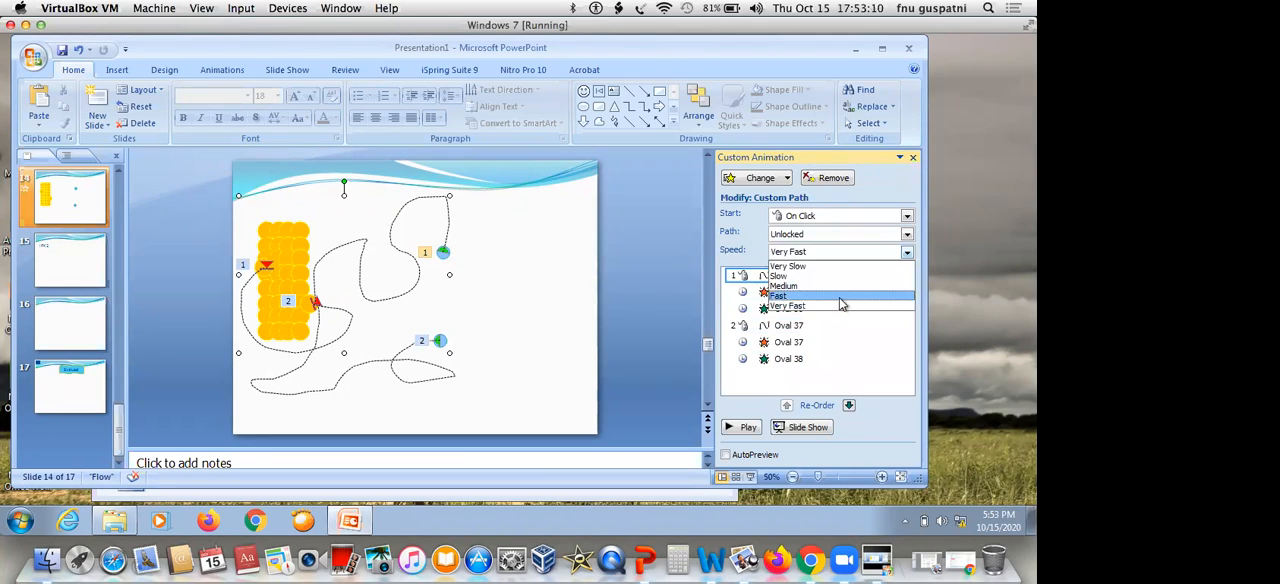
pyautogui.click(838, 298)
pyautogui.click(590, 305)
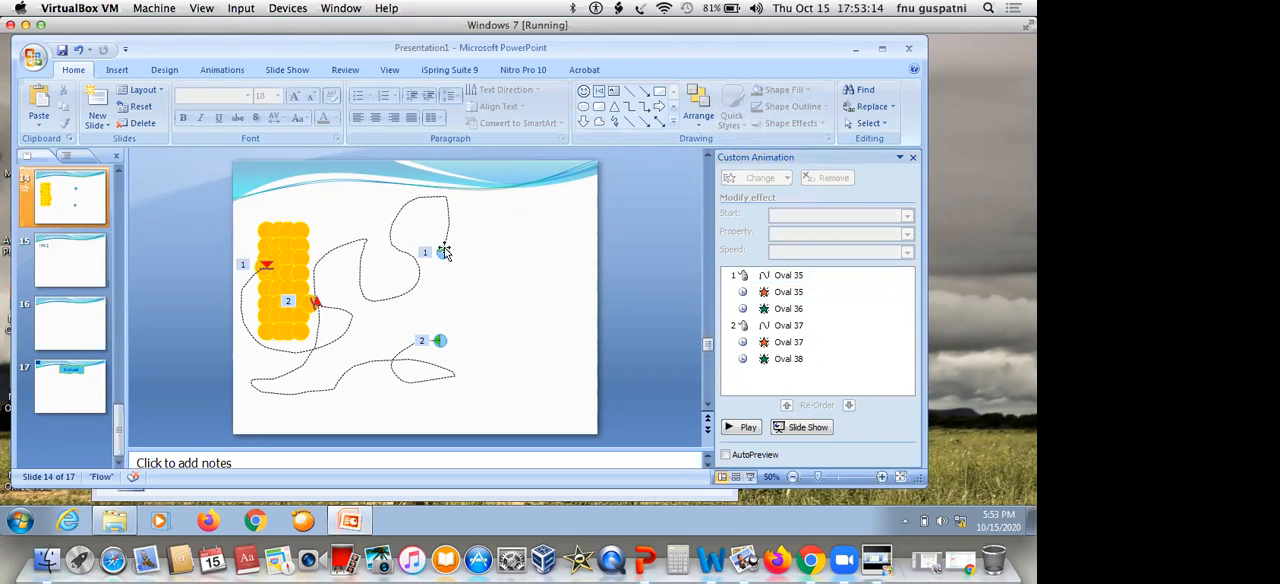
# Draw a small circle in the slide's upper-right area and set its height and width to 0.05"
pyautogui.click(584, 106)
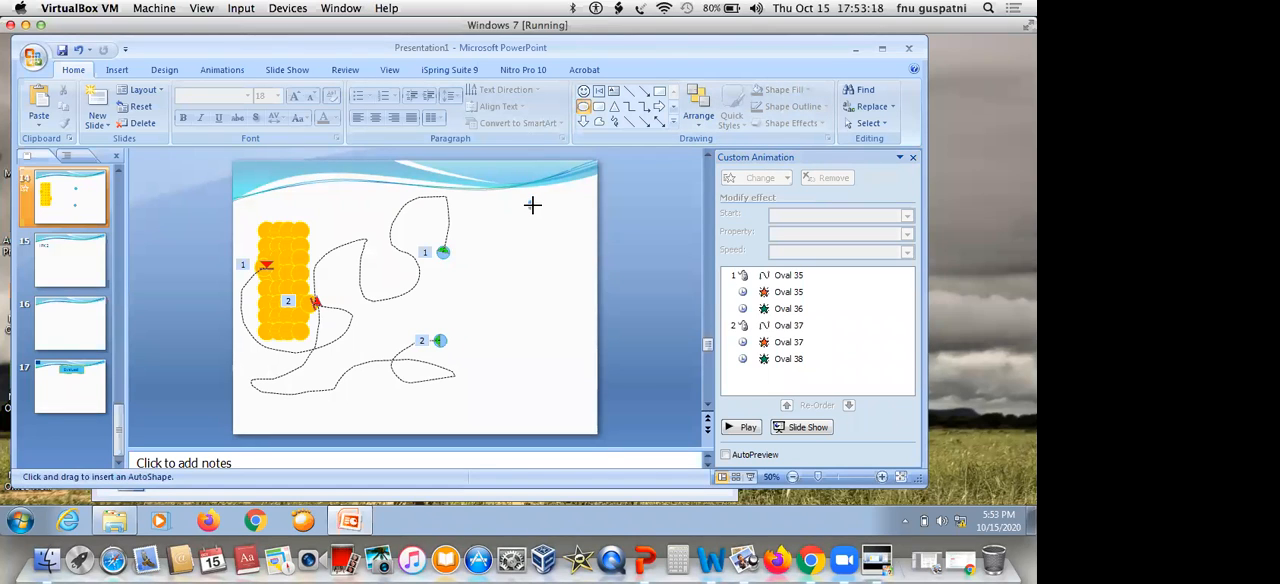
pyautogui.click(531, 206)
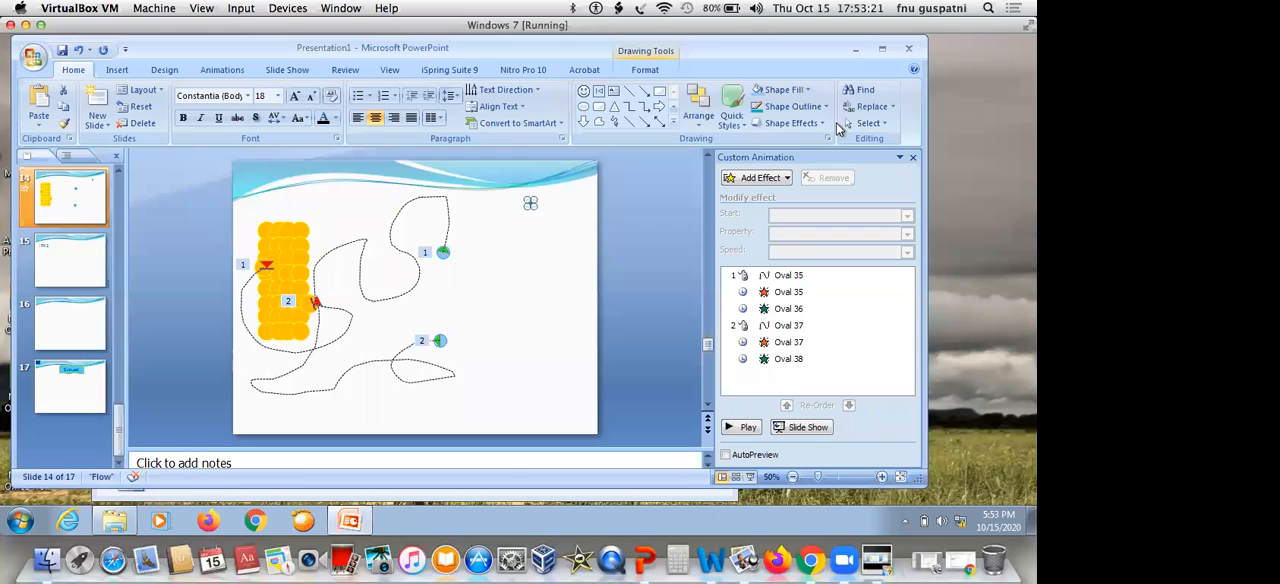
pyautogui.write('0.05')
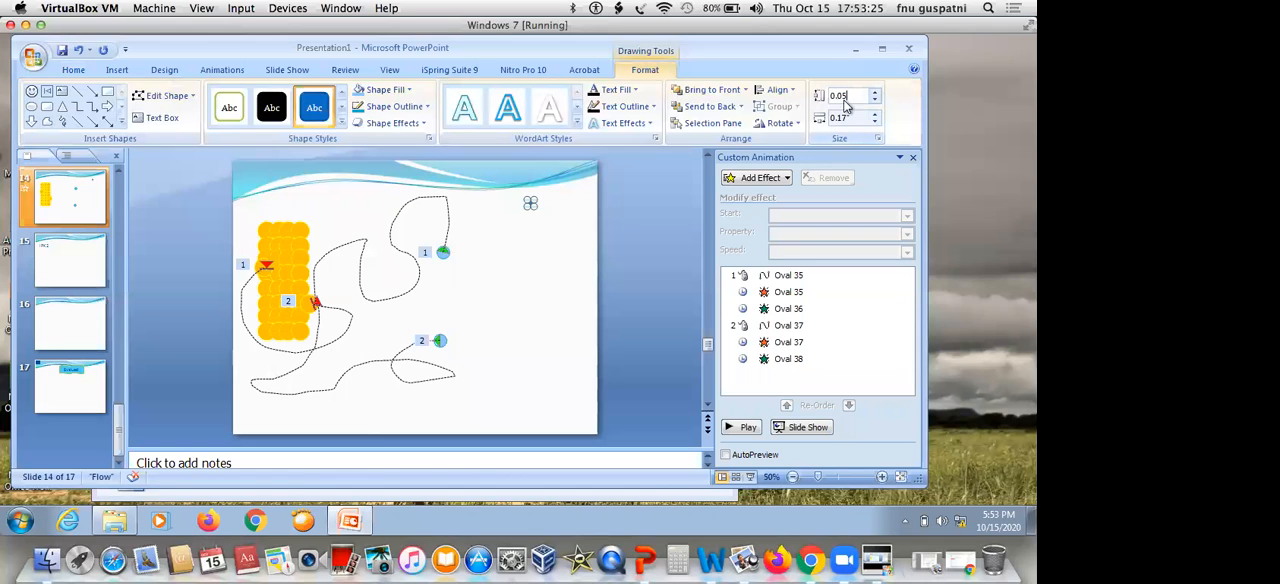
pyautogui.click(843, 117)
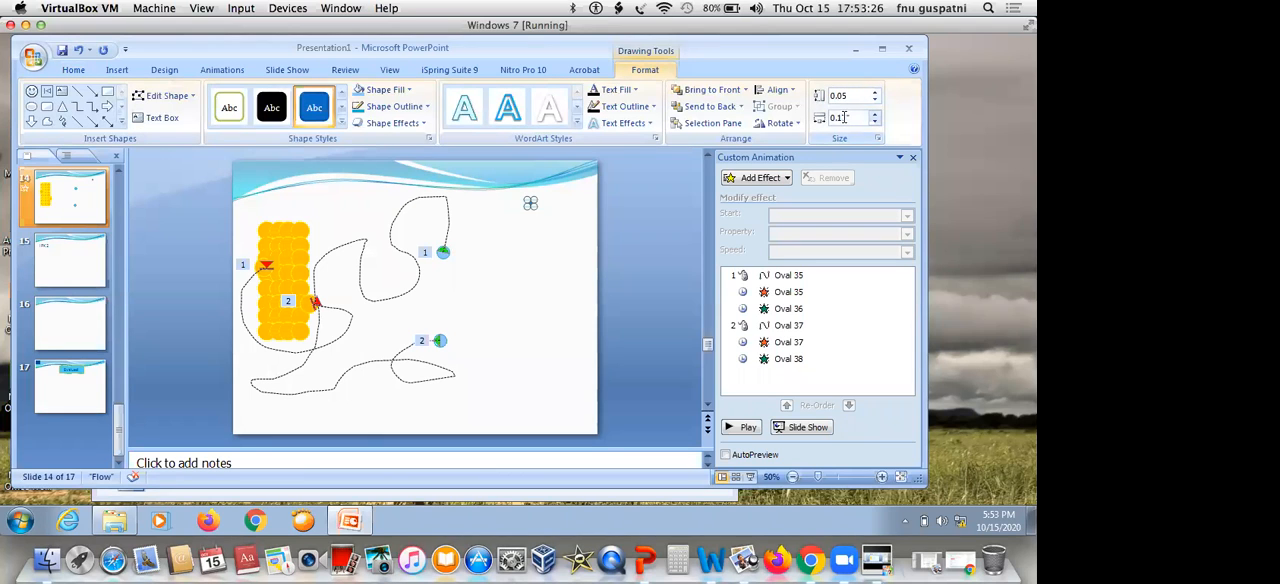
pyautogui.write('0.05')
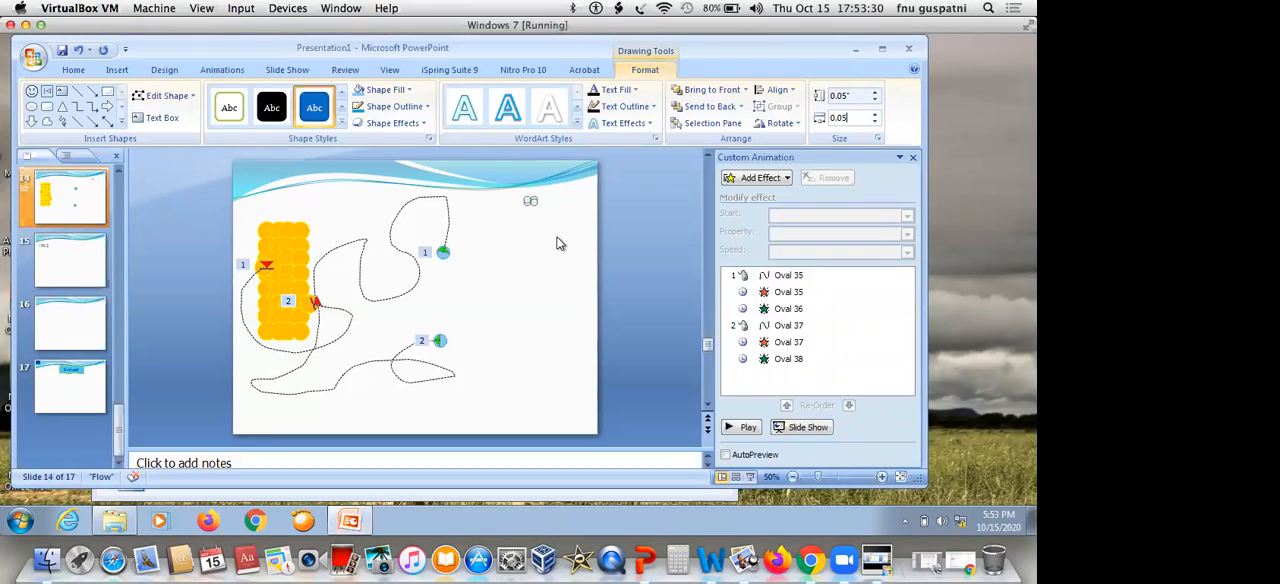
pyautogui.click(564, 198)
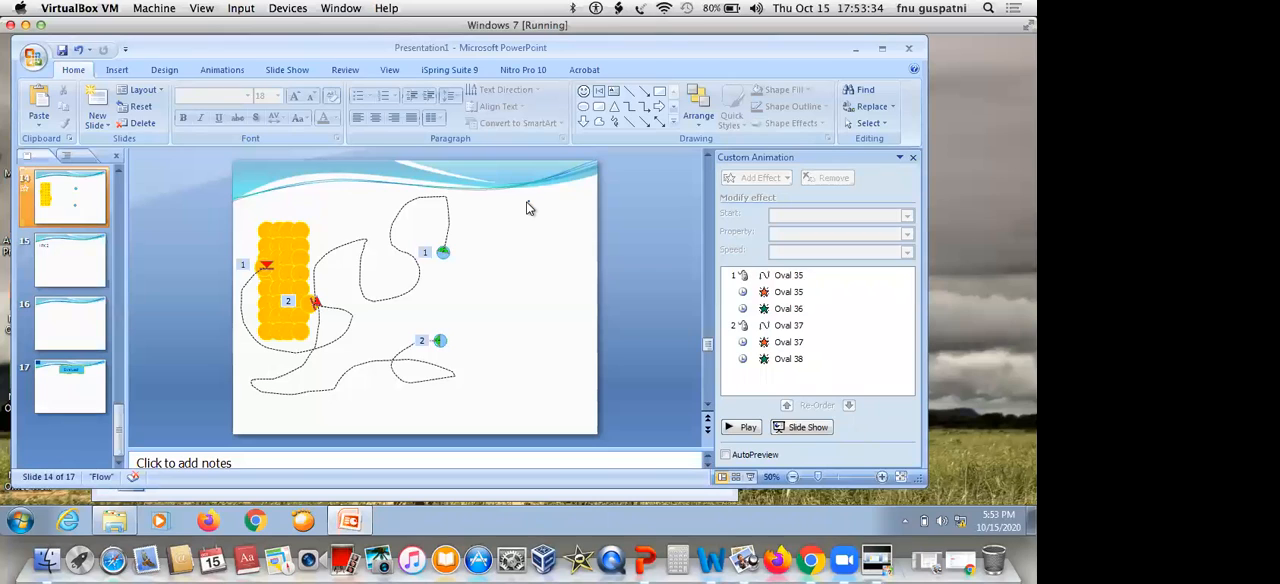
# Give the tiny circle the largest cyan glow variation and remove its outline
pyautogui.moveTo(549, 187); pyautogui.dragTo(502, 222)
pyautogui.click(790, 123)
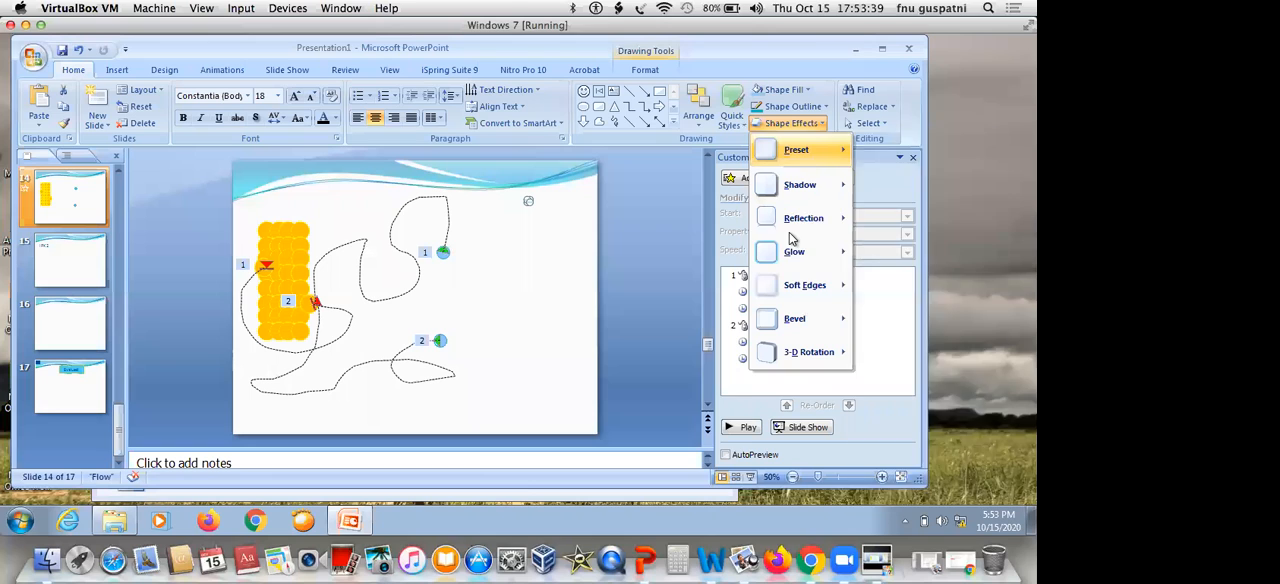
pyautogui.moveTo(792, 254)
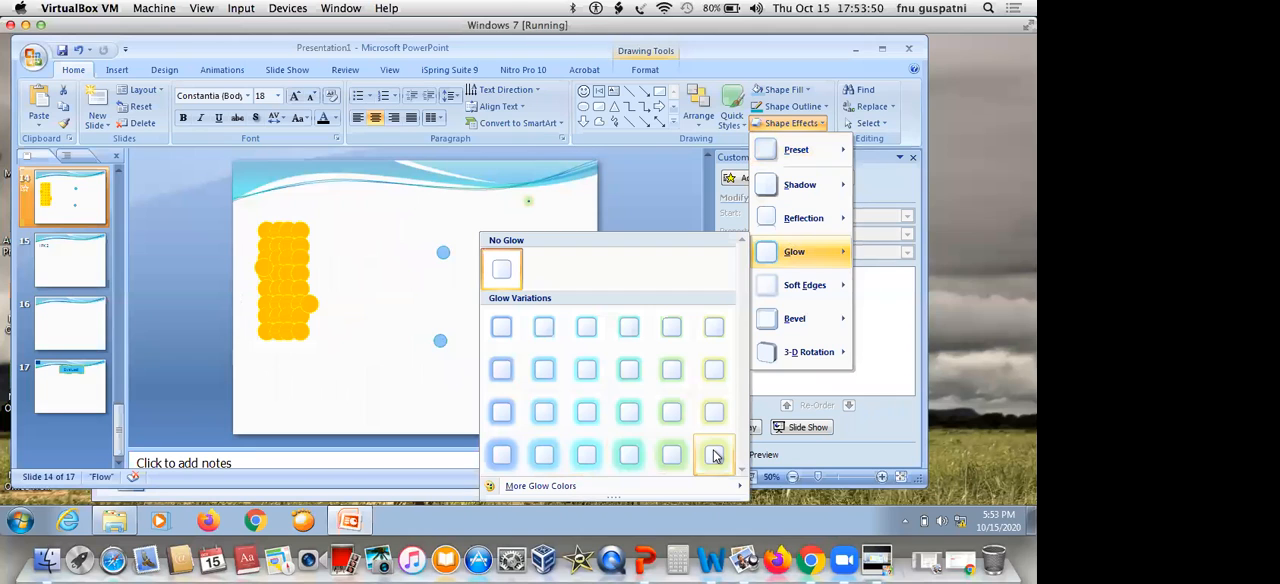
pyautogui.click(590, 455)
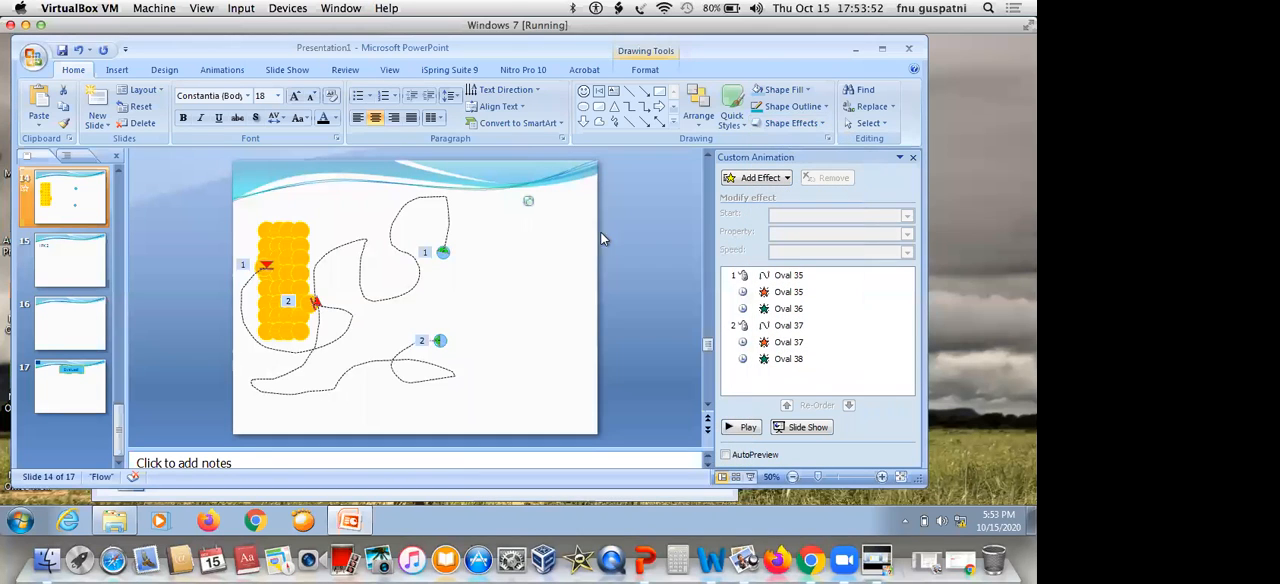
pyautogui.click(828, 106)
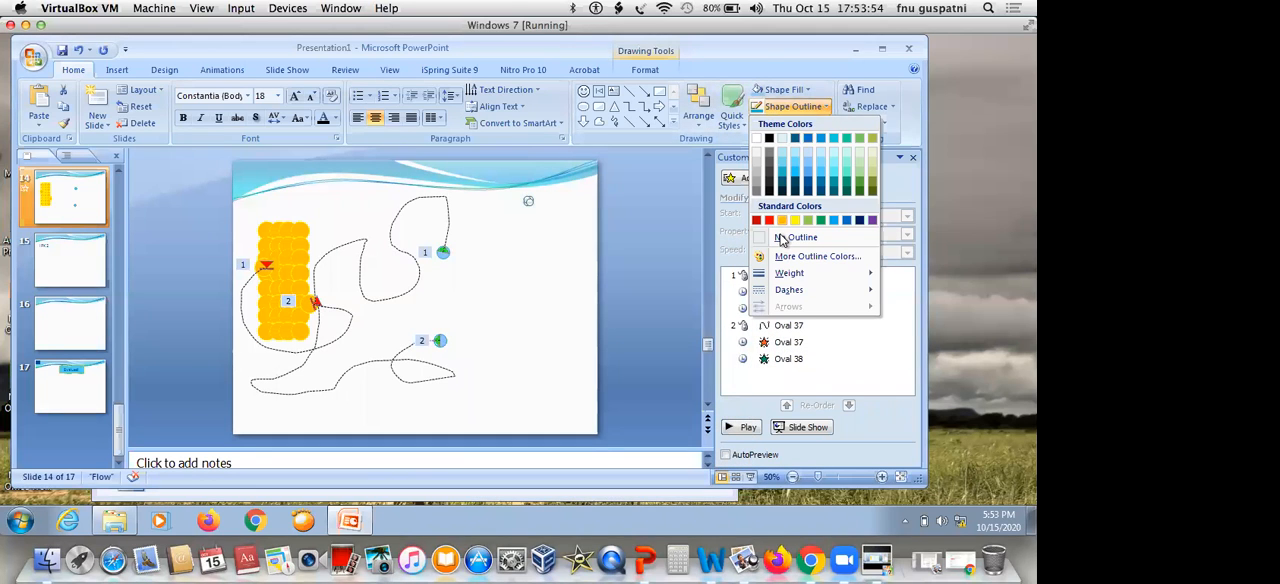
pyautogui.click(782, 240)
pyautogui.click(551, 240)
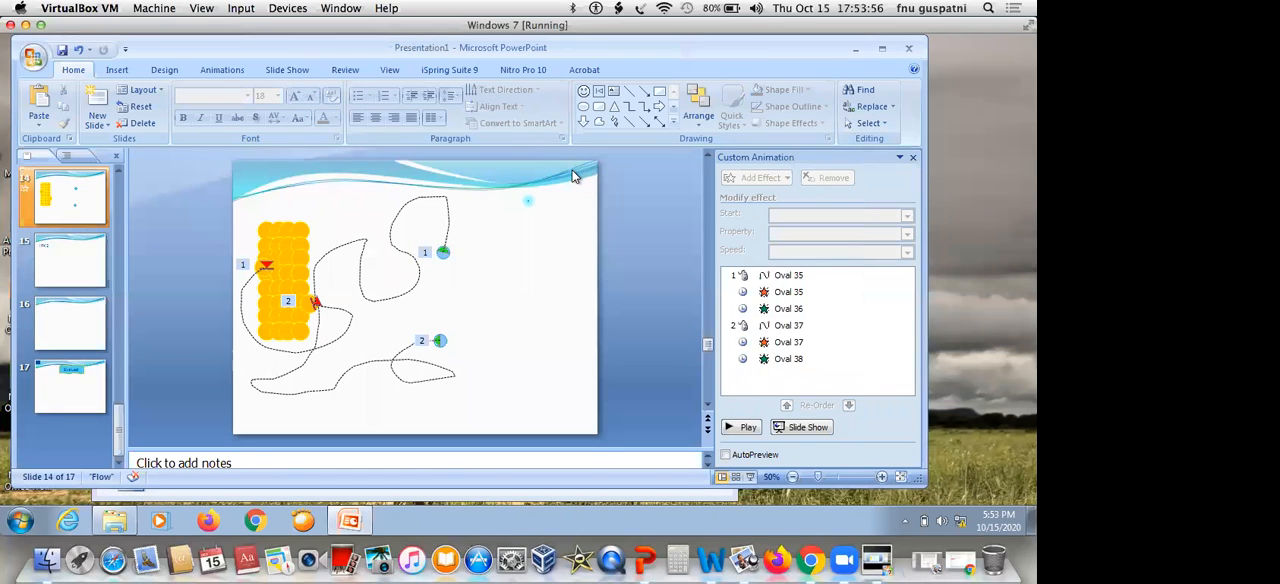
# Move the glowing dot to the slide's top edge, directly above the orange particle block
pyautogui.moveTo(560, 180); pyautogui.dragTo(512, 228)
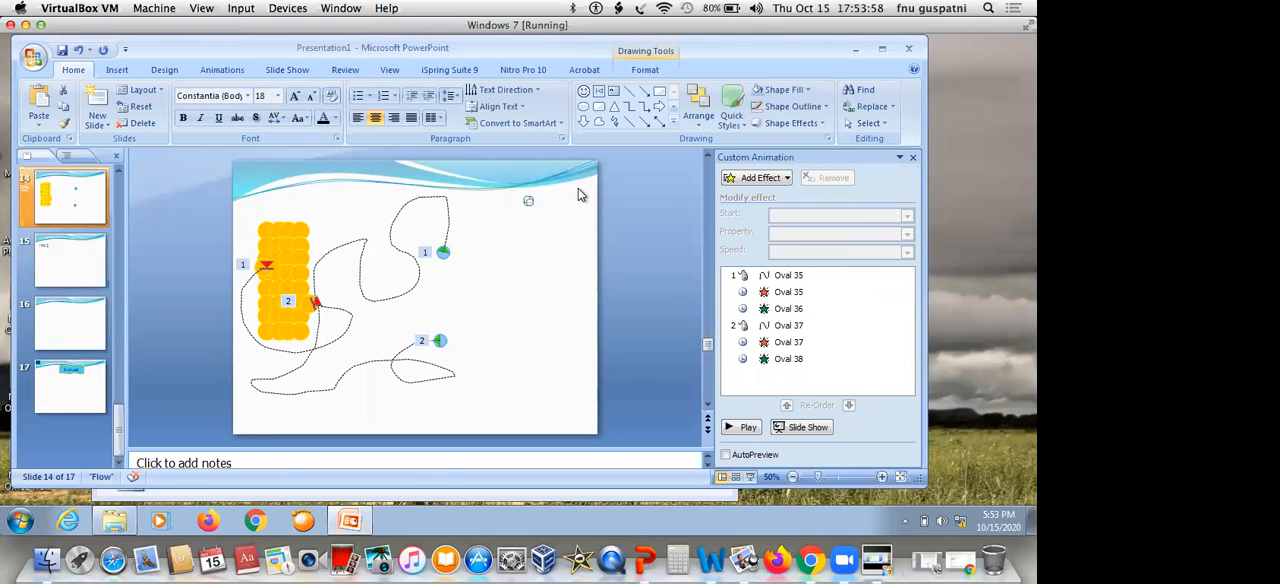
pyautogui.press('Left')
pyautogui.press('Left')
pyautogui.press('Left')
pyautogui.press('Left')
pyautogui.press('Left')
pyautogui.press('Left')
pyautogui.press('Left')
pyautogui.moveTo(517, 180); pyautogui.dragTo(485, 215)
pyautogui.moveTo(522, 186); pyautogui.dragTo(476, 230)
pyautogui.press('Left')
pyautogui.press('Left')
pyautogui.press('Left')
pyautogui.press('Left')
pyautogui.press('Left')
pyautogui.press('Left')
pyautogui.press('Left')
pyautogui.press('Left')
pyautogui.press('Left')
pyautogui.press('Left')
pyautogui.press('Left')
pyautogui.press('Left')
pyautogui.press('Left')
pyautogui.press('Left')
pyautogui.press('Left')
pyautogui.press('Left')
pyautogui.press('Left')
pyautogui.press('Left')
pyautogui.press('Left')
pyautogui.press('Left')
pyautogui.press('Left')
pyautogui.press('Left')
pyautogui.press('Left')
pyautogui.press('Left')
pyautogui.press('Left')
pyautogui.press('Left')
pyautogui.press('Left')
pyautogui.press('Left')
pyautogui.press('Up')
pyautogui.press('Up')
pyautogui.press('Up')
pyautogui.press('Up')
pyautogui.press('Right')
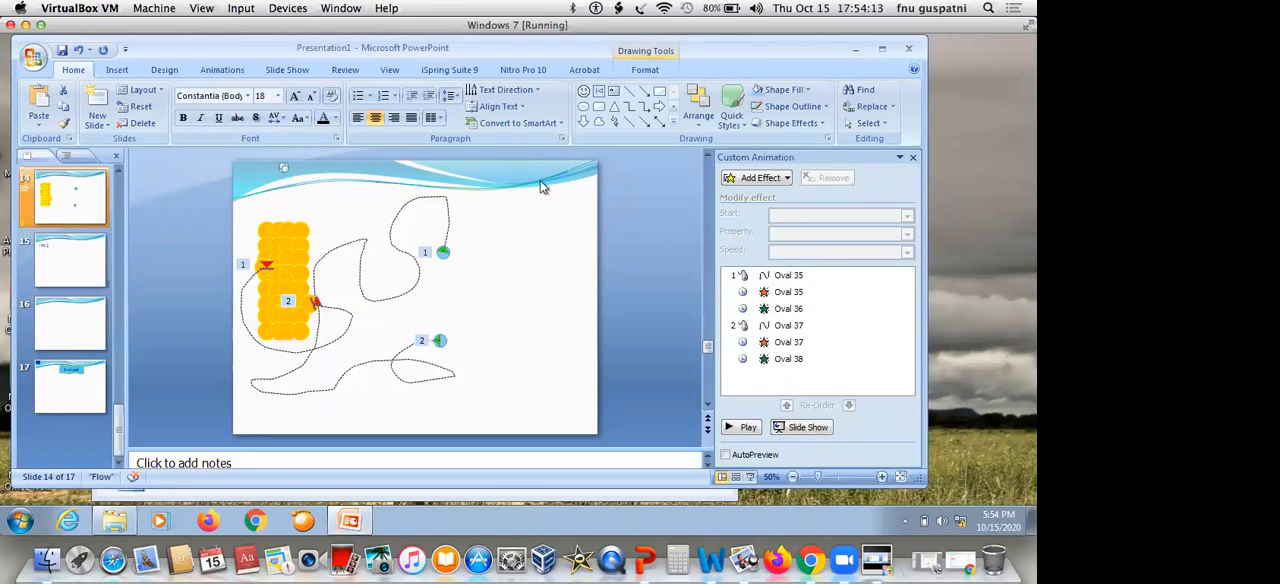
# Add an Appear entrance effect and a Down motion path to the glowing dot
pyautogui.click(785, 179)
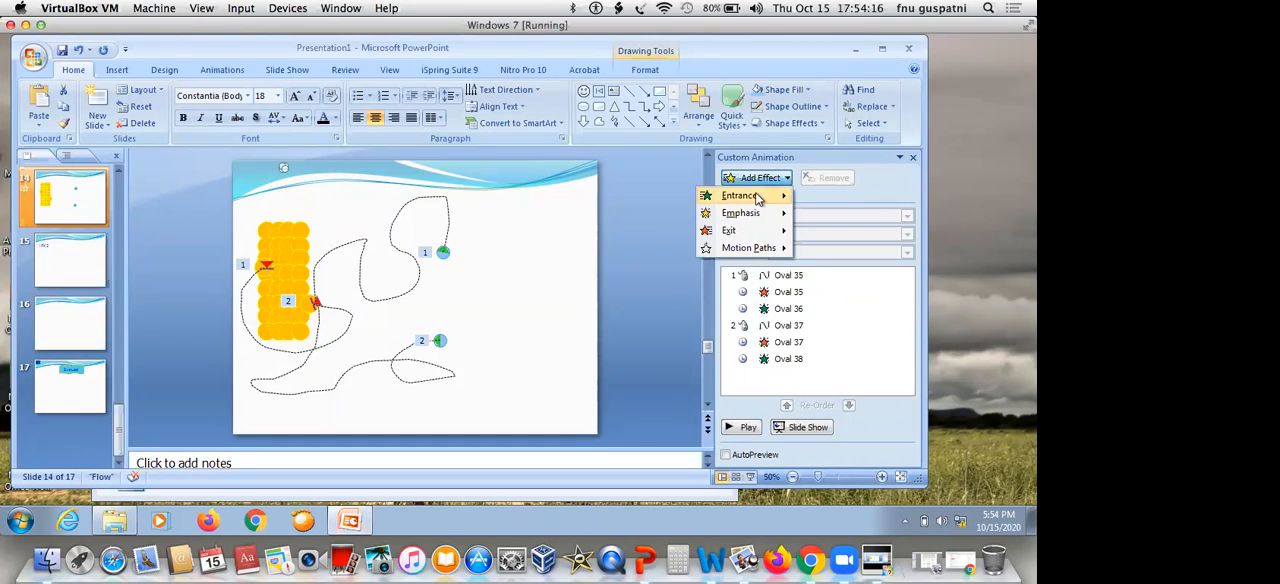
pyautogui.moveTo(760, 197)
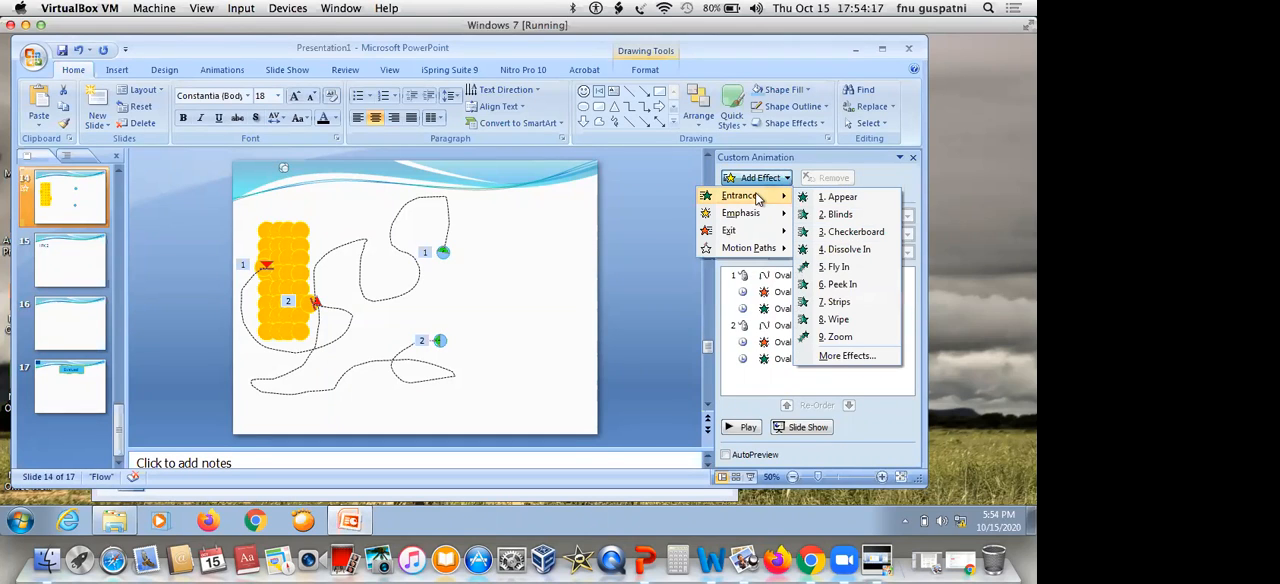
pyautogui.click(810, 199)
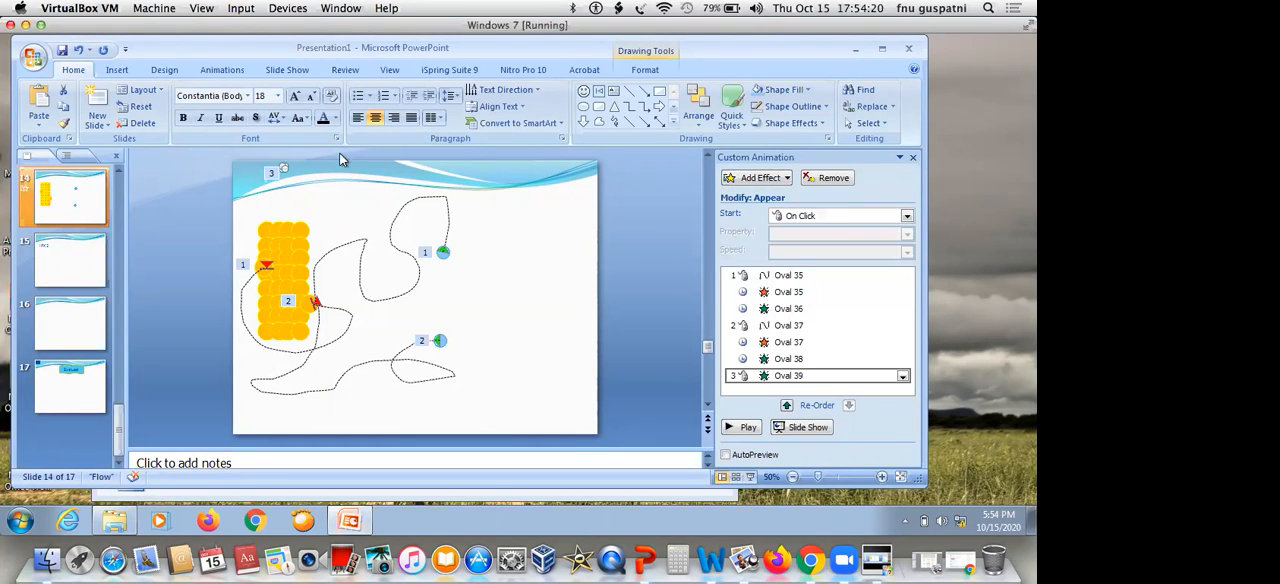
pyautogui.click(767, 177)
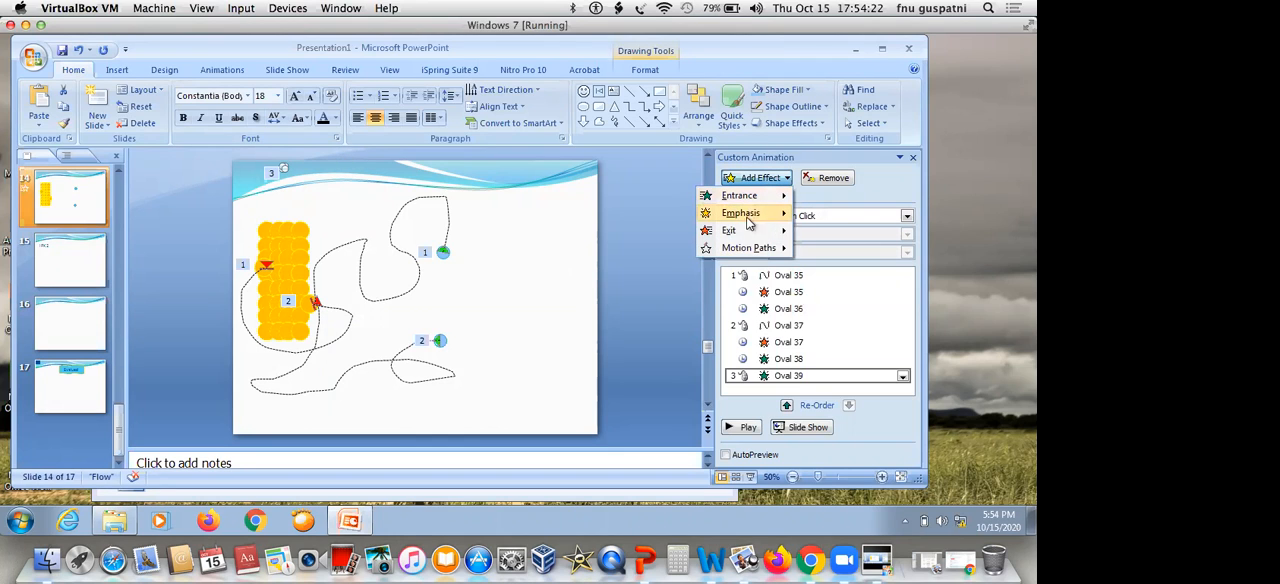
pyautogui.moveTo(745, 248)
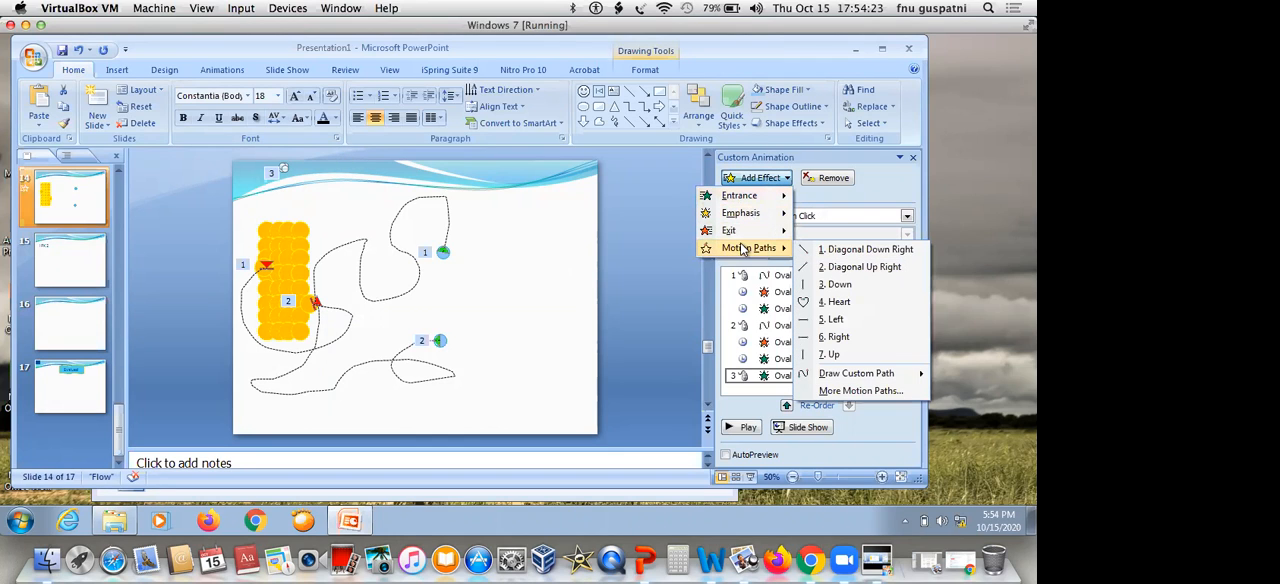
pyautogui.click(837, 283)
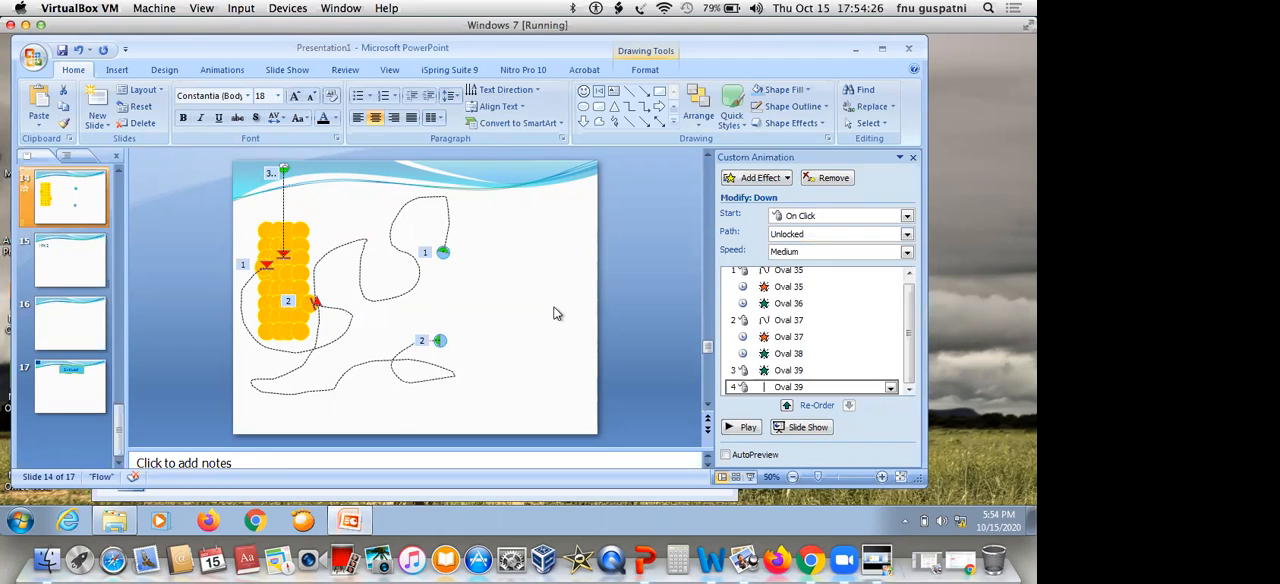
# Move Oval 39's Appear and Down effects together to the start of the animation order
pyautogui.click(805, 370)
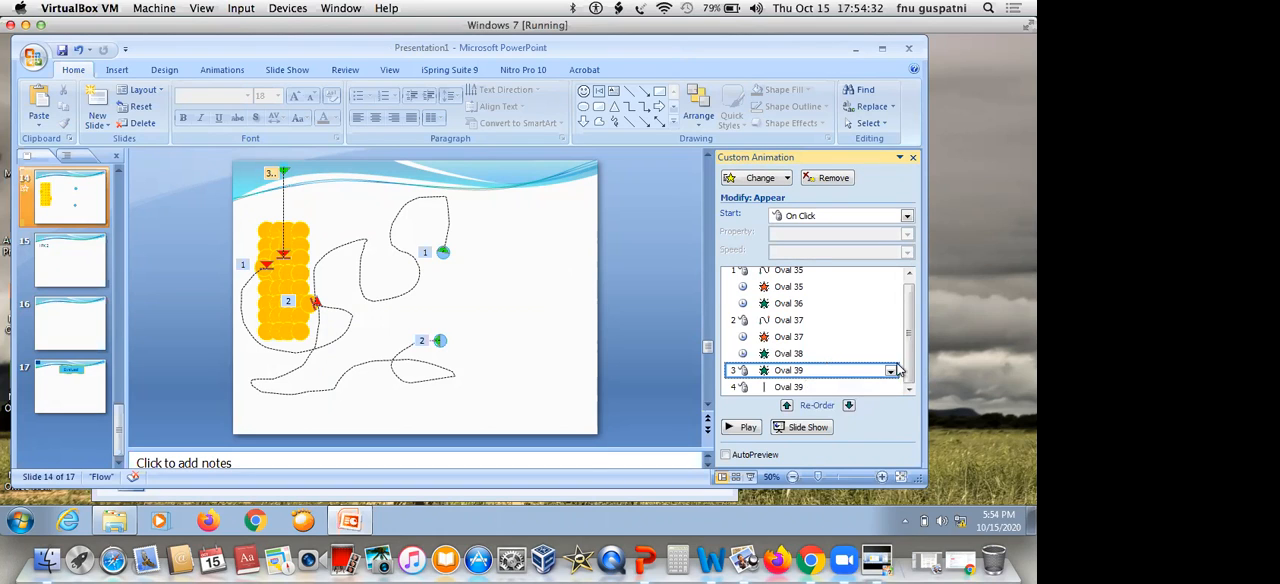
pyautogui.keyDown('shift'); pyautogui.click(826, 386); pyautogui.keyUp('shift')
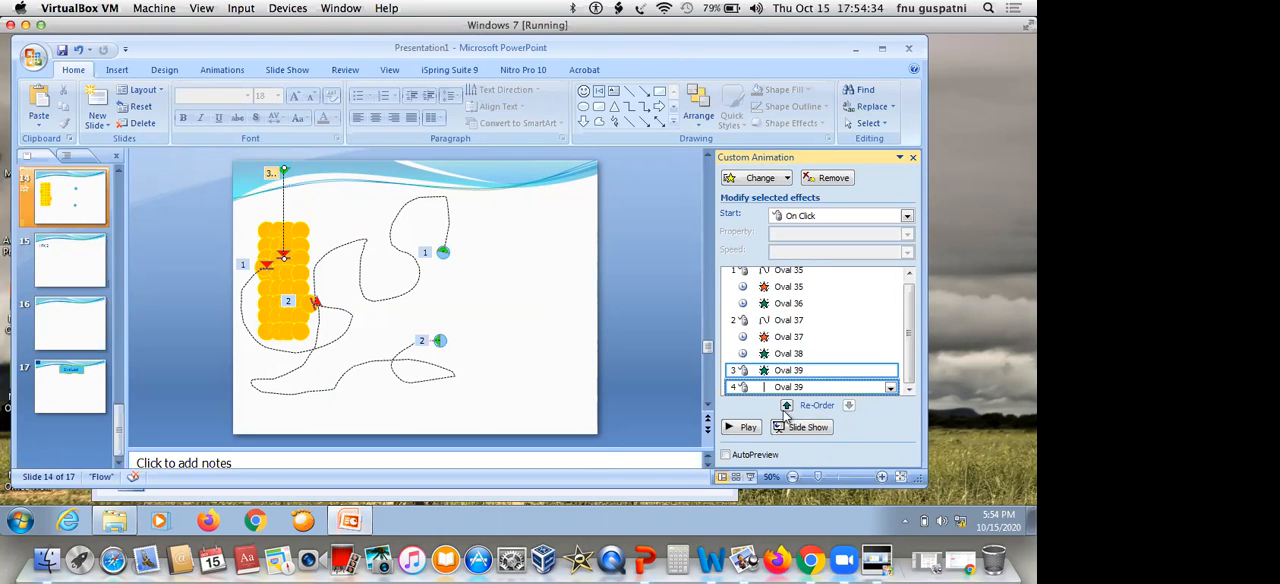
pyautogui.click(787, 405)
pyautogui.click(787, 405)
pyautogui.click(787, 405)
pyautogui.click(787, 405)
pyautogui.click(787, 405)
pyautogui.click(787, 405)
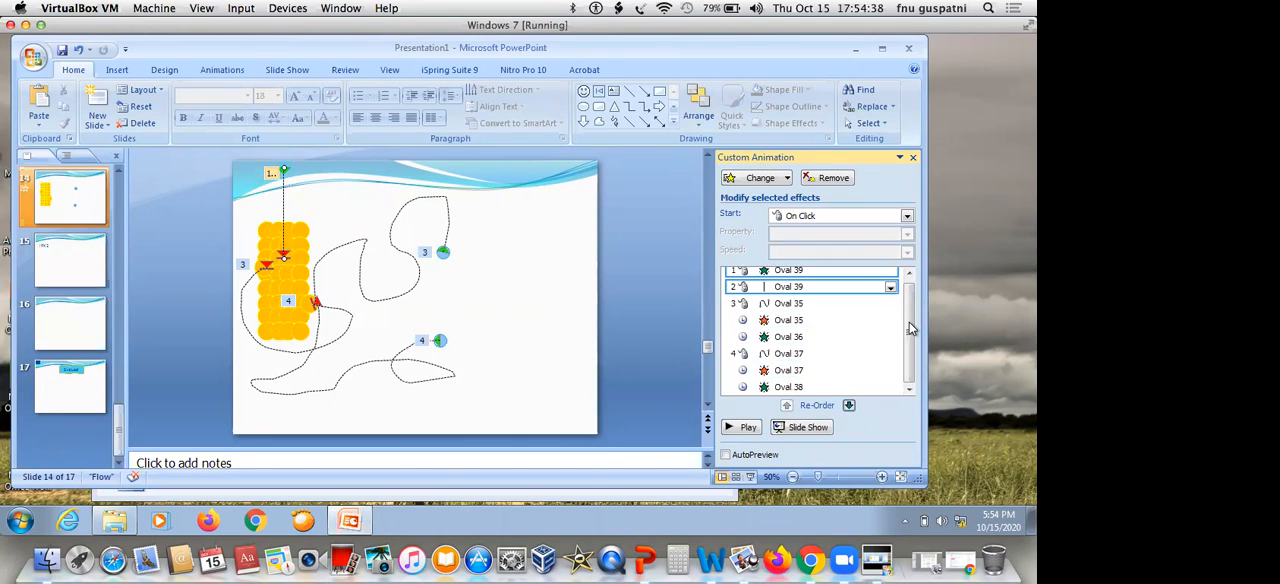
pyautogui.moveTo(911, 330); pyautogui.dragTo(911, 310)
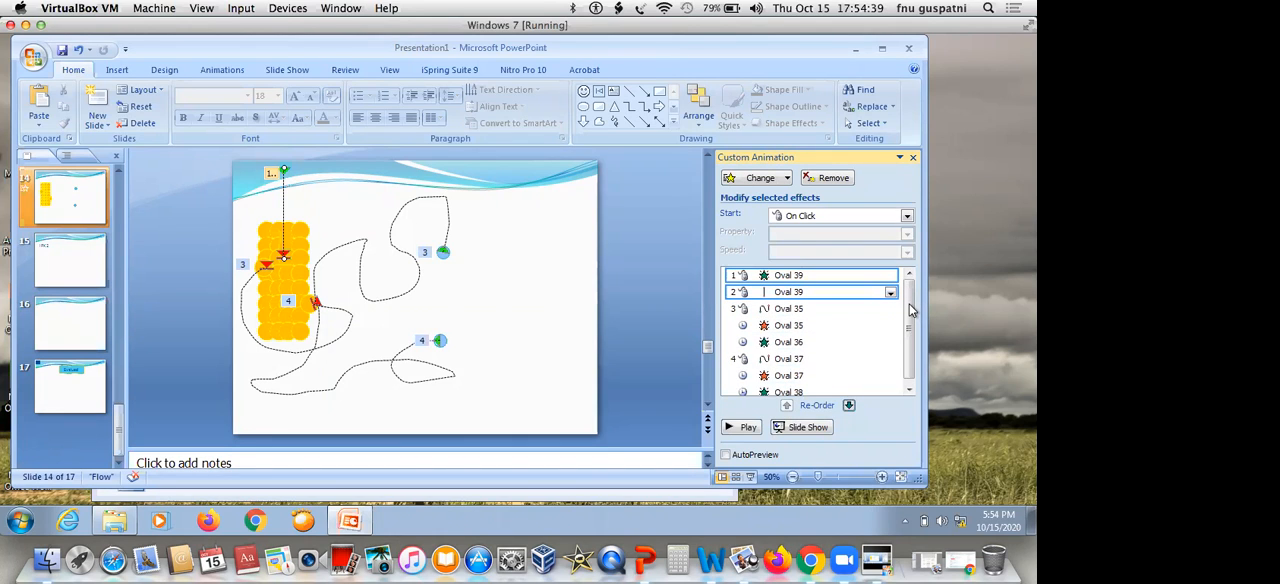
# Play slide 14 as a slide show to check the glowing dot's descent before the blue circles move
pyautogui.click(851, 275)
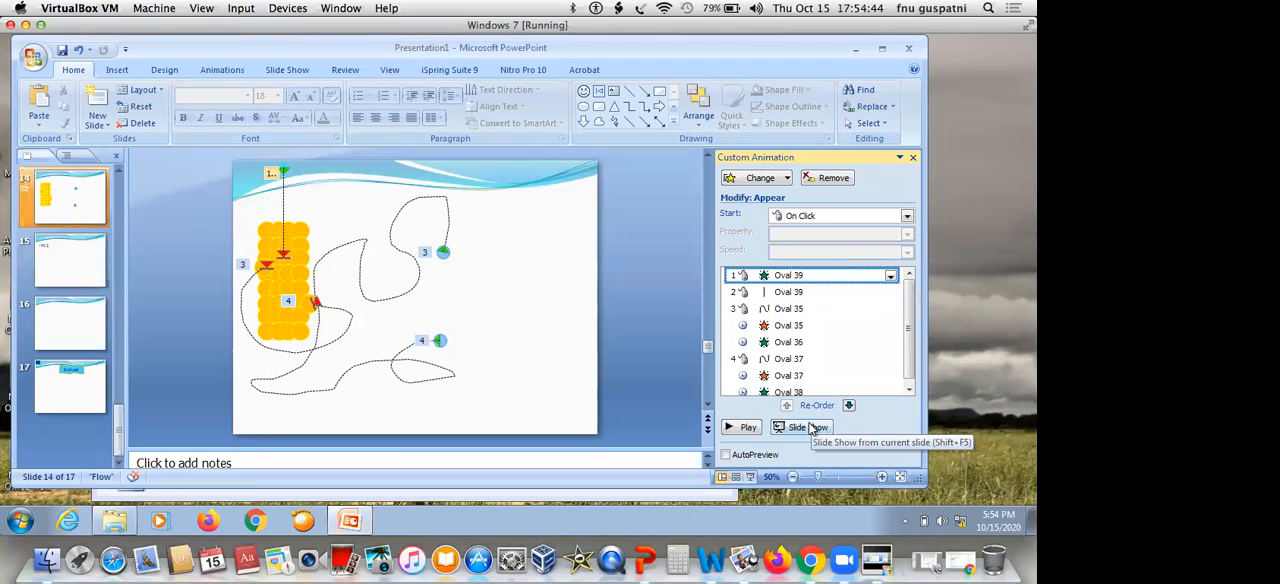
pyautogui.hotkey('shift', 'F5')
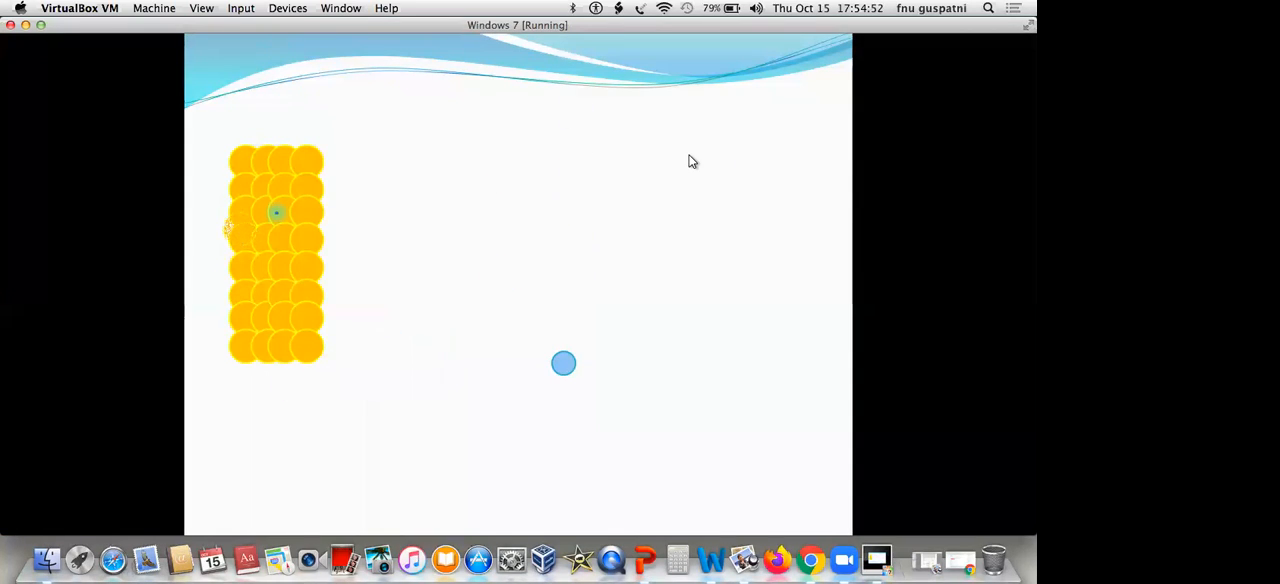
pyautogui.press('Escape')
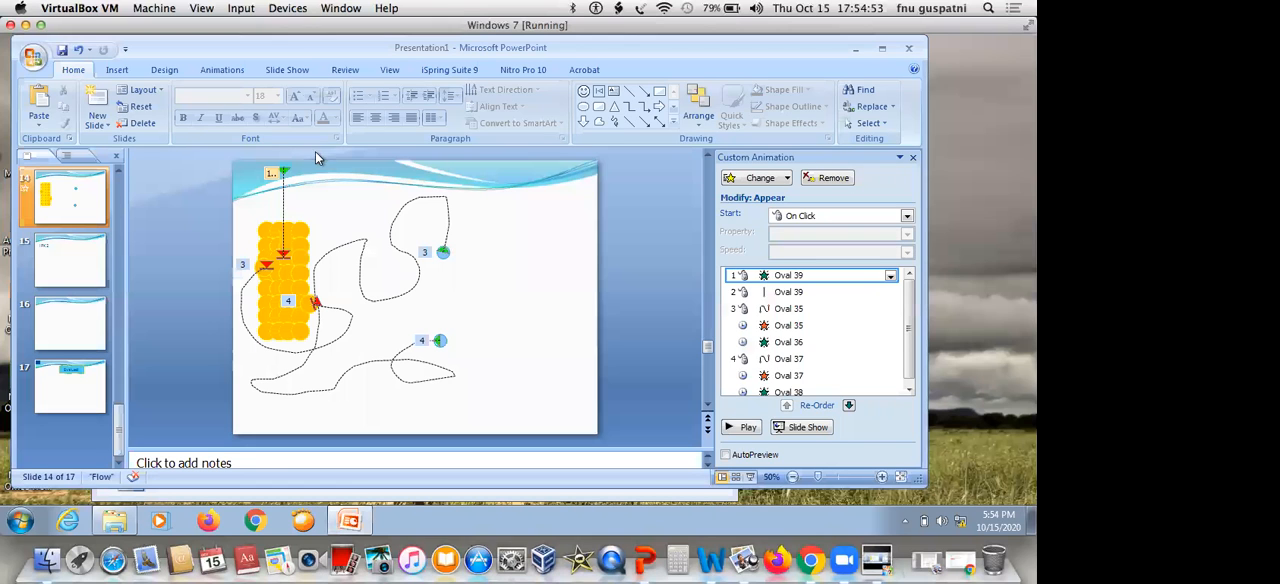
# Shift the glowing dot slightly left above the orange block and set its Down motion path to start After Previous
pyautogui.click(240, 211)
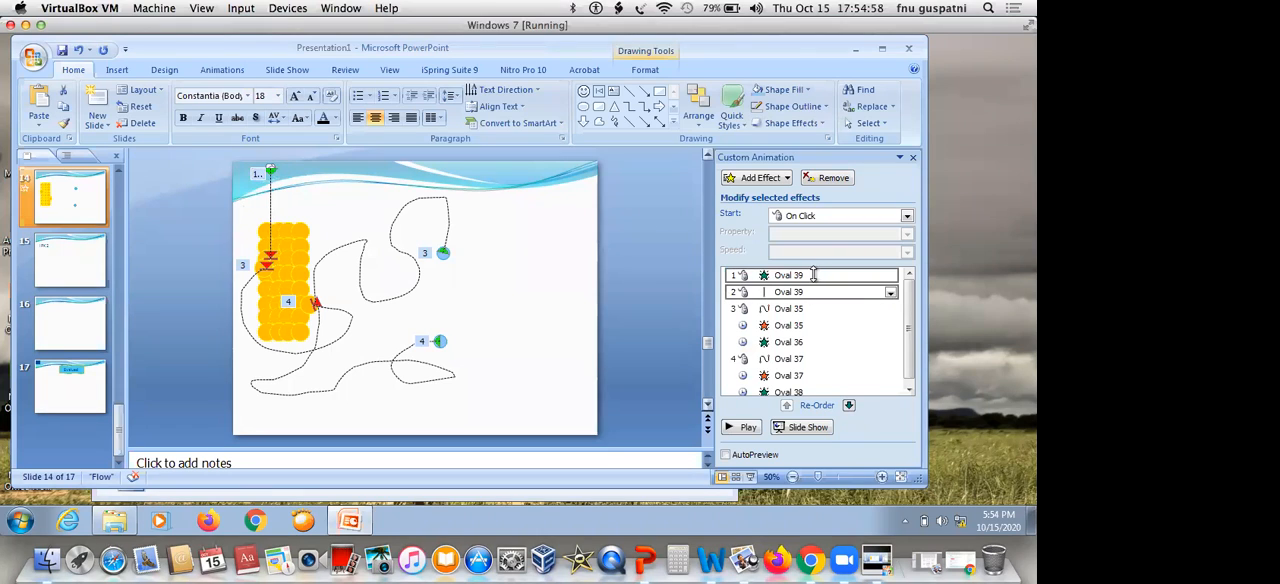
pyautogui.click(857, 293)
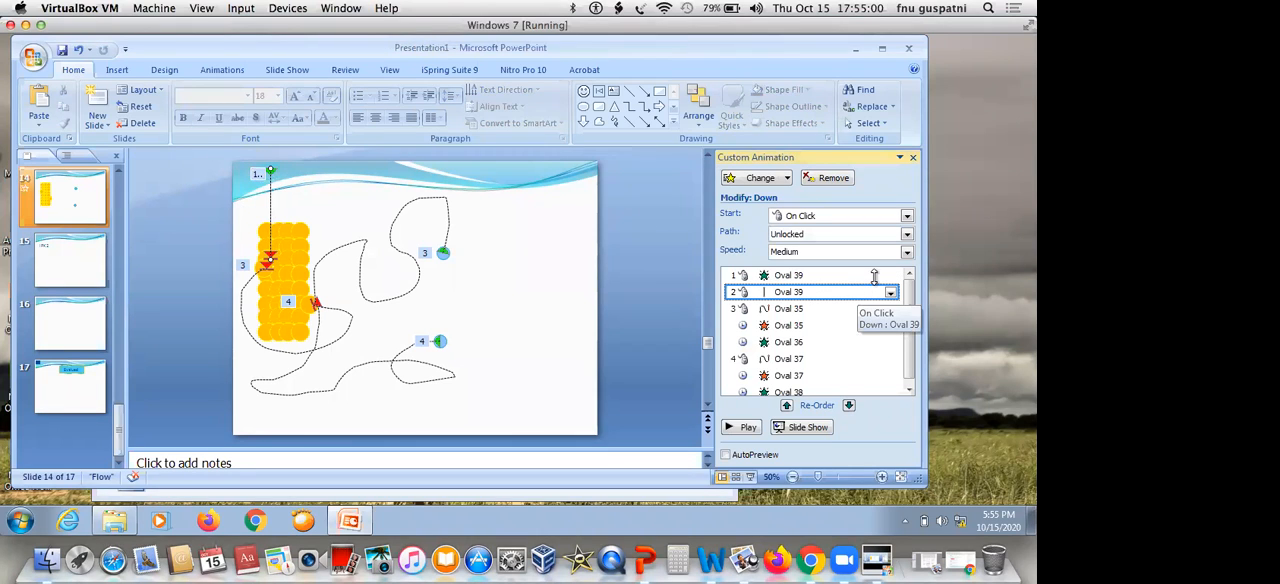
pyautogui.click(907, 216)
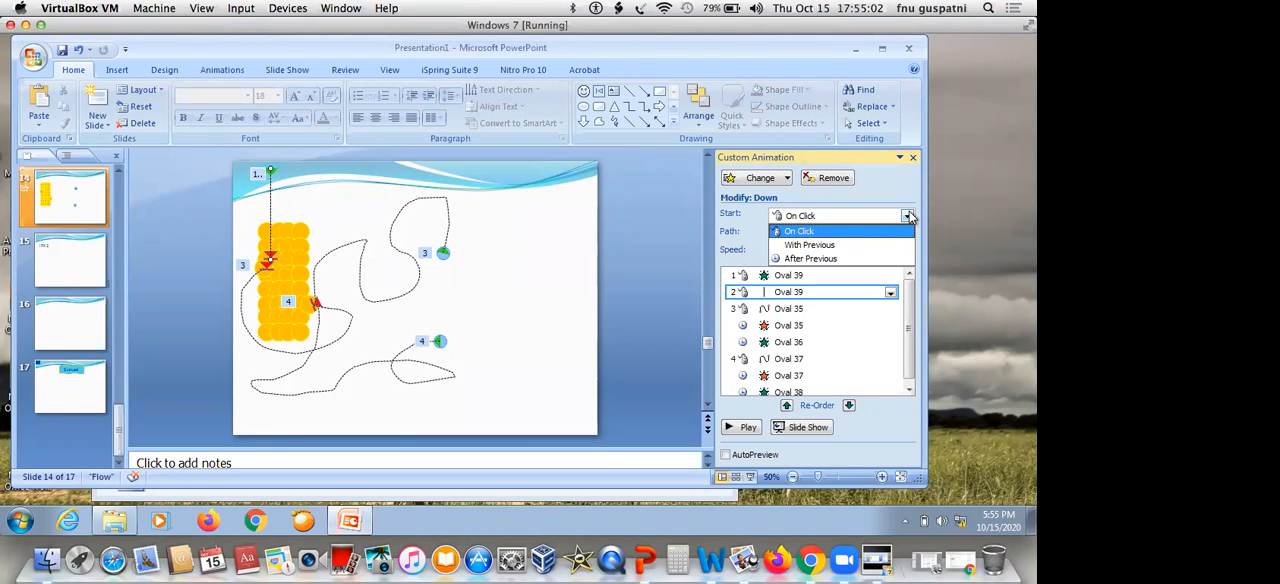
pyautogui.click(864, 260)
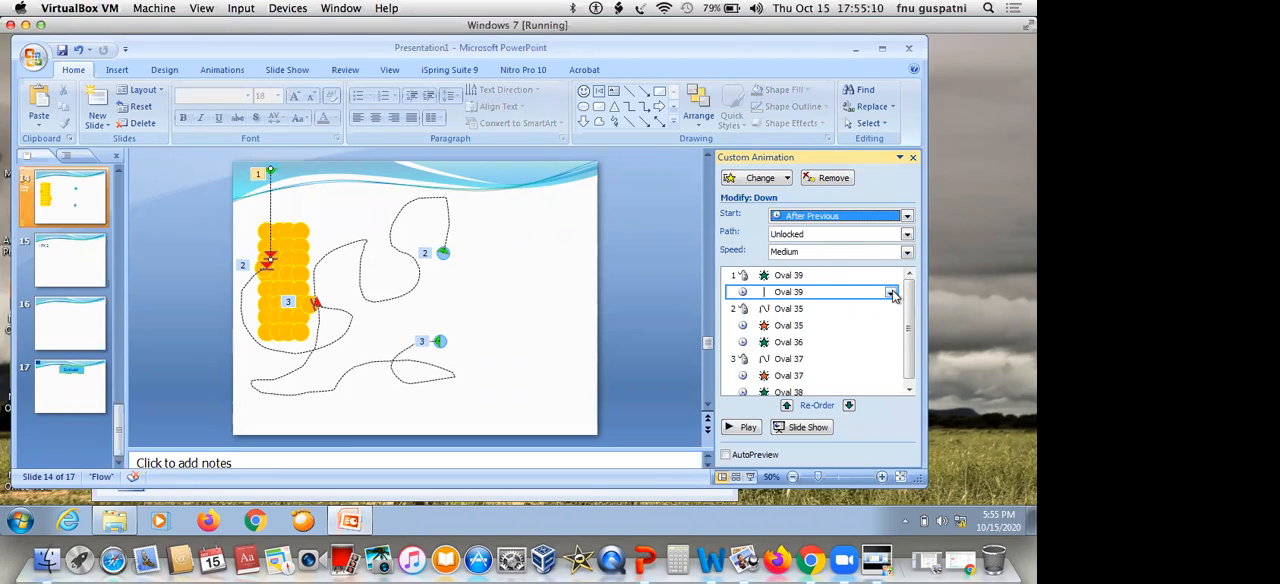
# Set the glowing dot's Down motion path to repeat Until End of Slide
pyautogui.click(890, 292)
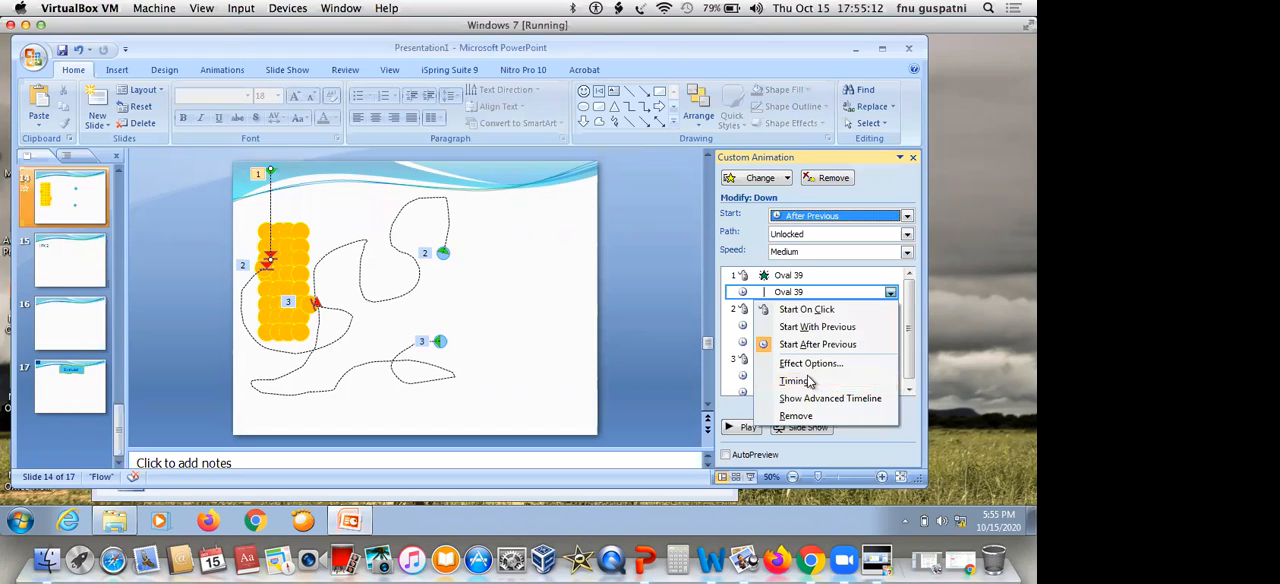
pyautogui.click(886, 379)
pyautogui.click(436, 251)
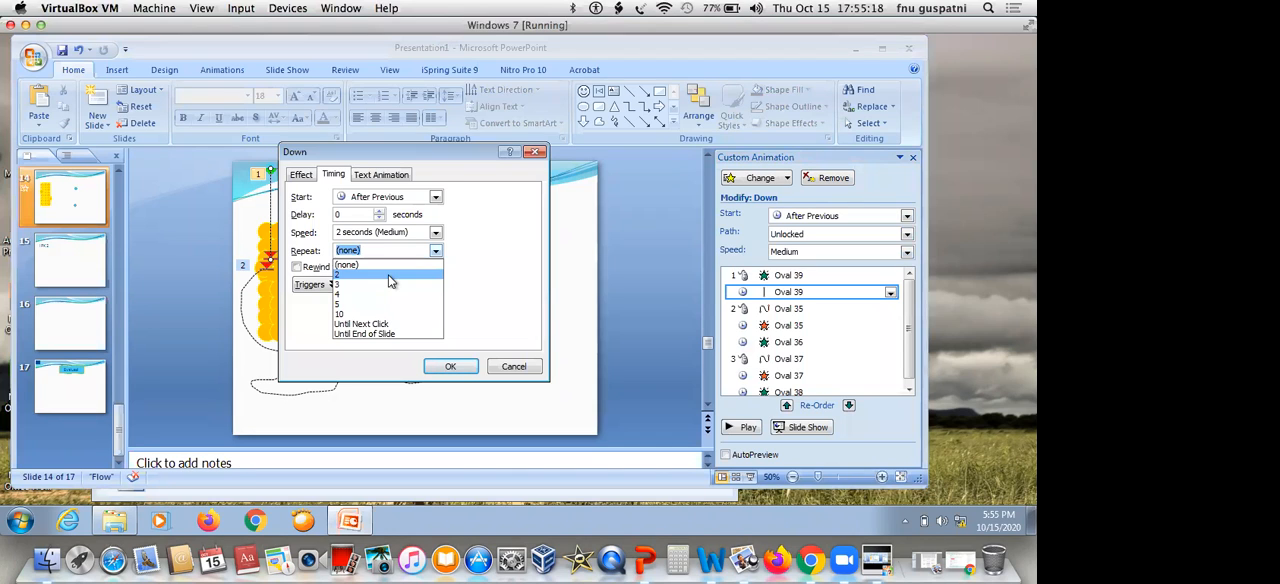
pyautogui.click(397, 334)
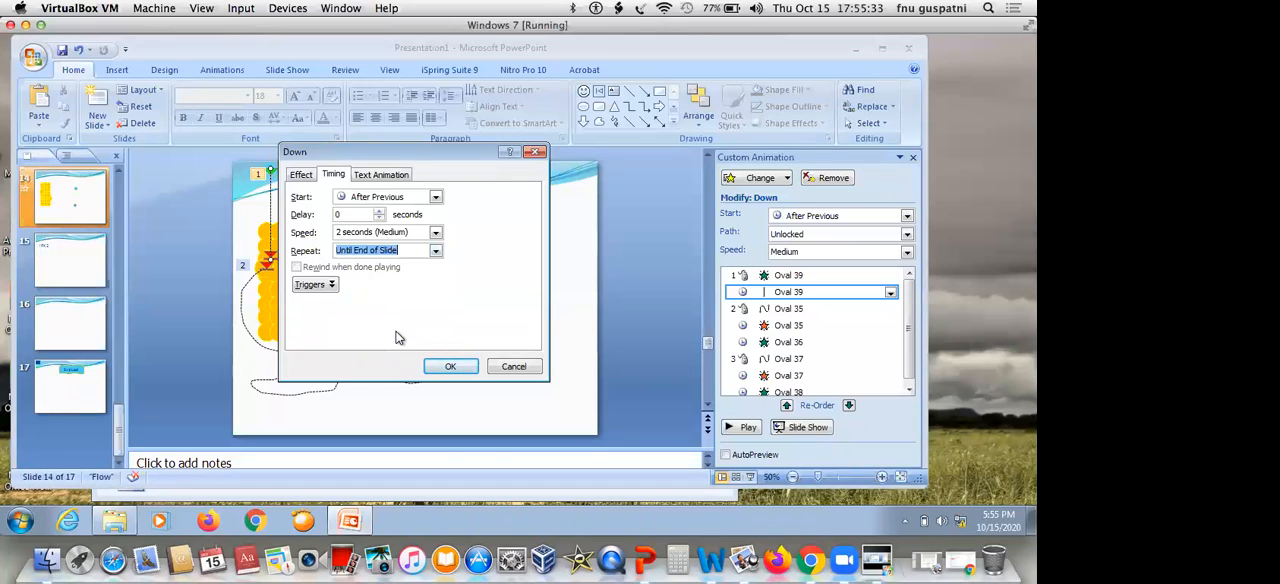
pyautogui.click(450, 367)
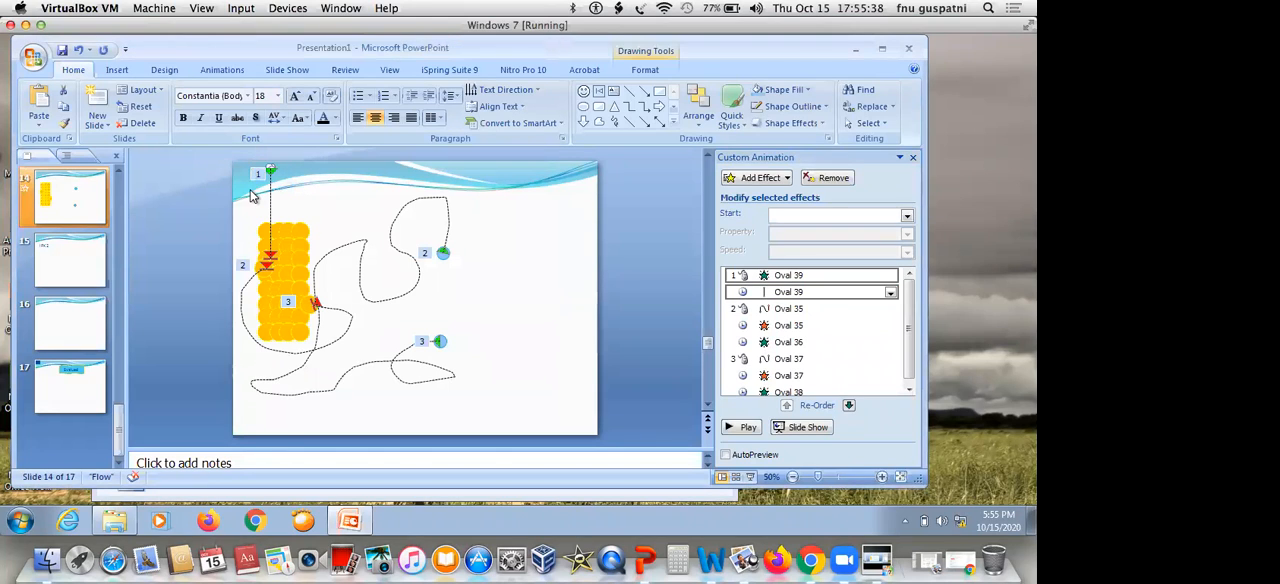
# Duplicate the animated glowing dot to the right of the original and extend the copy's Down path past the block's middle
pyautogui.hotkey('ctrl', 'd')
pyautogui.press('Right')
pyautogui.press('Right')
pyautogui.press('Right')
pyautogui.press('Right')
pyautogui.press('Right')
pyautogui.press('Right')
pyautogui.press('Right')
pyautogui.press('Right')
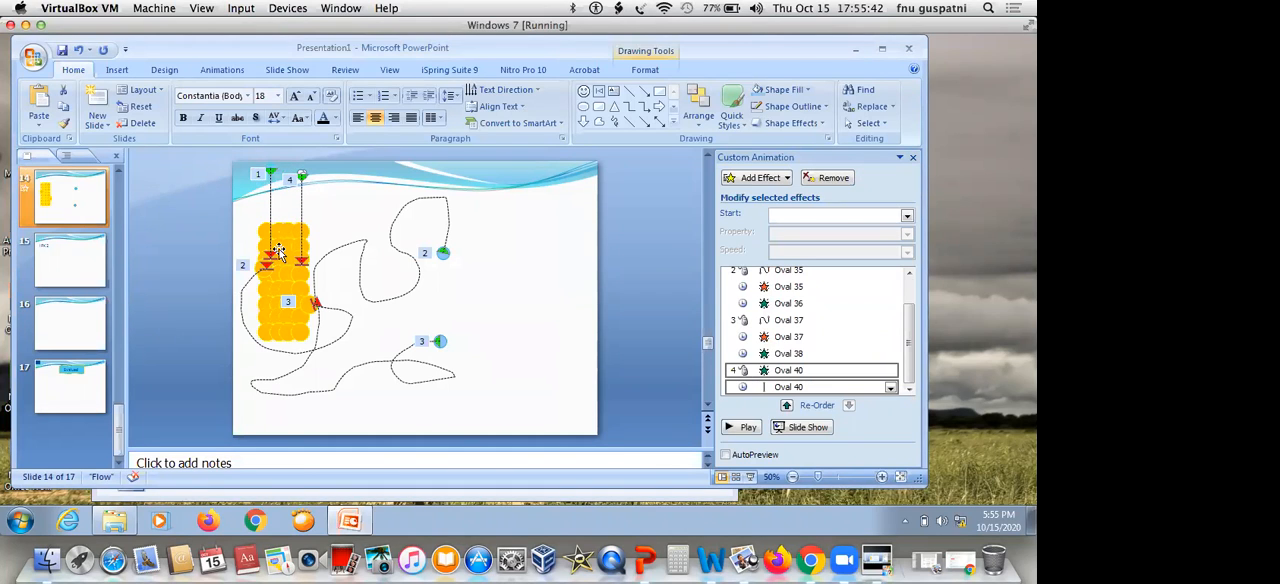
pyautogui.click(301, 205)
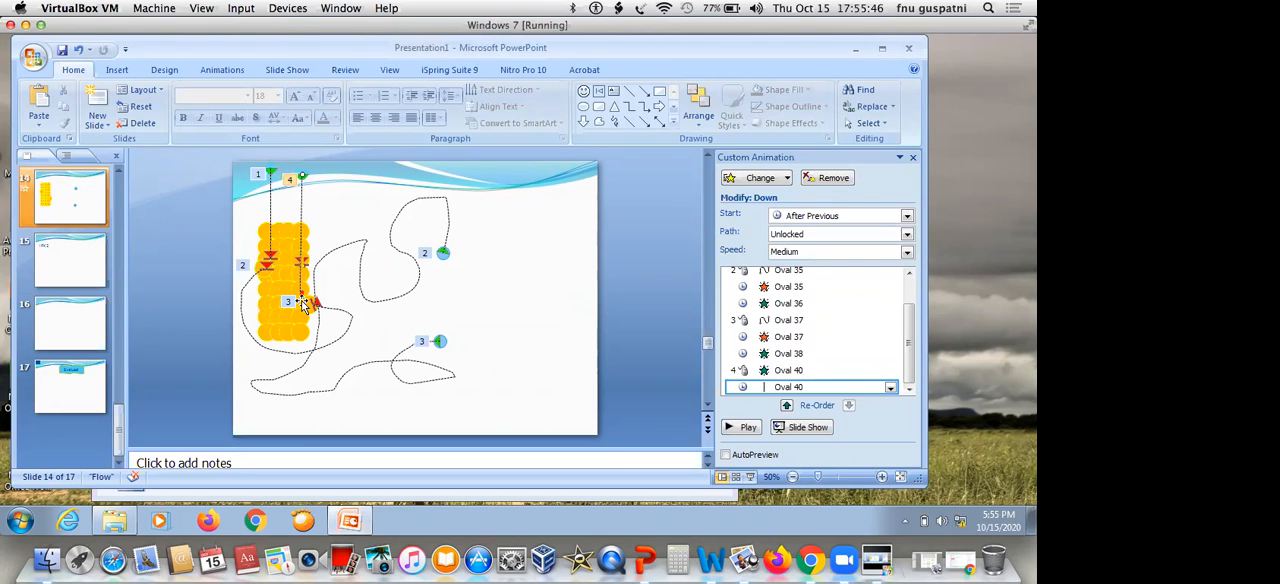
pyautogui.moveTo(303, 304); pyautogui.dragTo(303, 305)
# Move Oval 40's Appear and Down effects up the animation order, between Oval 36's Appear effect and Oval 37's custom path
pyautogui.moveTo(323, 158); pyautogui.dragTo(279, 197)
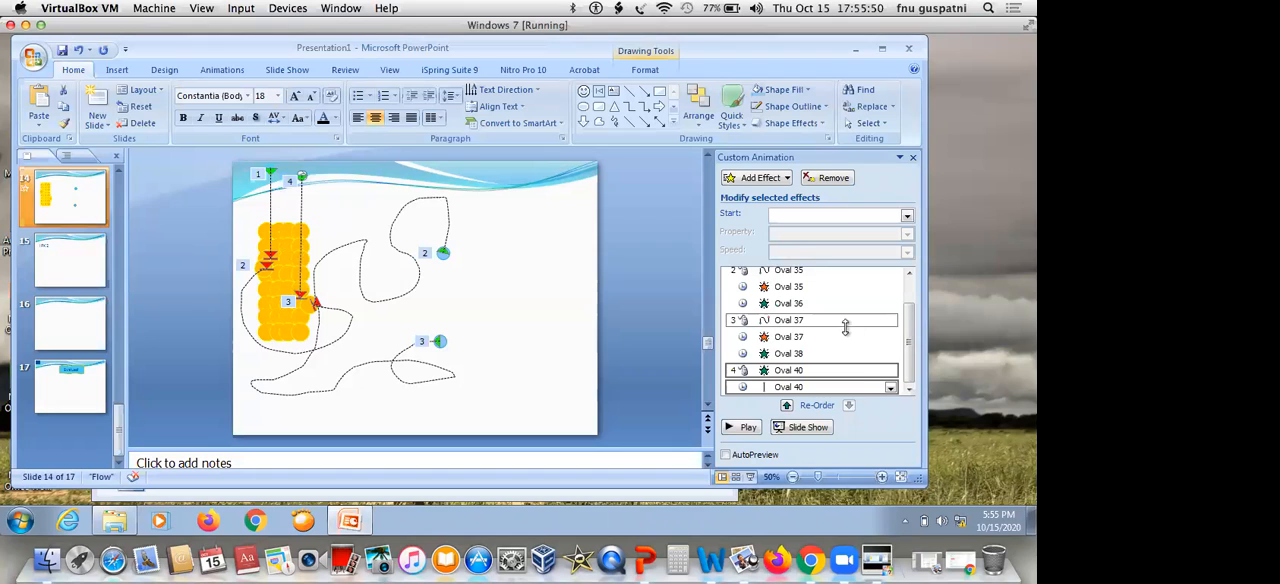
pyautogui.click(860, 370)
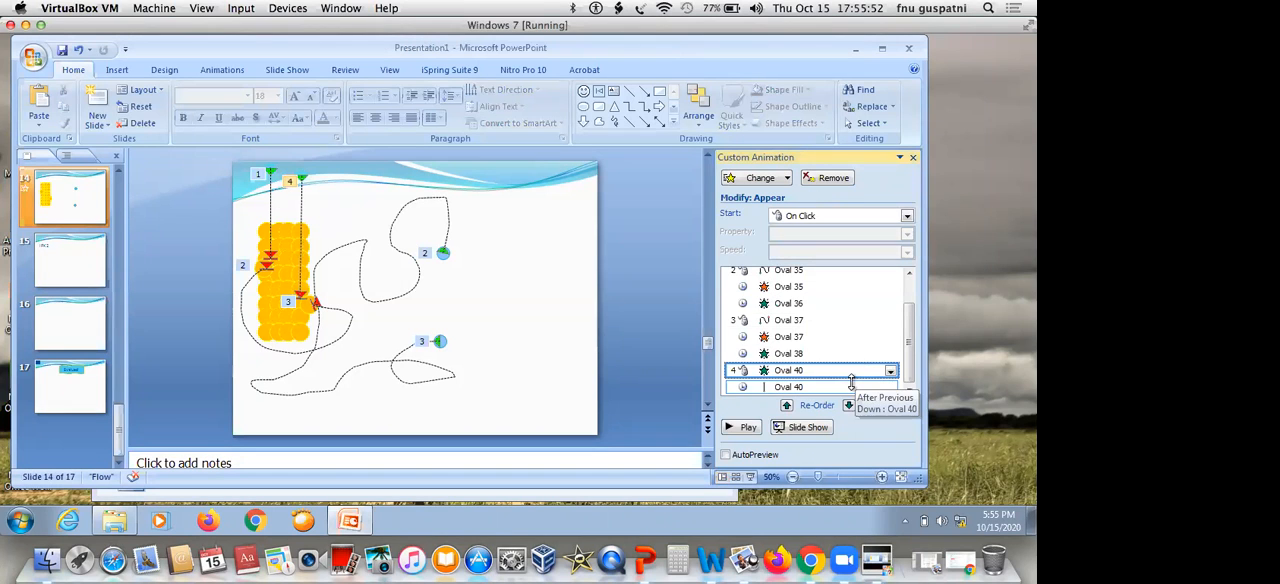
pyautogui.click(787, 405)
pyautogui.click(787, 405)
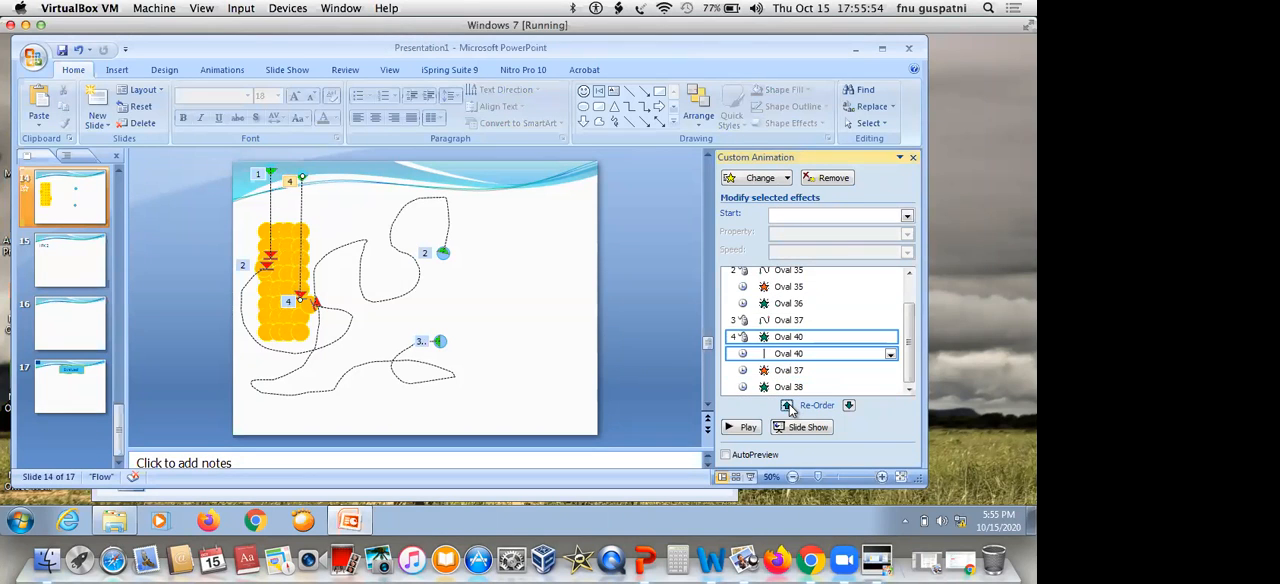
pyautogui.click(787, 405)
pyautogui.click(787, 405)
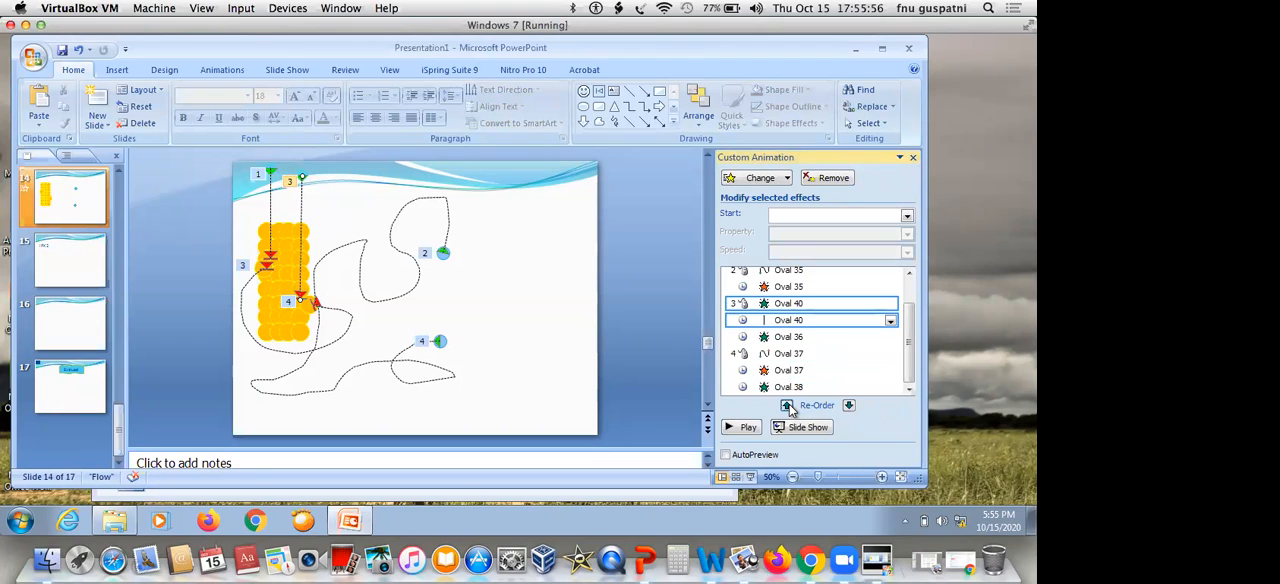
pyautogui.click(848, 405)
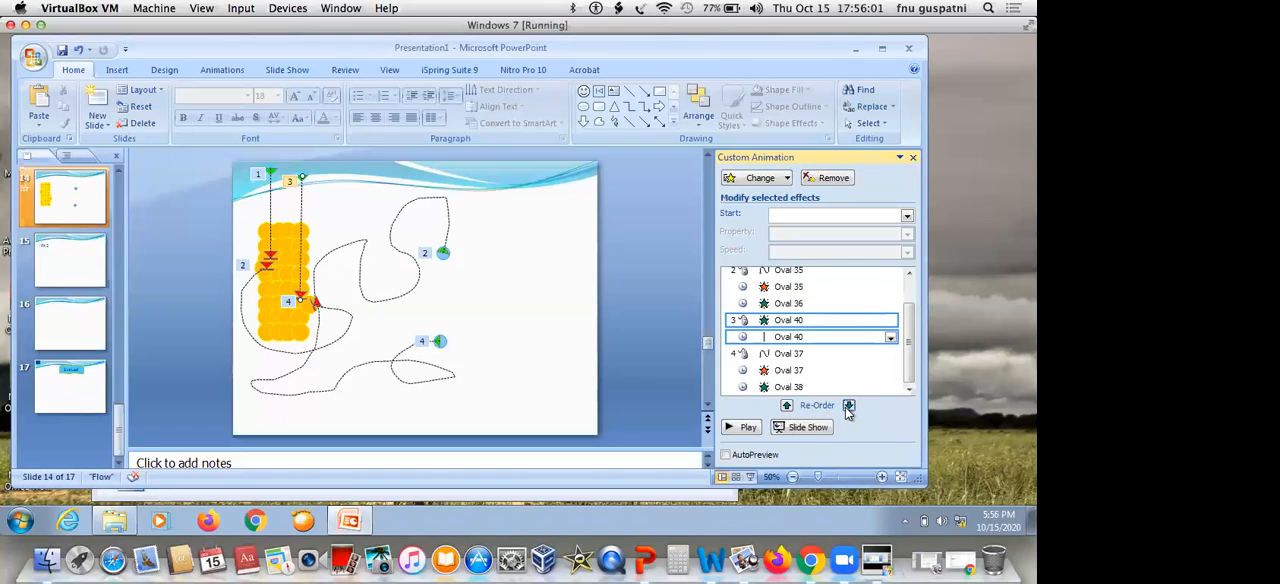
# Try the Until Next Click repeat on Oval 40's Down path and return it to Until End of Slide
pyautogui.click(872, 321)
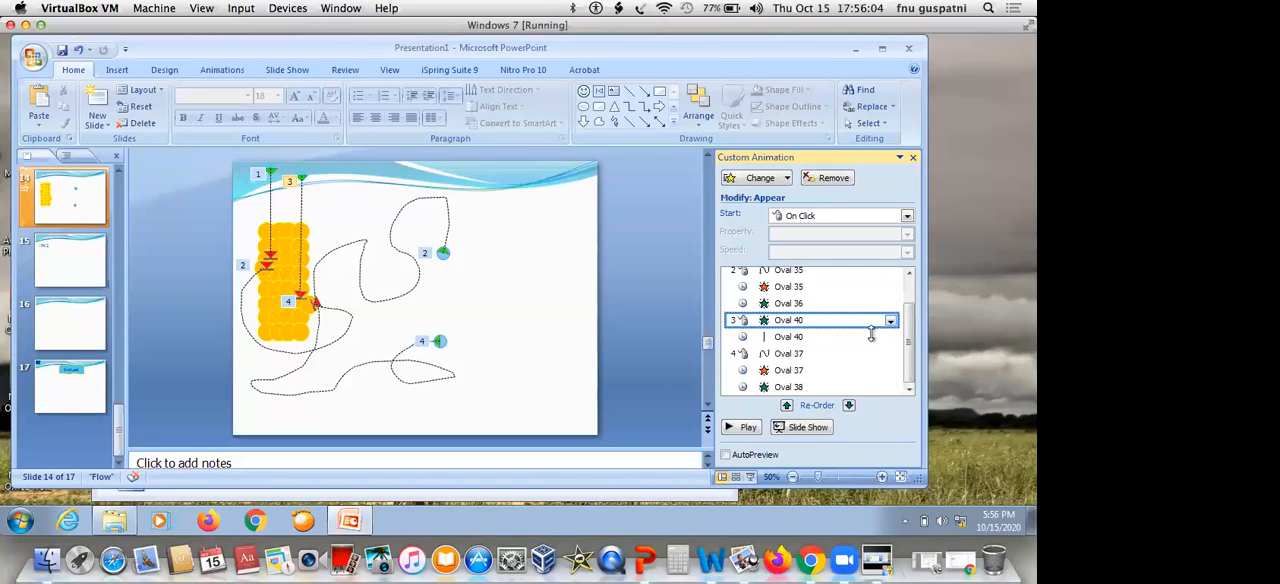
pyautogui.click(870, 335)
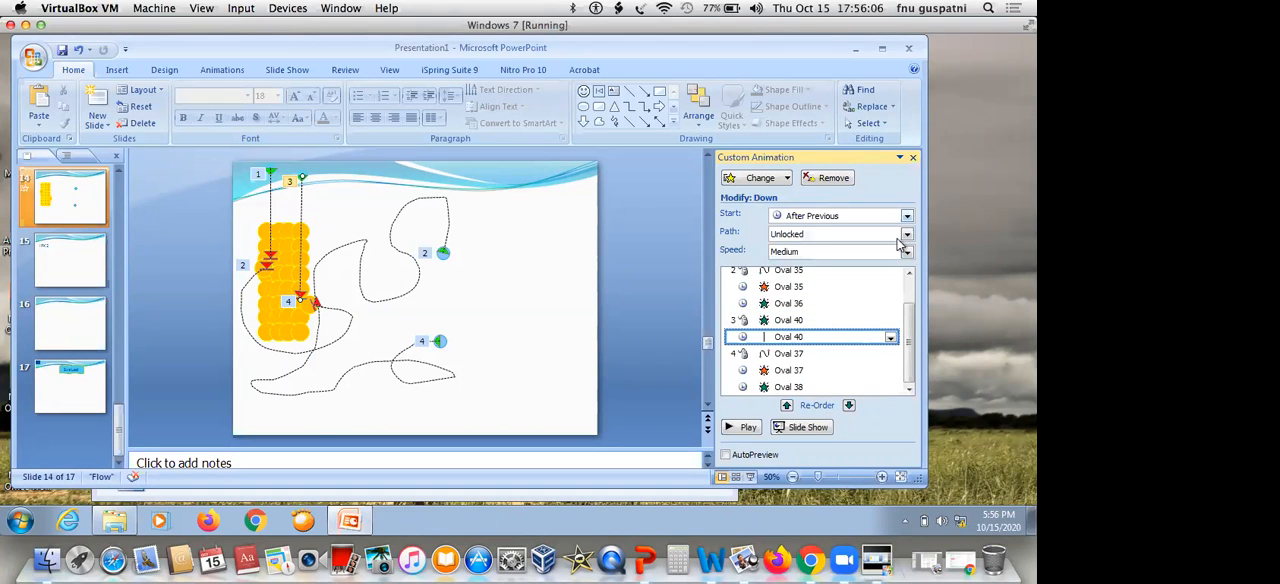
pyautogui.click(860, 321)
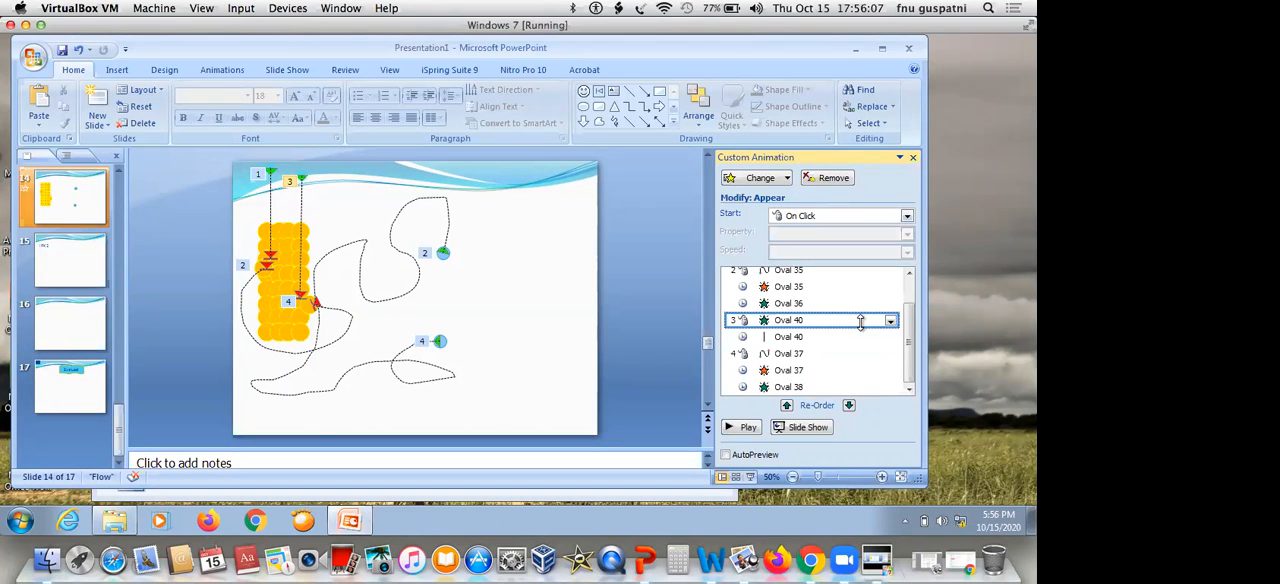
pyautogui.click(850, 336)
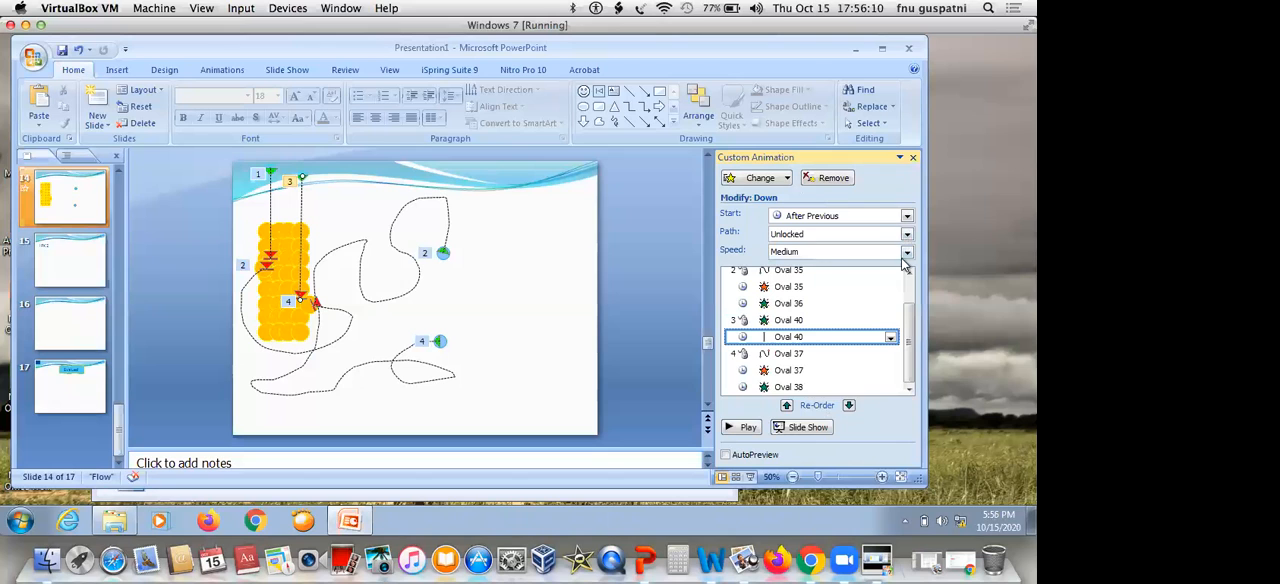
pyautogui.click(891, 341)
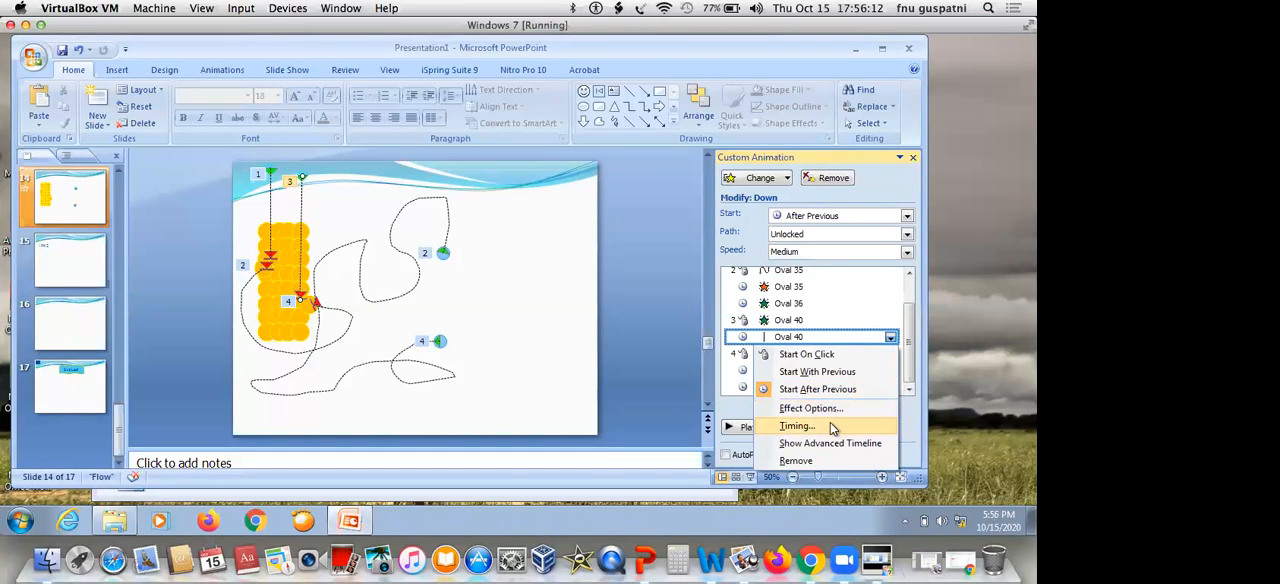
pyautogui.click(832, 424)
pyautogui.click(436, 251)
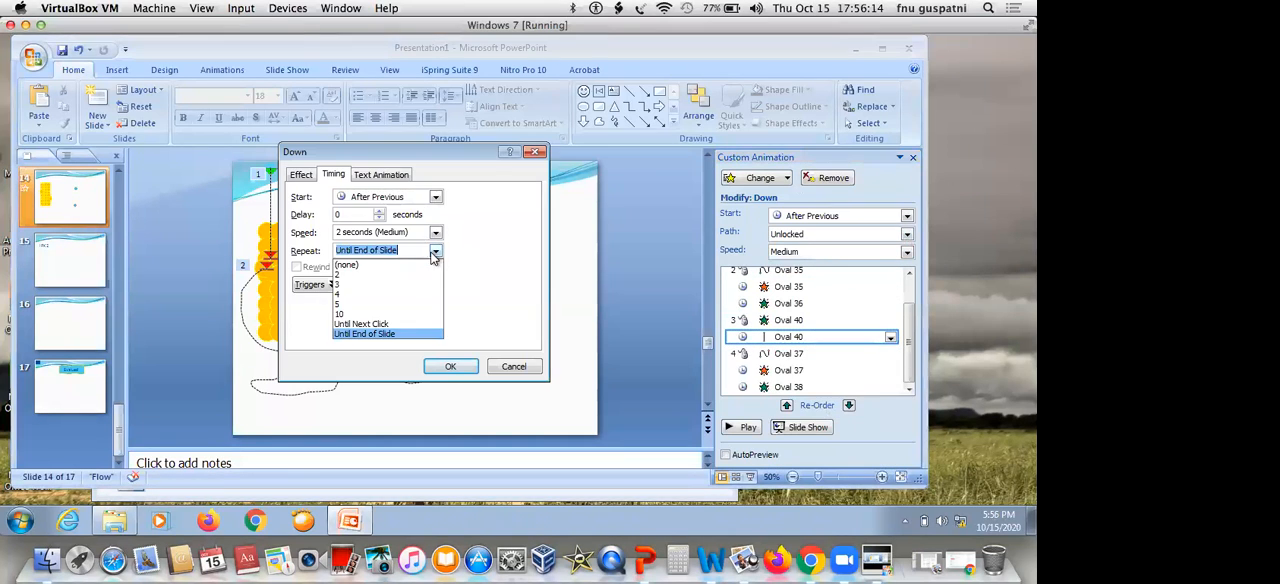
pyautogui.click(381, 325)
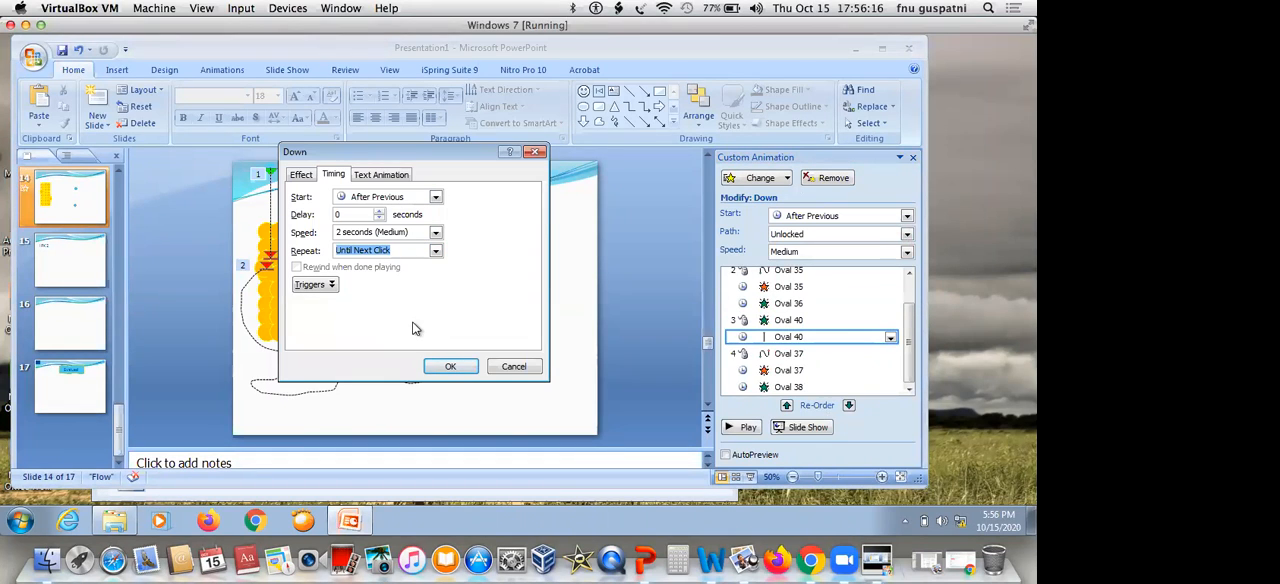
pyautogui.click(436, 251)
pyautogui.click(386, 336)
pyautogui.click(450, 366)
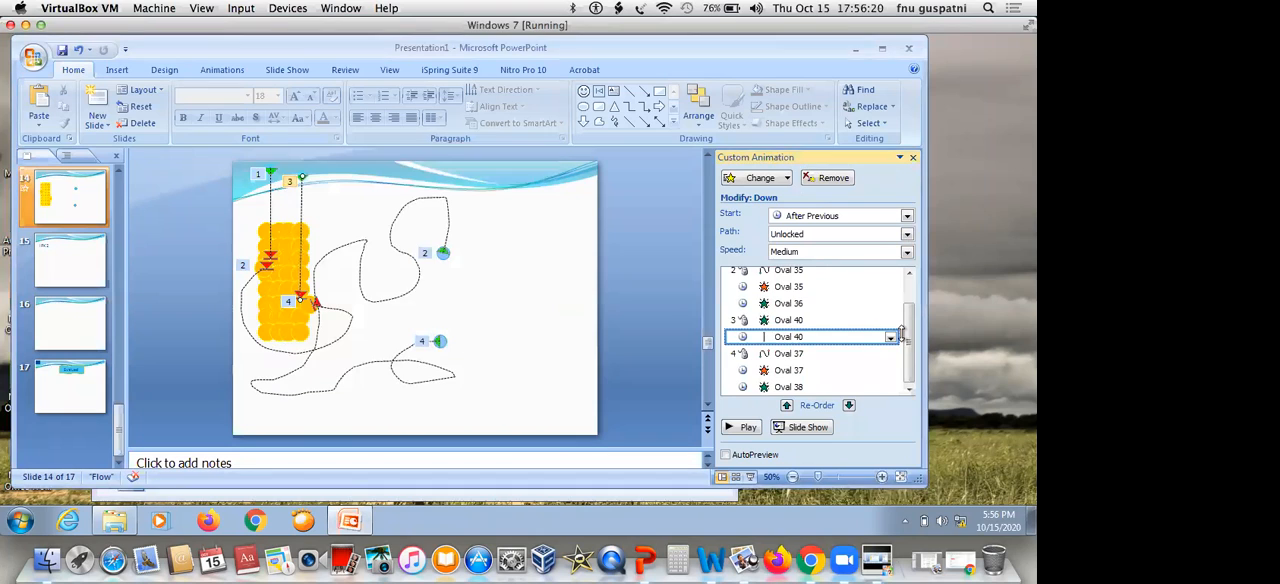
# Set Oval 39's Down motion path to repeat Until Next Click
pyautogui.scroll(1, 870, 330)
pyautogui.click(809, 296)
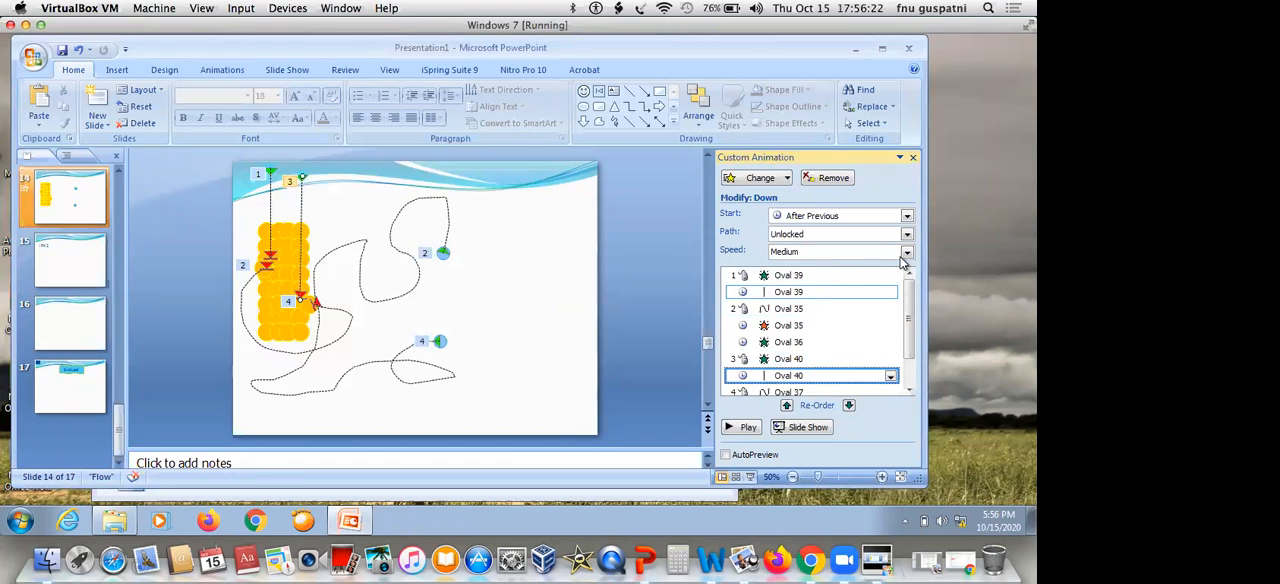
pyautogui.click(889, 294)
pyautogui.click(796, 375)
pyautogui.click(436, 251)
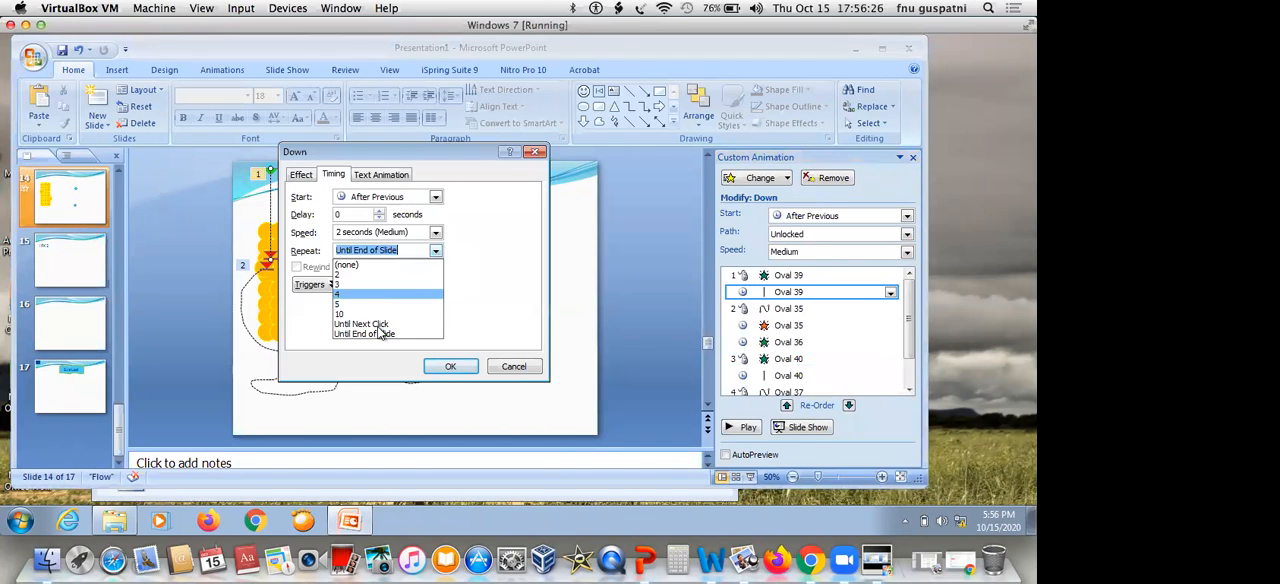
pyautogui.click(382, 326)
pyautogui.click(448, 368)
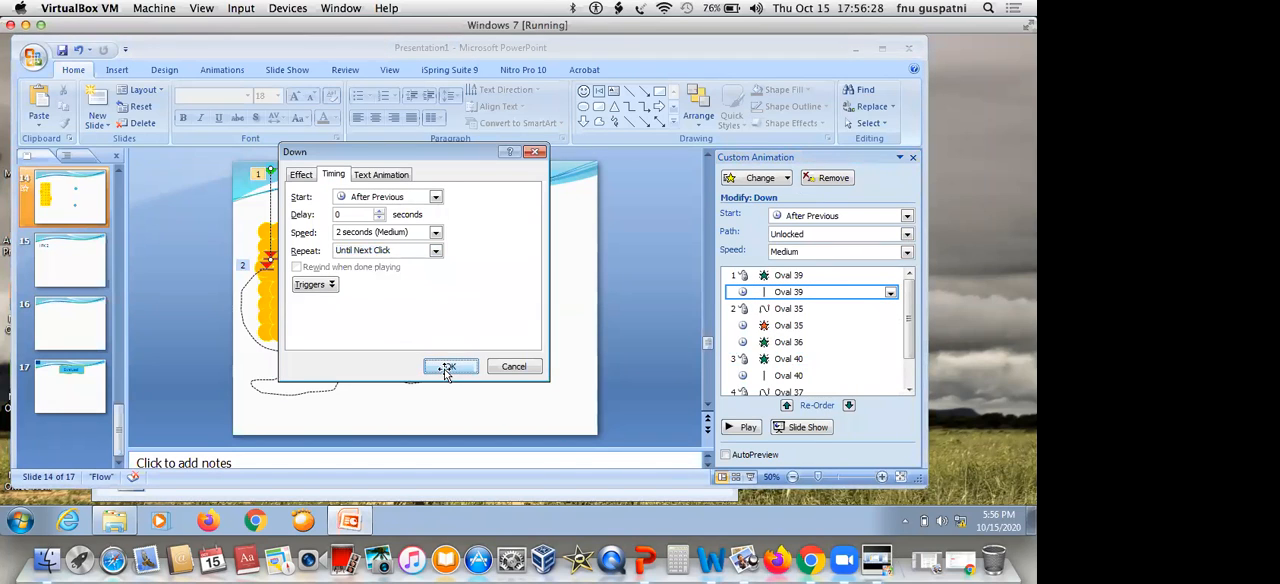
# Play slide 14 as a slide show to check both glowing dots and the blue circles, and exit it
pyautogui.click(802, 427)
pyautogui.click(457, 101)
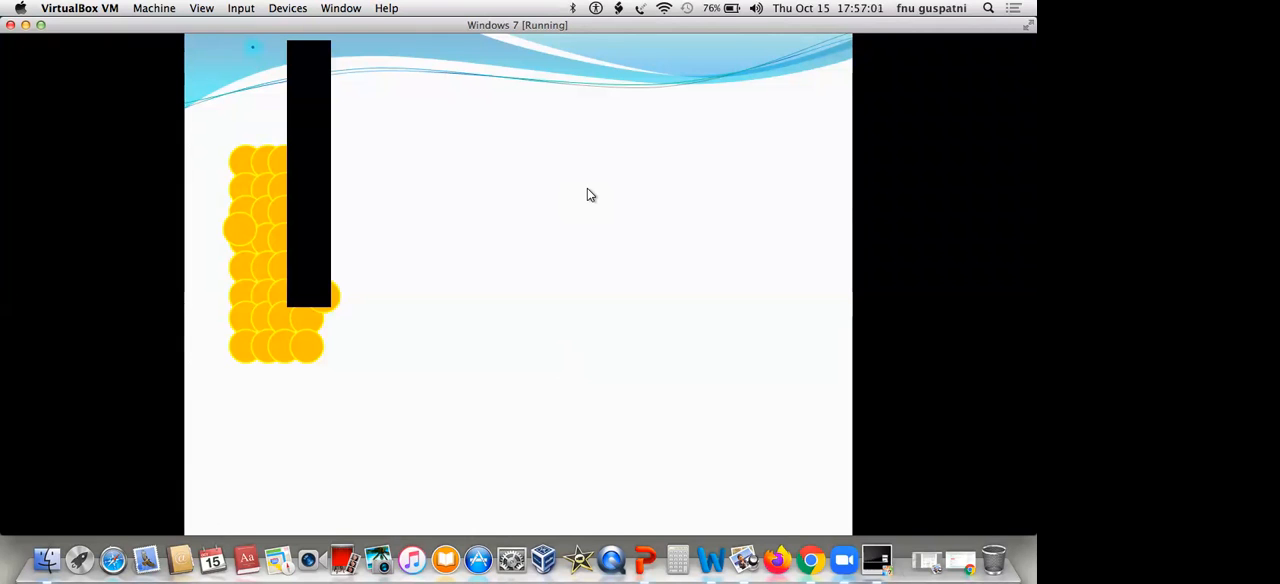
pyautogui.press('Escape')
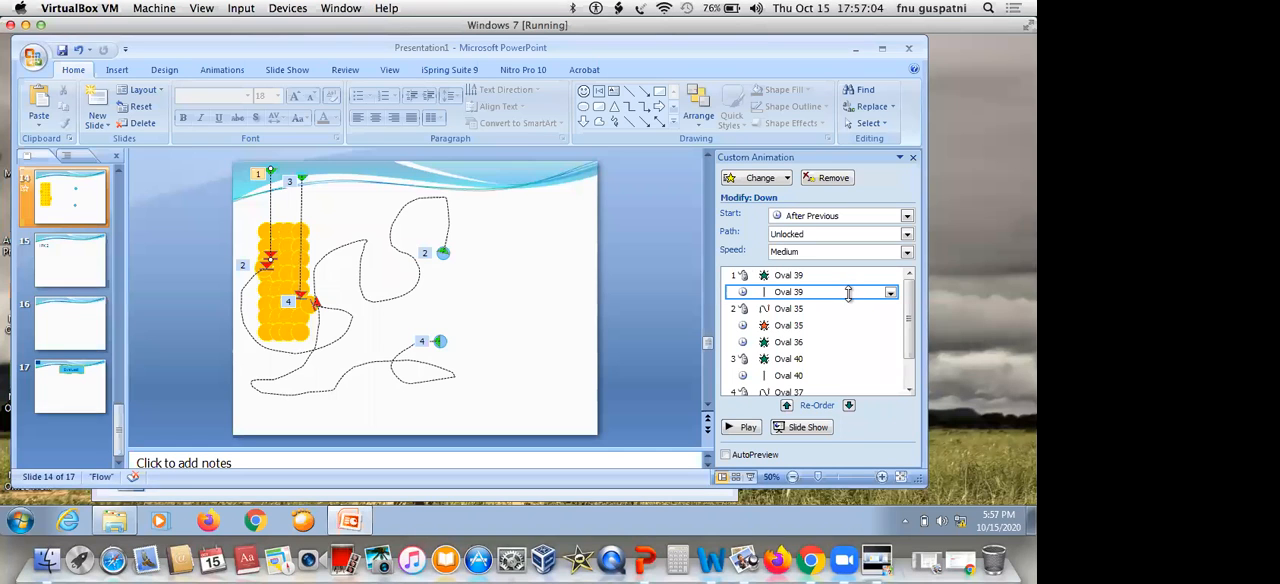
# Set the repeat of Oval 39's Down motion path back to Until End of Slide
pyautogui.click(890, 292)
pyautogui.click(825, 380)
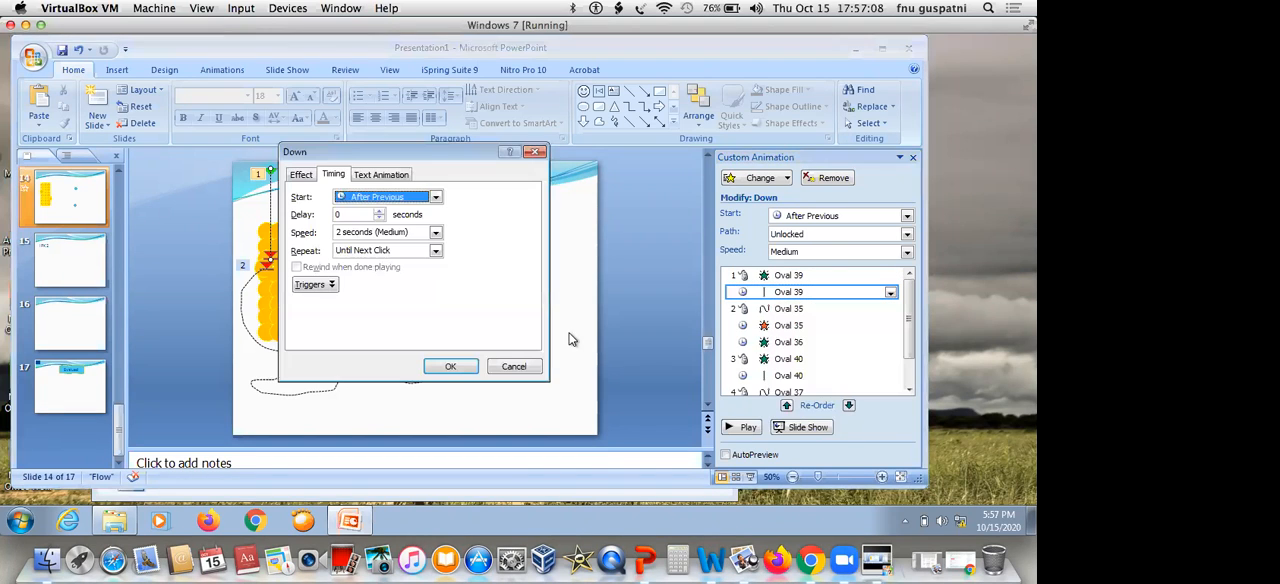
pyautogui.click(436, 251)
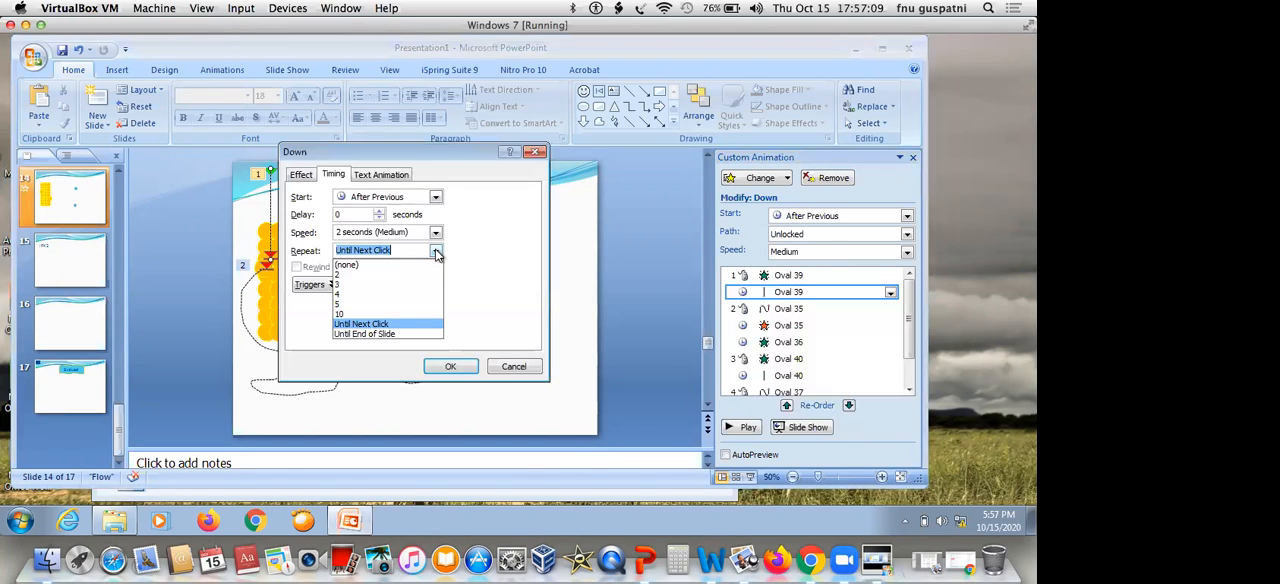
pyautogui.click(463, 374)
pyautogui.click(463, 374)
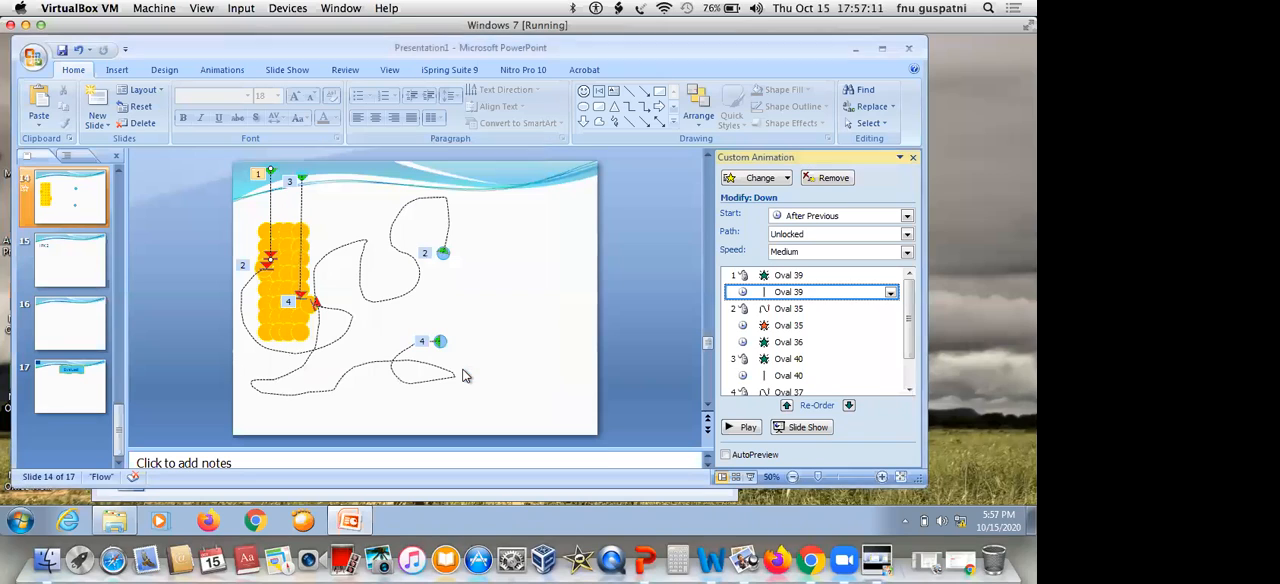
# Set Oval 35's custom motion path to start With Previous
pyautogui.click(826, 309)
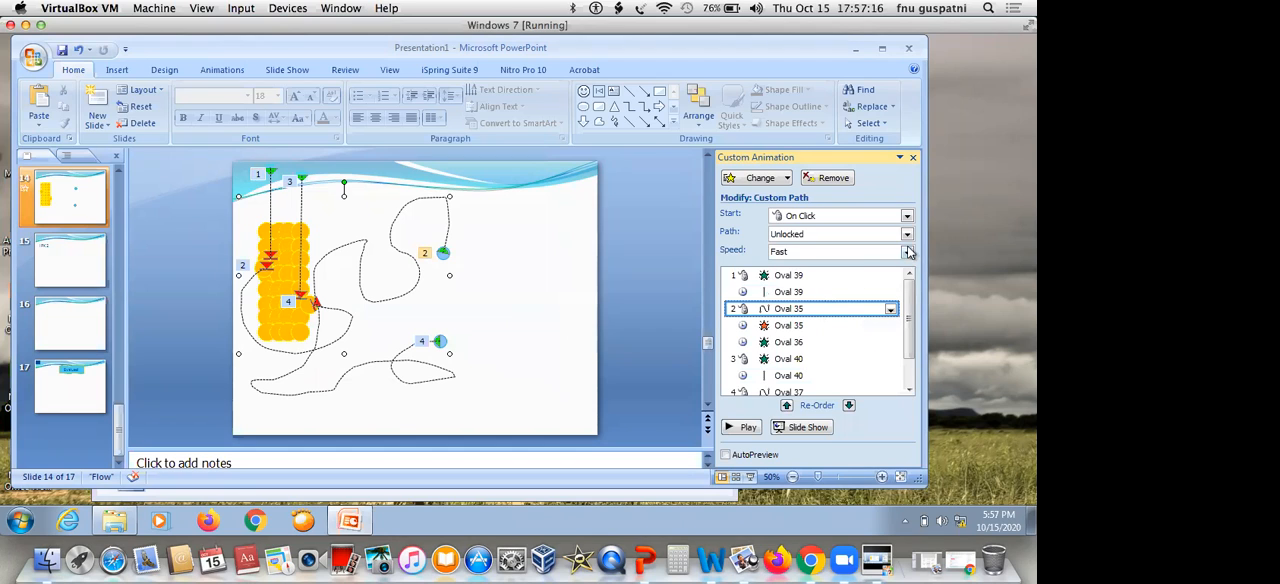
pyautogui.click(907, 216)
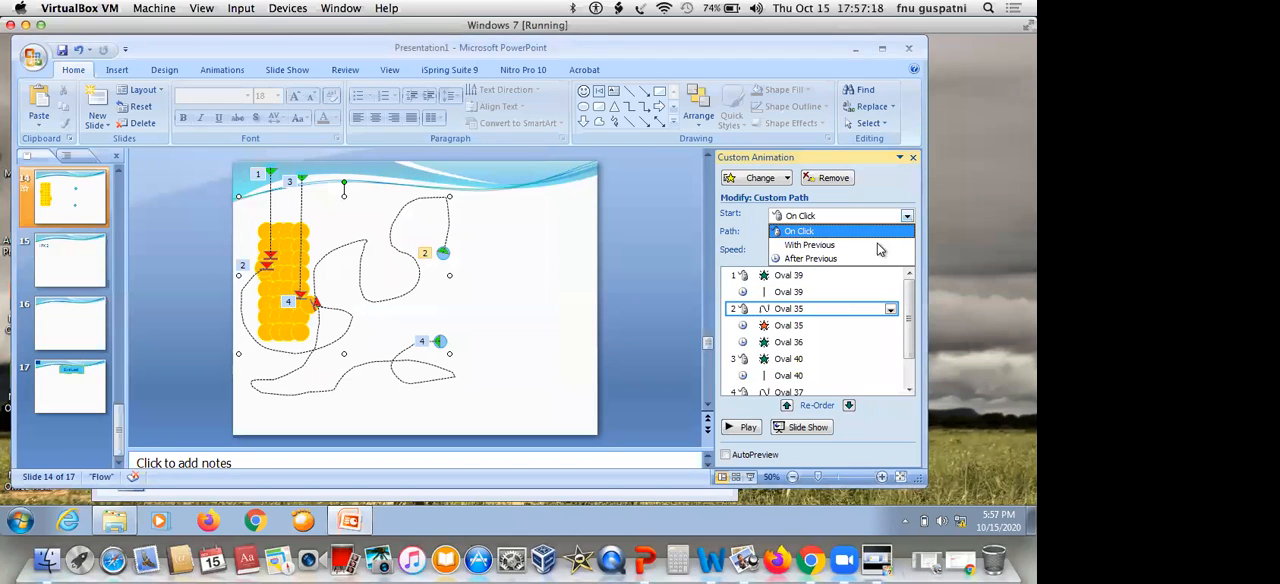
pyautogui.click(879, 248)
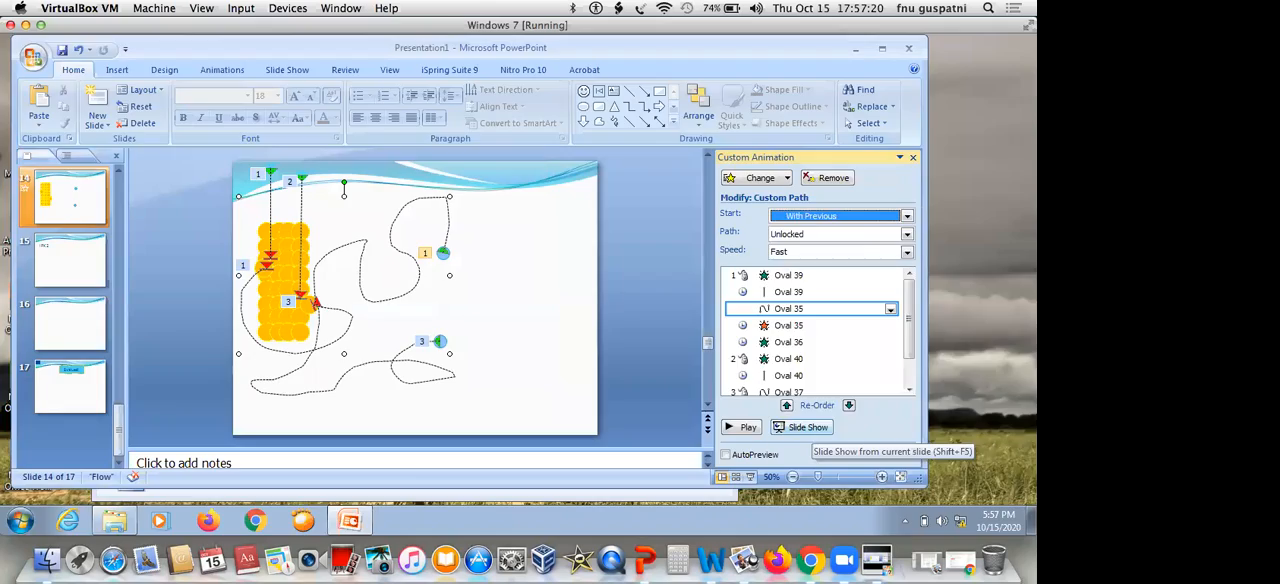
# Play slide 14 as a slide show to check Oval 35's path timing alongside the glowing dots, and exit it
pyautogui.click(810, 432)
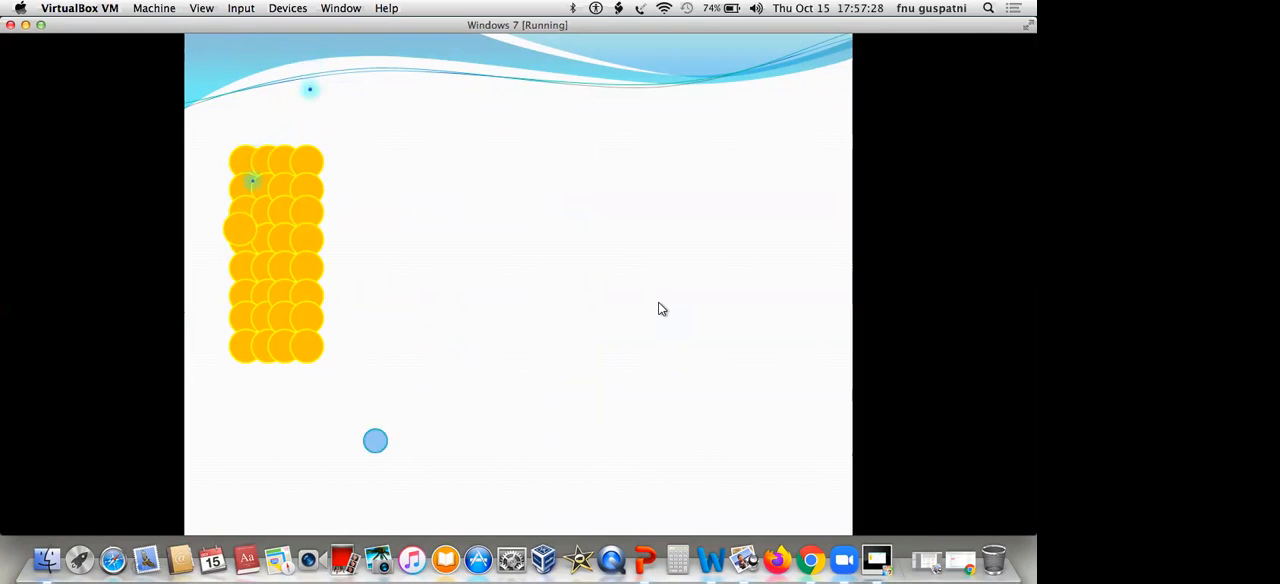
pyautogui.press('Escape')
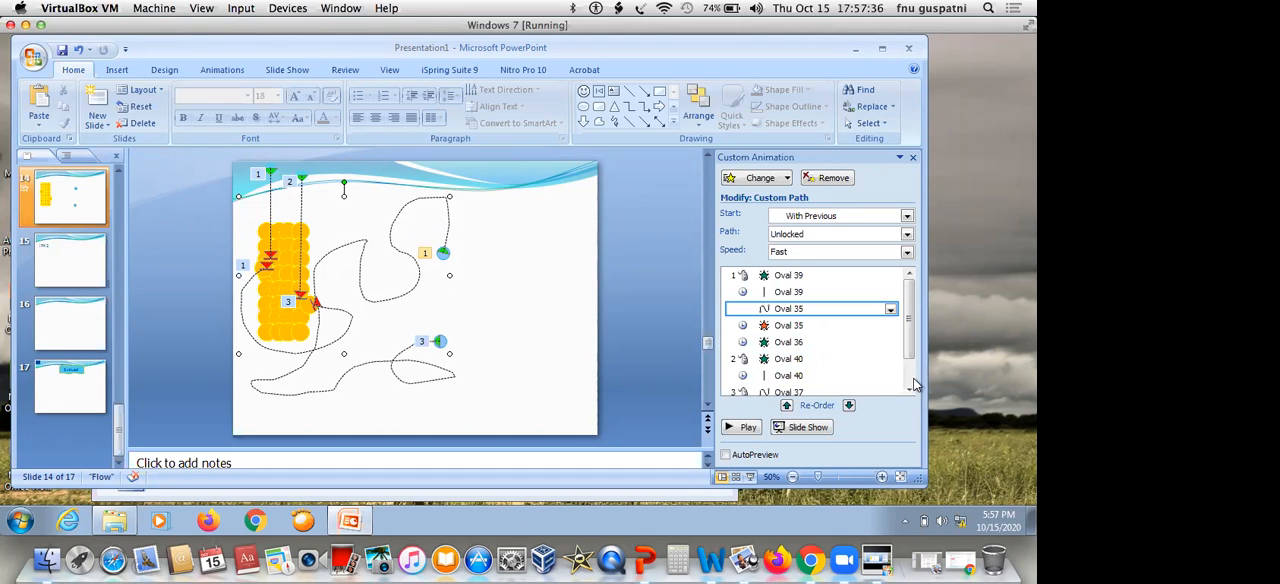
# Set Oval 37's custom motion path to start With Previous, and play slide 14 as a slide show to check it
pyautogui.scroll(-1, 786, 335)
pyautogui.click(786, 353)
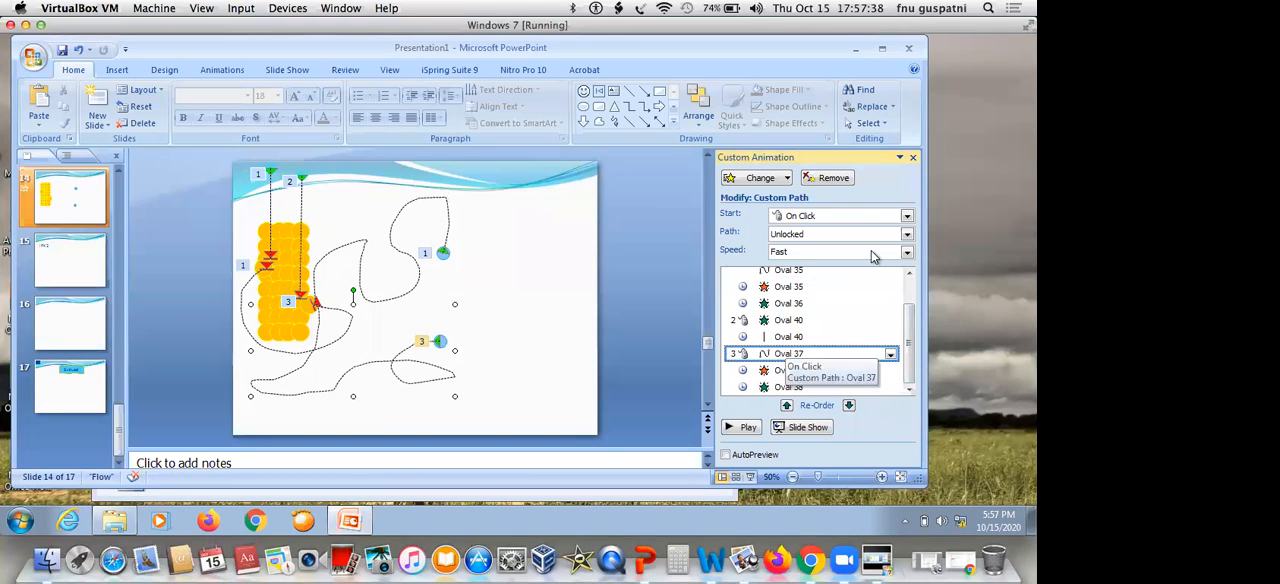
pyautogui.click(907, 218)
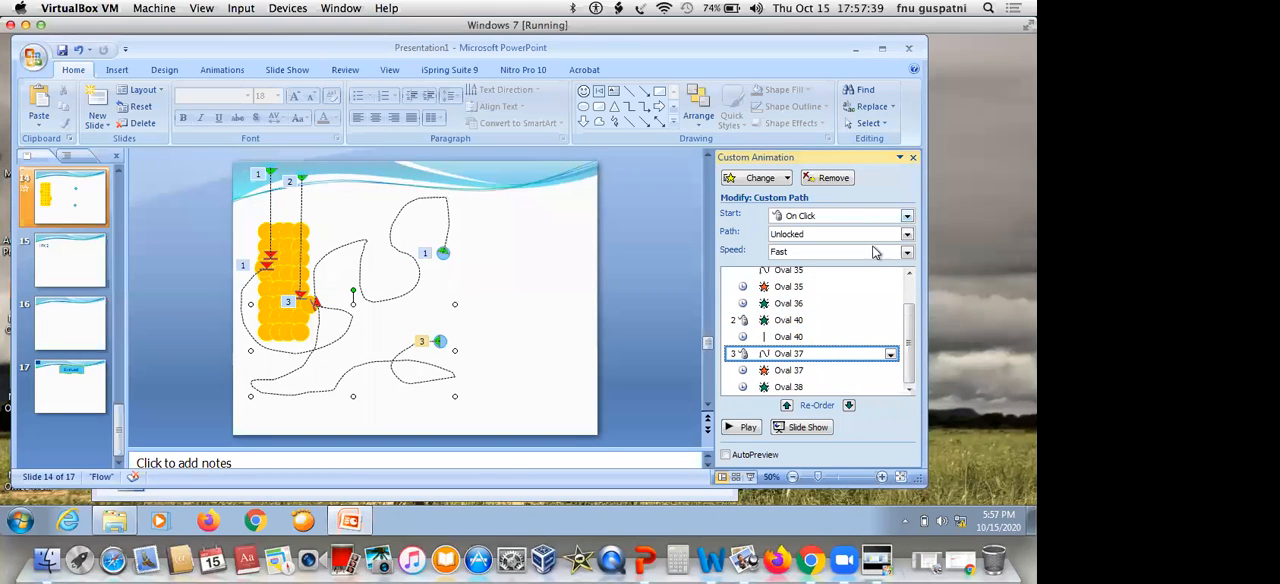
pyautogui.click(874, 250)
pyautogui.click(812, 427)
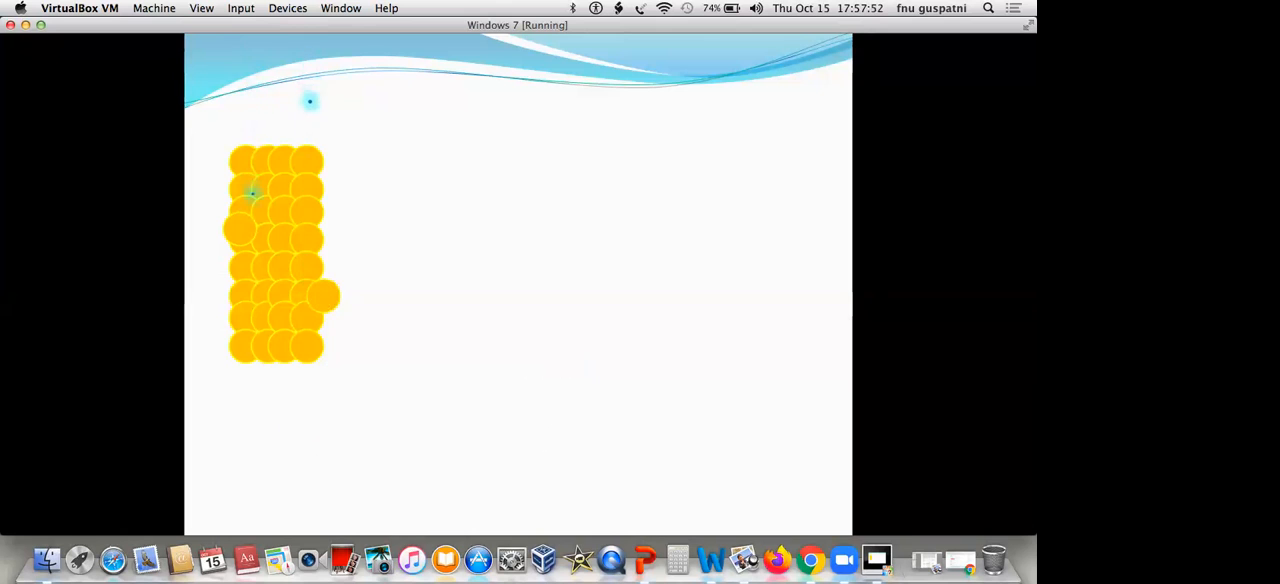
pyautogui.press('Escape')
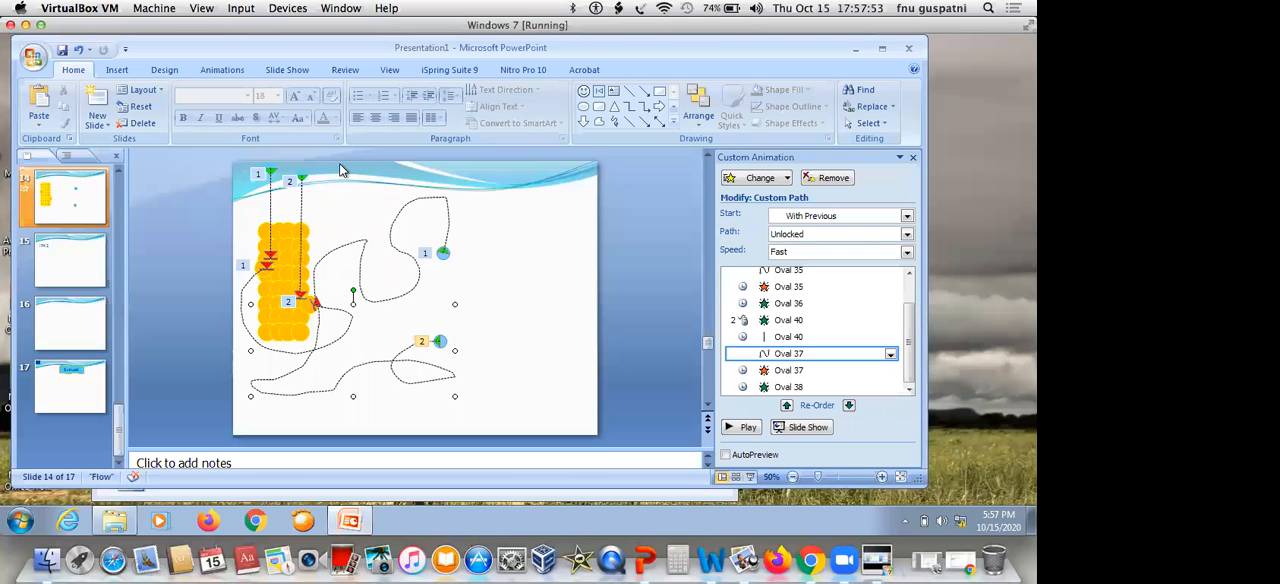
# Move the second glowing dot, Oval 40, slightly to the right above the orange particle block
pyautogui.moveTo(276, 214); pyautogui.dragTo(342, 164)
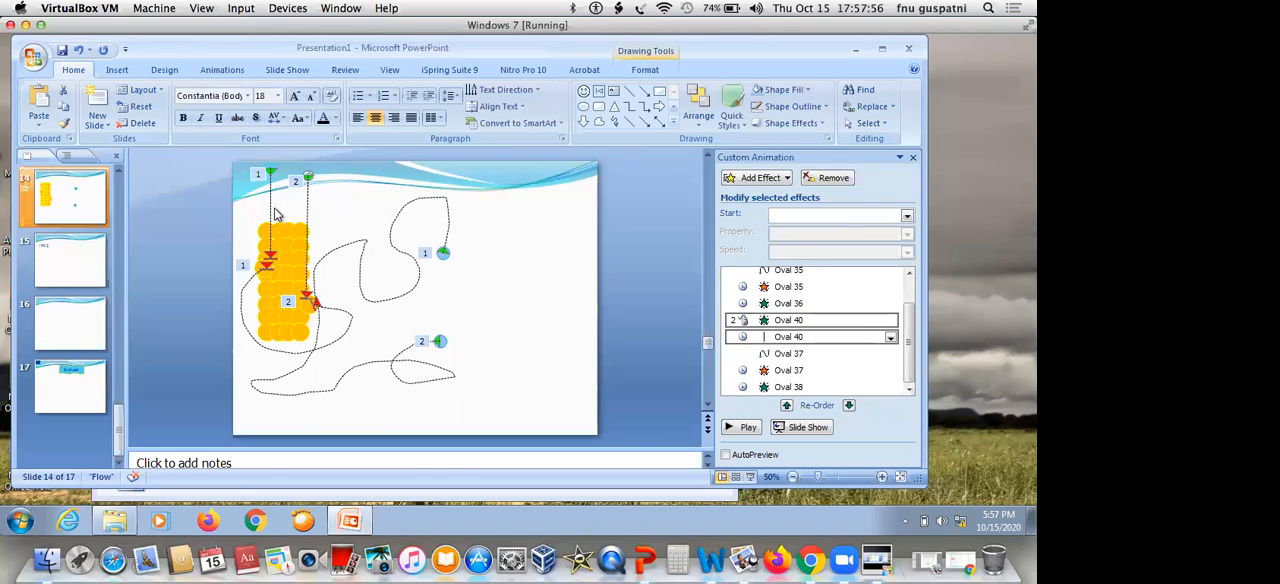
# Review the Repeat options in the timing settings of Oval 40's Down motion path, and close them without changes
pyautogui.click(792, 337)
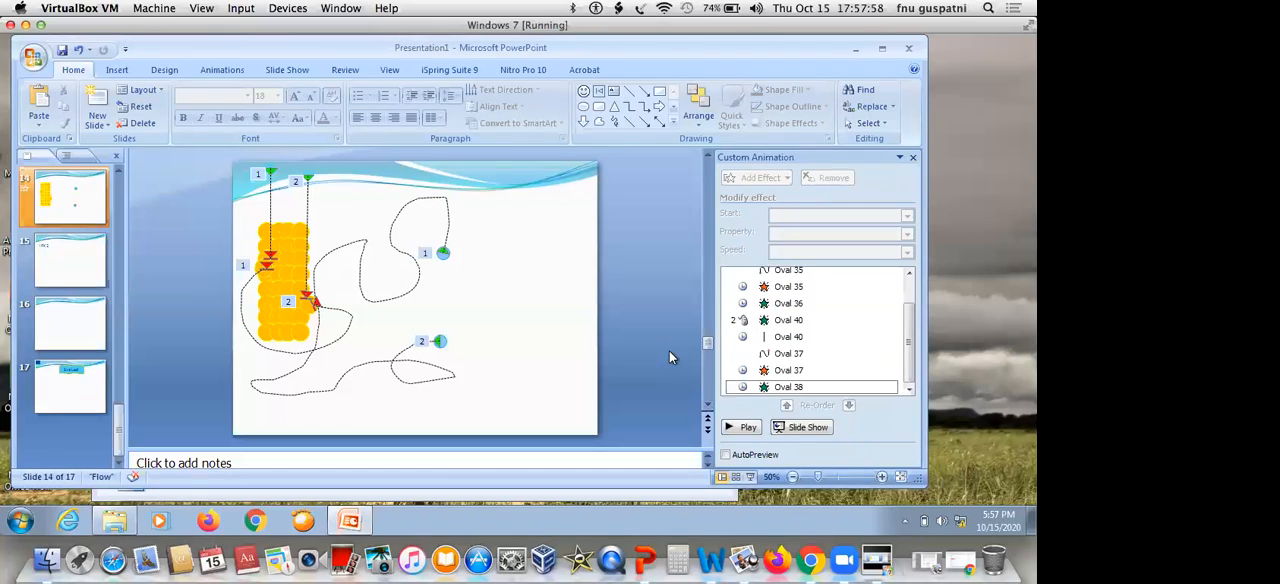
pyautogui.click(827, 336)
pyautogui.click(890, 340)
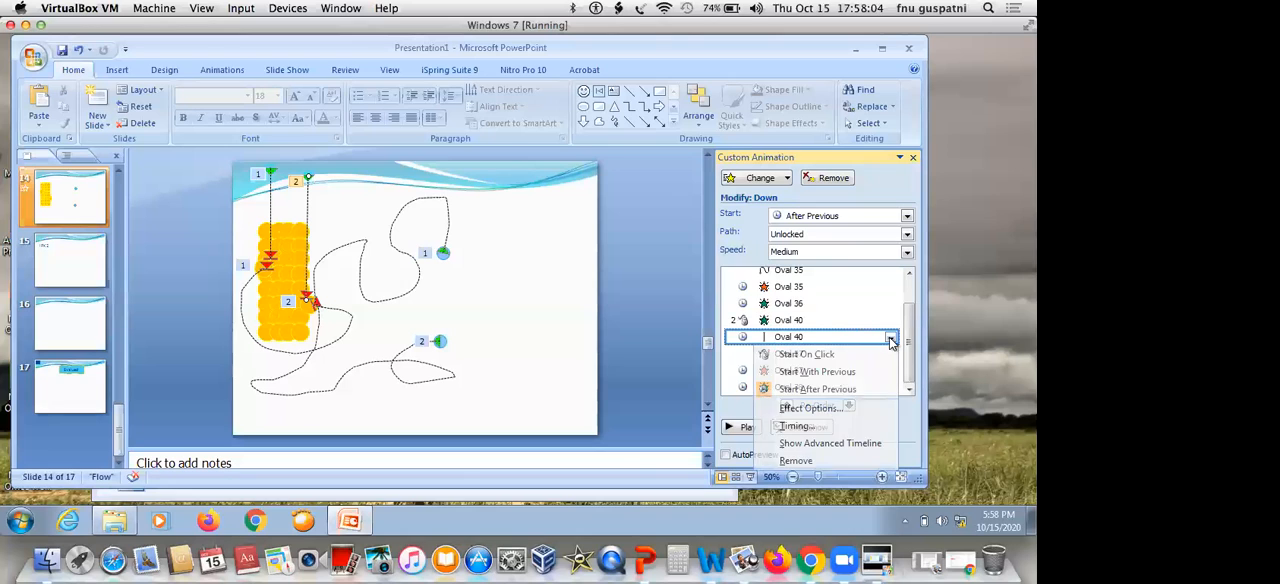
pyautogui.click(818, 426)
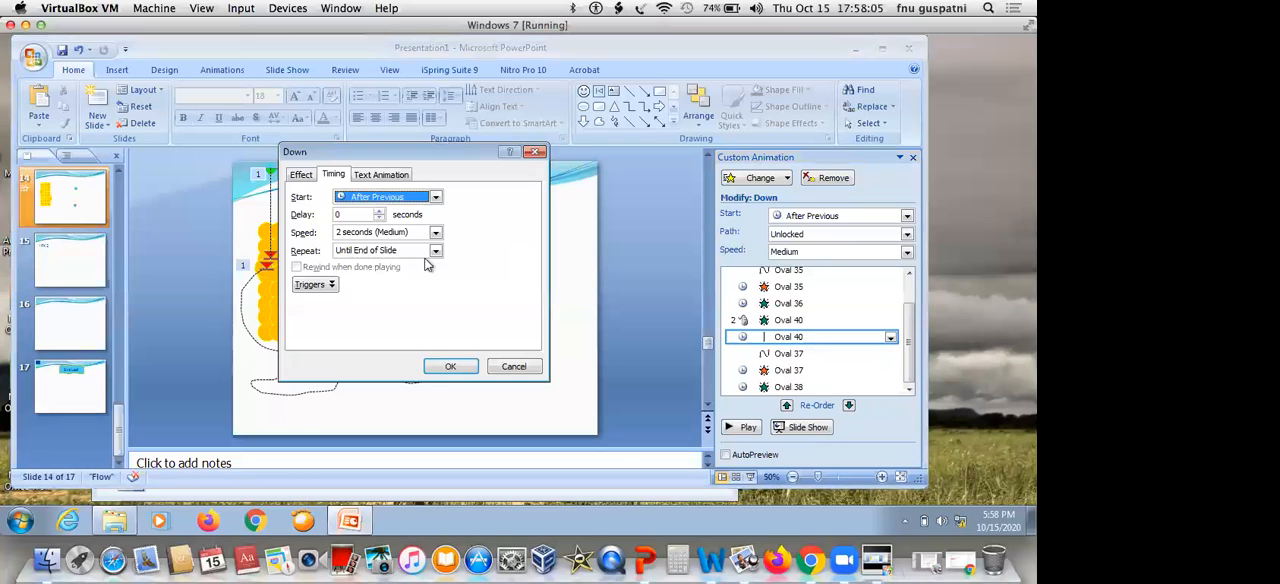
pyautogui.click(400, 251)
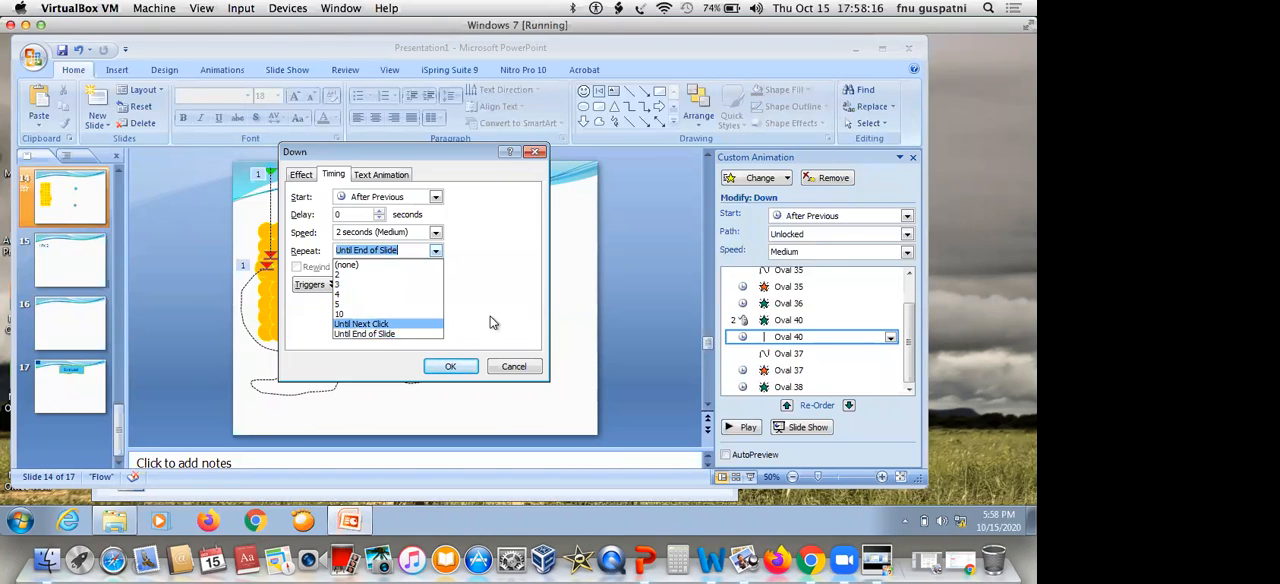
pyautogui.click(514, 366)
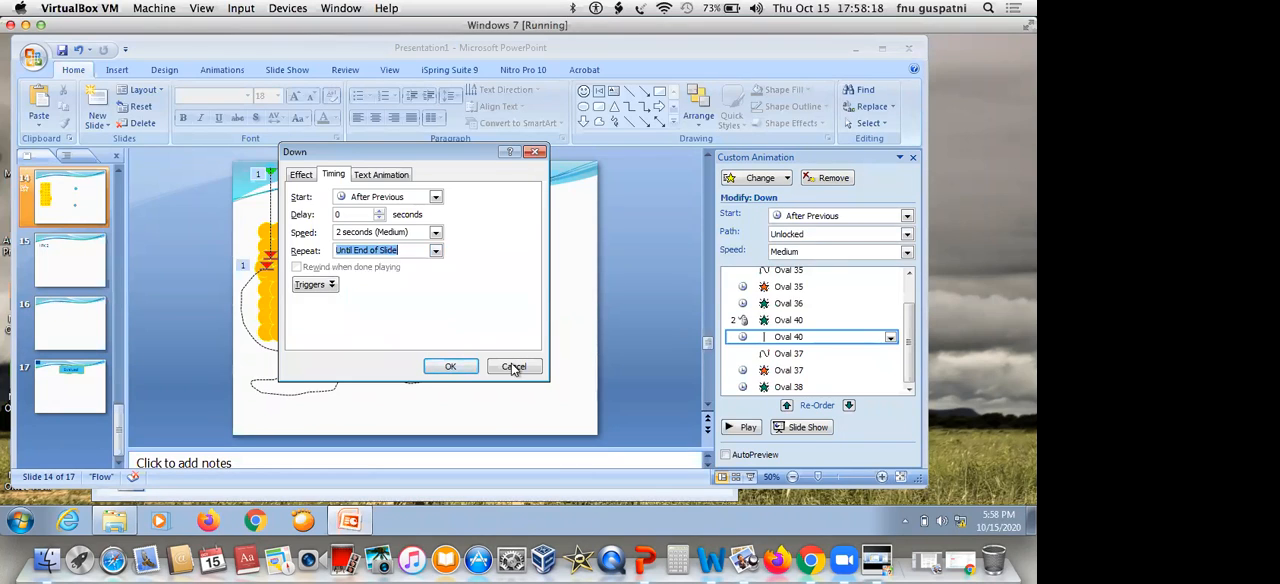
pyautogui.click(512, 366)
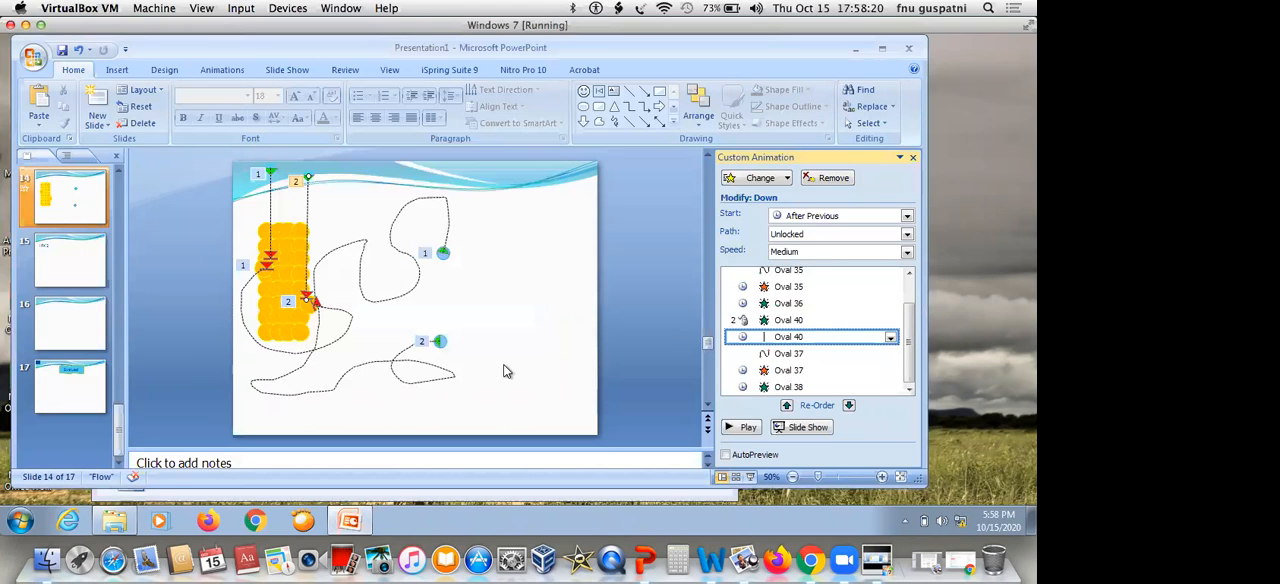
pyautogui.click(570, 320)
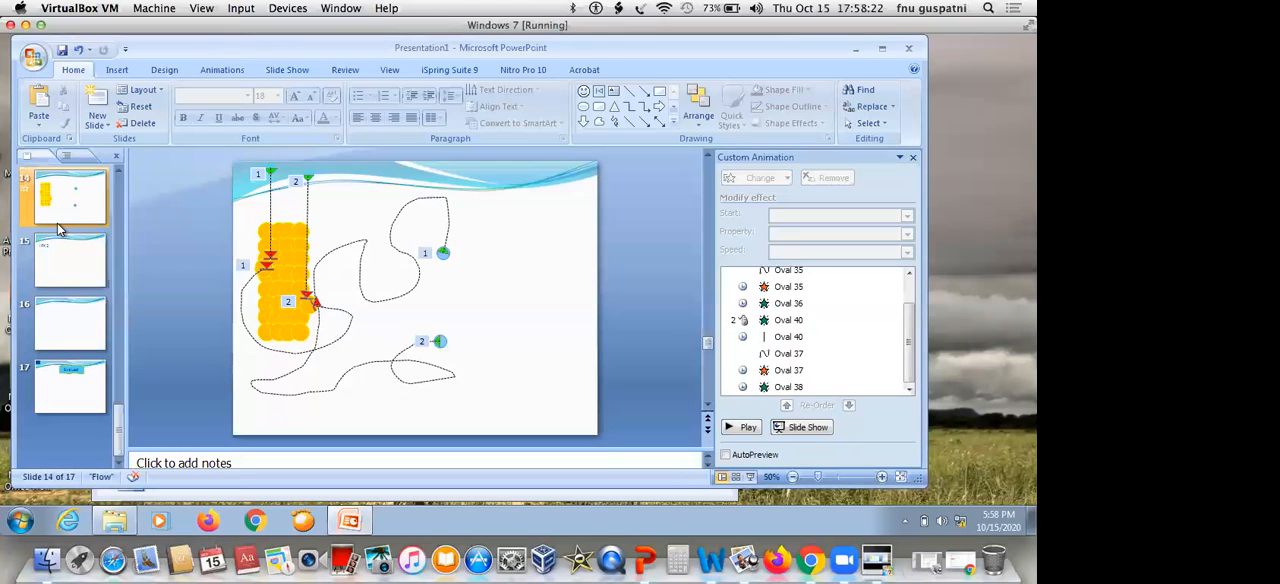
# Browse the full list of emphasis effects available for Oval 39's Appear animation, and close it without choosing one
pyautogui.click(118, 170)
pyautogui.click(118, 170)
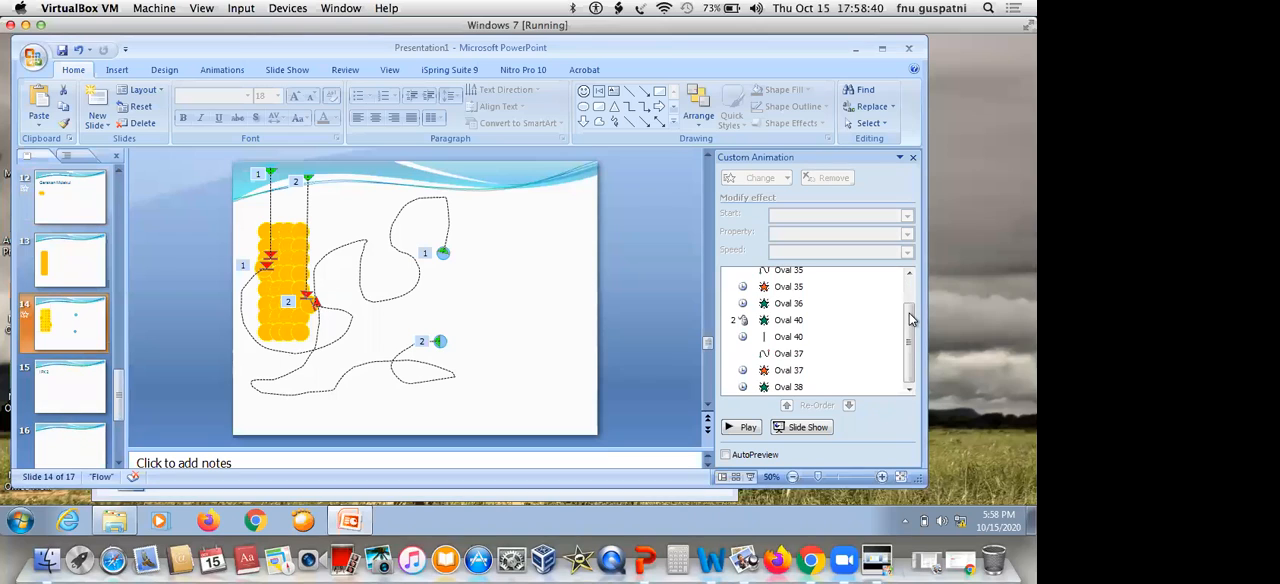
pyautogui.moveTo(910, 318); pyautogui.dragTo(911, 285)
pyautogui.click(851, 276)
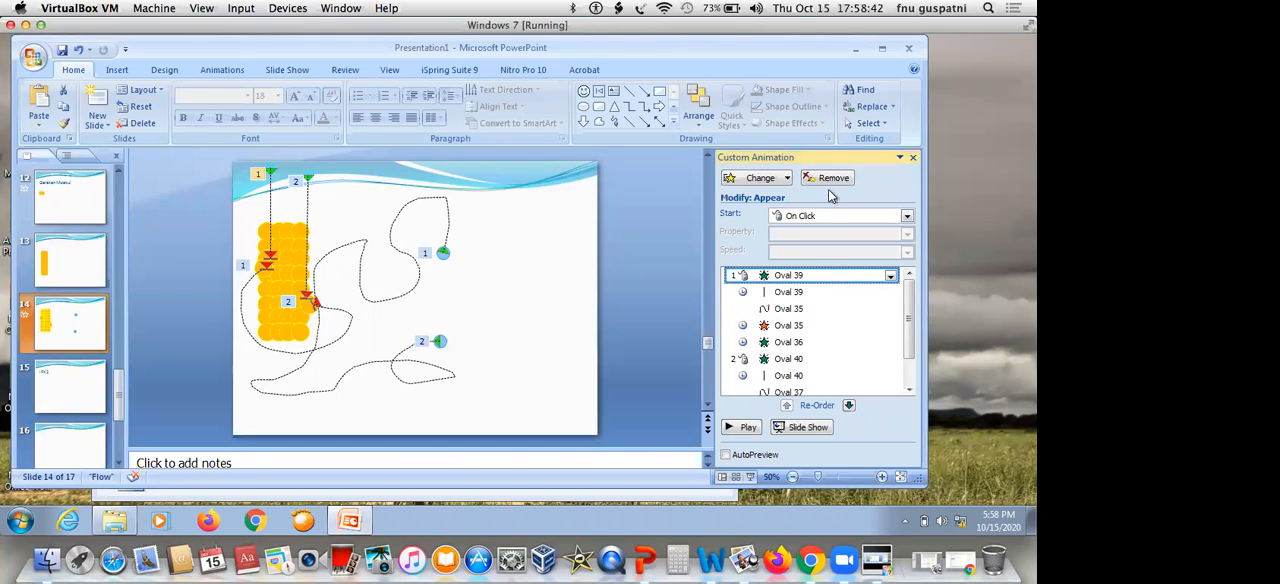
pyautogui.click(789, 180)
pyautogui.moveTo(746, 199)
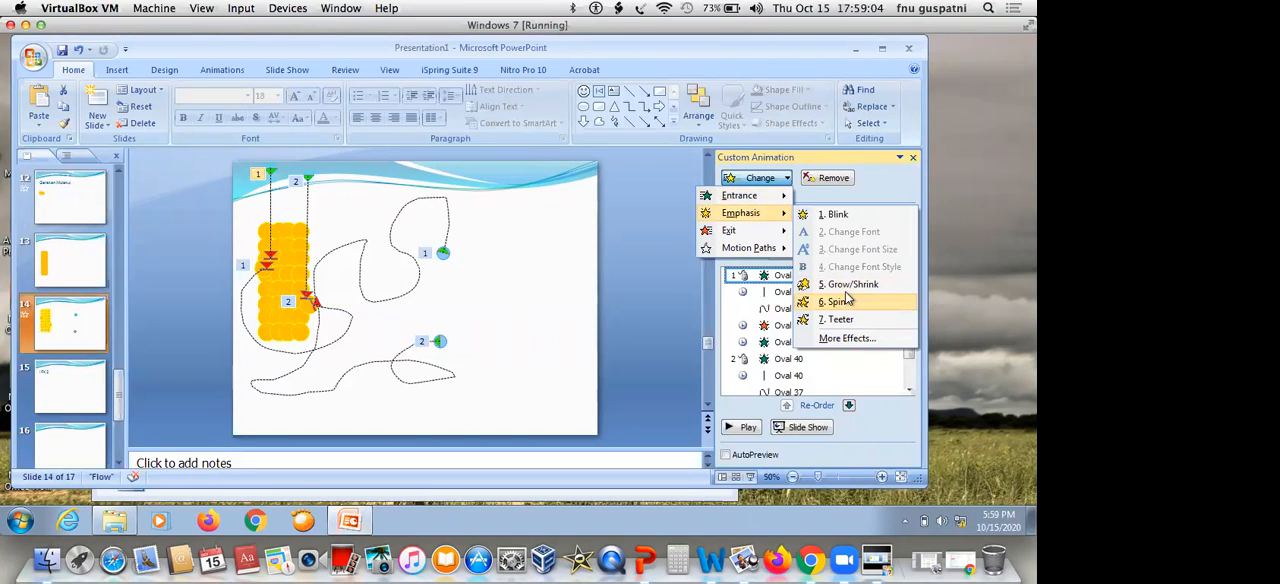
pyautogui.click(848, 339)
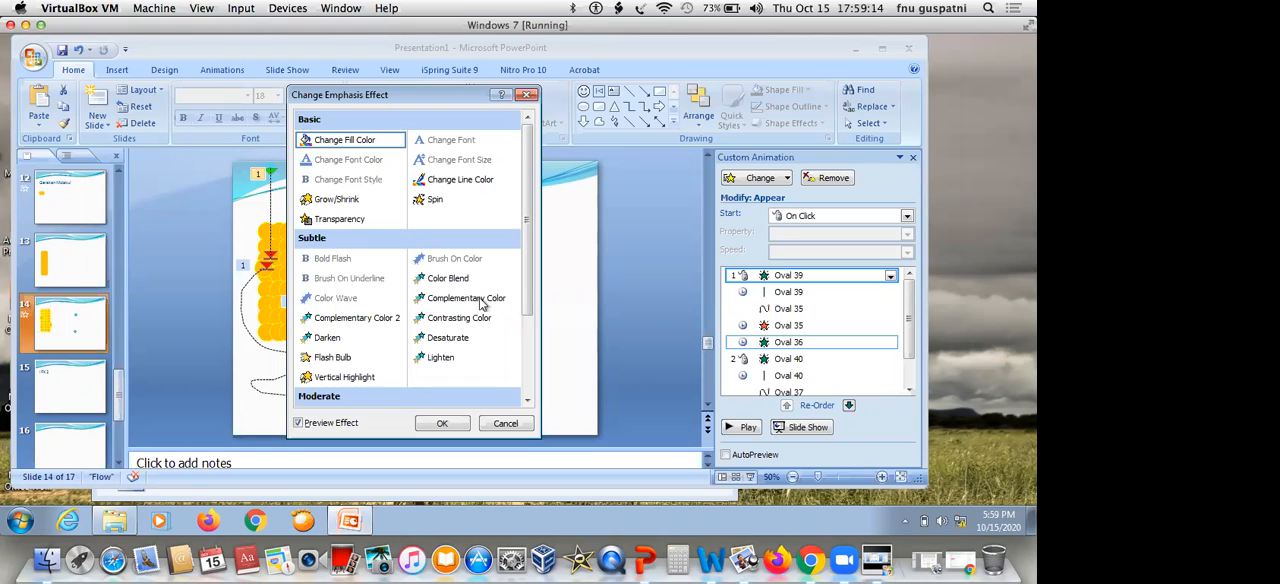
pyautogui.click(523, 366)
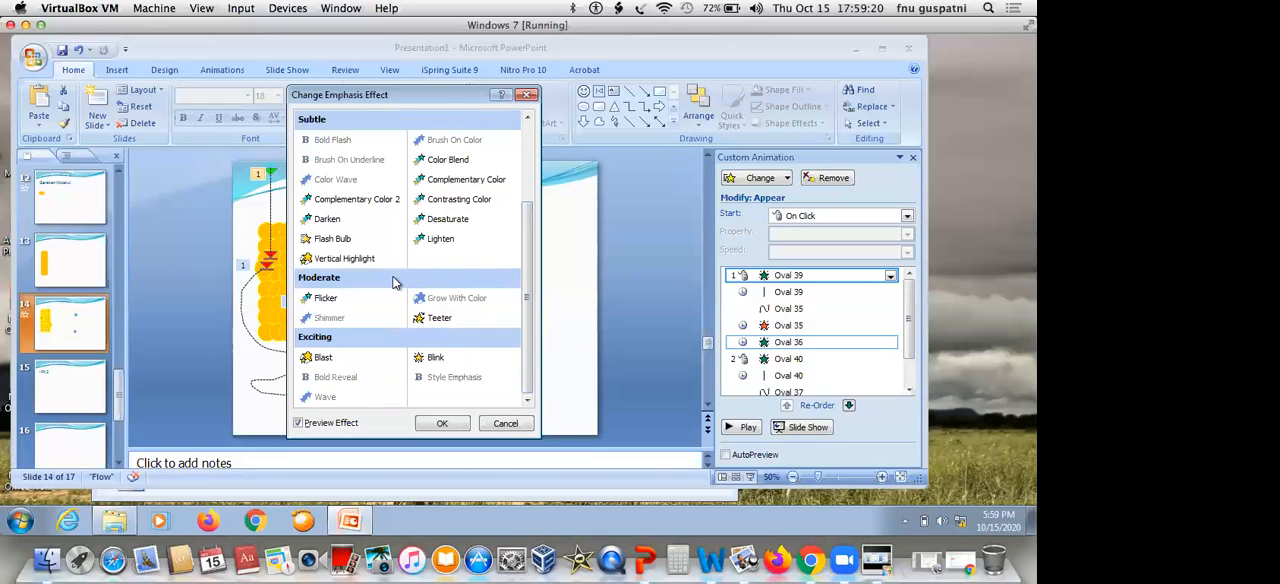
pyautogui.click(503, 423)
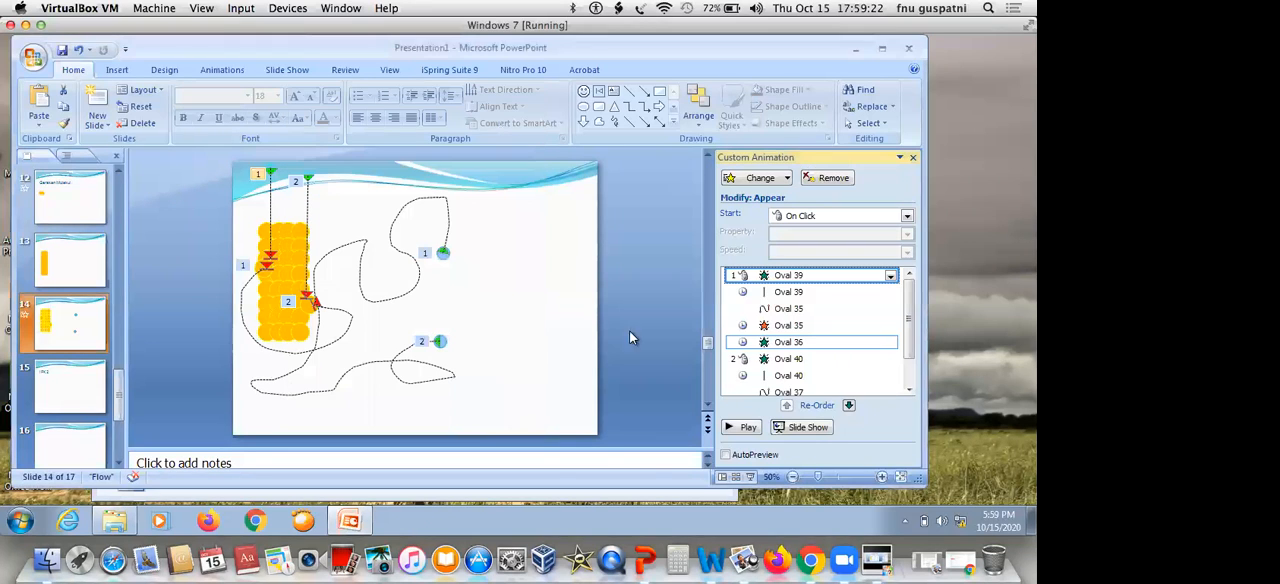
# Review the start timing choices and the sound and after-animation settings of Oval 39's Appear effect without changing them
pyautogui.click(890, 276)
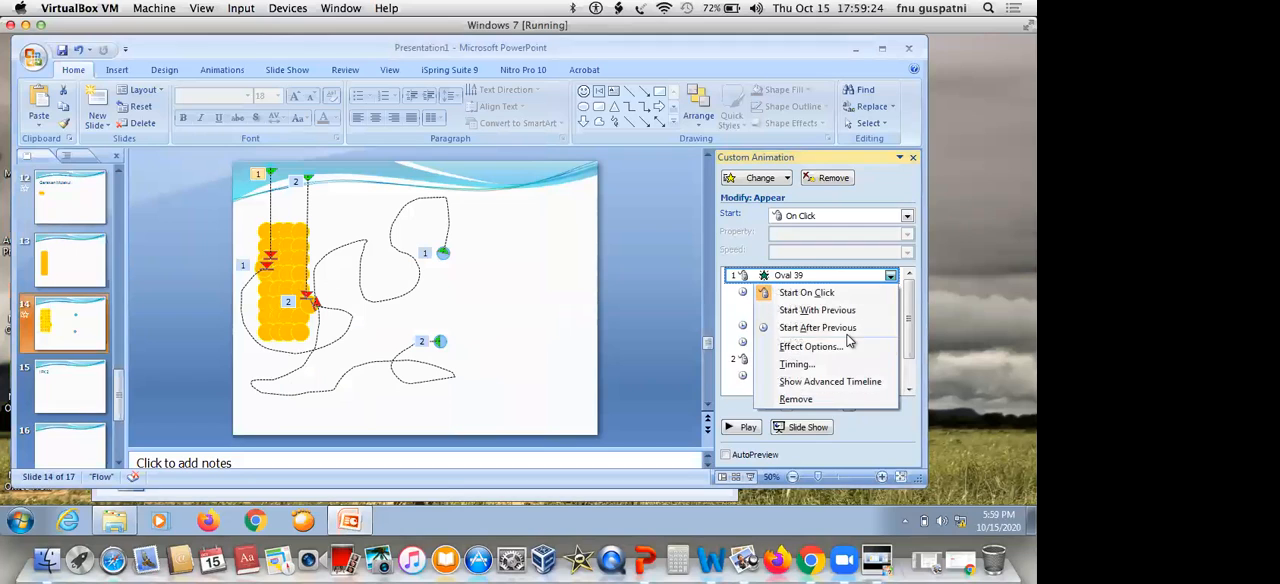
pyautogui.click(835, 366)
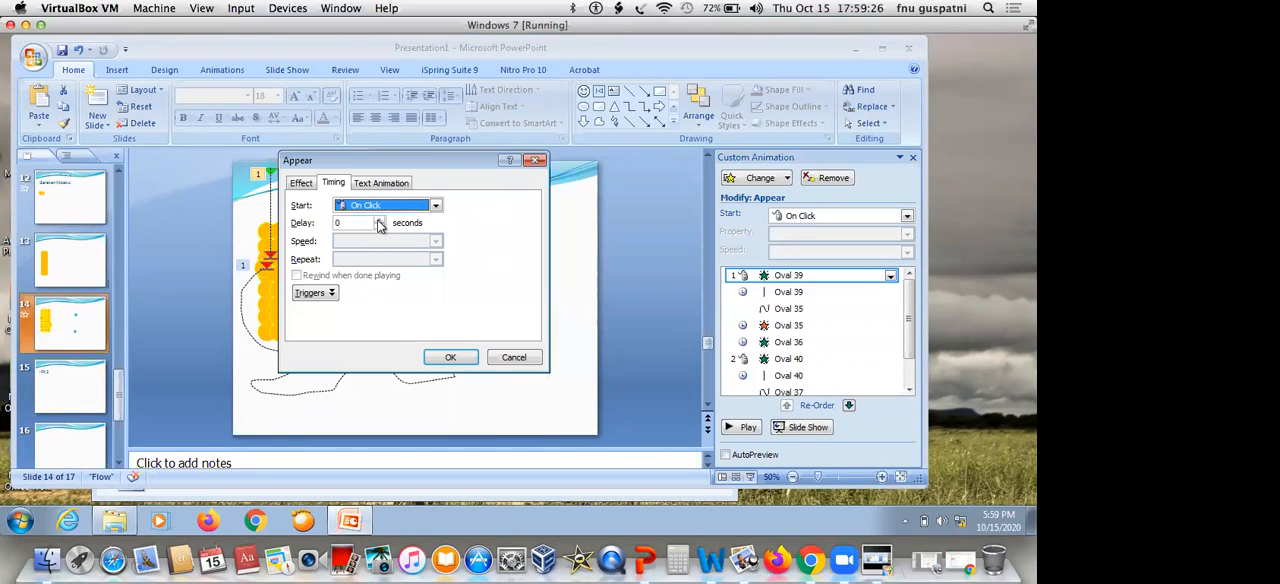
pyautogui.click(435, 205)
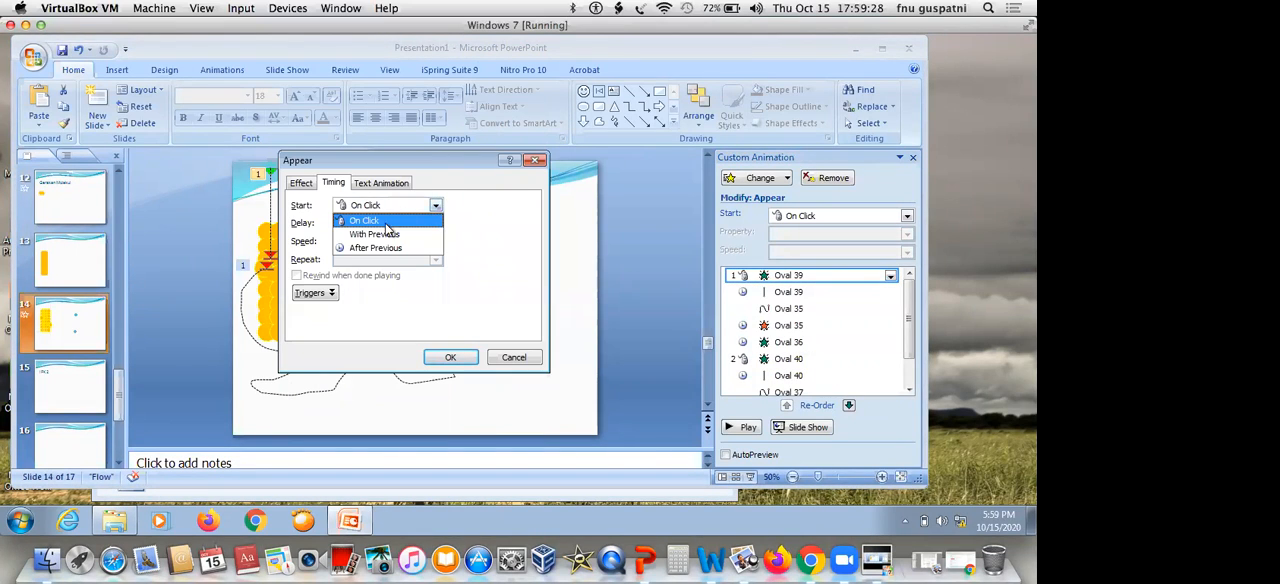
pyautogui.click(491, 204)
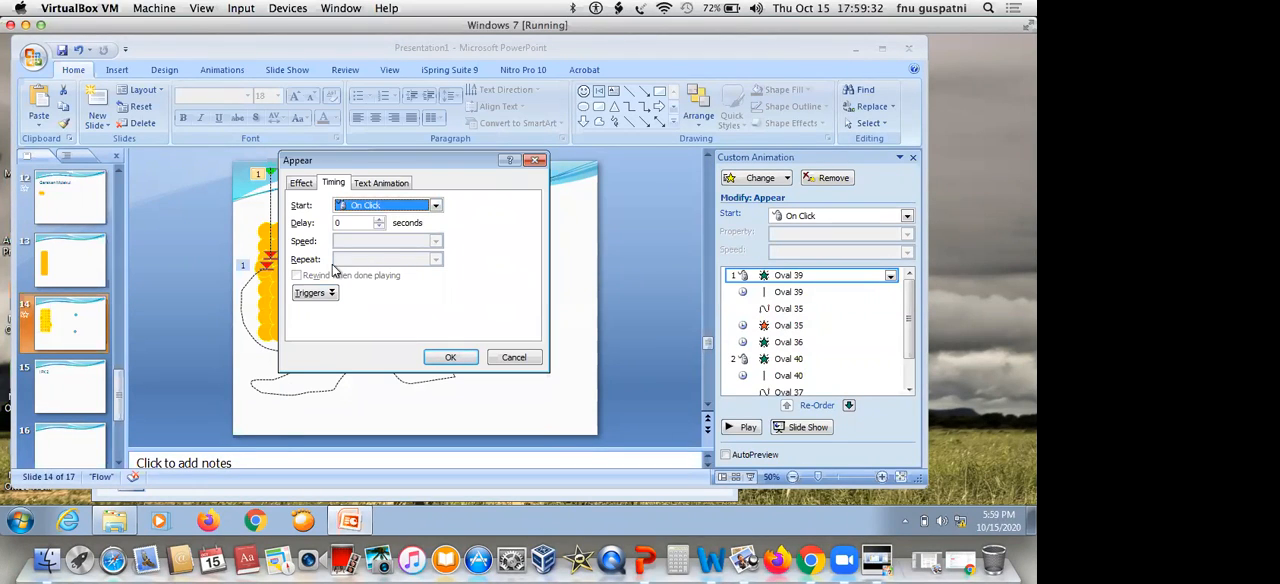
pyautogui.click(301, 183)
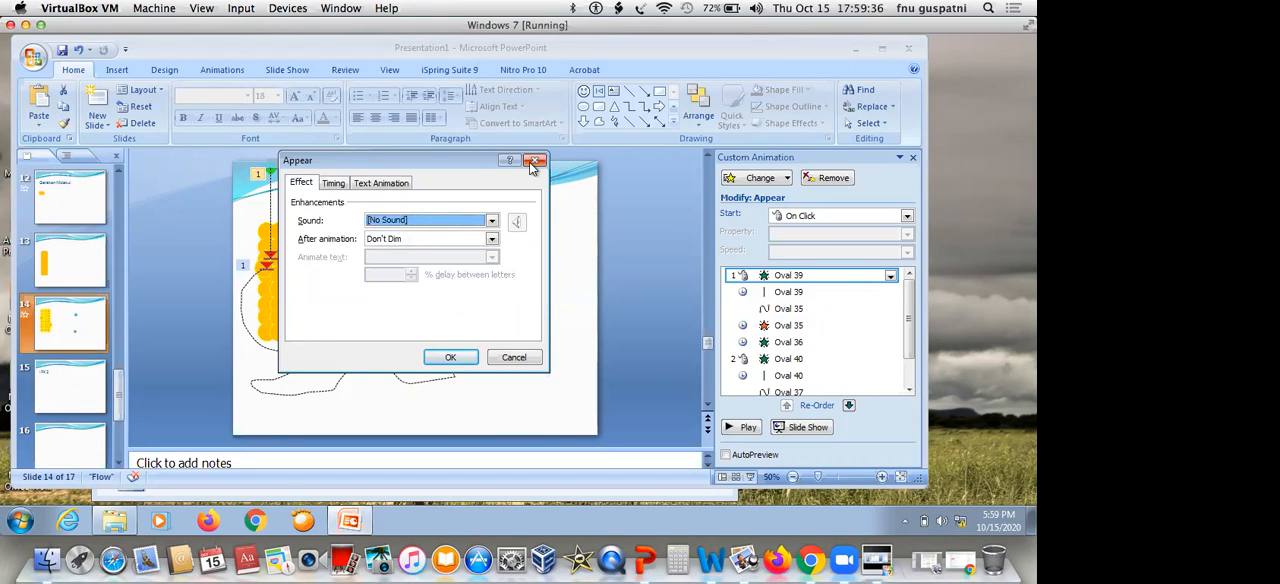
pyautogui.click(533, 162)
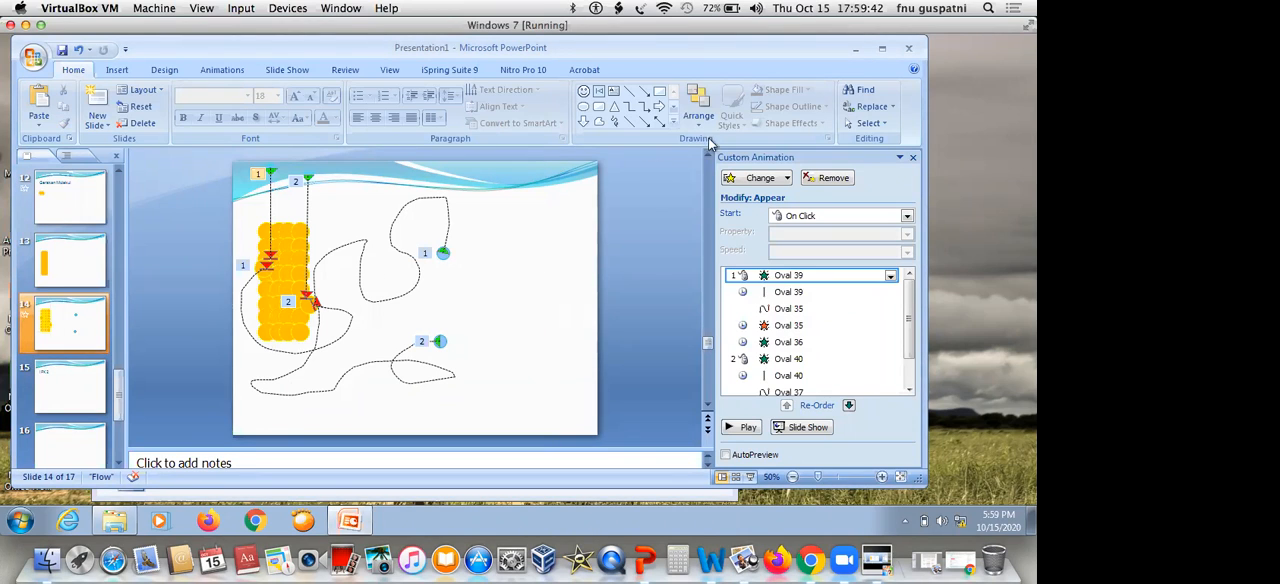
# Review the ordering, grouping and alignment options for the upper blue circle on slide 14
pyautogui.click(443, 252)
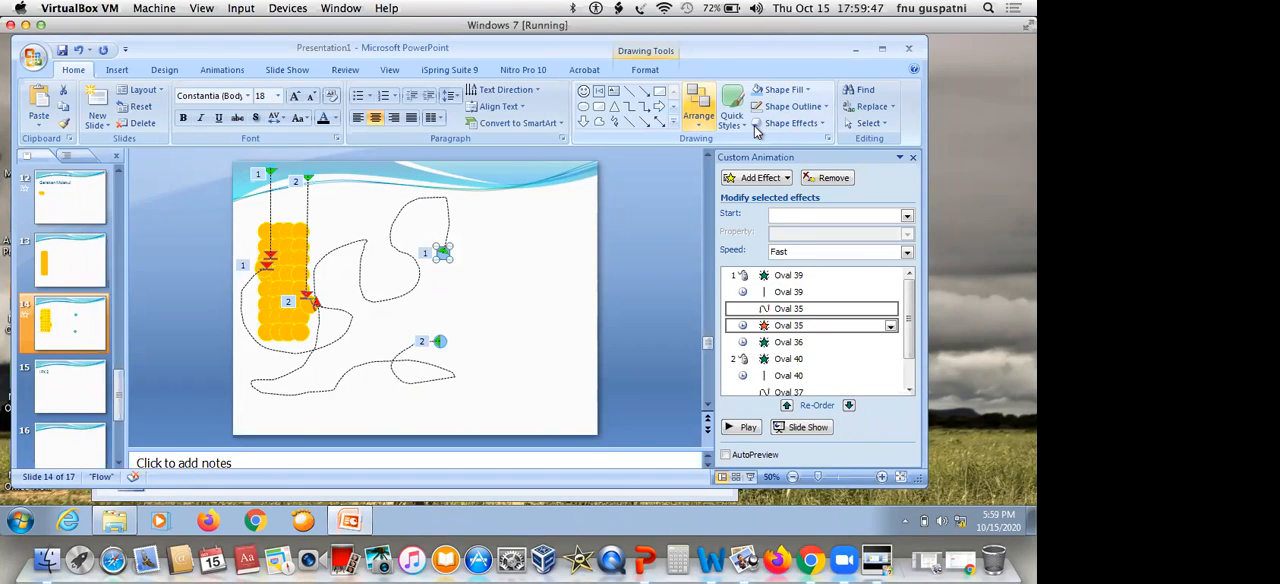
pyautogui.click(699, 108)
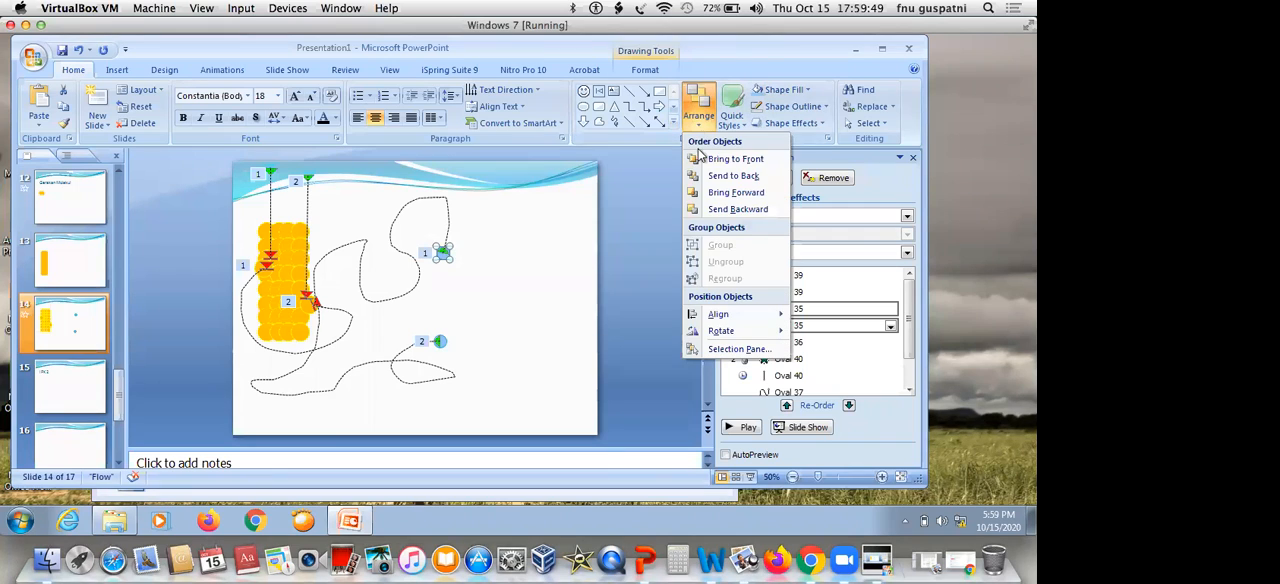
pyautogui.click(520, 291)
# Review the arrange options and shape effect presets for the orange molecule group on slide 12, Gerakan Molekul
pyautogui.click(85, 183)
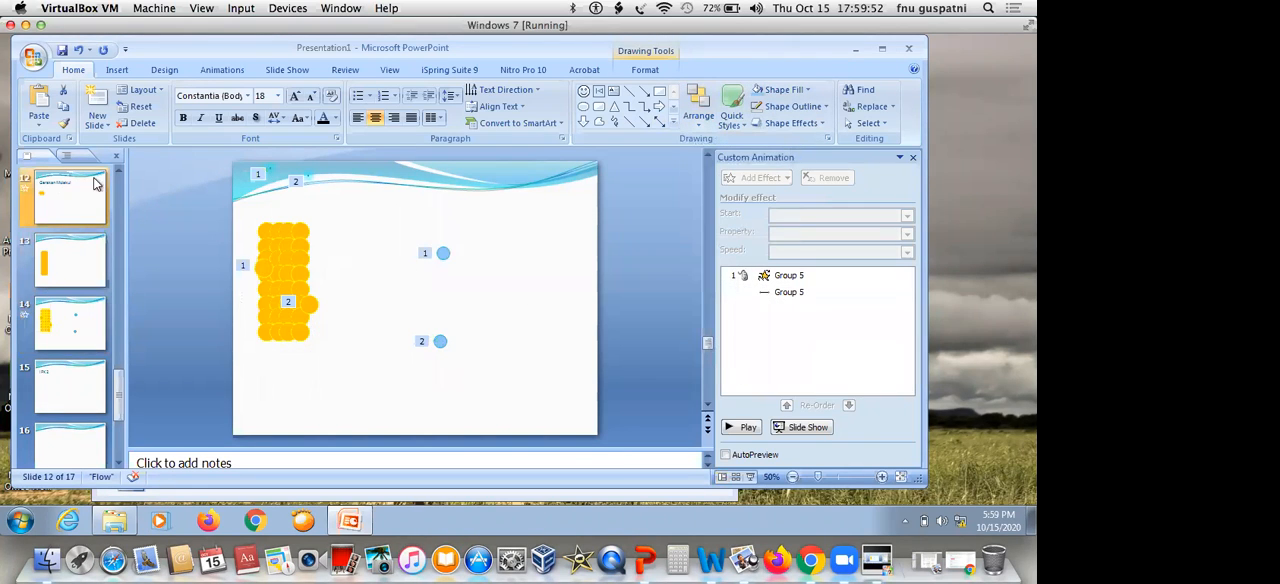
pyautogui.click(262, 278)
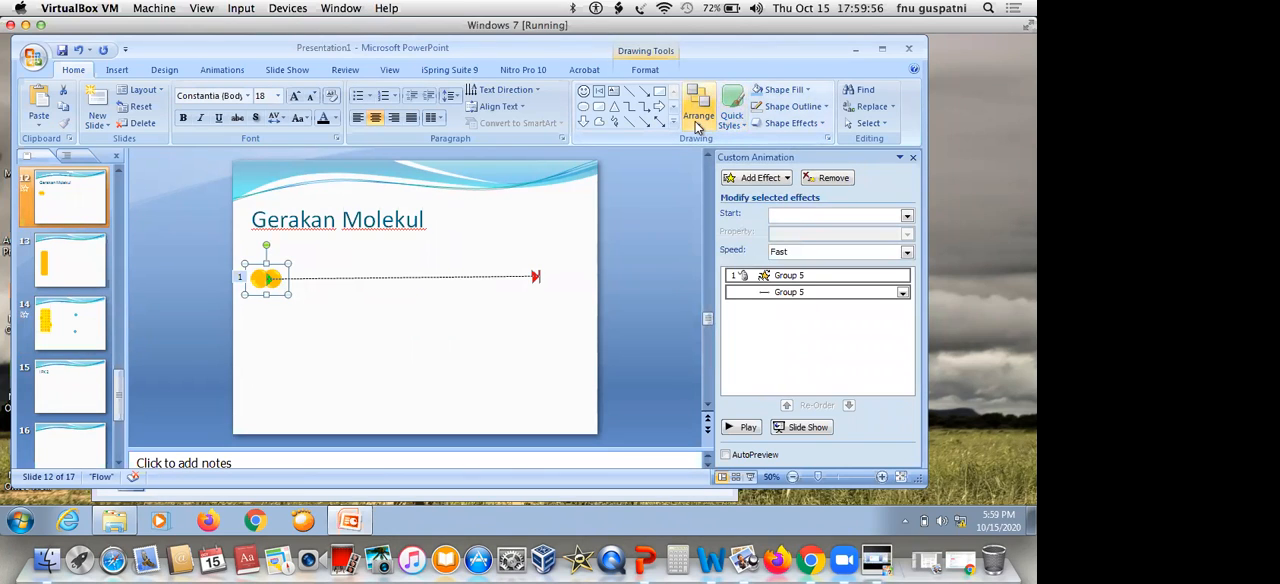
pyautogui.click(699, 108)
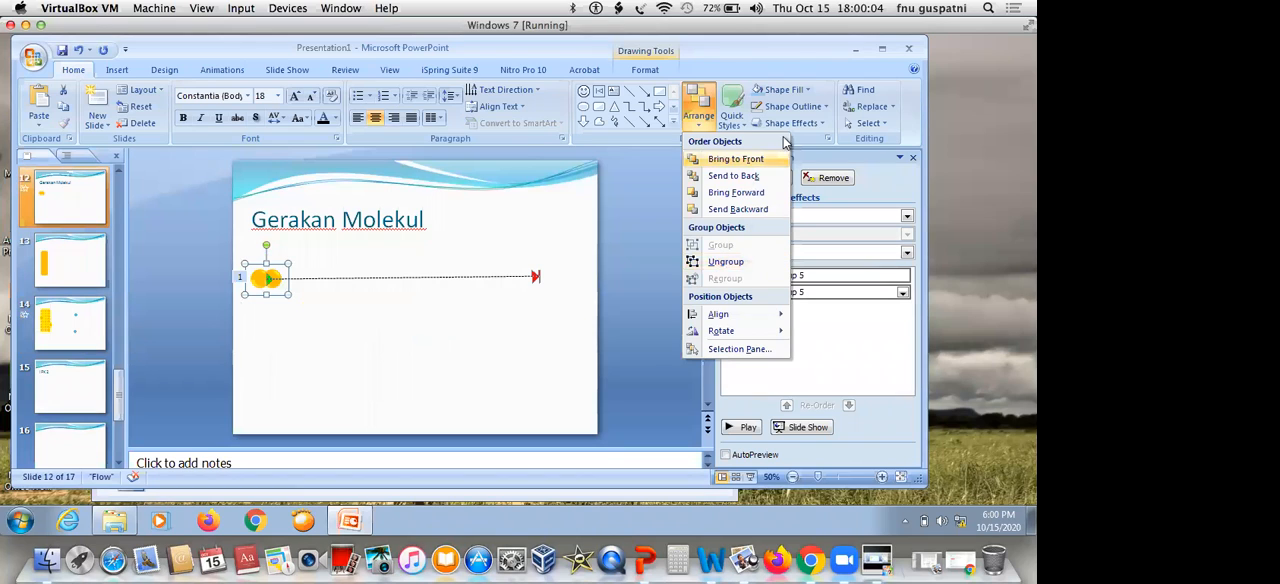
pyautogui.click(818, 124)
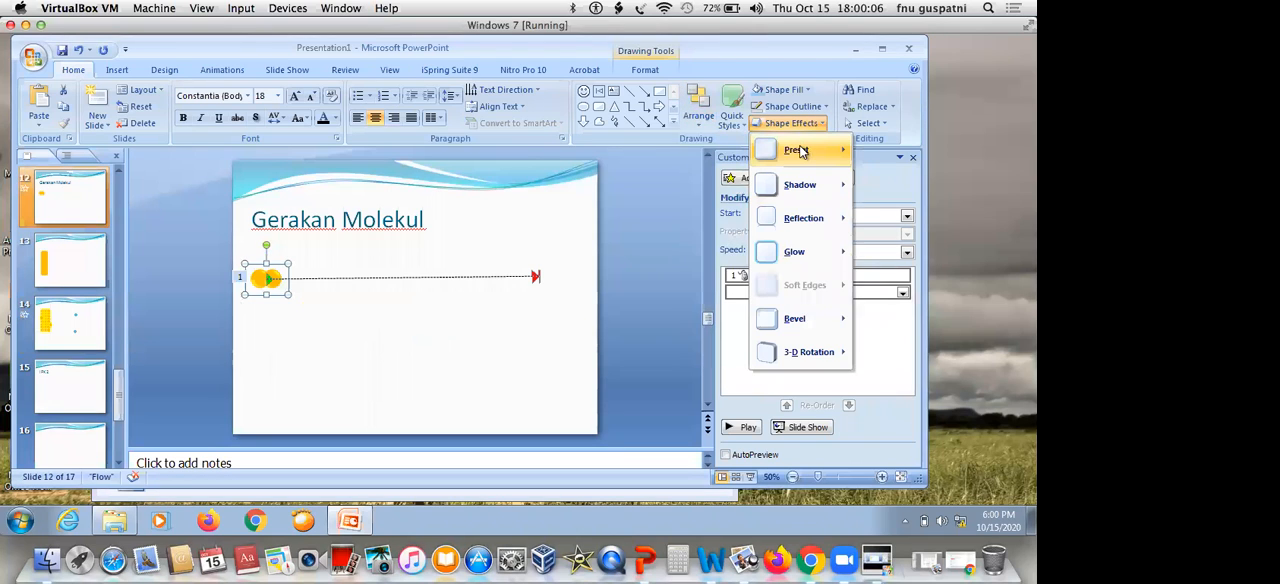
pyautogui.moveTo(800, 152)
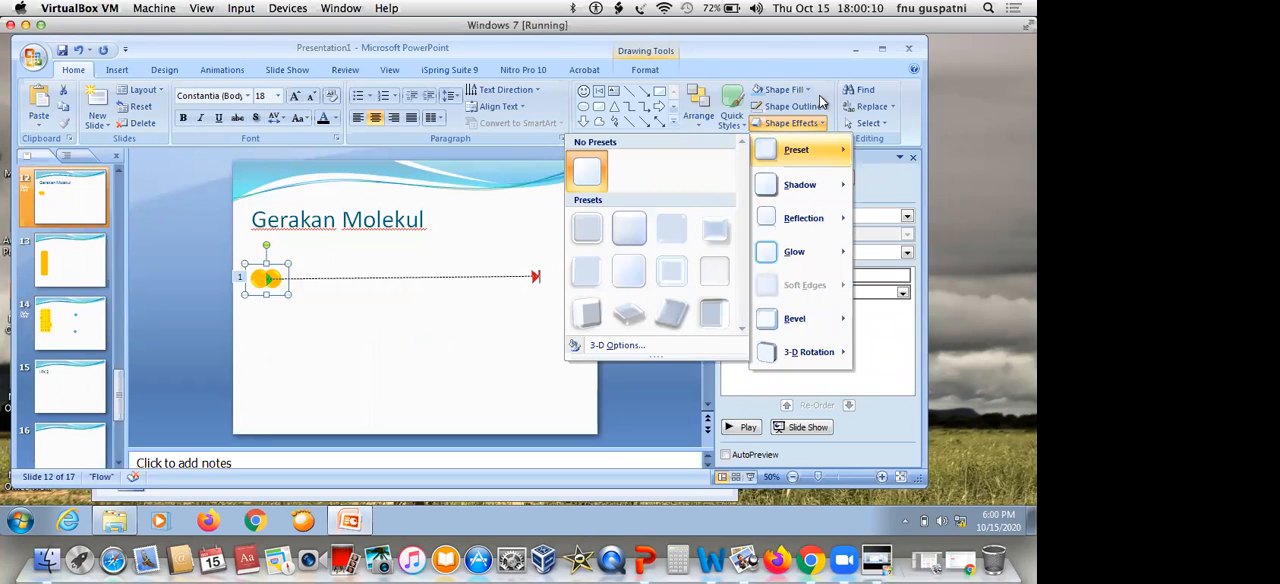
pyautogui.click(471, 345)
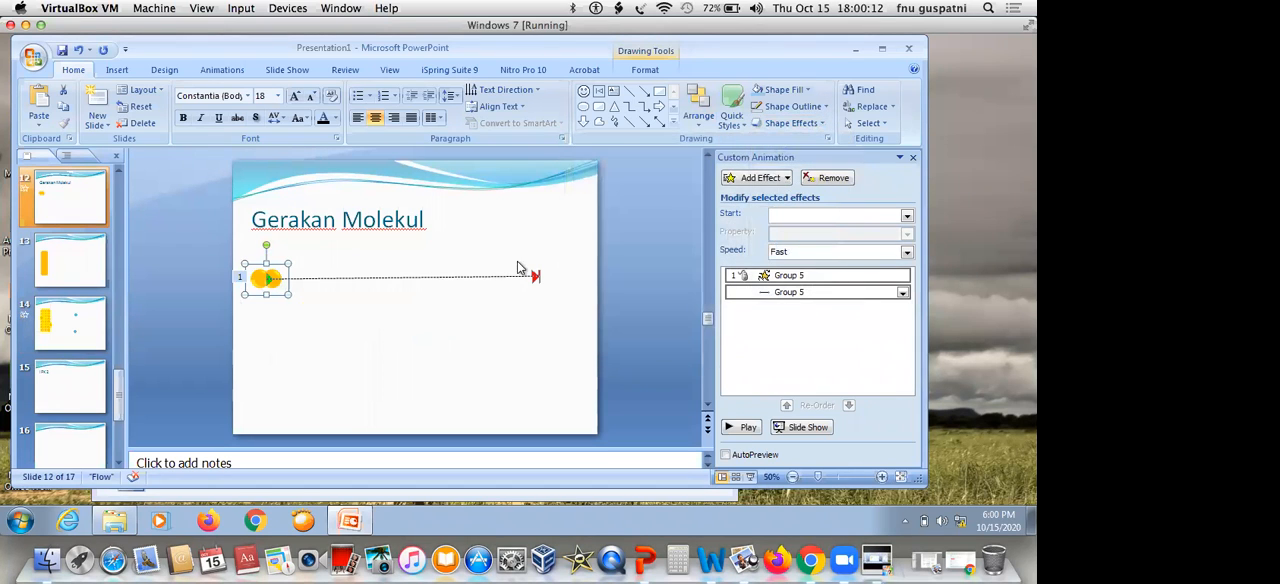